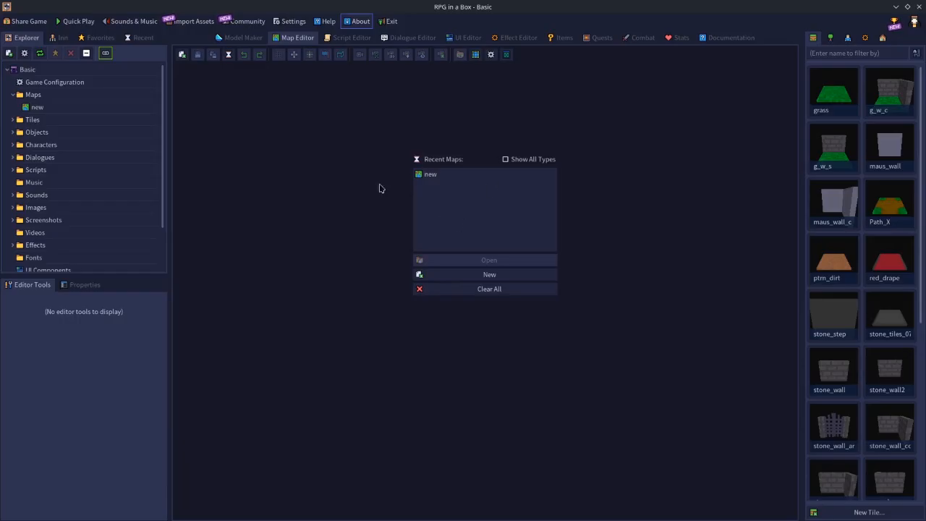
# Create a new map resource named playsets
pyautogui.click(466, 274)
pyautogui.click(496, 253)
pyautogui.write('playsets')
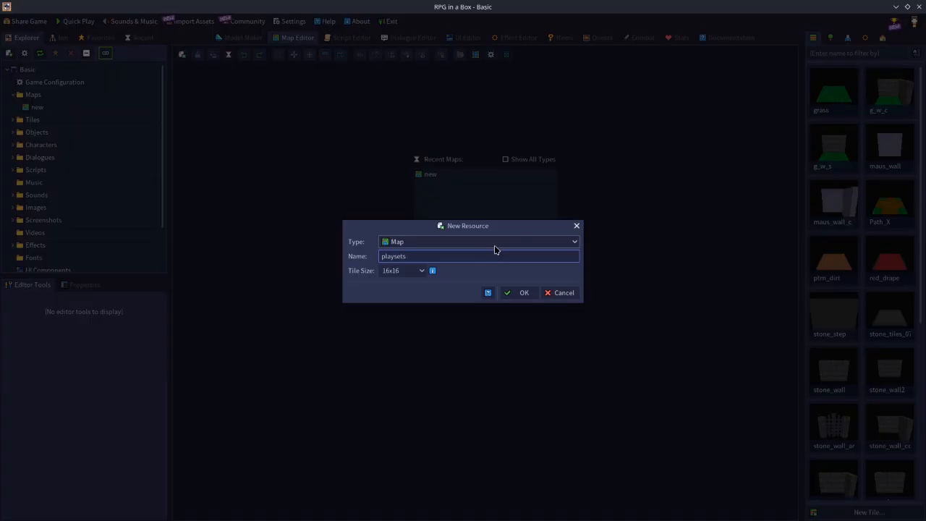
pyautogui.click(522, 293)
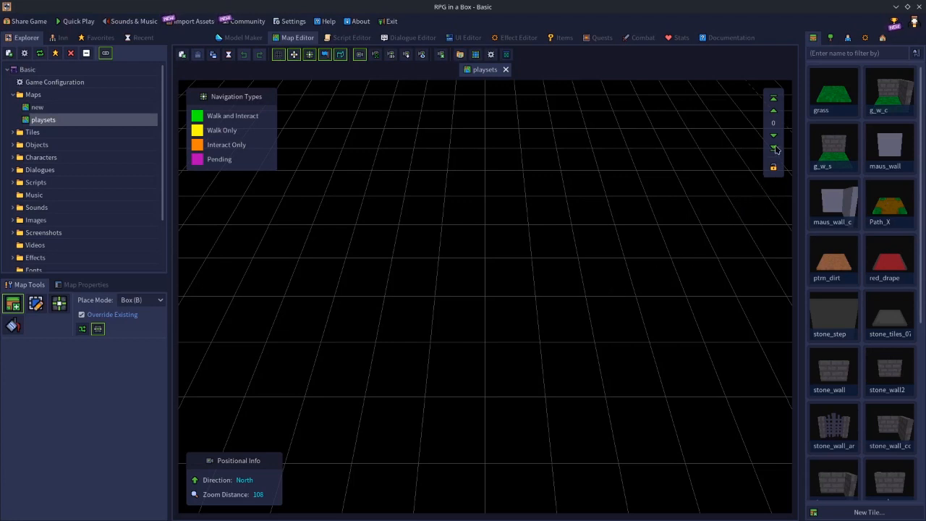
# Lay a 3x3 square of grass tiles on the map and replace its centre tile with Path_X
pyautogui.click(830, 100)
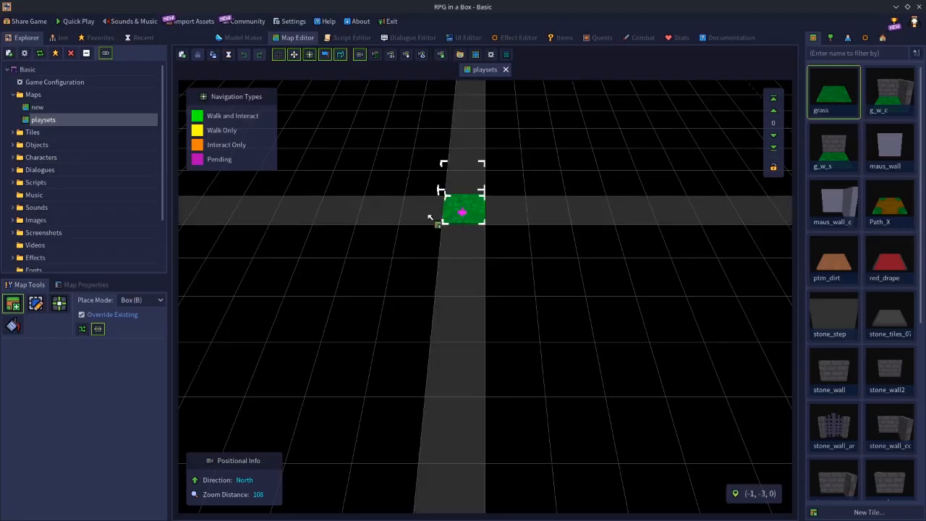
pyautogui.moveTo(379, 208); pyautogui.dragTo(472, 279)
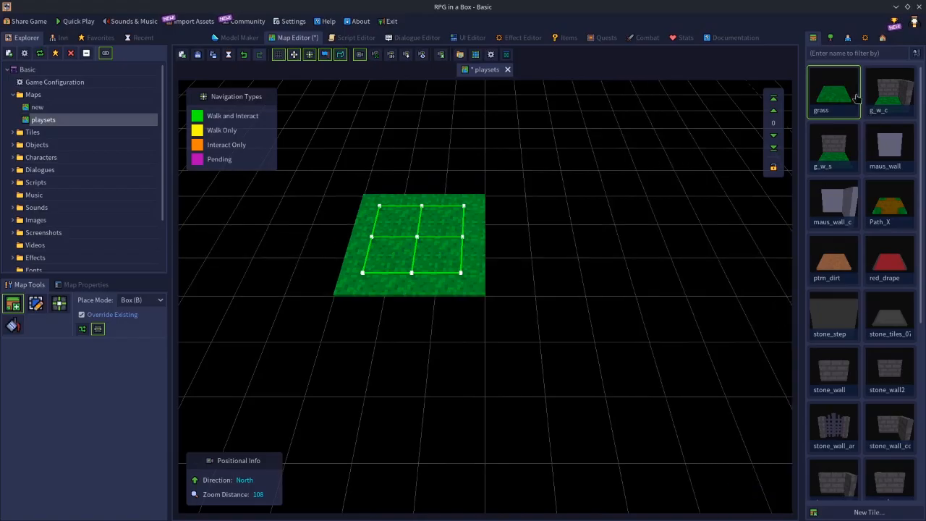
pyautogui.click(891, 217)
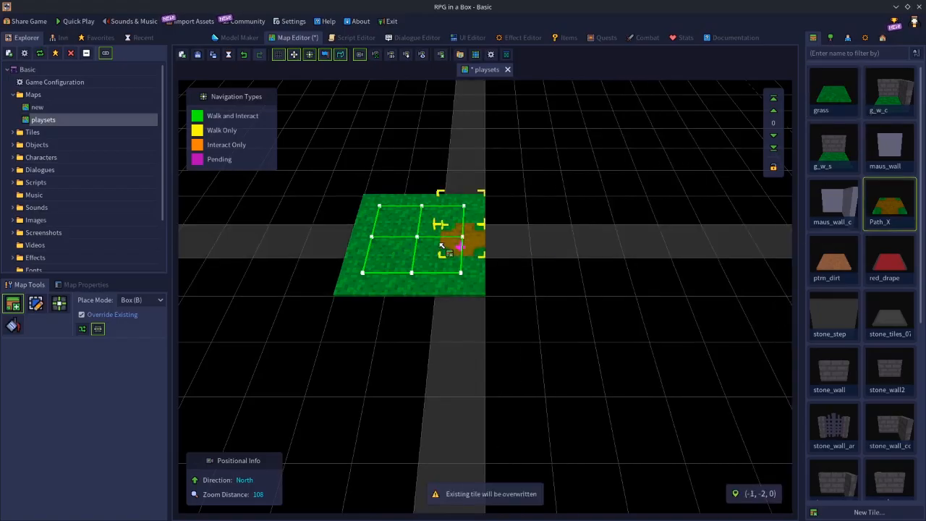
pyautogui.click(417, 246)
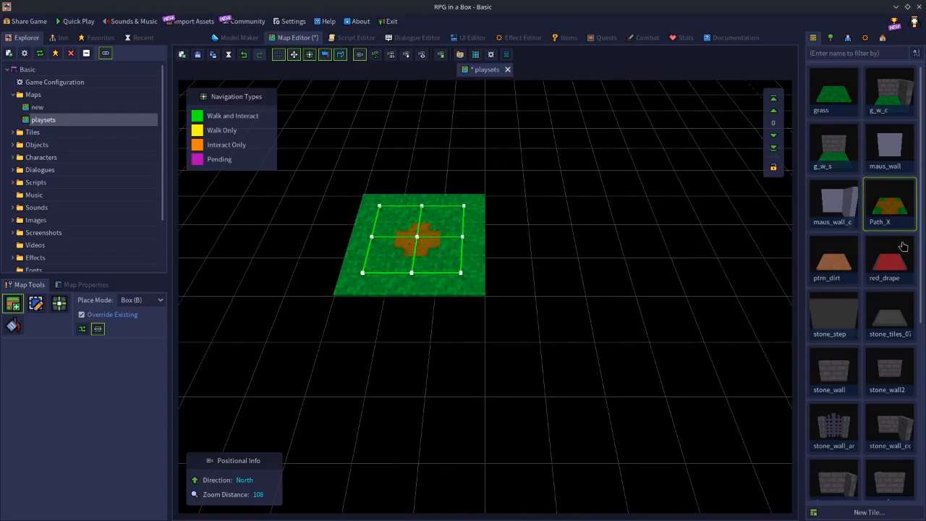
# Place path tiles north, south, east and west of the centre tile, rotating the east and west ones to form a crossroads
pyautogui.scroll(-5, 888, 312)
pyautogui.click(816, 309)
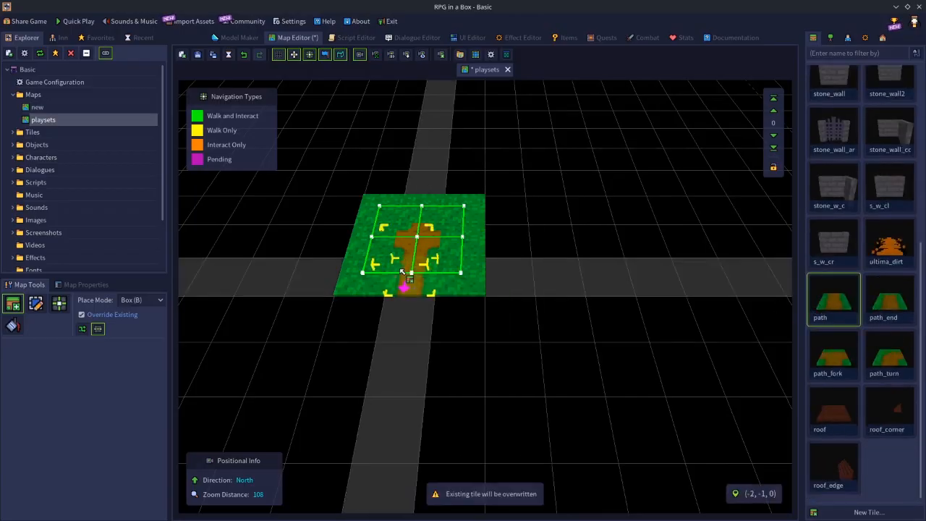
pyautogui.click(414, 278)
pyautogui.click(435, 207)
pyautogui.press('r')
pyautogui.click(461, 236)
pyautogui.click(369, 241)
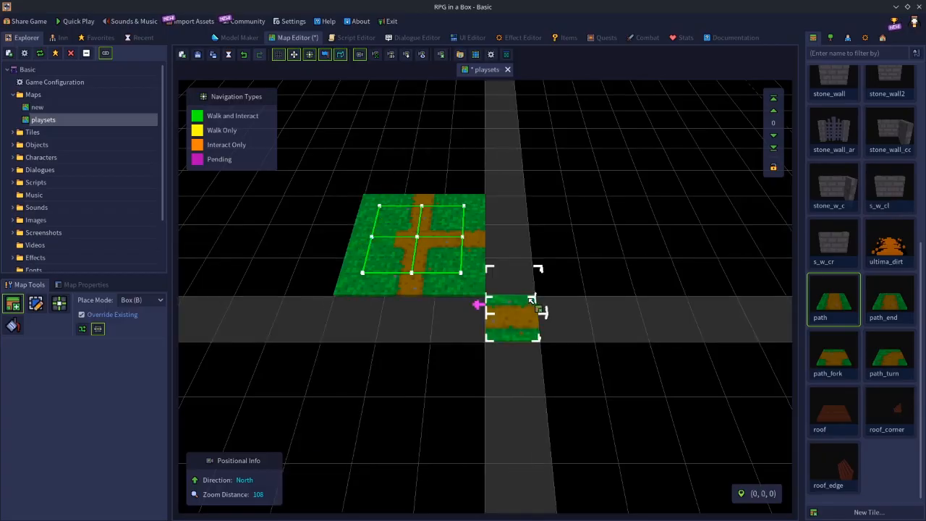
pyautogui.click(382, 246)
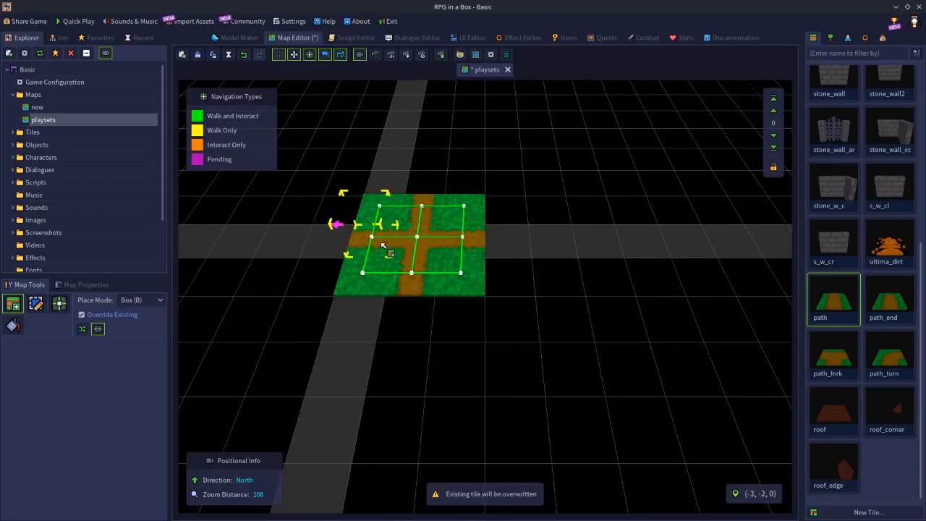
pyautogui.press('Escape')
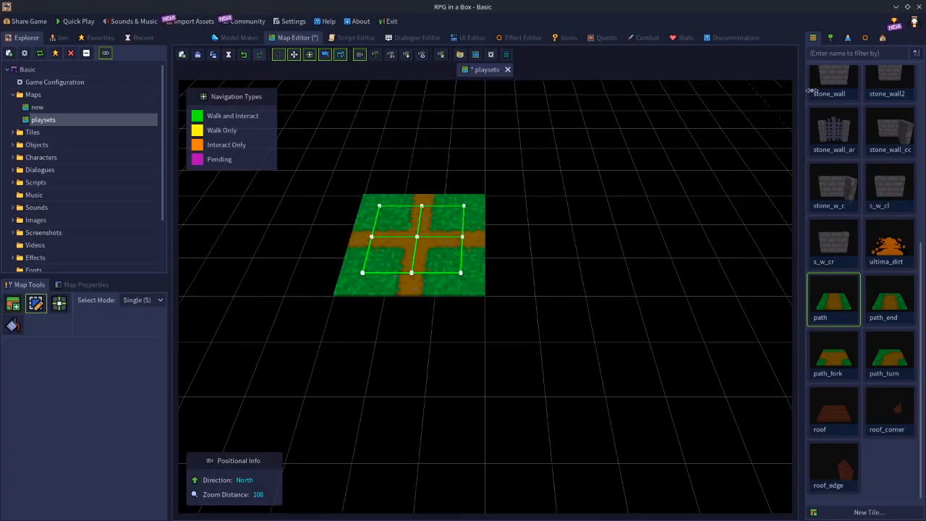
# Place a tree object on the northeast grass tile of the 3x3 square
pyautogui.click(836, 38)
pyautogui.scroll(-5, 859, 467)
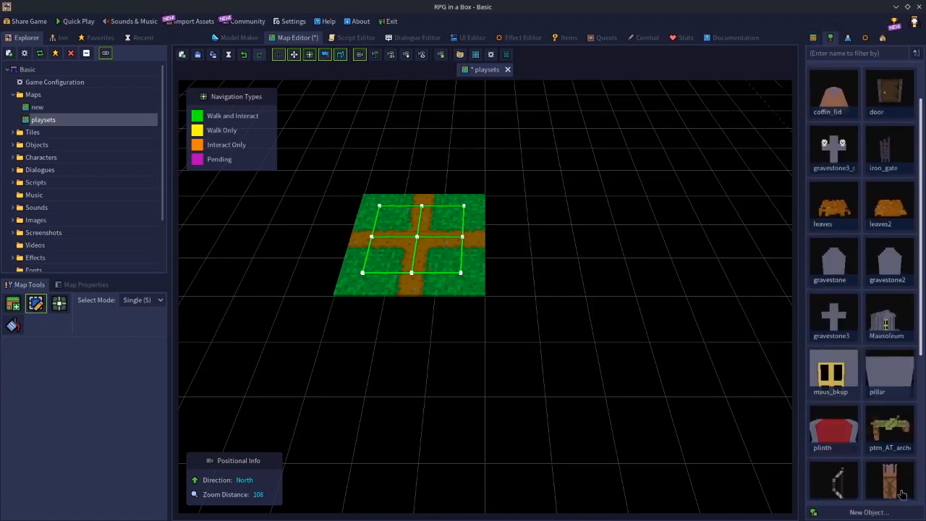
pyautogui.scroll(-2, 821, 436)
pyautogui.click(889, 462)
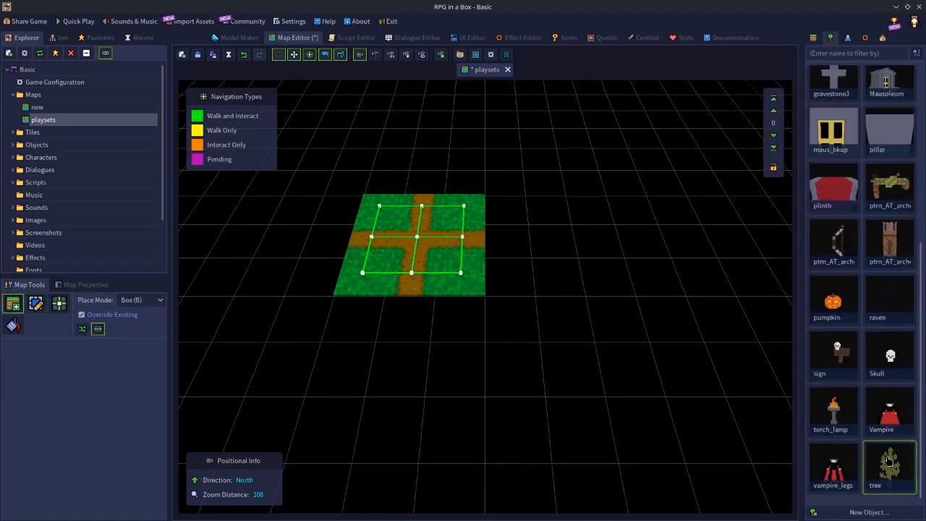
pyautogui.click(457, 195)
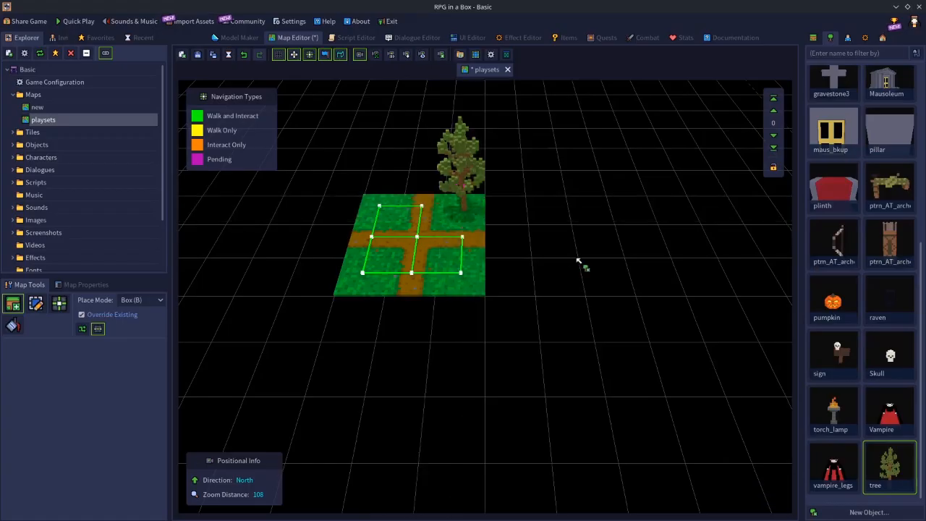
# Place the skull sign object on the northwest grass tile, redoing it with the sign board pointing east
pyautogui.click(837, 362)
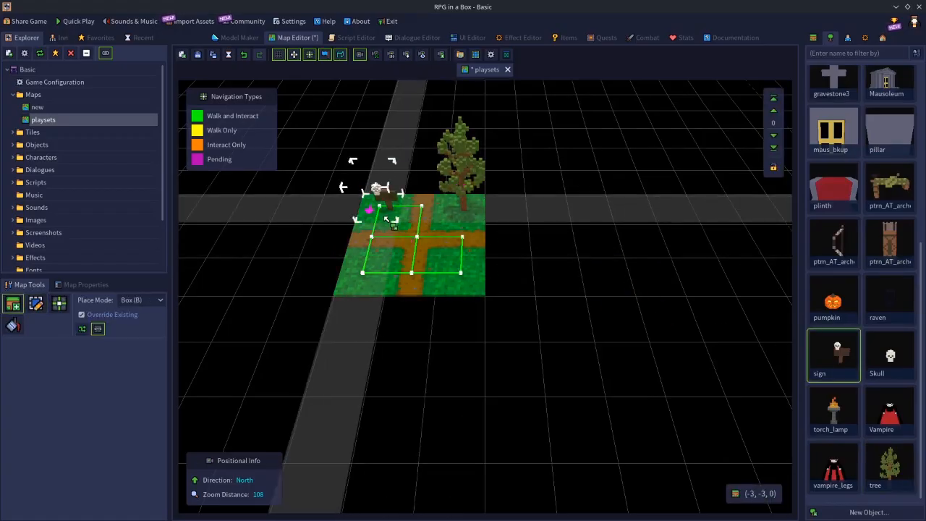
pyautogui.click(386, 223)
pyautogui.hotkey('ctrl', 'z')
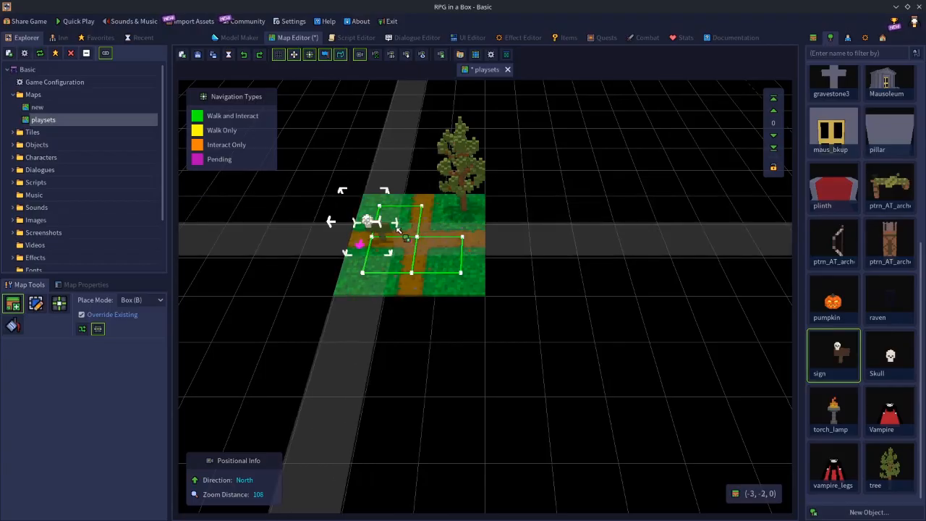
pyautogui.click(390, 211)
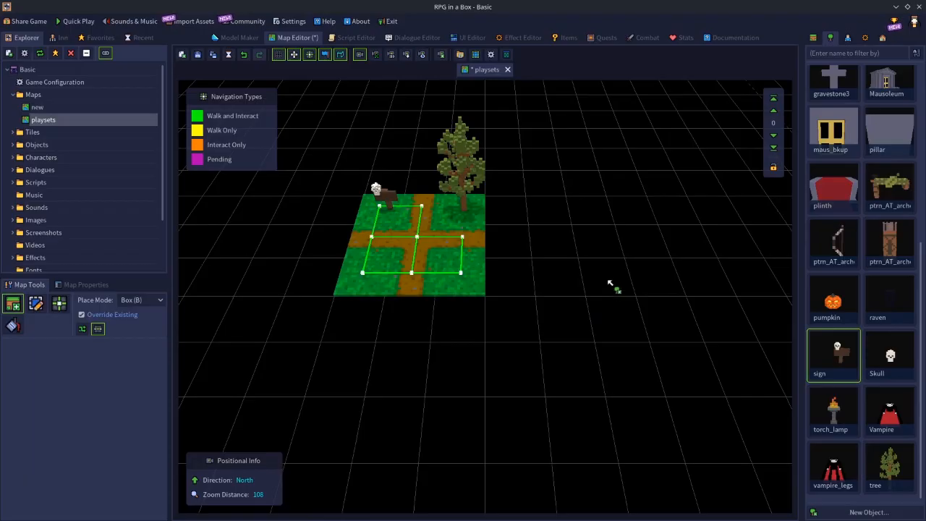
pyautogui.press('e')
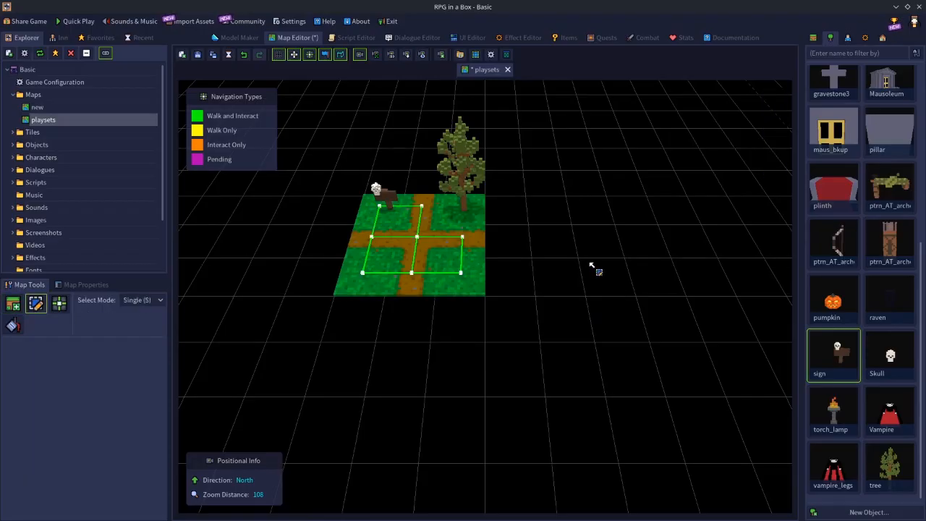
# Place the red-haired character on the southeast grass tile of the crossroads
pyautogui.click(849, 39)
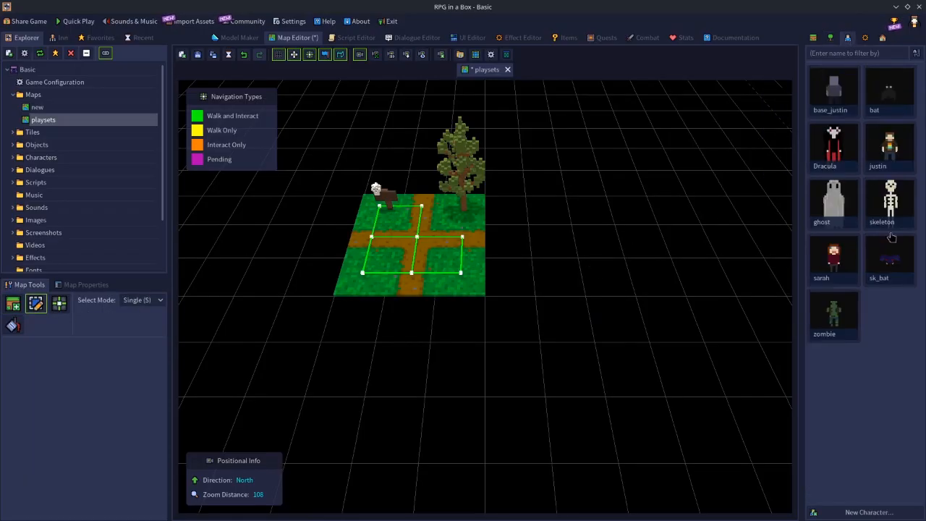
pyautogui.click(834, 262)
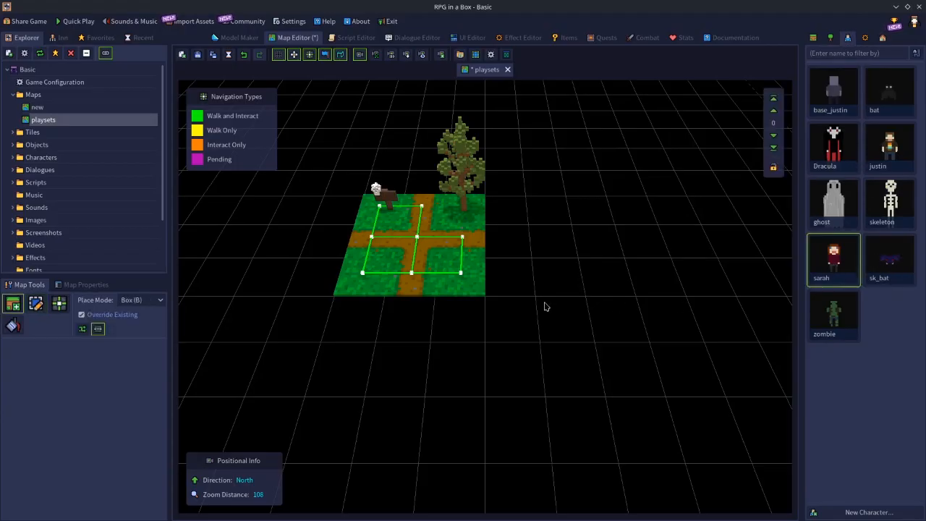
pyautogui.click(458, 264)
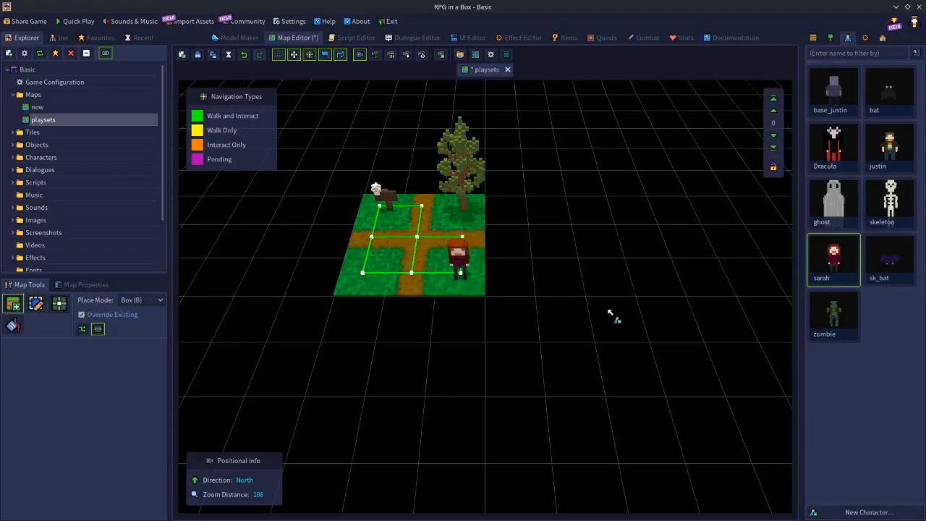
# Select the whole 3x3 crossroads with its objects and character and save it as a playset named "(3x3) Forest - xroads"
pyautogui.press('s')
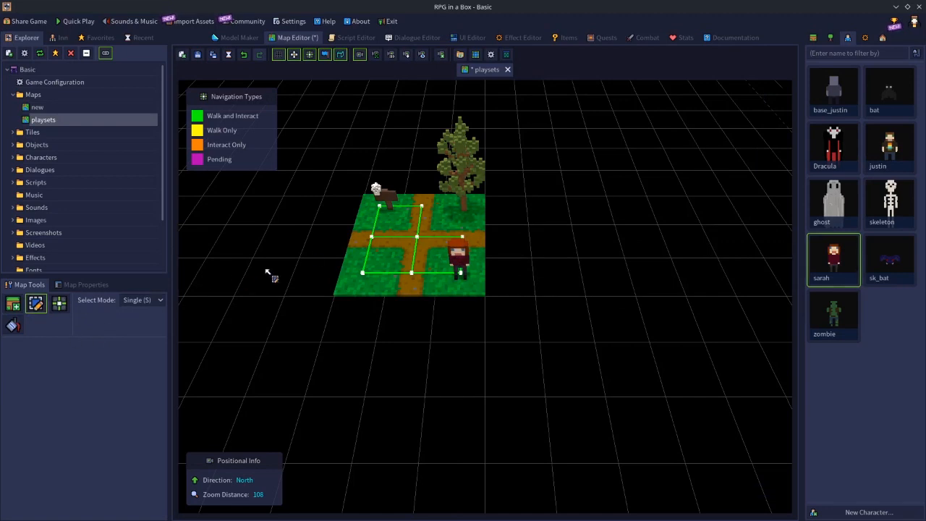
pyautogui.moveTo(367, 205); pyautogui.dragTo(416, 235)
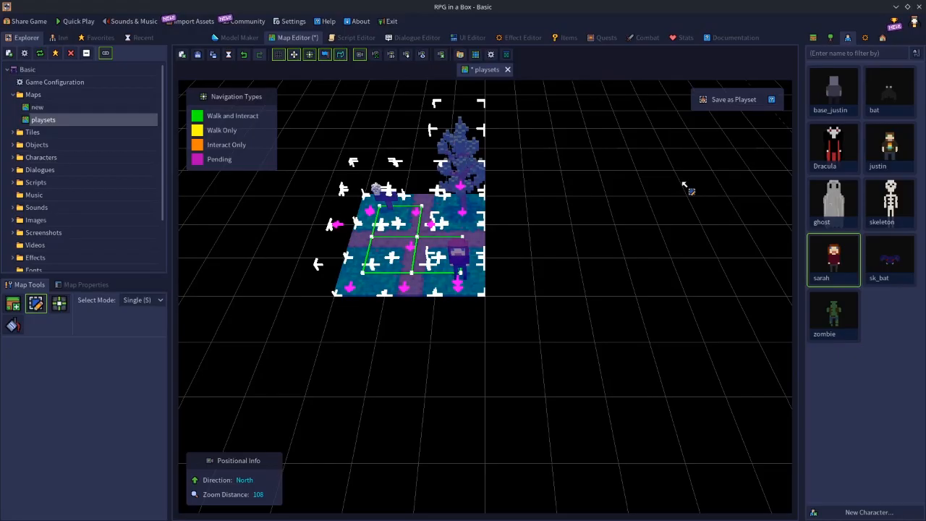
pyautogui.hotkey('ctrl', 'p')
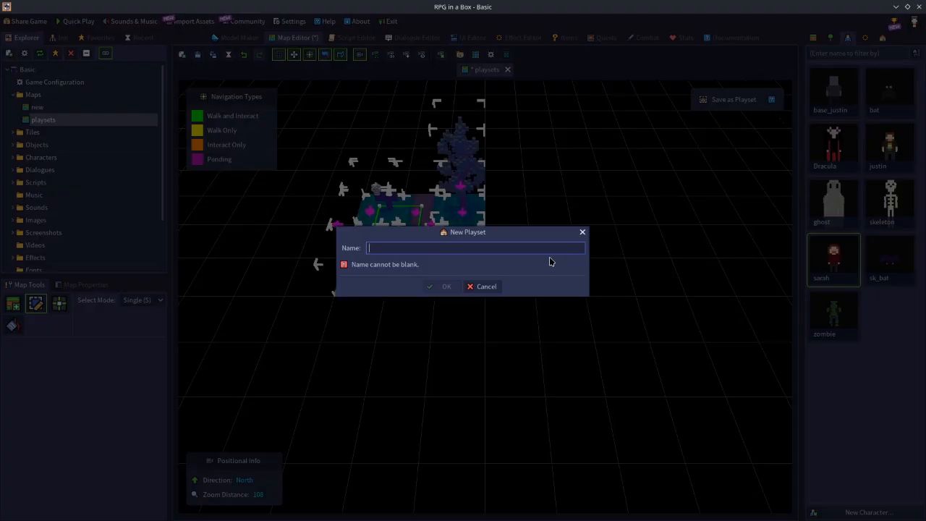
pyautogui.write('(3')
pyautogui.write('x3')
pyautogui.write('Forest')
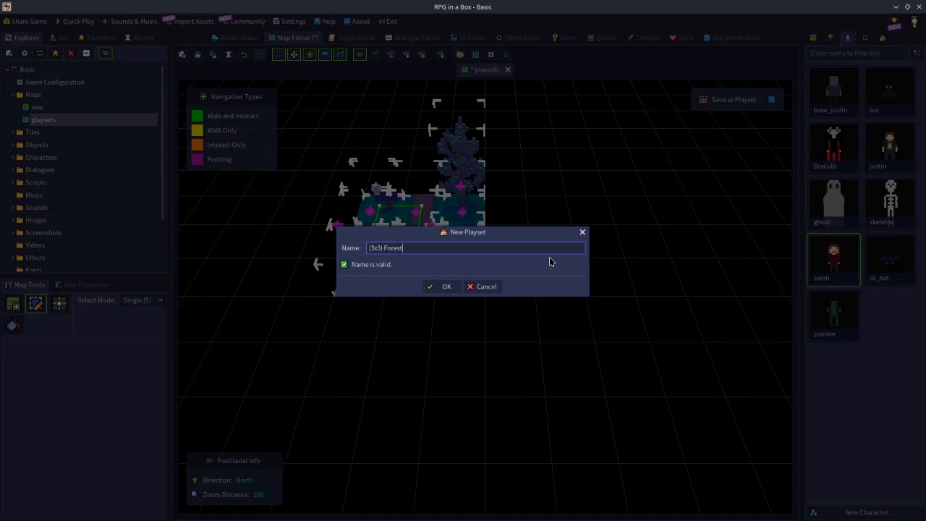
pyautogui.write('-')
pyautogui.write('C')
pyautogui.press('BackSpace')
pyautogui.write('xroads')
pyautogui.click(447, 288)
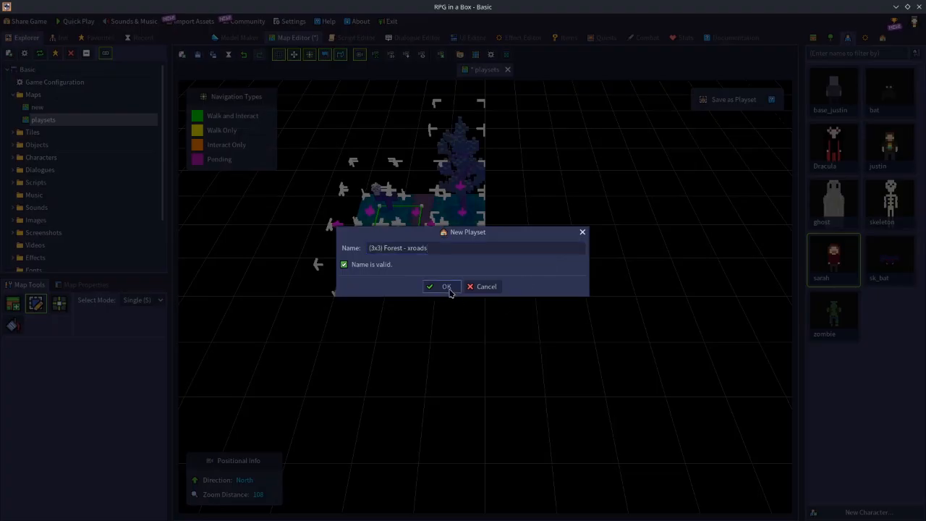
# Frame the playset thumbnail around the entire crossroads, including the tree, accept it and decline using the playset in Place mode
pyautogui.moveTo(471, 296); pyautogui.dragTo(374, 180)
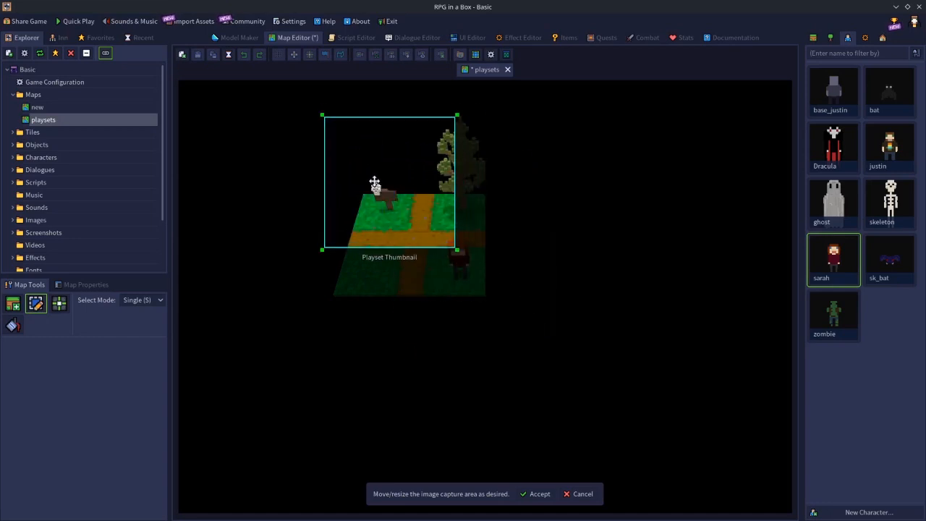
pyautogui.moveTo(454, 250); pyautogui.dragTo(500, 320)
pyautogui.moveTo(424, 183)
pyautogui.mouseDown()
pyautogui.moveTo(424, 196)
pyautogui.moveTo(424, 174)
pyautogui.moveTo(428, 181)
pyautogui.mouseUp()
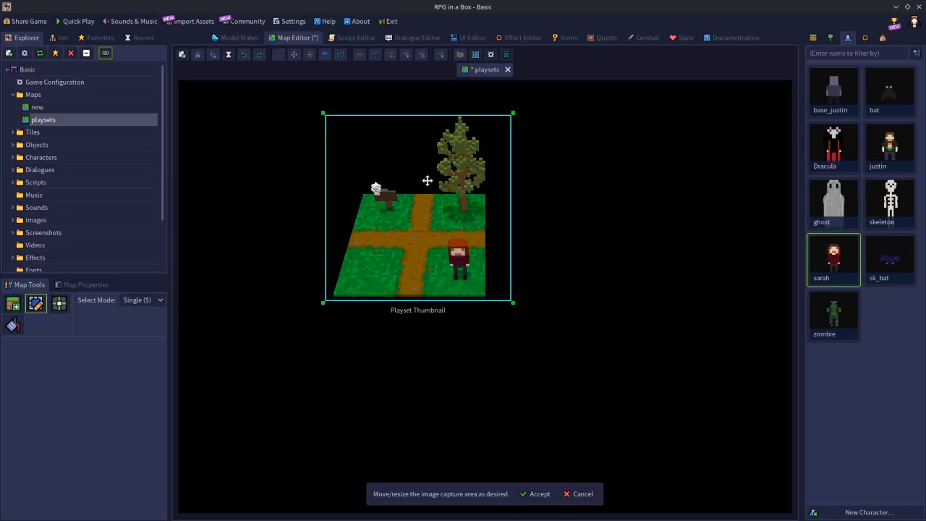
pyautogui.click(534, 494)
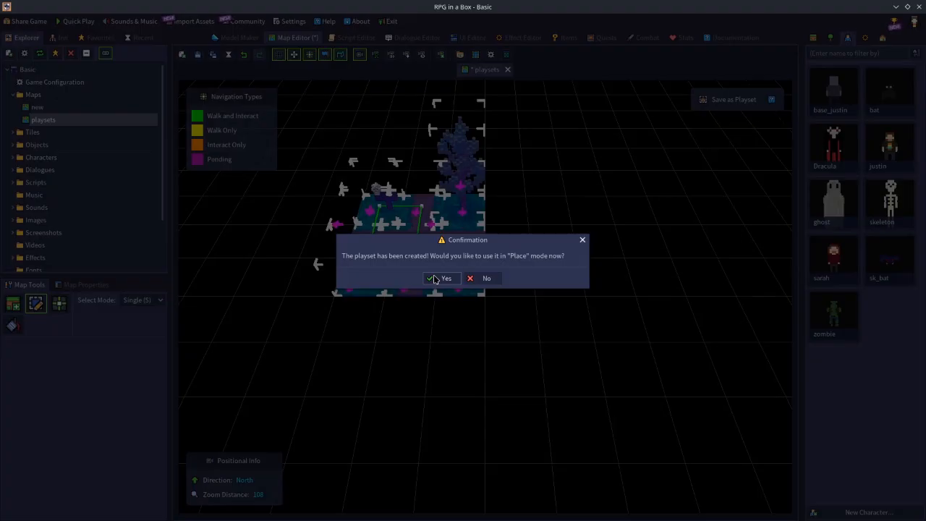
pyautogui.click(491, 279)
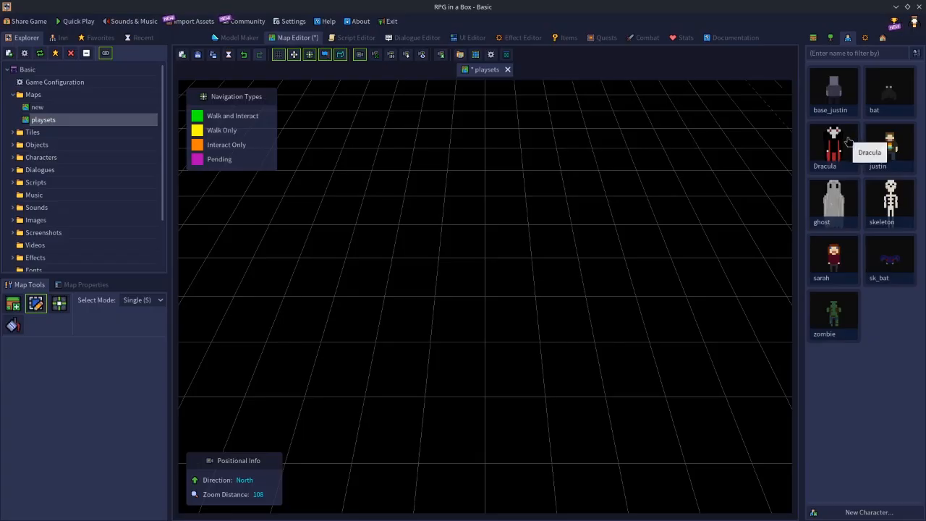
# Show the list of saved playsets and open the existing map named new
pyautogui.click(882, 37)
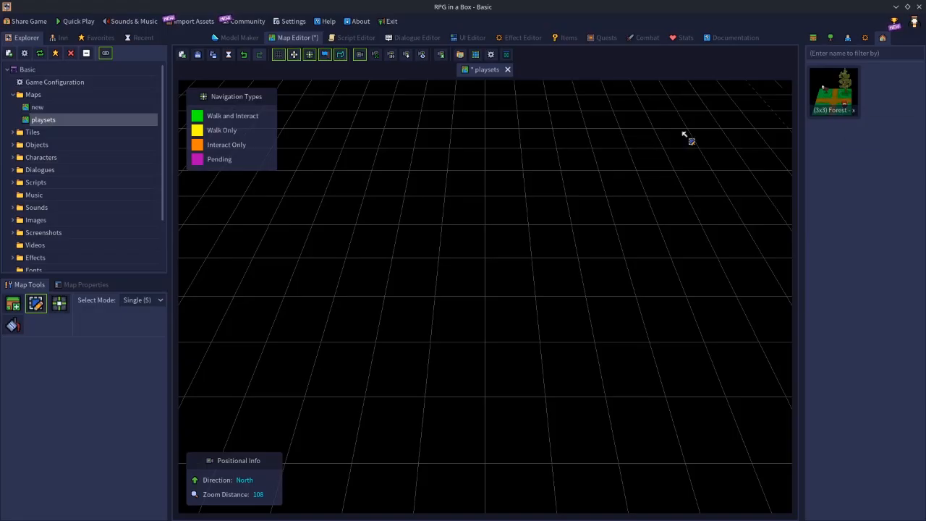
pyautogui.click(357, 40)
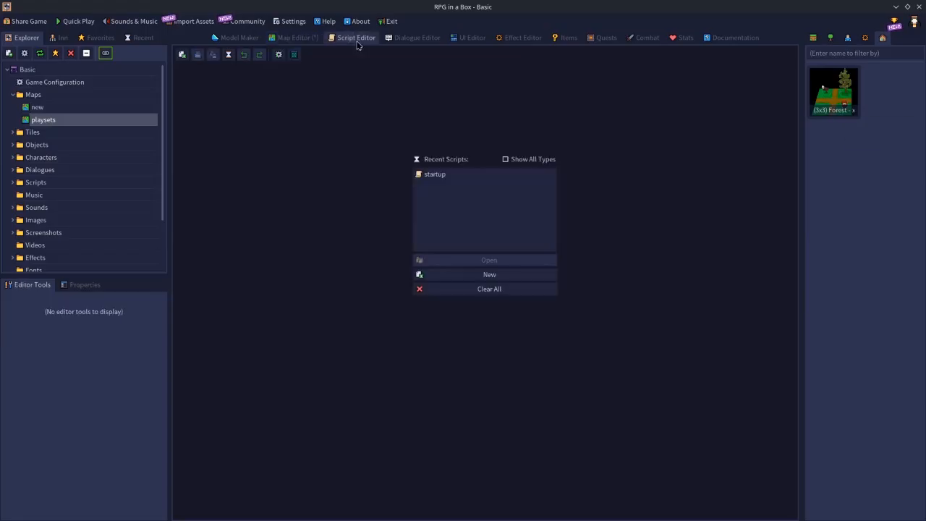
pyautogui.click(297, 39)
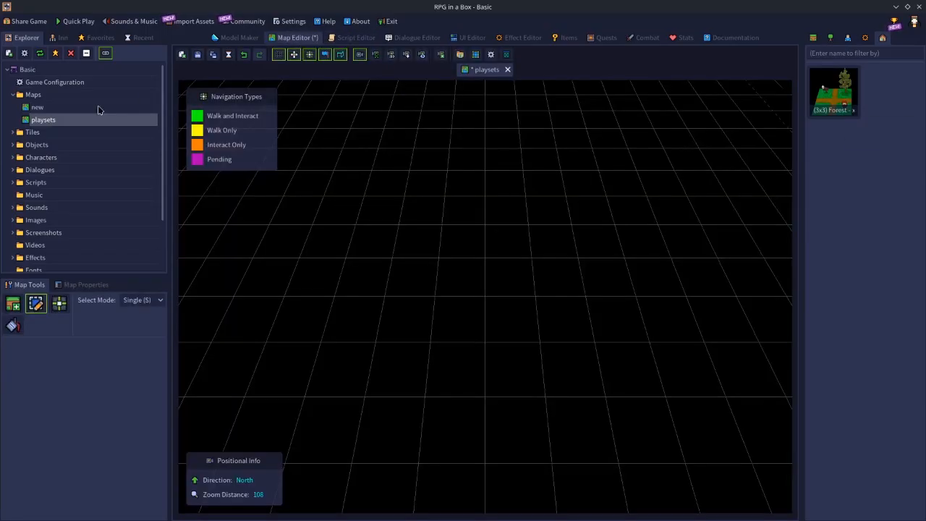
pyautogui.click(43, 109)
pyautogui.doubleClick(45, 109)
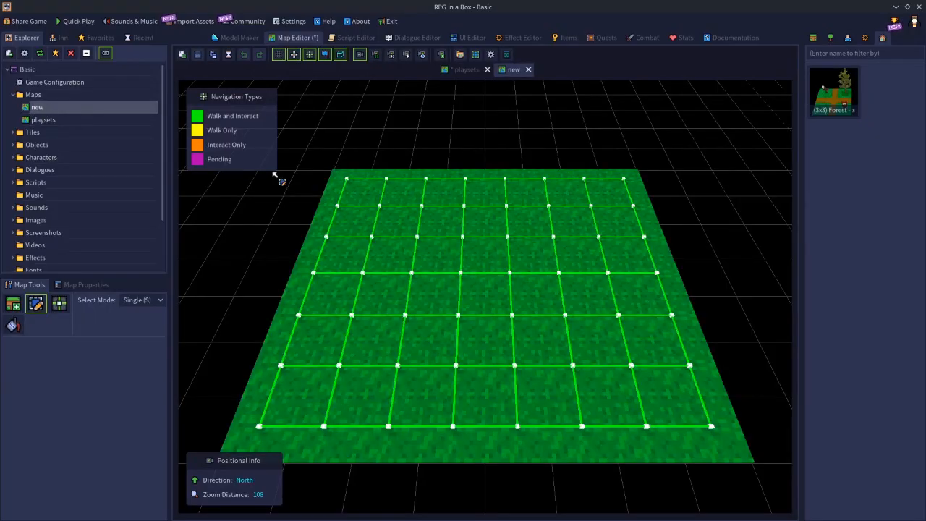
# Place the Mausoleum object on the northwest part of the grass map
pyautogui.click(833, 41)
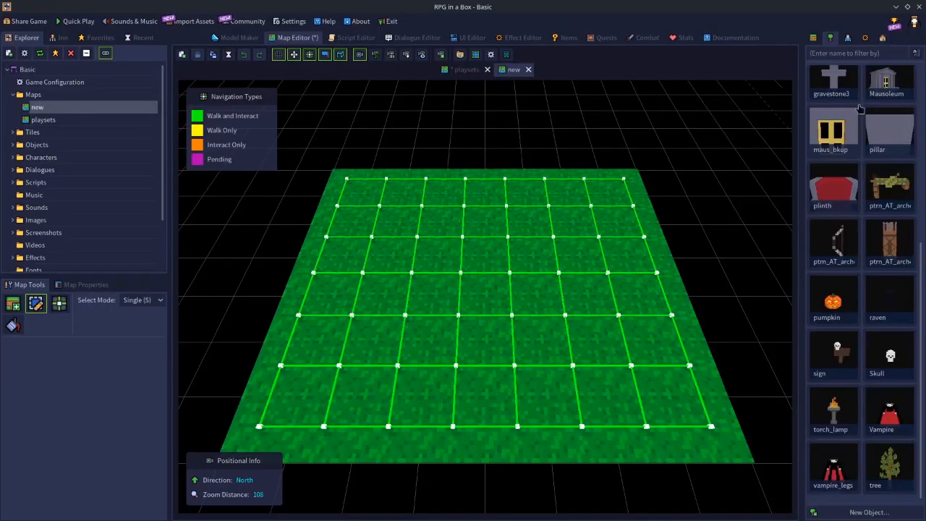
pyautogui.click(887, 81)
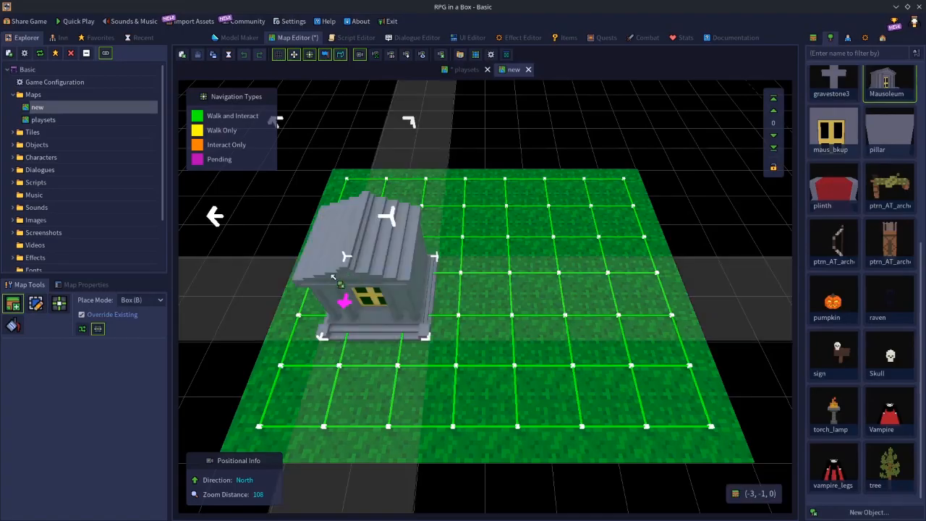
pyautogui.click(389, 256)
# Place six tree objects around the grass map: two in front of the mausoleum, one behind it and three in the northeast
pyautogui.click(890, 467)
pyautogui.click(654, 286)
pyautogui.click(569, 249)
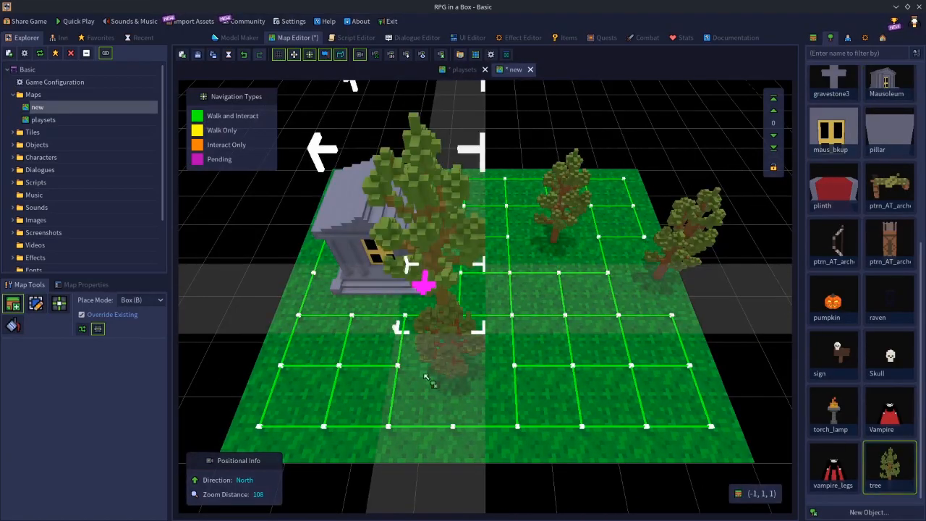
pyautogui.click(447, 358)
pyautogui.click(303, 365)
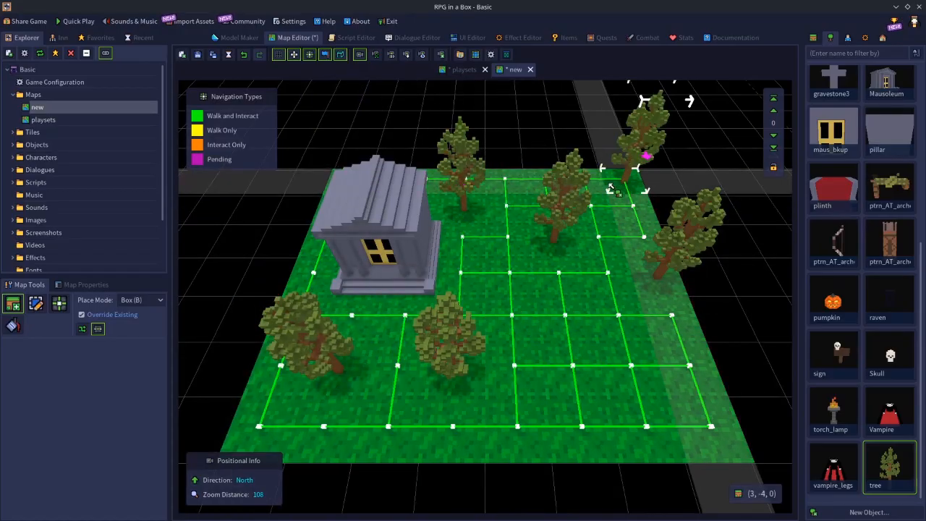
pyautogui.click(628, 170)
# Add three characters: Dracula near the eastern trees, a zombie on the open grass and a skeleton beside the mausoleum
pyautogui.click(847, 39)
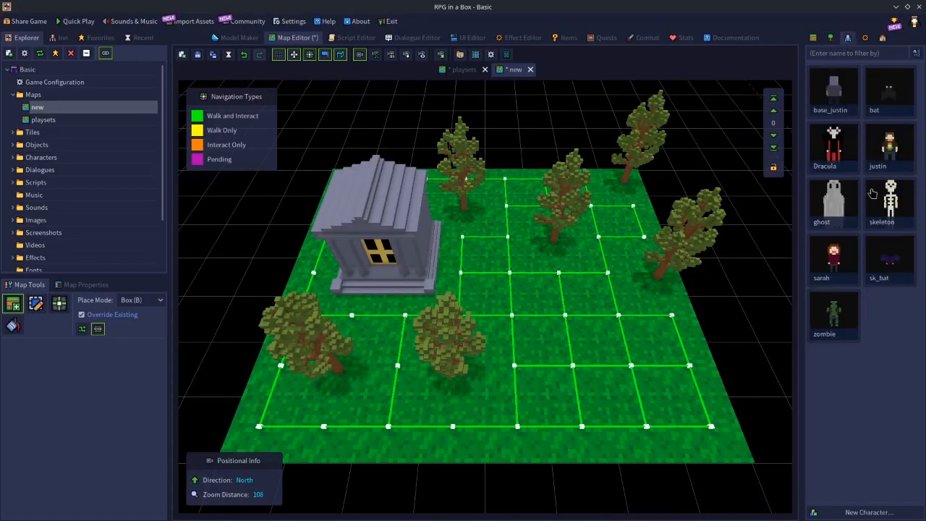
pyautogui.click(834, 147)
pyautogui.click(587, 288)
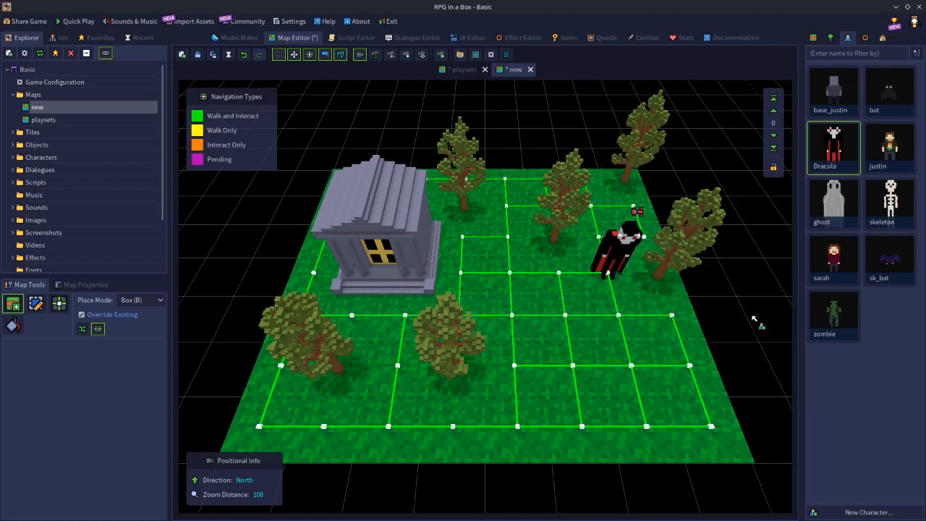
pyautogui.click(833, 315)
pyautogui.click(561, 372)
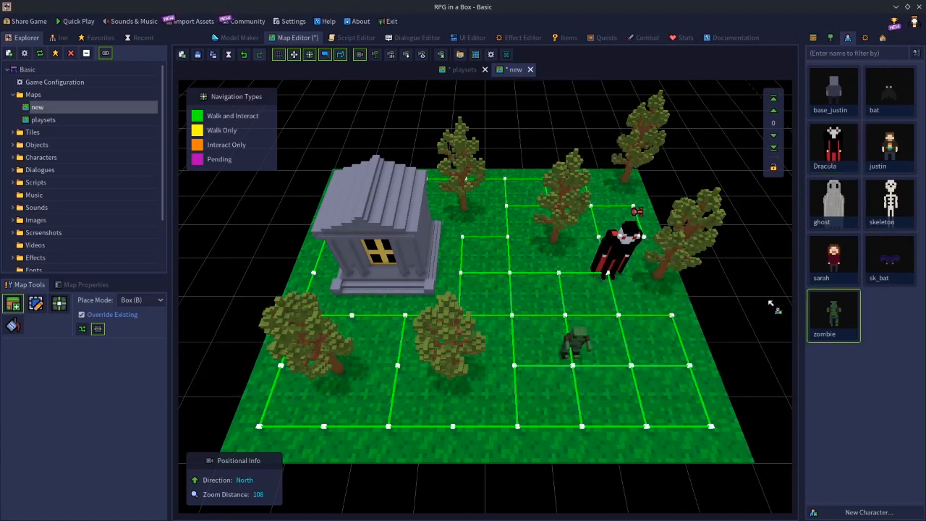
pyautogui.click(890, 203)
pyautogui.click(439, 259)
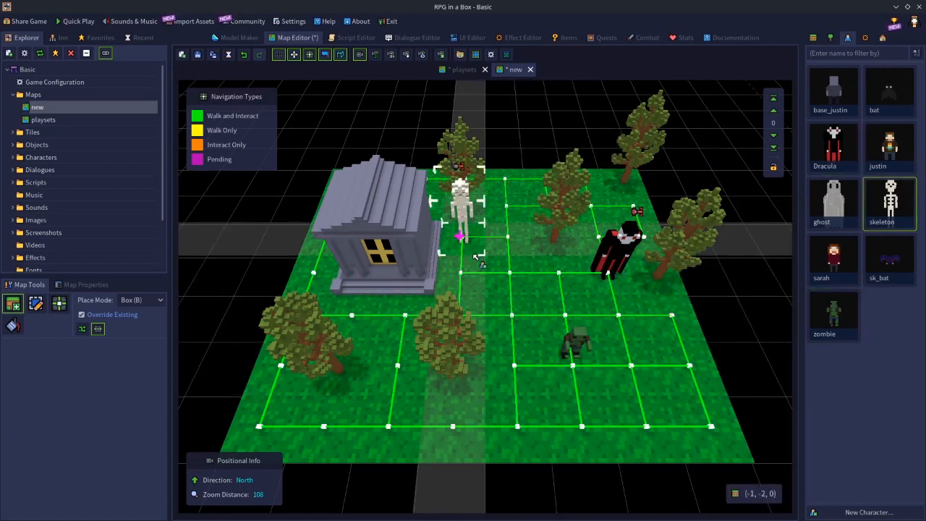
pyautogui.press('Escape')
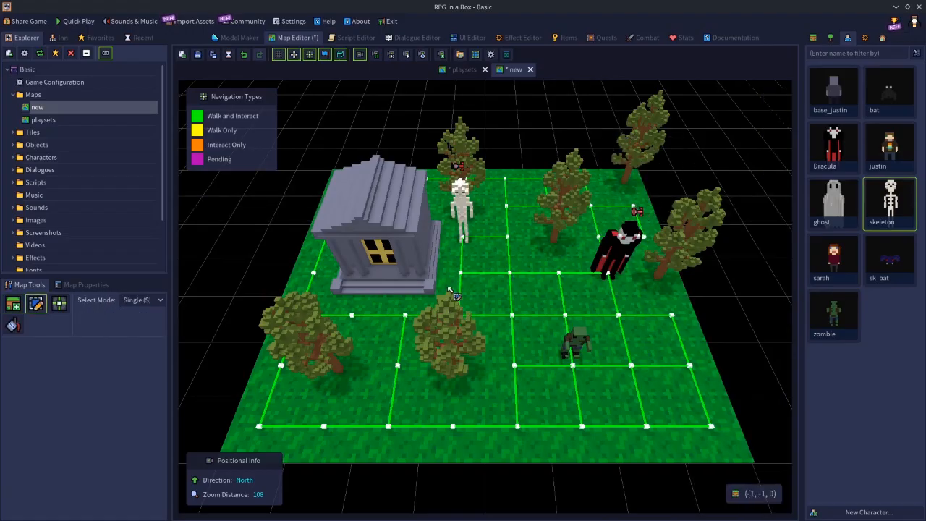
# Box-select the 4x4 grass area beneath and around the mausoleum
pyautogui.click(403, 215)
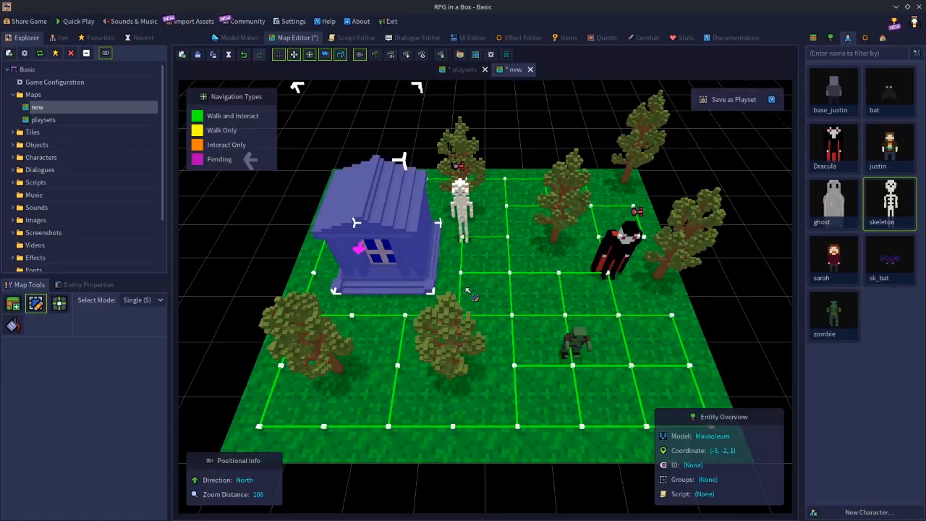
pyautogui.keyDown('shift'); pyautogui.click(460, 204); pyautogui.keyUp('shift')
pyautogui.moveTo(468, 285); pyautogui.dragTo(525, 306, button='middle')
pyautogui.press('f')
pyautogui.press('w')
pyautogui.press('w')
pyautogui.press('s')
pyautogui.press('w')
pyautogui.press('s')
pyautogui.moveTo(499, 189); pyautogui.dragTo(727, 282)
pyautogui.press('b')
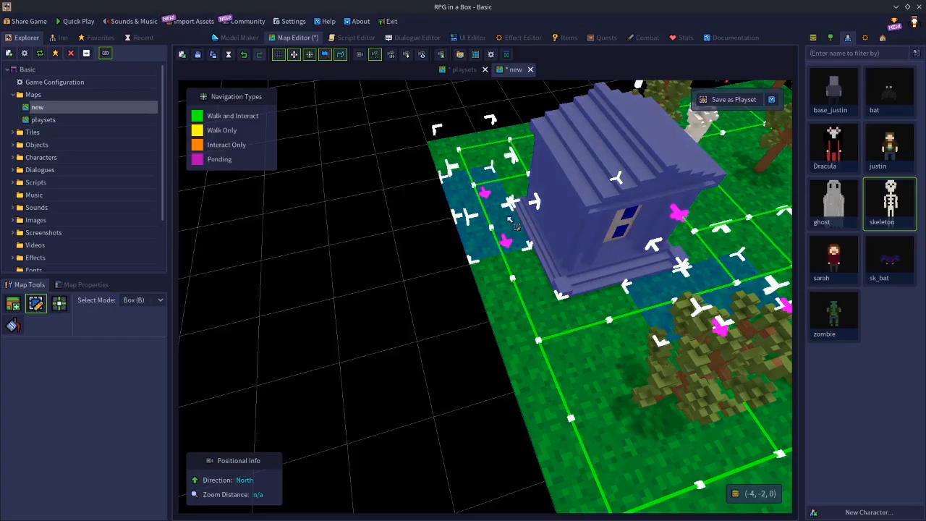
pyautogui.moveTo(494, 202); pyautogui.dragTo(534, 231)
pyautogui.moveTo(661, 269); pyautogui.dragTo(714, 276)
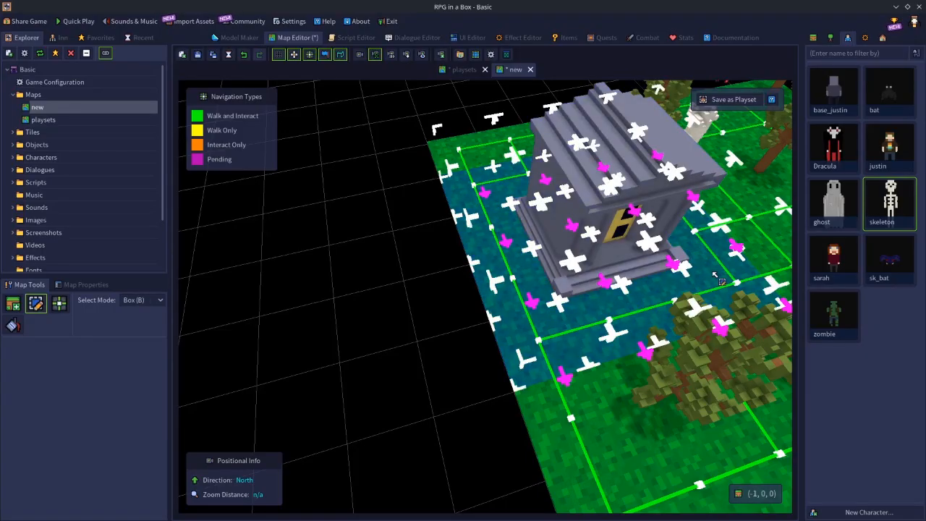
# Add the skeleton and the tree behind it to the selection
pyautogui.moveTo(689, 316); pyautogui.dragTo(573, 307, button='middle')
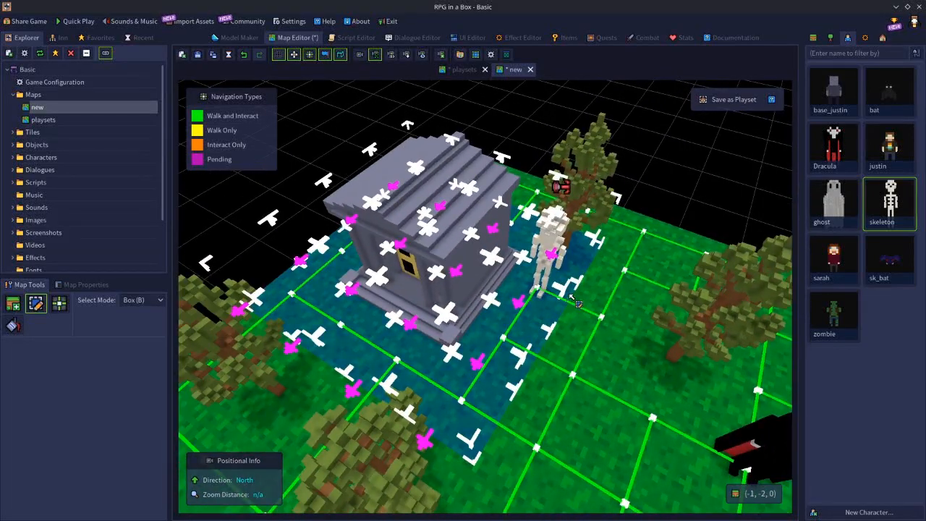
pyautogui.moveTo(585, 197); pyautogui.dragTo(621, 255)
pyautogui.moveTo(621, 253); pyautogui.dragTo(0, 254, button='middle')
pyautogui.moveTo(495, 297); pyautogui.dragTo(360, 244, button='middle')
# Save the selected grass area, skeleton and tree as a playset named "mausoleum"
pyautogui.press('s')
pyautogui.press('a')
pyautogui.press('s')
pyautogui.press('d')
pyautogui.press('w')
pyautogui.press('w')
pyautogui.press('s')
pyautogui.hotkey('ctrl', 'p')
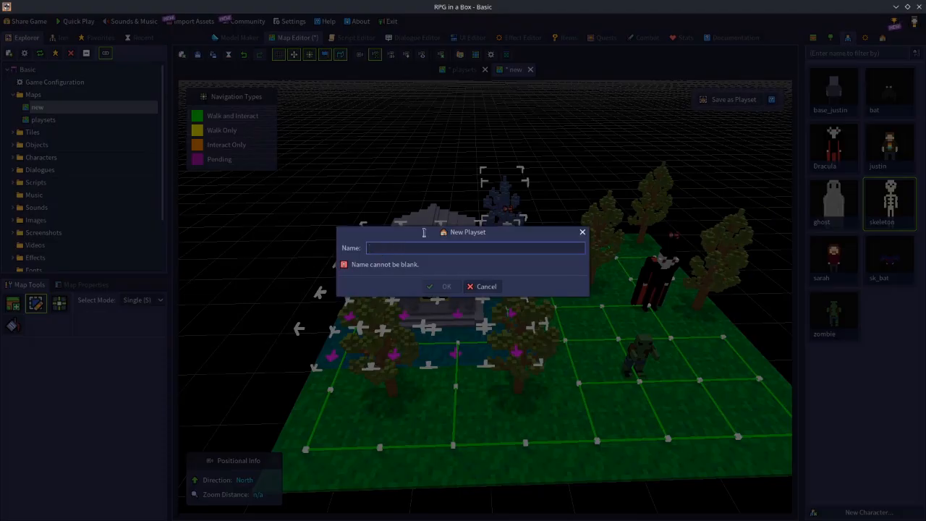
pyautogui.write('mausoleum')
pyautogui.click(443, 287)
# Frame the playset thumbnail around the mausoleum, skeleton and nearby trees, accept it and decline using the playset in Place mode
pyautogui.moveTo(511, 327); pyautogui.dragTo(449, 246)
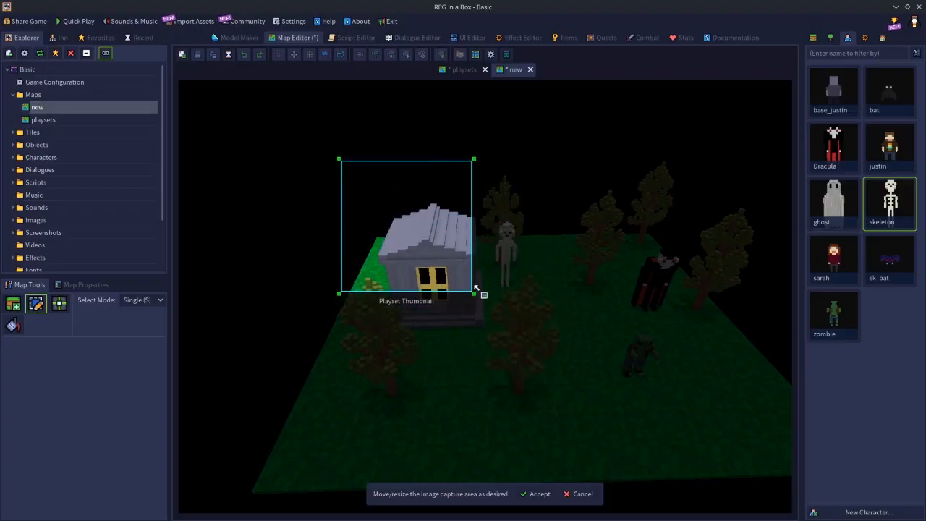
pyautogui.moveTo(476, 293); pyautogui.dragTo(590, 398)
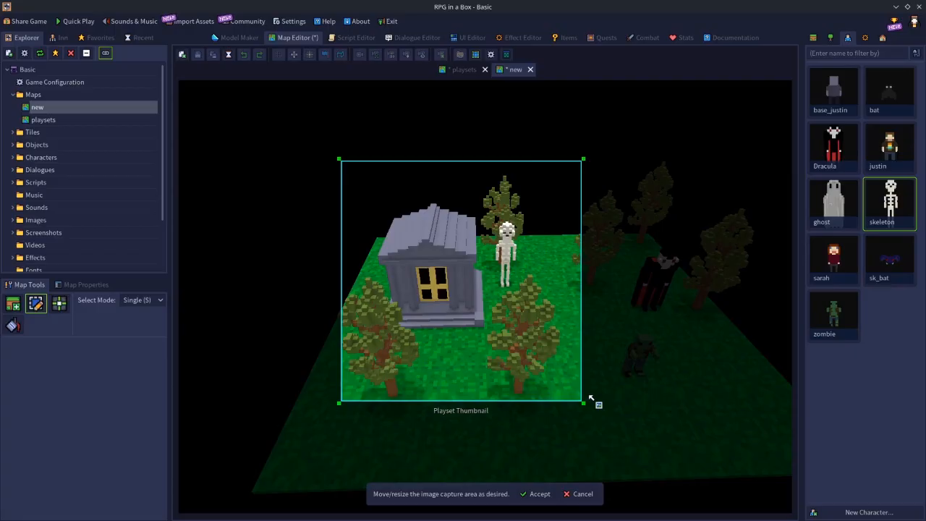
pyautogui.moveTo(533, 362); pyautogui.dragTo(521, 366)
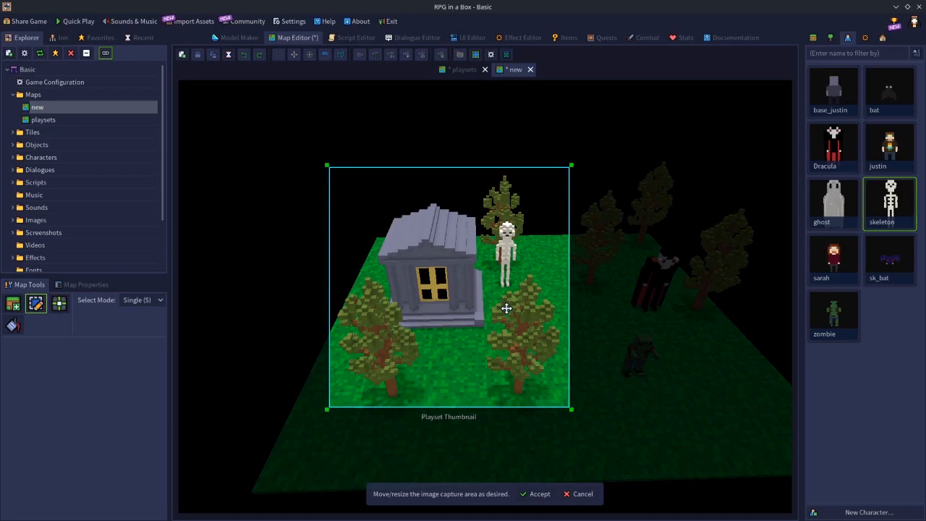
pyautogui.click(536, 495)
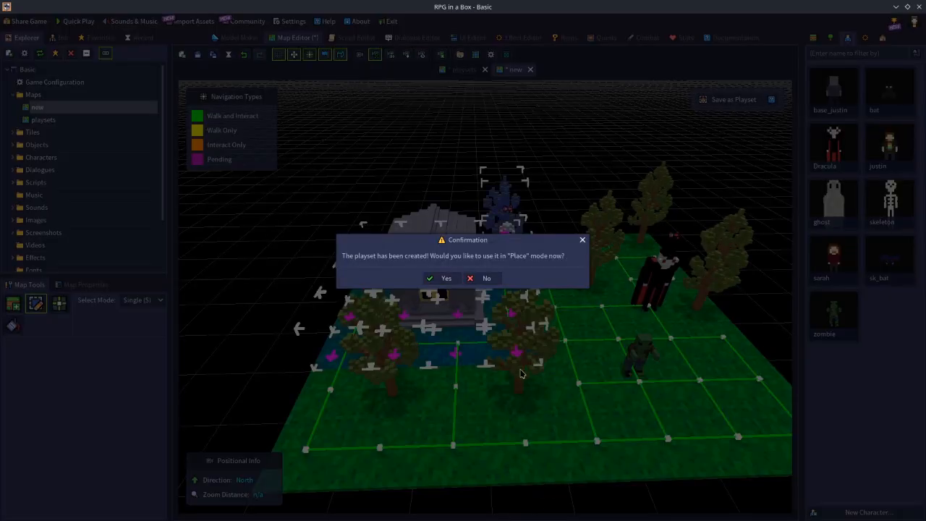
pyautogui.click(487, 279)
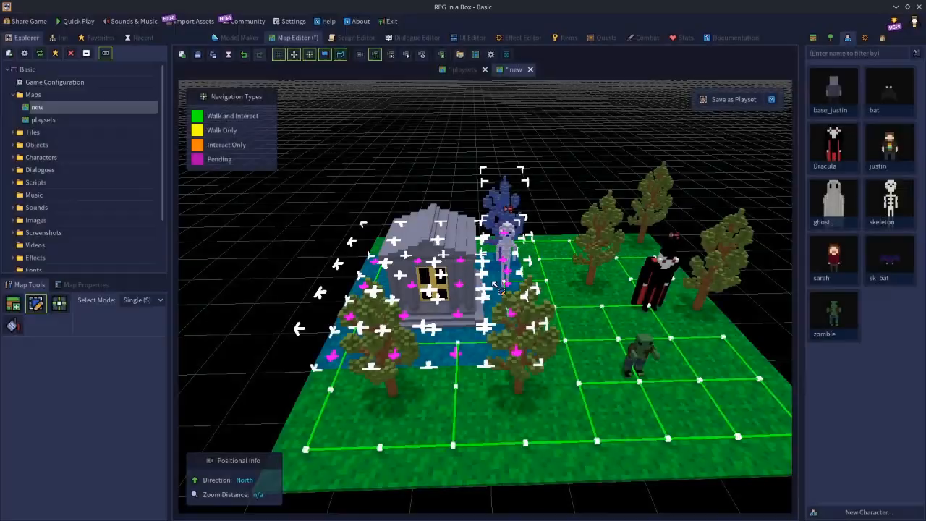
# Try placing the mausoleum playset on an empty part of the map, undo the placement and leave Place mode
pyautogui.click(433, 193)
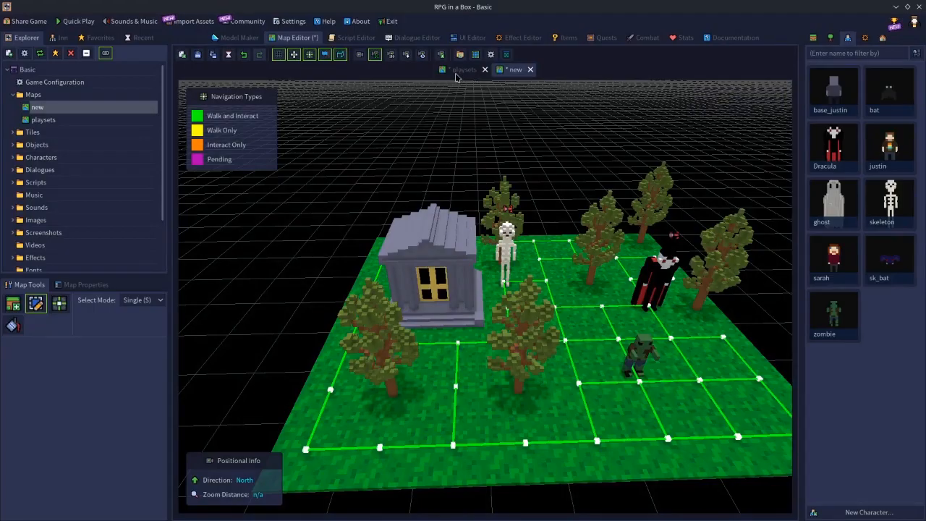
pyautogui.moveTo(631, 157); pyautogui.dragTo(631, 225, button='middle')
pyautogui.scroll(-8, 631, 224)
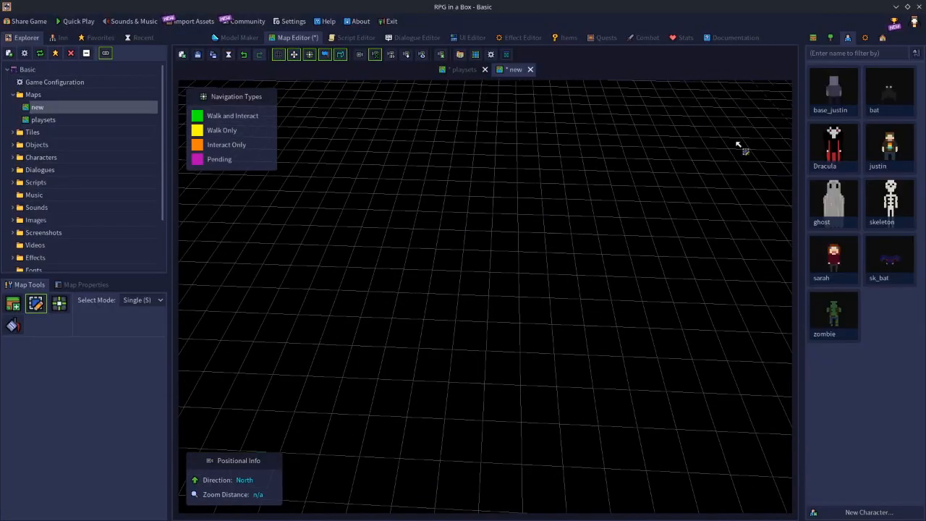
pyautogui.click(882, 39)
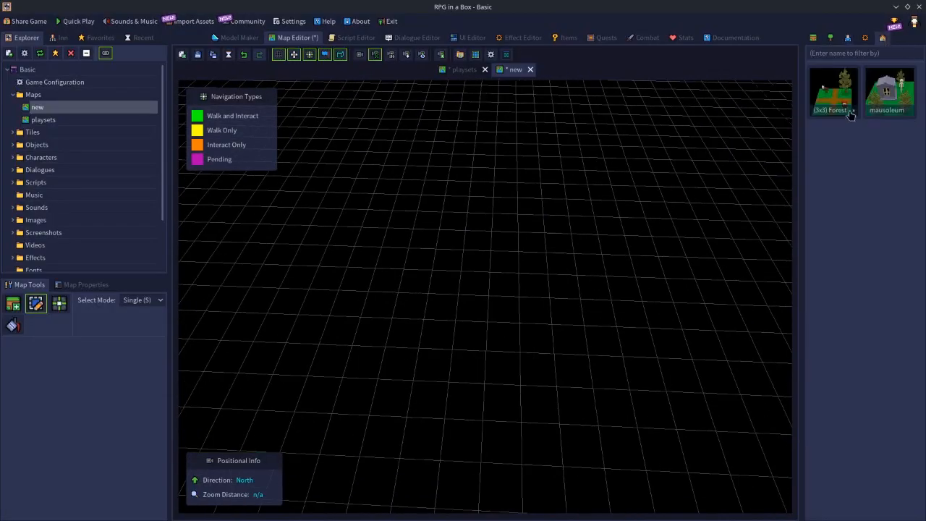
pyautogui.click(895, 97)
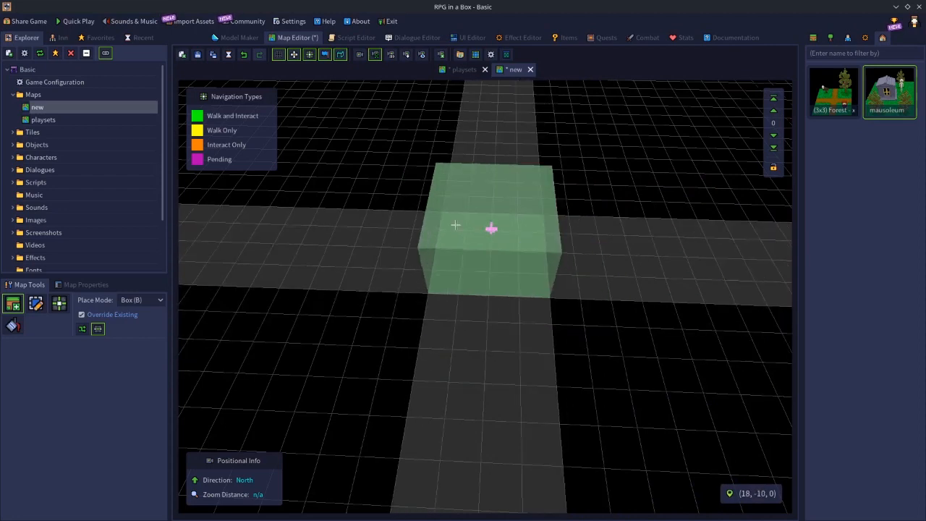
pyautogui.click(451, 225)
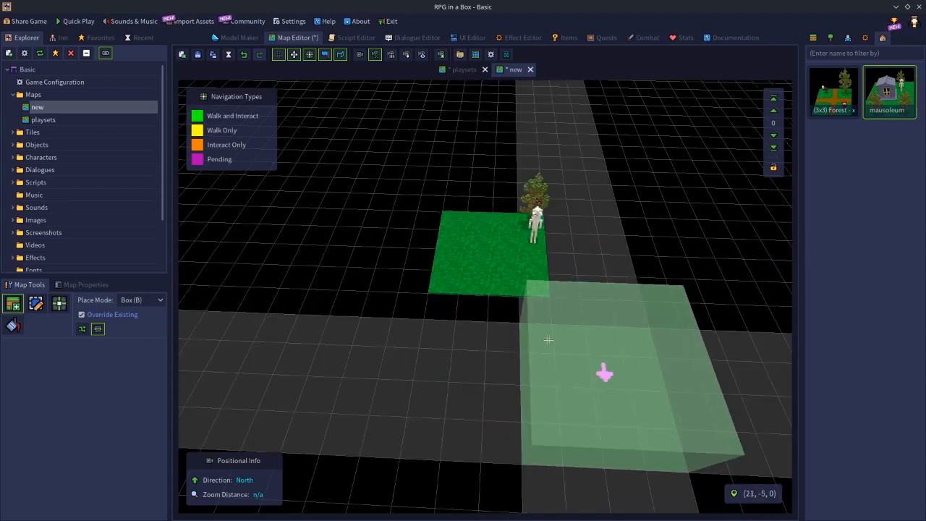
pyautogui.hotkey('ctrl', 'z')
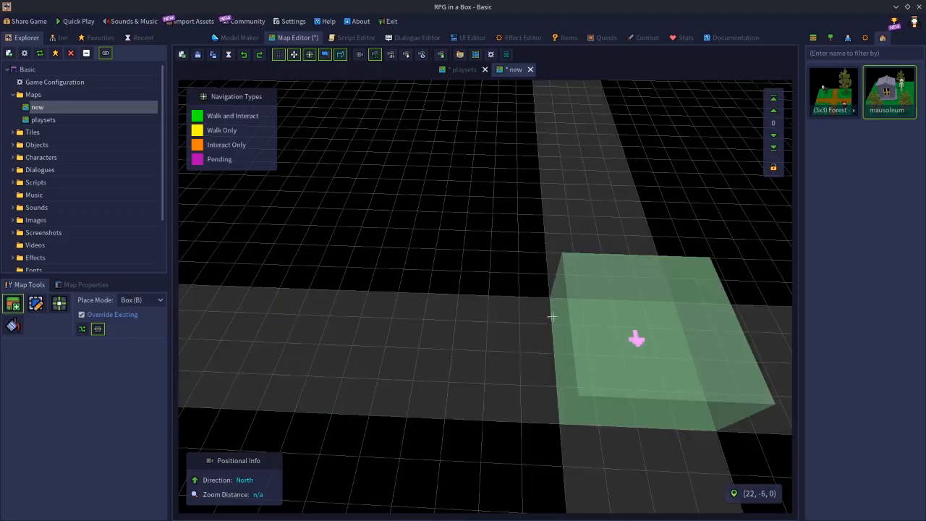
pyautogui.moveTo(504, 303); pyautogui.dragTo(563, 249, button='middle')
pyautogui.press('w')
pyautogui.press('a')
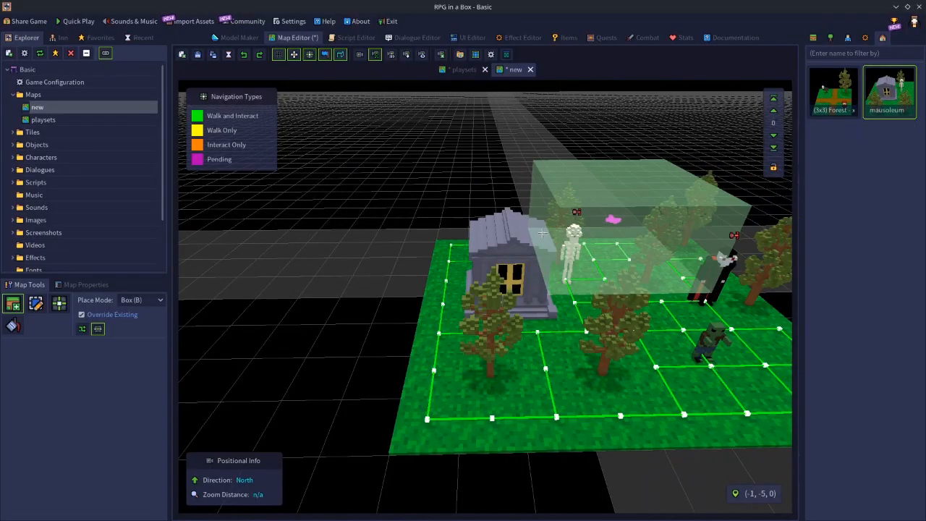
pyautogui.press('Escape')
# Select the mausoleum together with the 4x4 grass area beneath and around it
pyautogui.press('w')
pyautogui.moveTo(494, 274); pyautogui.dragTo(522, 319, button='middle')
pyautogui.press('s')
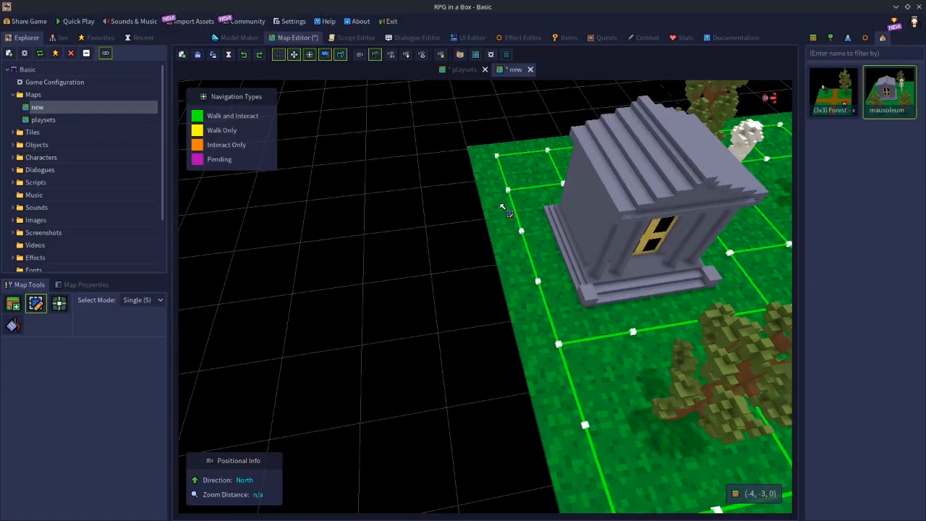
pyautogui.moveTo(497, 208); pyautogui.dragTo(712, 299)
pyautogui.press('b')
pyautogui.moveTo(508, 232); pyautogui.dragTo(595, 264)
pyautogui.moveTo(499, 211); pyautogui.dragTo(657, 166)
pyautogui.moveTo(690, 272); pyautogui.dragTo(606, 249, button='right')
# Extend the selection to include the skeleton and the tree behind it
pyautogui.press('d')
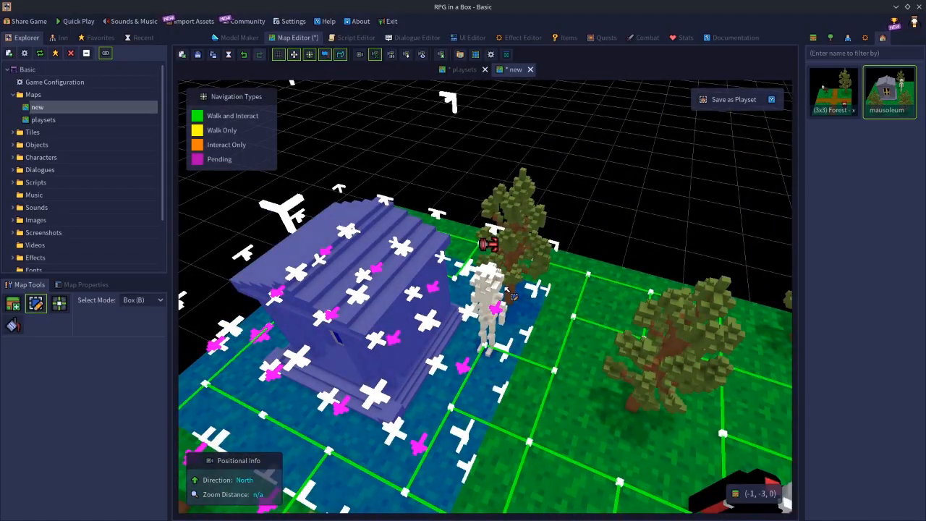
pyautogui.keyDown('shift'); pyautogui.click(484, 285); pyautogui.keyUp('shift')
pyautogui.keyDown('shift'); pyautogui.click(527, 220); pyautogui.keyUp('shift')
# Save the selection with the mausoleum building as a playset named "mausoleum", overwriting the existing one
pyautogui.moveTo(606, 252); pyautogui.dragTo(69, 244, button='right')
pyautogui.press('d')
pyautogui.moveTo(311, 262); pyautogui.dragTo(126, 264, button='right')
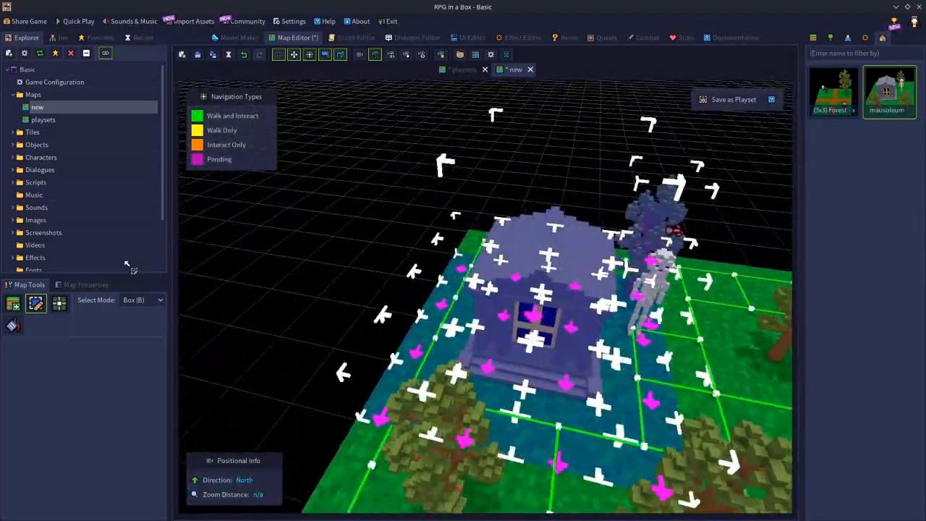
pyautogui.press('s')
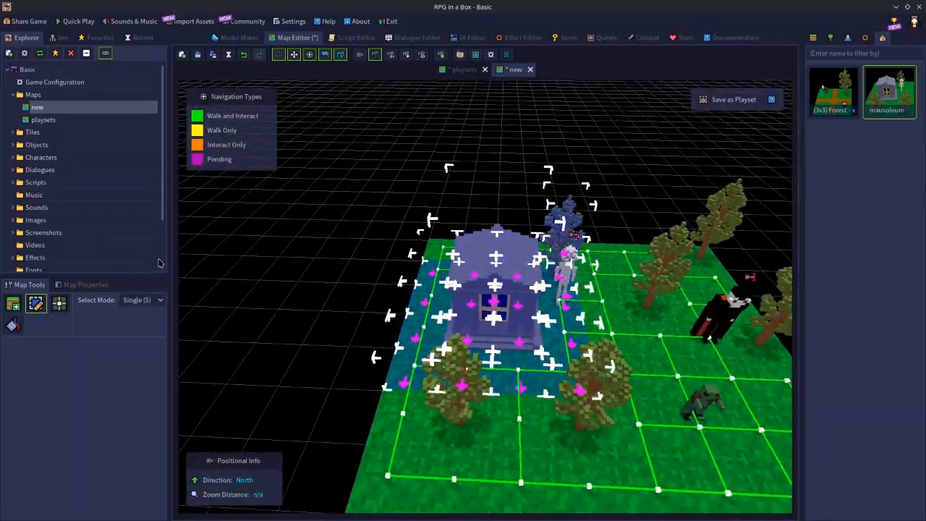
pyautogui.hotkey('ctrl', 'p')
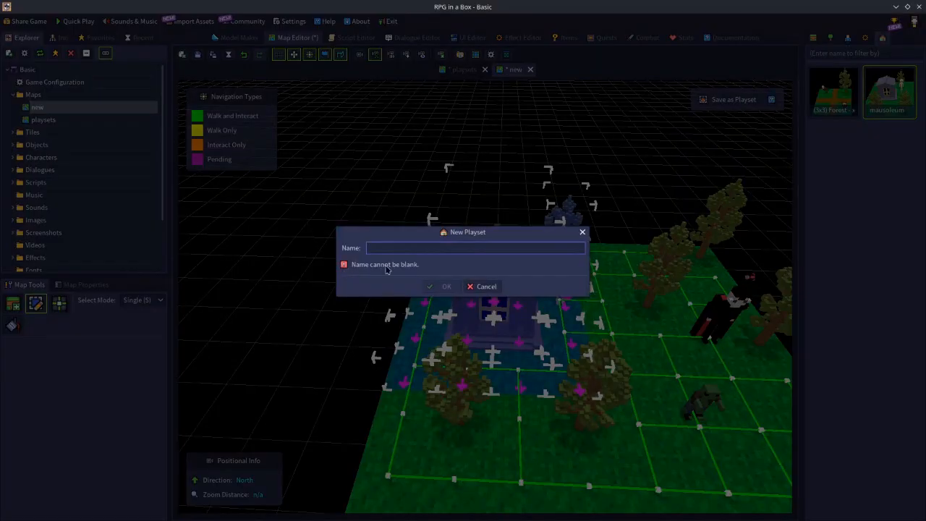
pyautogui.write('maus')
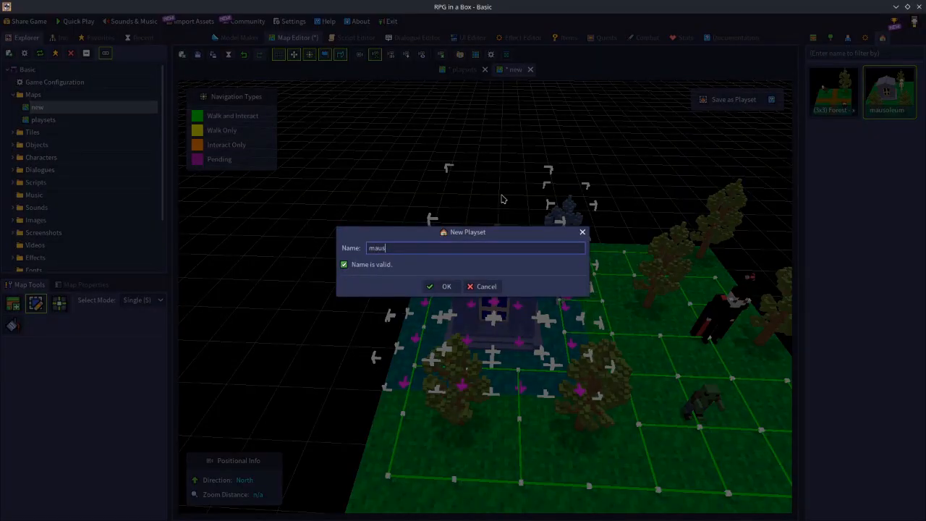
pyautogui.write('oleum')
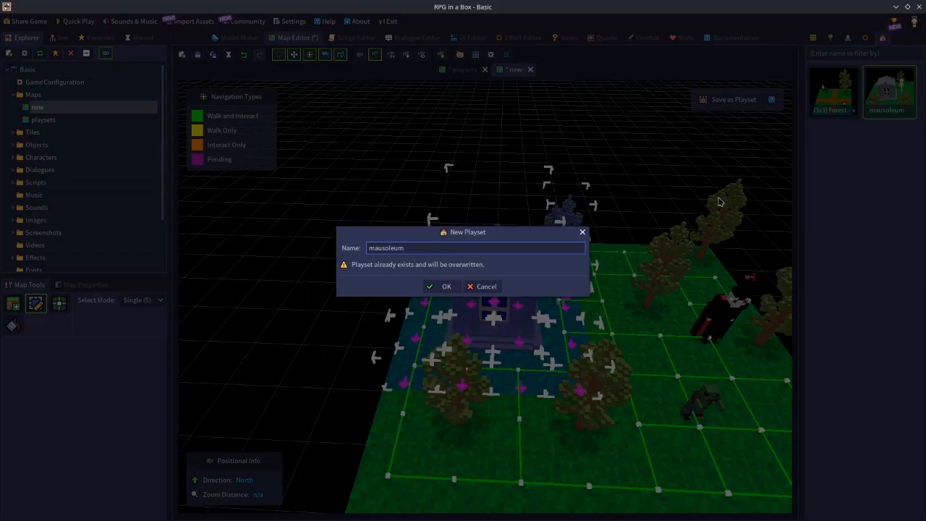
pyautogui.click(443, 287)
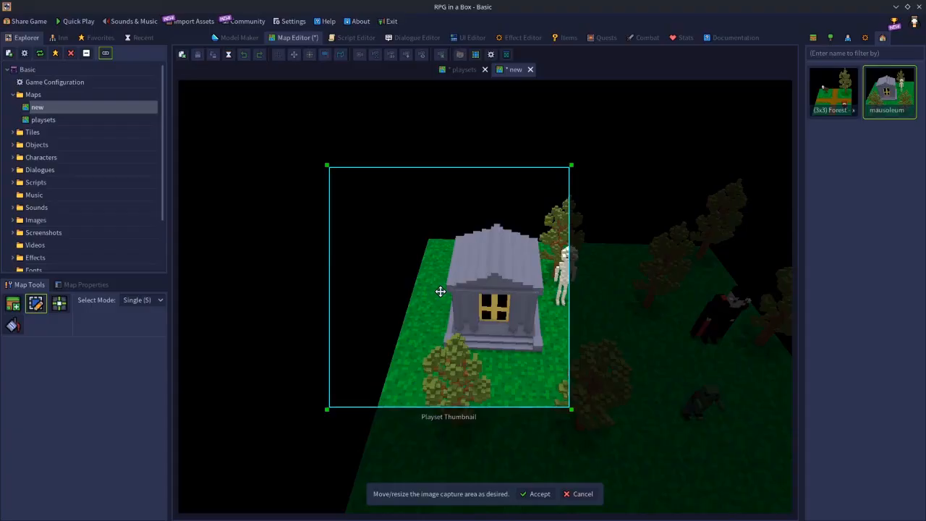
# Frame the thumbnail capture area around the mausoleum, skeleton and nearby trees, accept the capture and clear the map selection
pyautogui.moveTo(504, 330); pyautogui.dragTo(524, 343)
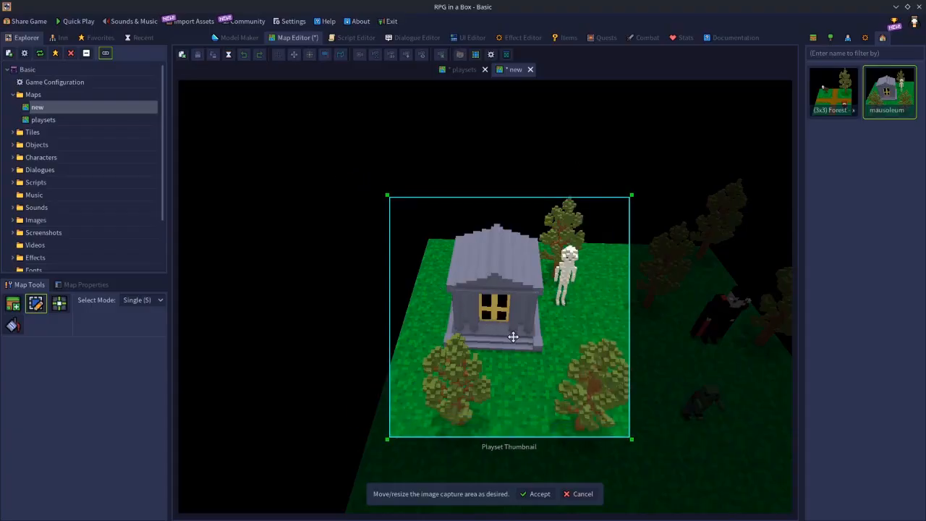
pyautogui.click(539, 493)
pyautogui.click(499, 278)
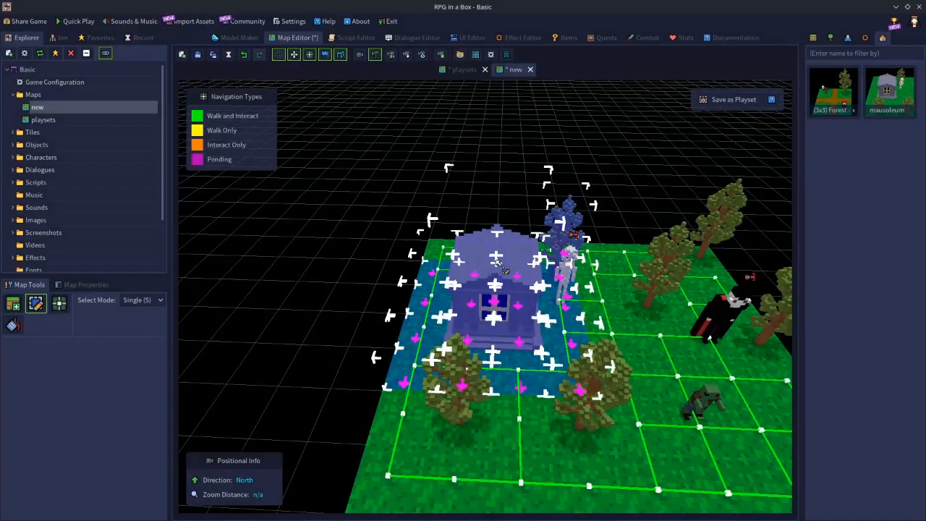
# Place the mausoleum playset on an empty part of the map at (13, -4, 0) and leave Place mode
pyautogui.press('d')
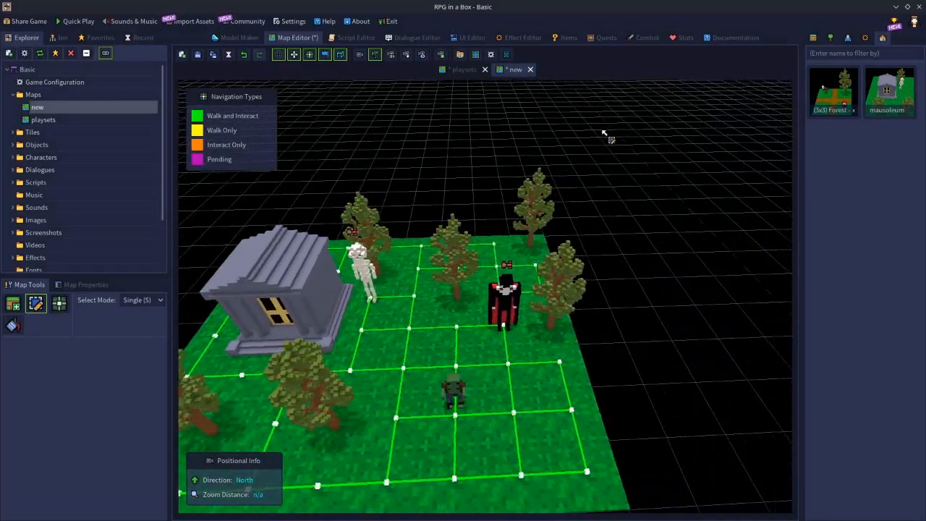
pyautogui.press('s')
pyautogui.press('d')
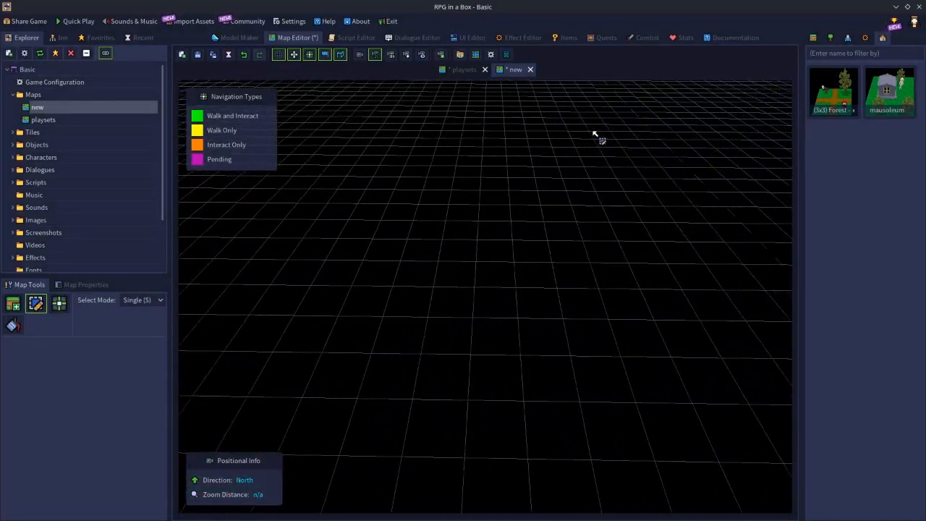
pyautogui.click(895, 98)
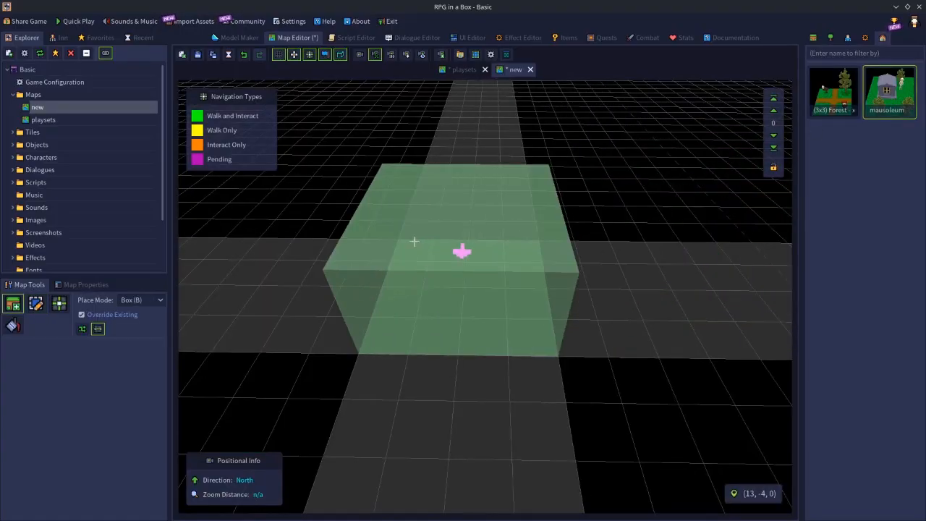
pyautogui.click(415, 241)
pyautogui.press('s')
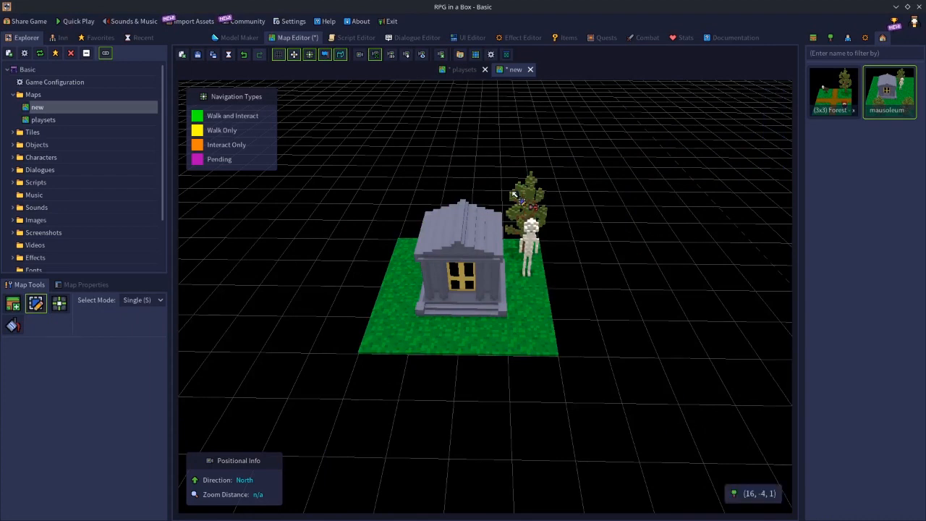
# Recapture the mausoleum playset's thumbnail from the isolated copy on the empty grid, keeping the default capture area
pyautogui.rightClick(883, 98)
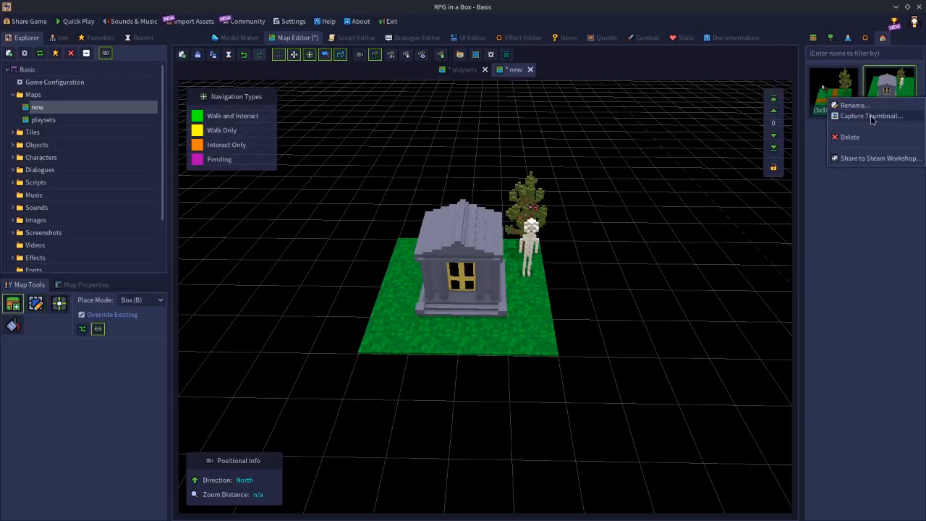
pyautogui.click(871, 116)
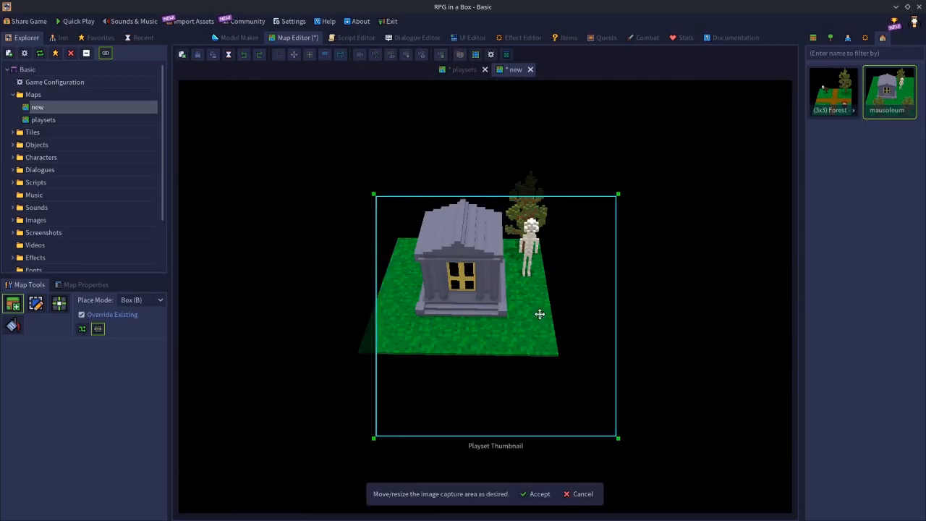
pyautogui.click(539, 494)
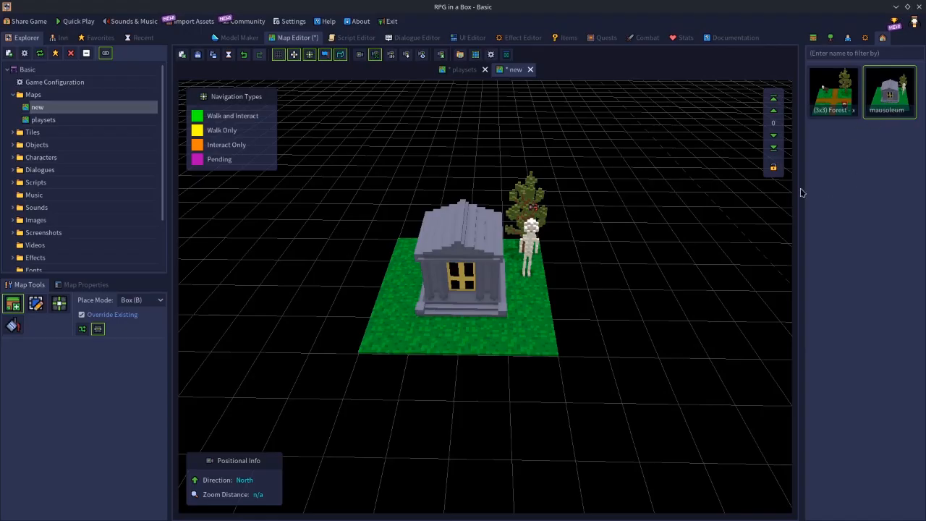
pyautogui.press('Escape')
# Examine the original forest scene and compare it with the separately placed mausoleum copy
pyautogui.moveTo(643, 272); pyautogui.dragTo(461, 265, button='middle')
pyautogui.press('w')
pyautogui.moveTo(530, 287); pyautogui.dragTo(708, 301, button='middle')
pyautogui.press('w')
pyautogui.press('s')
pyautogui.press('d')
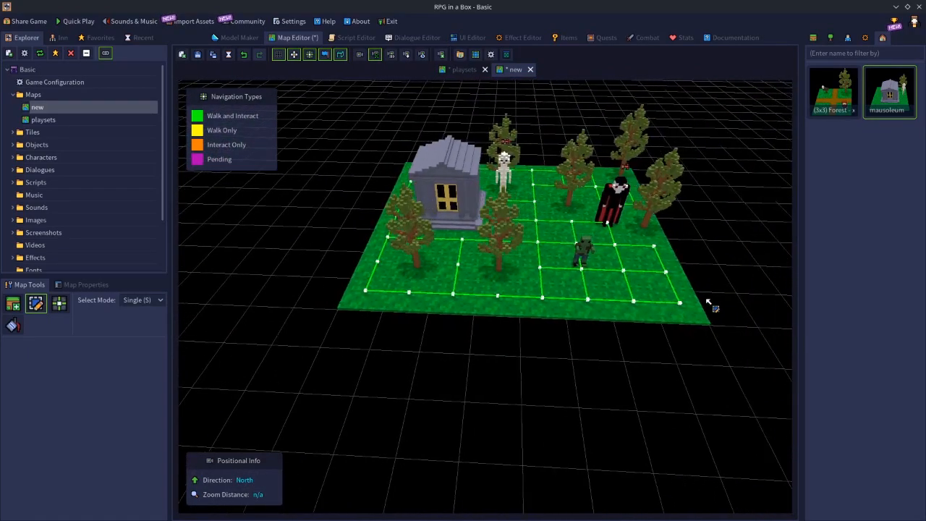
pyautogui.moveTo(505, 311); pyautogui.dragTo(496, 282, button='middle')
pyautogui.press('w')
pyautogui.press('s')
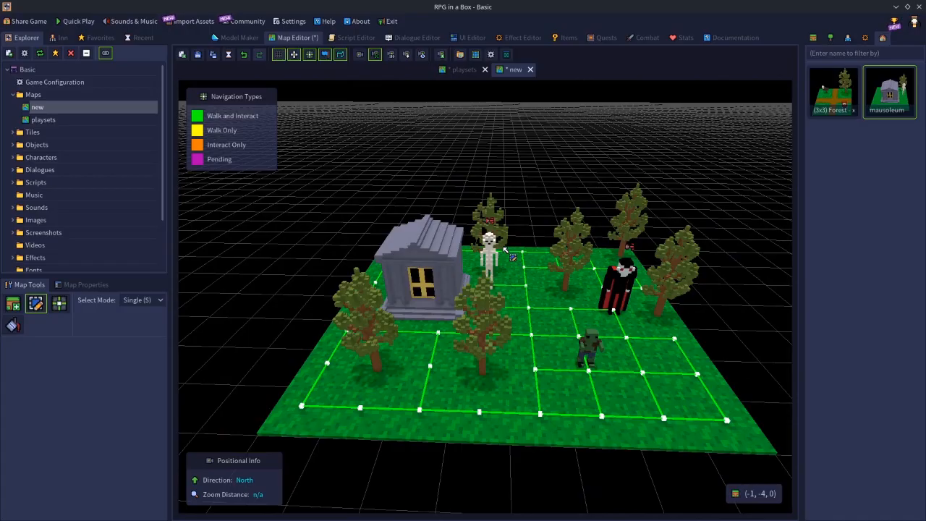
pyautogui.moveTo(448, 331); pyautogui.dragTo(594, 312, button='middle')
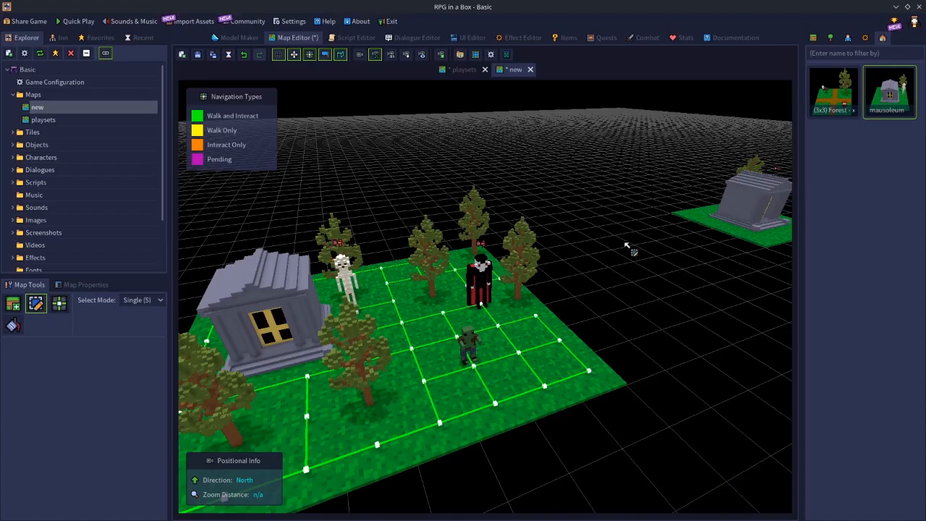
pyautogui.moveTo(574, 295); pyautogui.dragTo(485, 268, button='right')
pyautogui.press('w')
pyautogui.press('d')
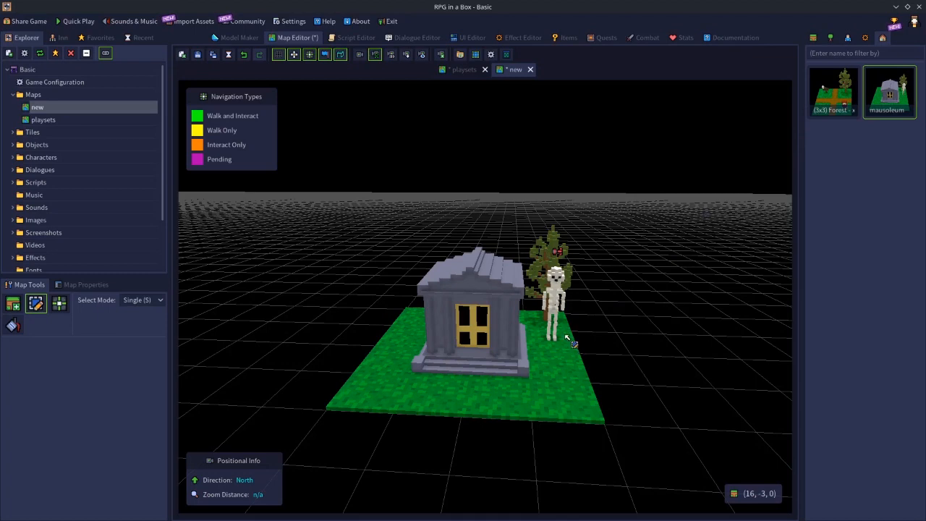
# Delete the mausoleum playset from the project and close the "new" map
pyautogui.rightClick(888, 88)
pyautogui.click(867, 133)
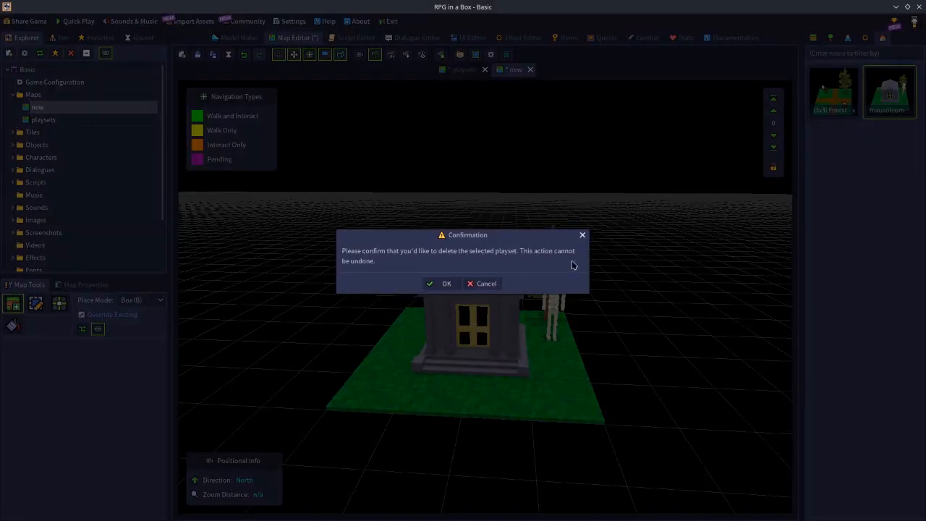
pyautogui.click(445, 284)
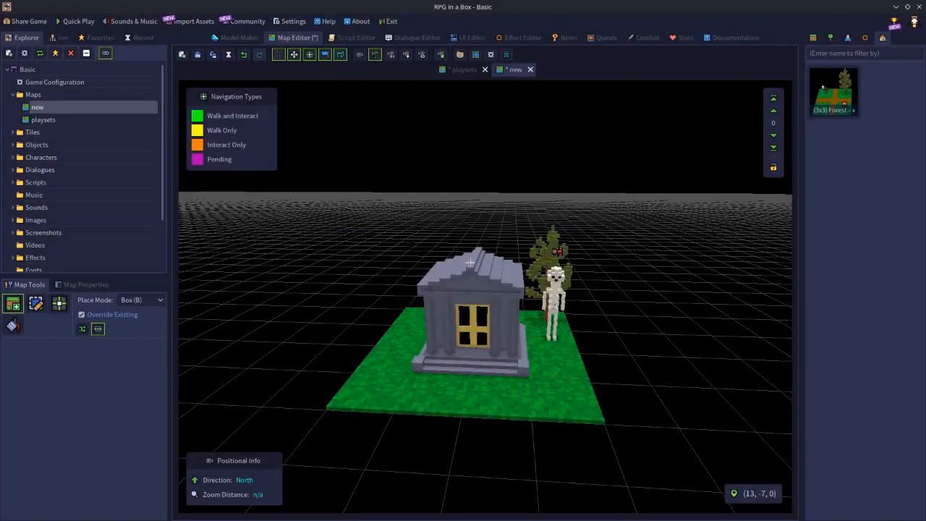
pyautogui.click(531, 71)
pyautogui.click(443, 280)
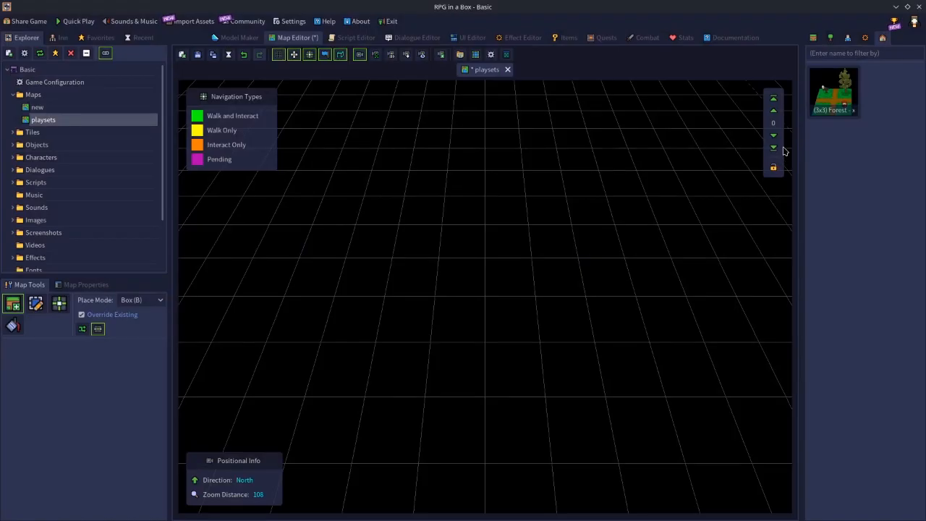
# Place three copies of the "(3x3) Forest - xroads" playset in a row on the playsets map, starting at (-3, -3, 0)
pyautogui.click(842, 102)
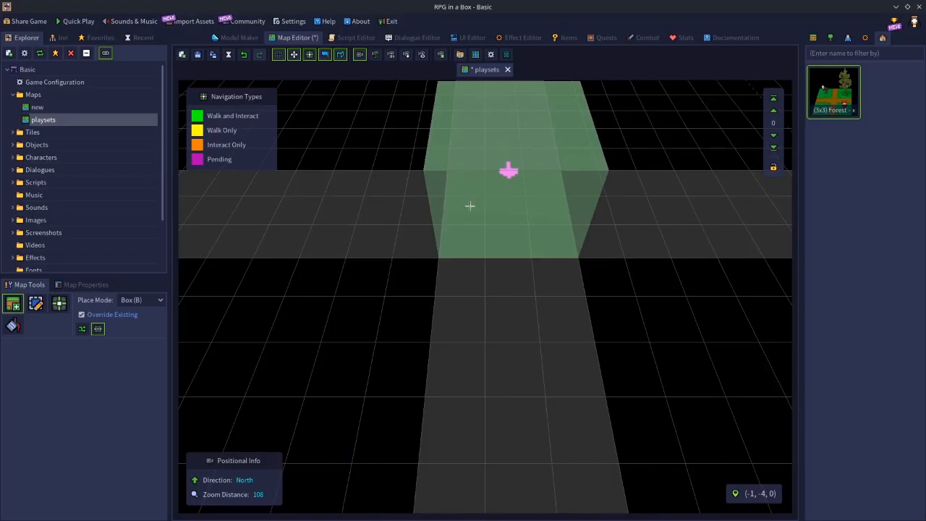
pyautogui.scroll(-2, 470, 206)
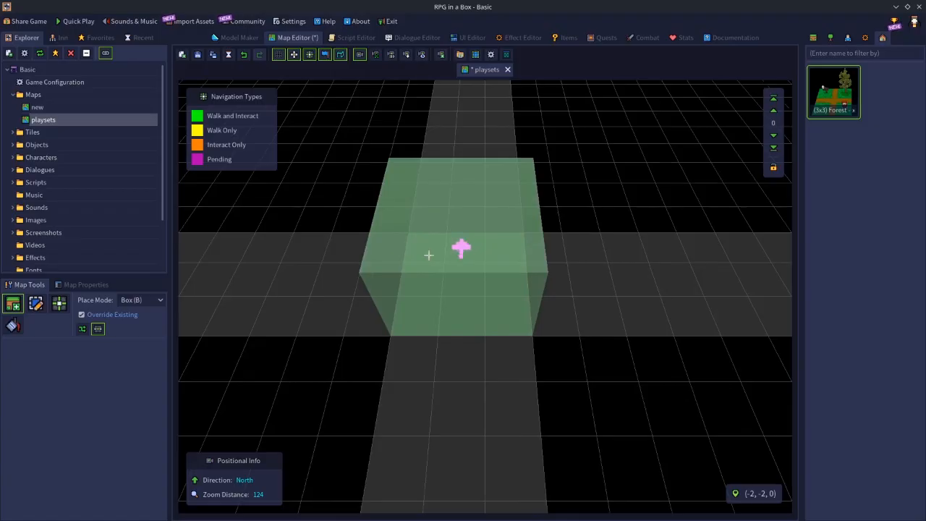
pyautogui.press('r')
pyautogui.press('r')
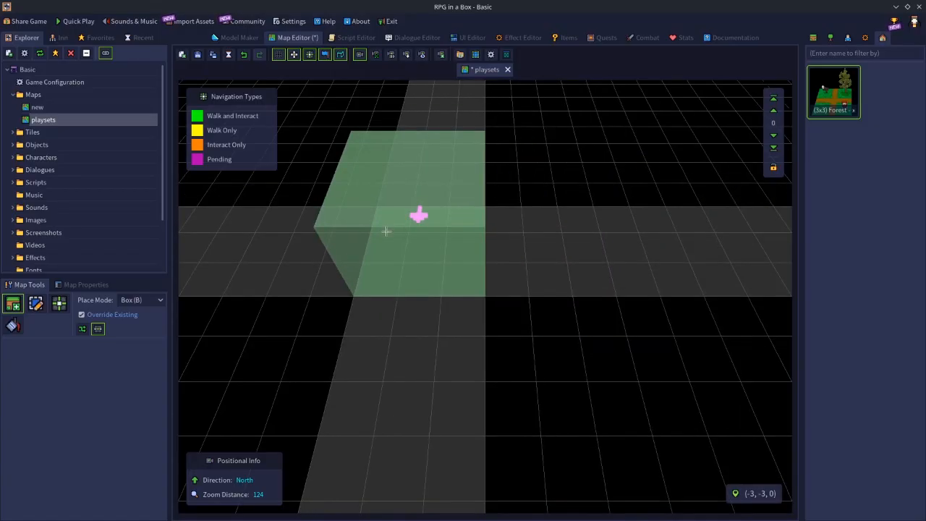
pyautogui.click(386, 231)
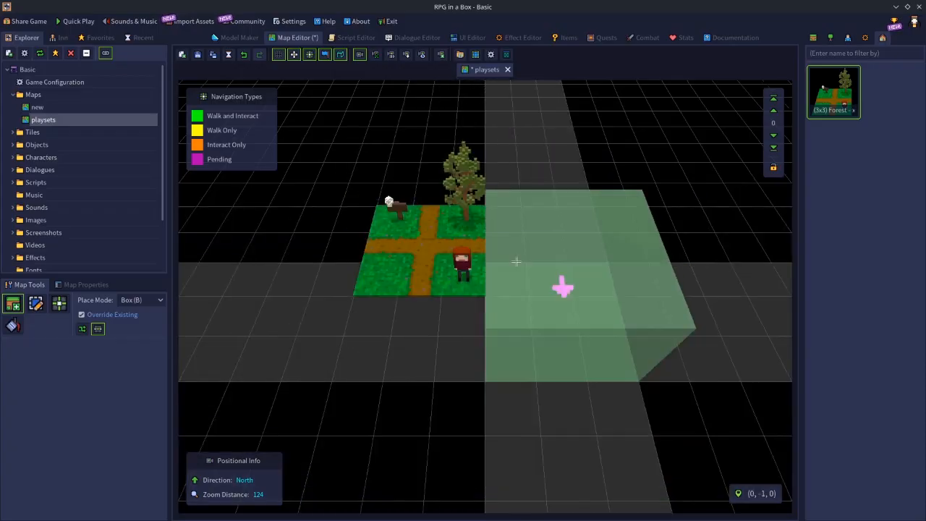
pyautogui.click(514, 214)
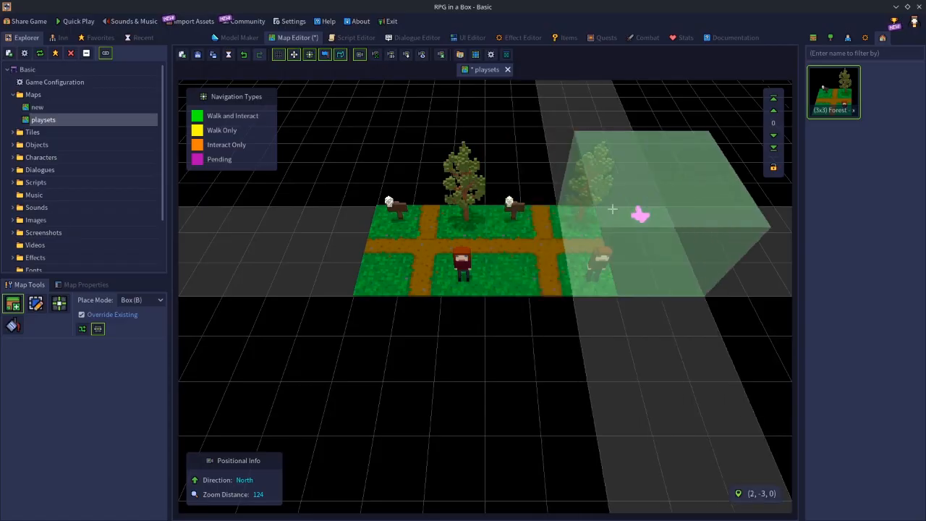
pyautogui.click(659, 212)
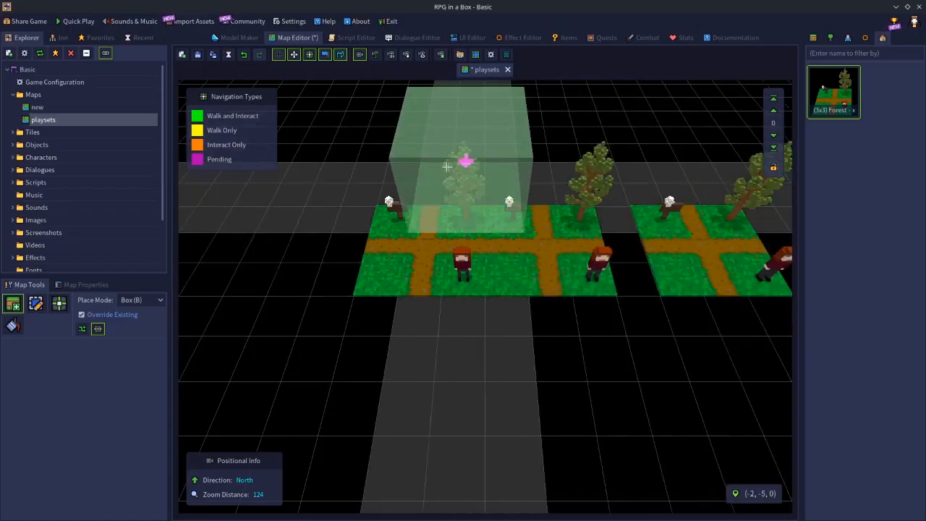
# Place three more forest crossroads playsets in a row behind the first one and leave Place mode
pyautogui.click(471, 139)
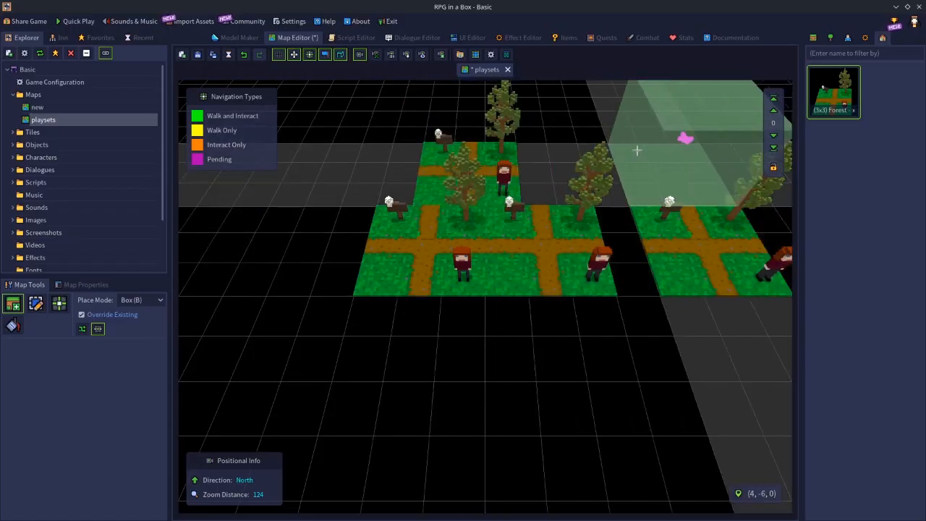
pyautogui.click(635, 149)
pyautogui.click(536, 151)
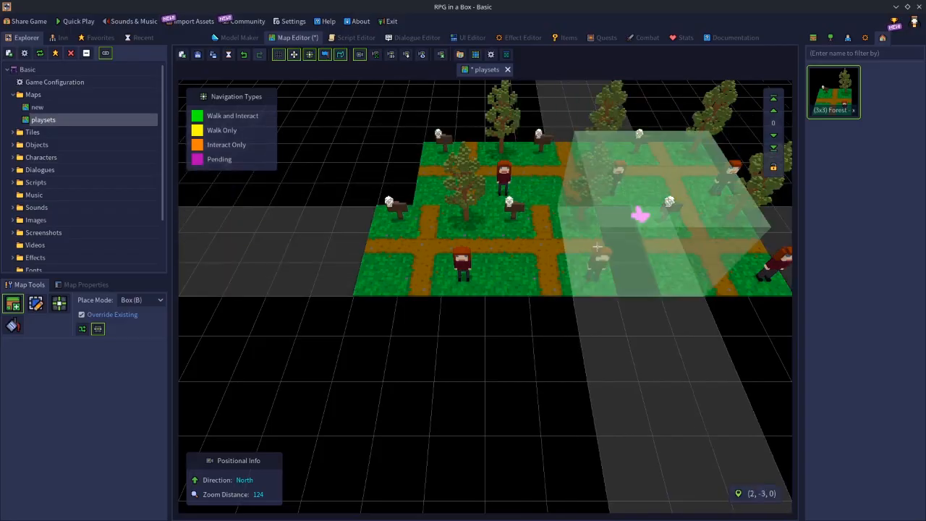
pyautogui.click(628, 290)
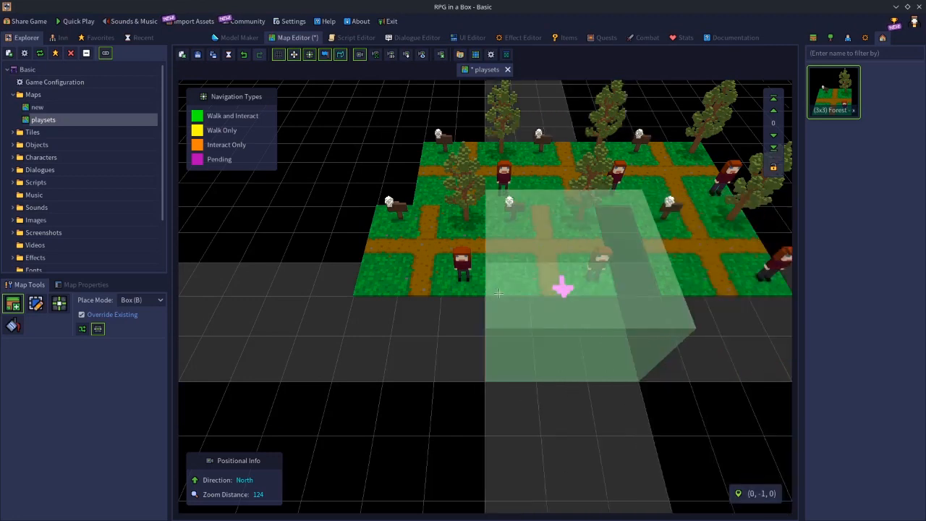
pyautogui.press('Escape')
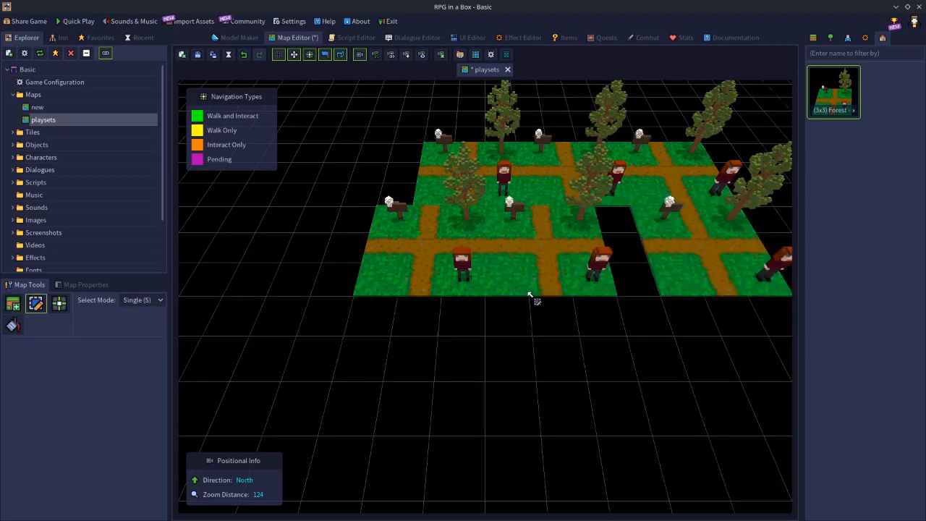
# Select individual pieces of the placed playsets one by one and delete the tree at (2, -3, 1)
pyautogui.click(462, 263)
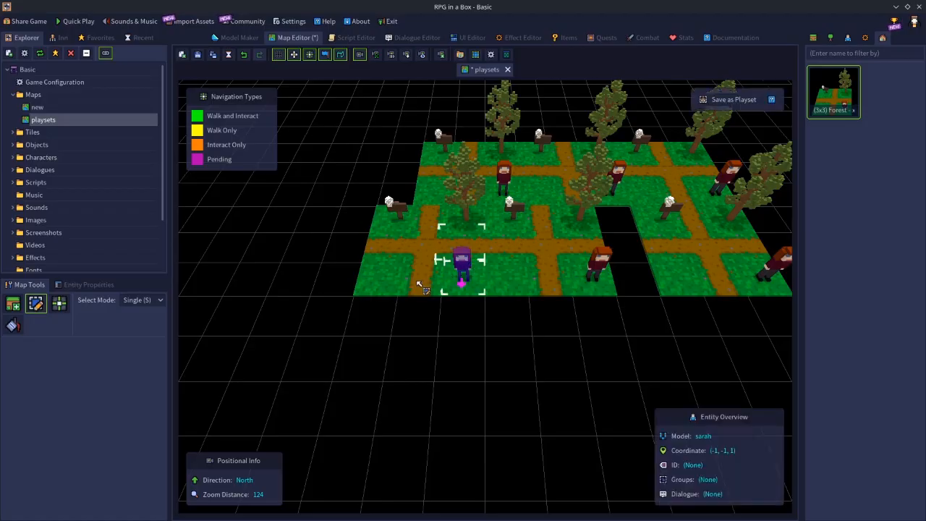
pyautogui.click(501, 246)
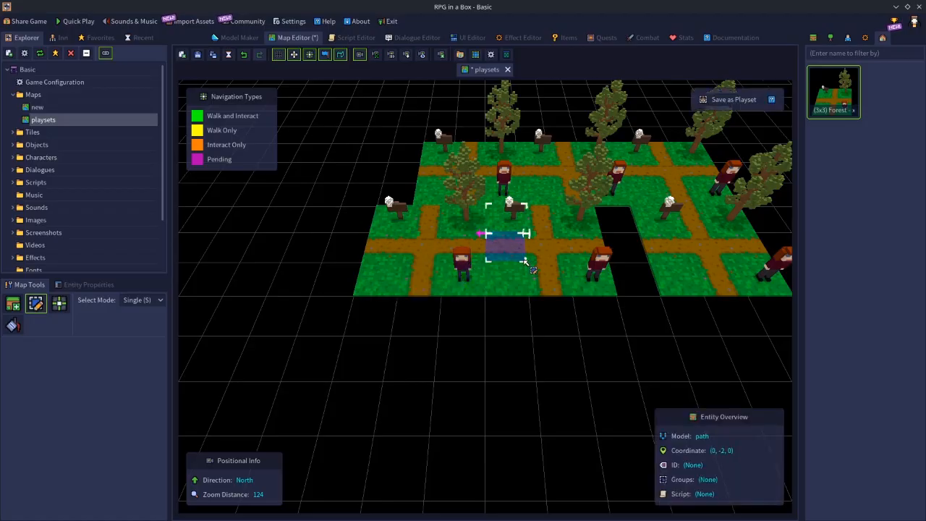
pyautogui.click(467, 192)
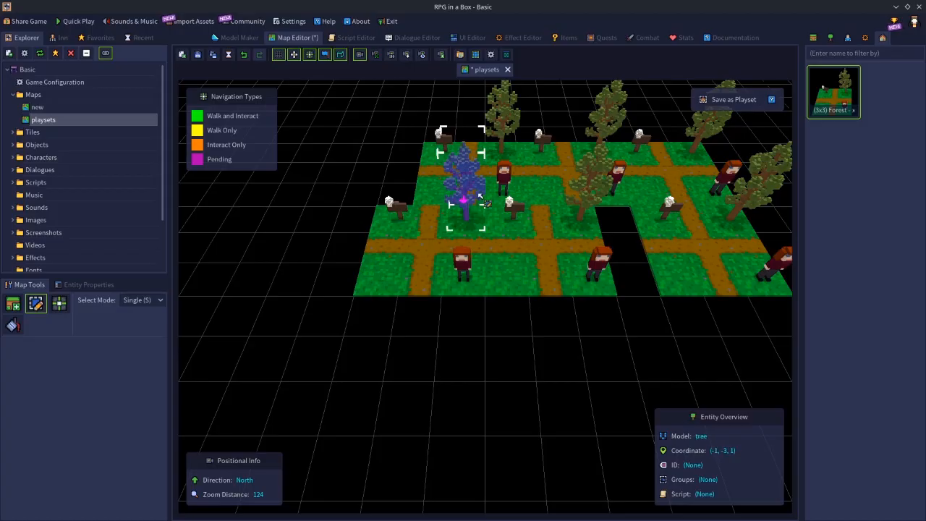
pyautogui.click(579, 194)
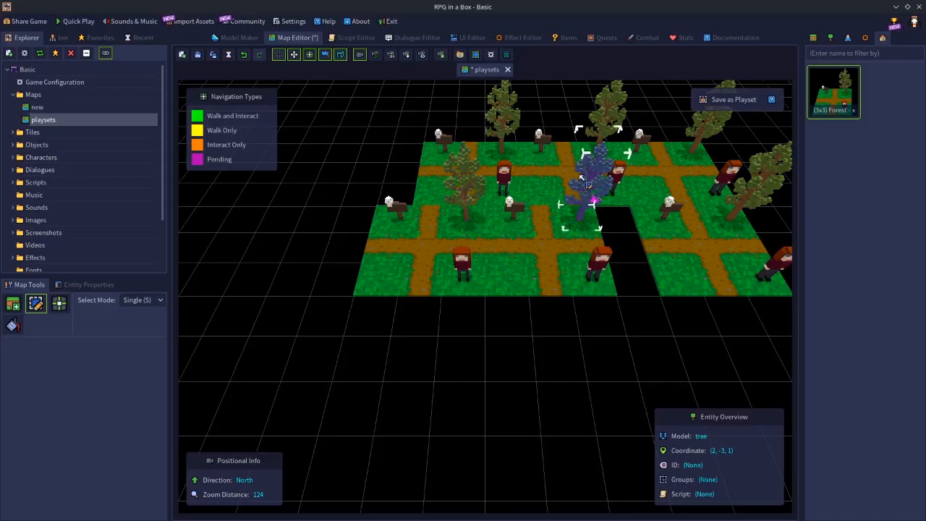
pyautogui.press('Delete')
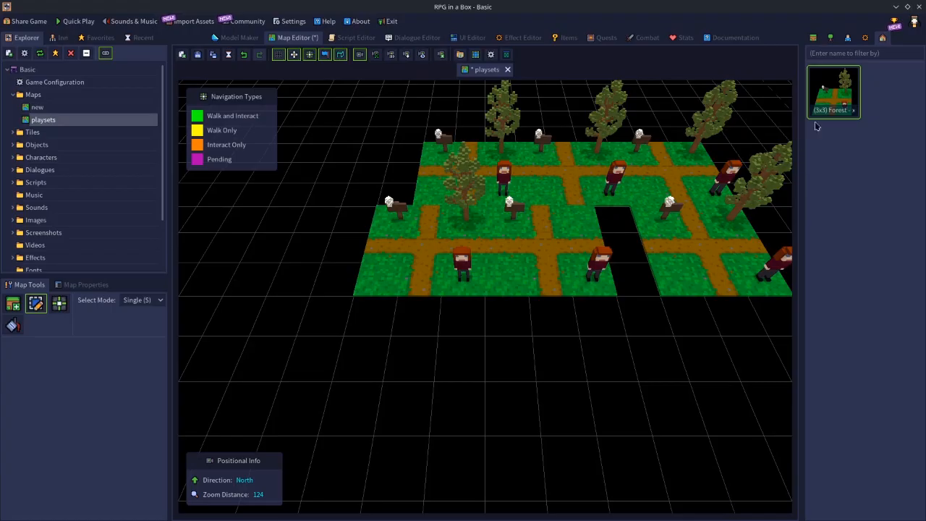
# Place another forest crossroads playset at (-6, -3, 0), extending the front row westward, and leave Place mode
pyautogui.click(828, 103)
pyautogui.click(270, 229)
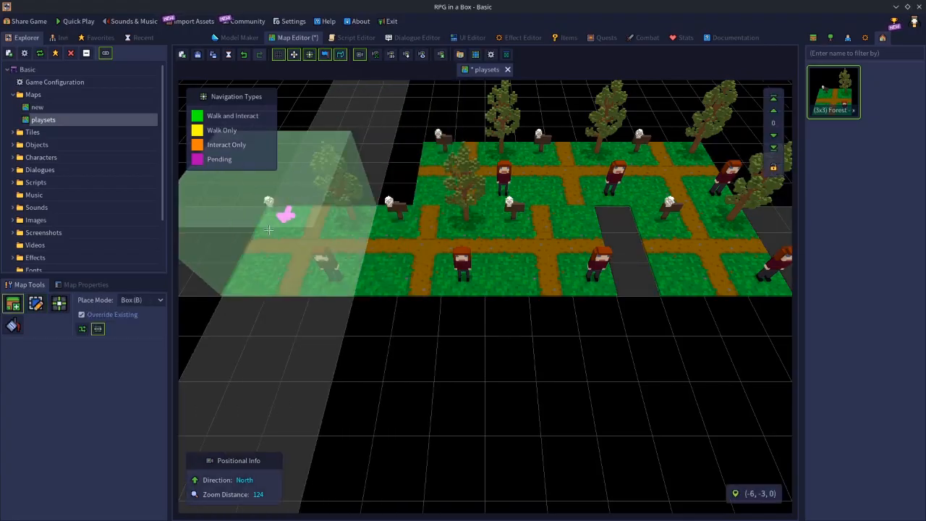
pyautogui.press('Escape')
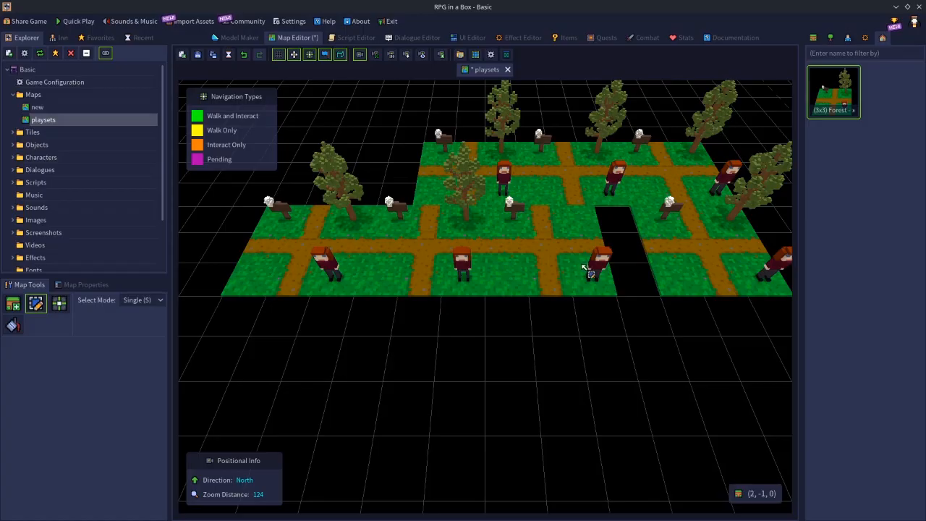
# Delete the sign at (0, -3, 1) and the middle sign in the back row
pyautogui.click(518, 211)
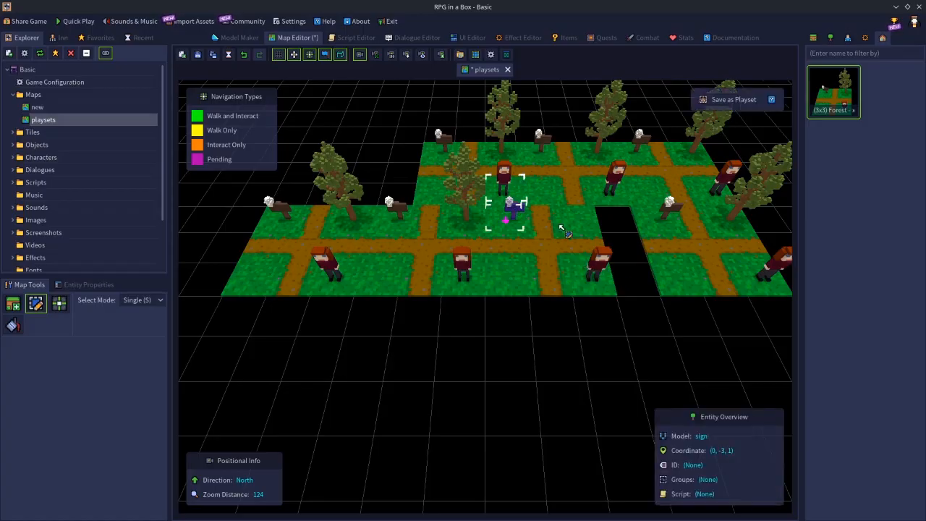
pyautogui.press('Delete')
pyautogui.click(543, 136)
pyautogui.press('Delete')
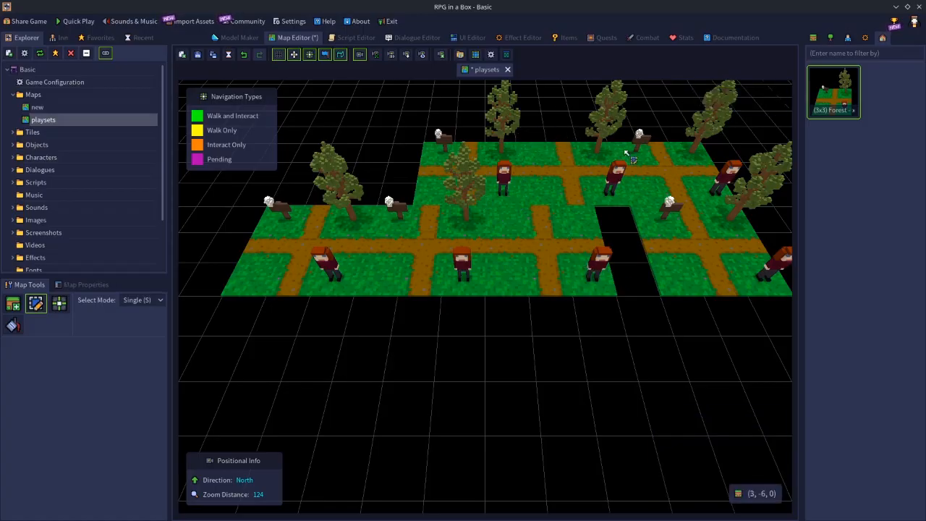
# Delete the easternmost sign in the back row and clear the map by box-selecting and deleting all placed playsets
pyautogui.click(641, 139)
pyautogui.press('Delete')
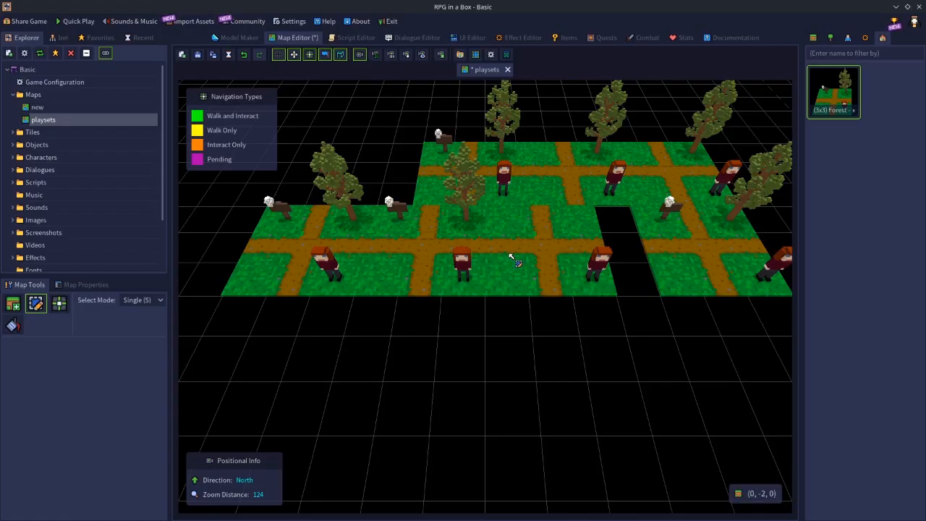
pyautogui.moveTo(286, 132); pyautogui.dragTo(654, 256)
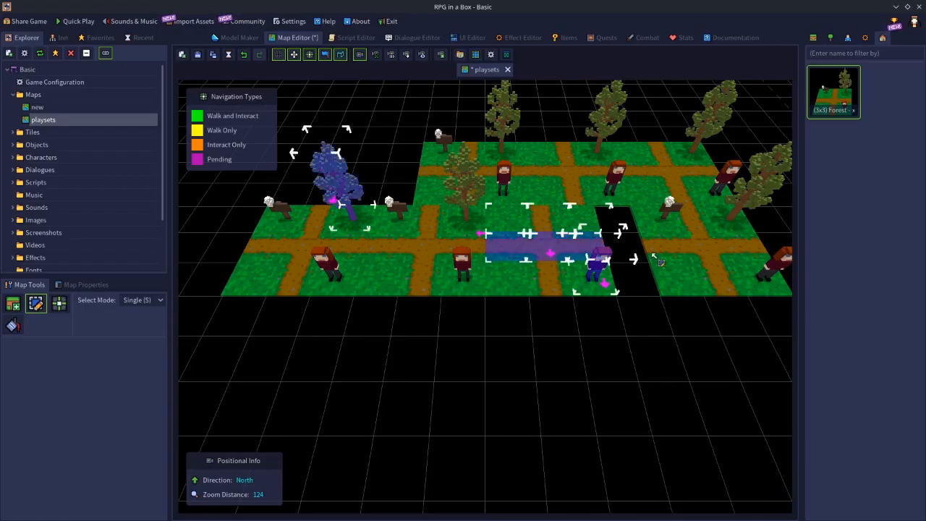
pyautogui.press('b')
pyautogui.click(297, 131)
pyautogui.moveTo(297, 131); pyautogui.dragTo(762, 279)
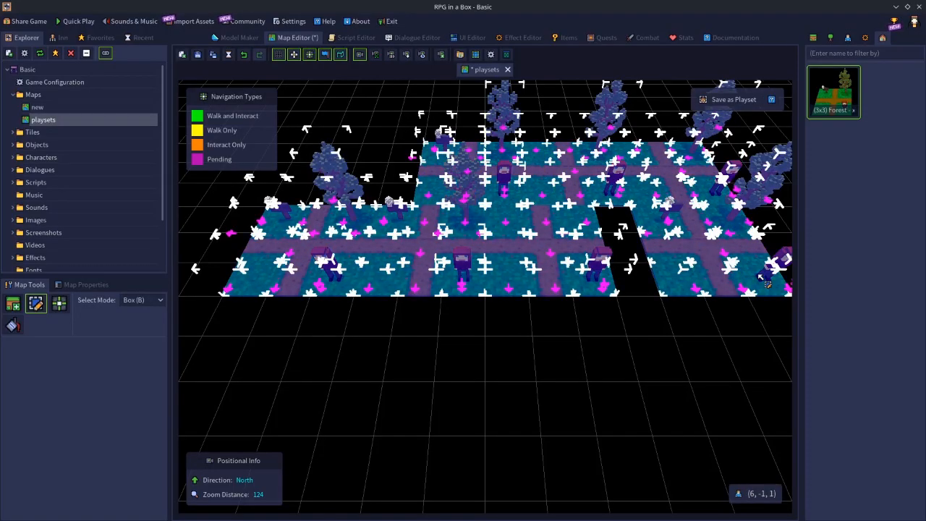
pyautogui.press('Delete')
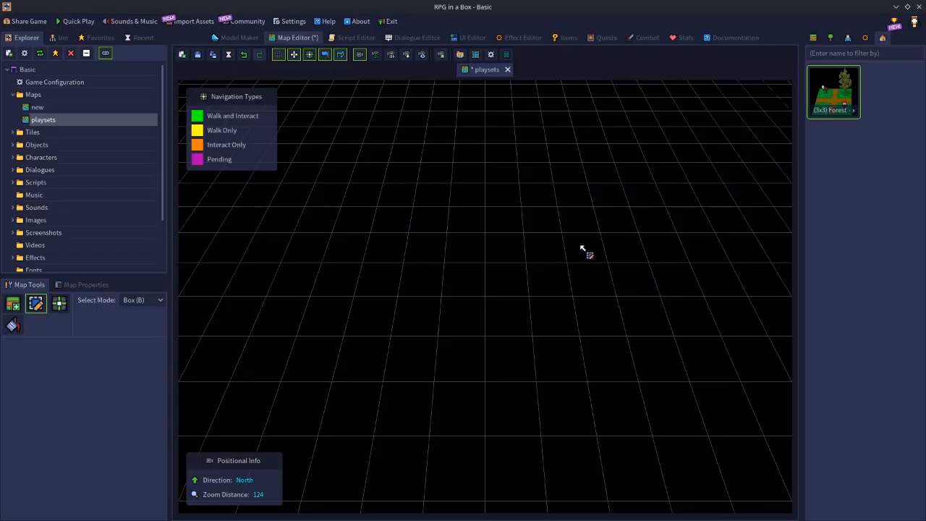
# Box-place a row of 16 grass tiles on the empty map, from (-6, -6, 0) eastward to (9, -6, 0)
pyautogui.scroll(-2, 535, 225)
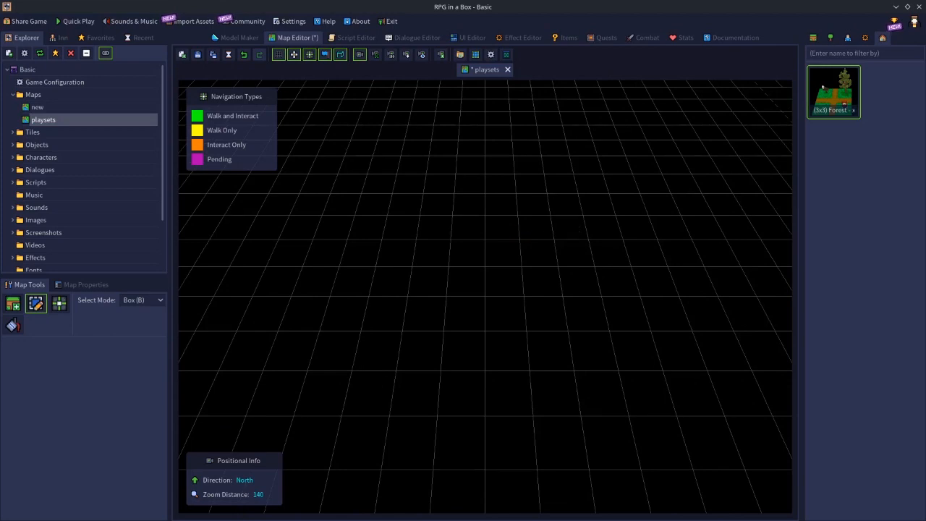
pyautogui.click(813, 39)
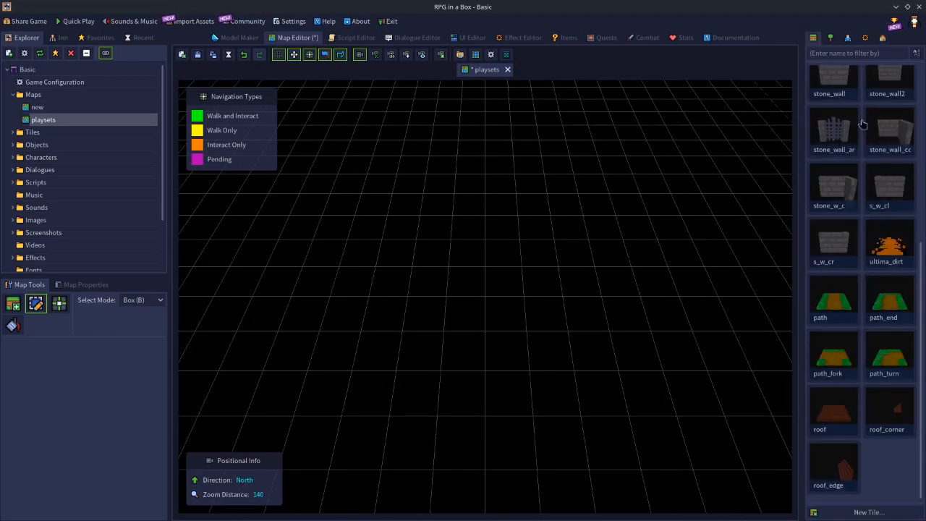
pyautogui.scroll(5, 862, 315)
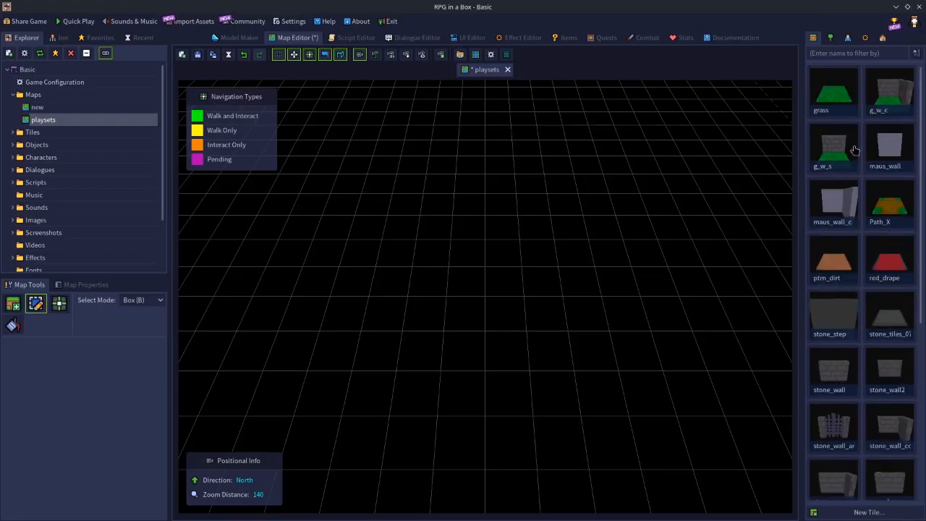
pyautogui.click(839, 93)
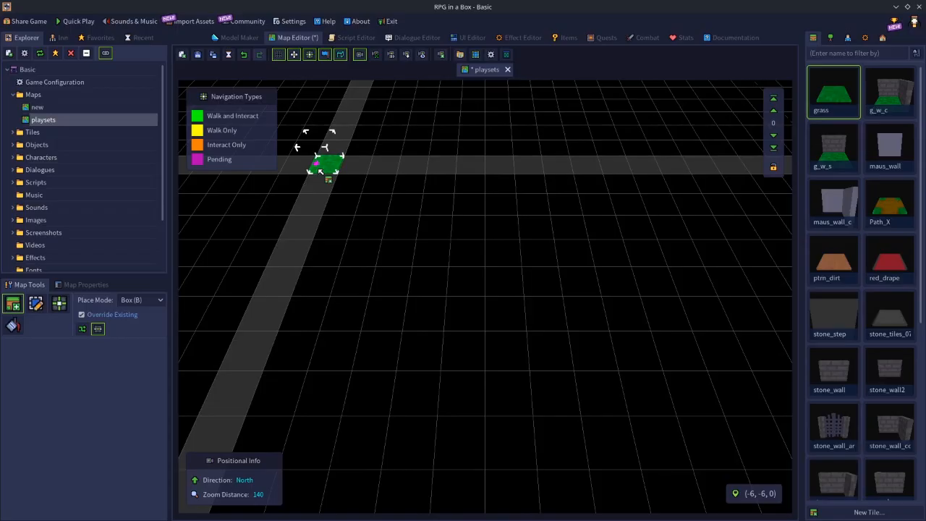
pyautogui.moveTo(320, 171); pyautogui.dragTo(767, 167)
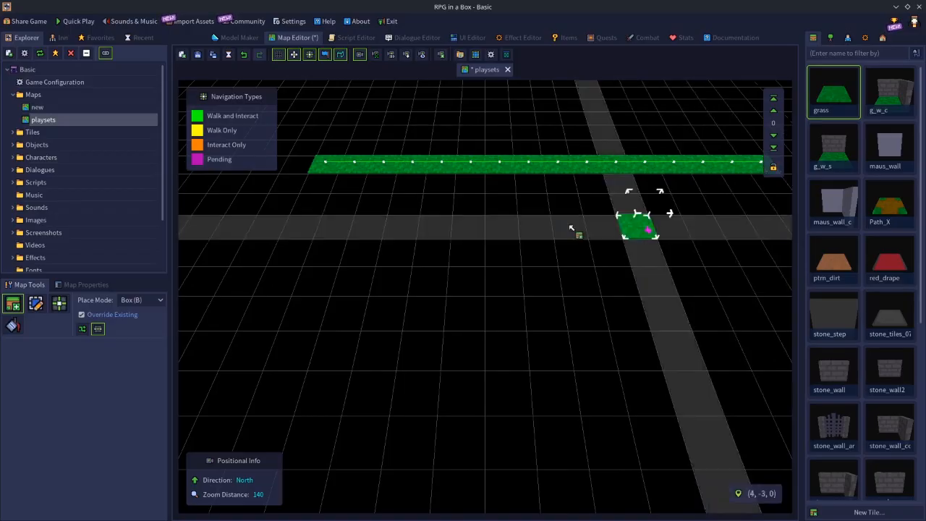
# Extend the grass row southward and northward into a 16 × 16 field ending at row -9
pyautogui.scroll(-3, 659, 277)
pyautogui.scroll(-5, 673, 278)
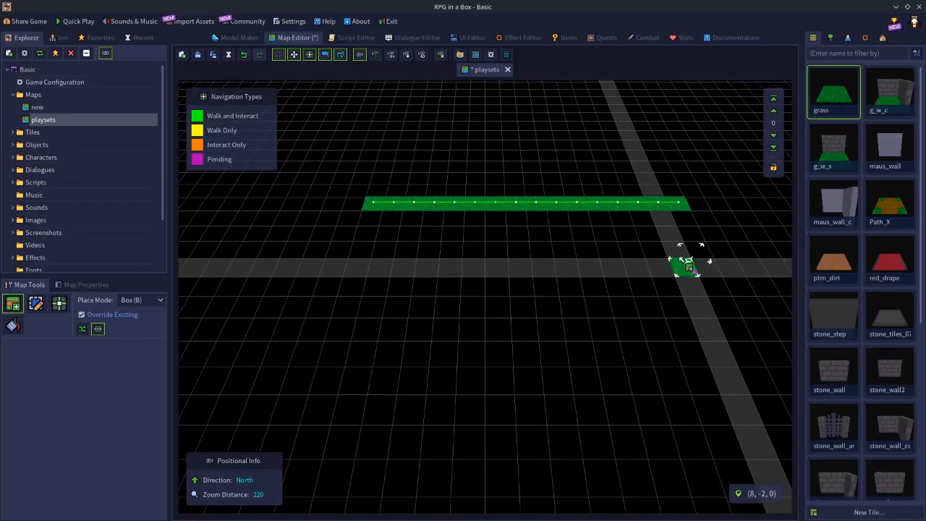
pyautogui.moveTo(682, 217); pyautogui.dragTo(308, 499)
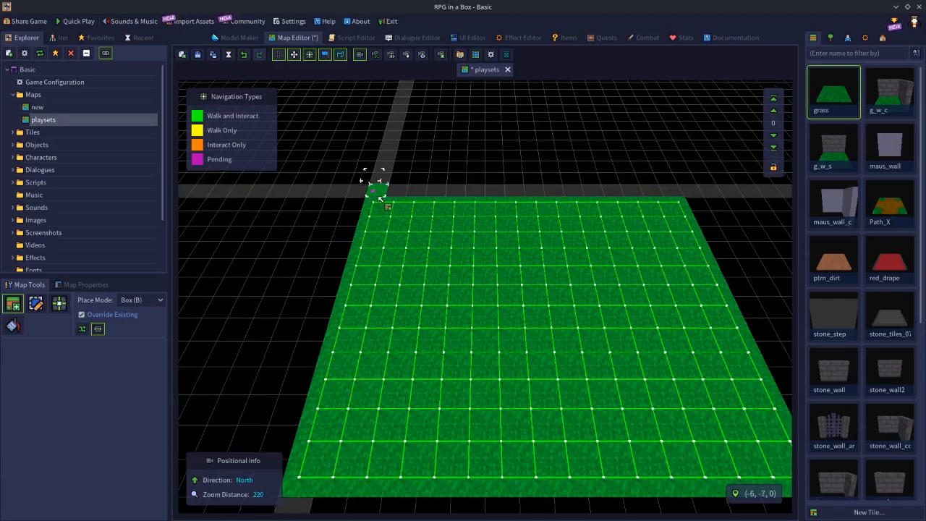
pyautogui.moveTo(382, 190); pyautogui.dragTo(658, 166)
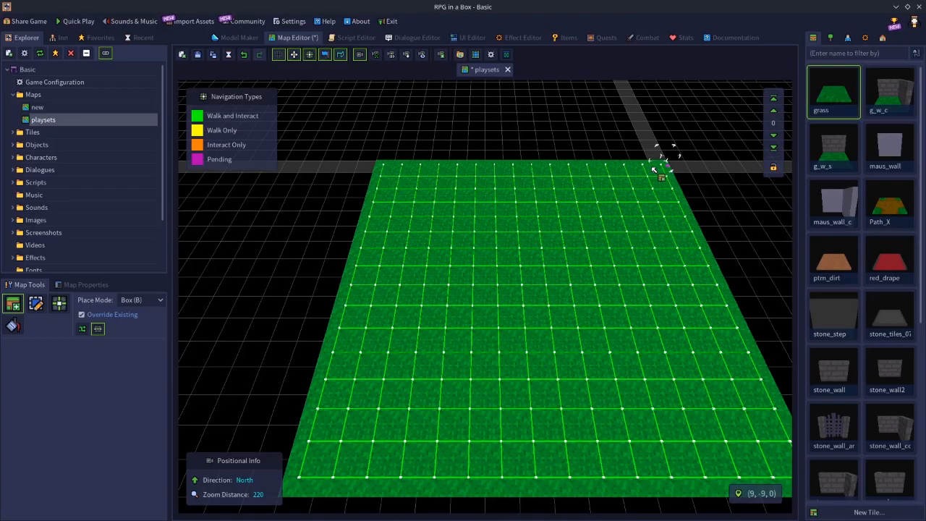
# Box-select the entire grass field, start saving it as a new playset, cancel the naming and clear the selection
pyautogui.scroll(-2, 598, 348)
pyautogui.scroll(-2, 597, 348)
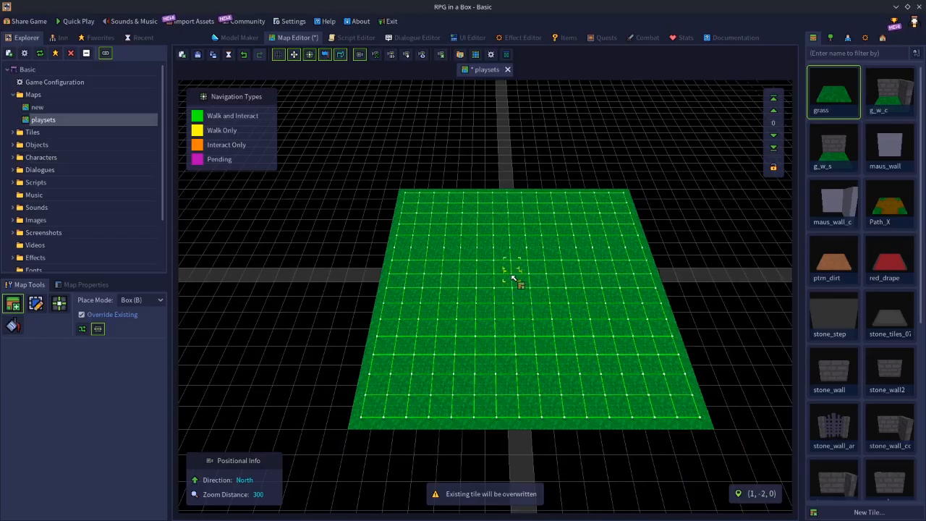
pyautogui.press('e')
pyautogui.press('b')
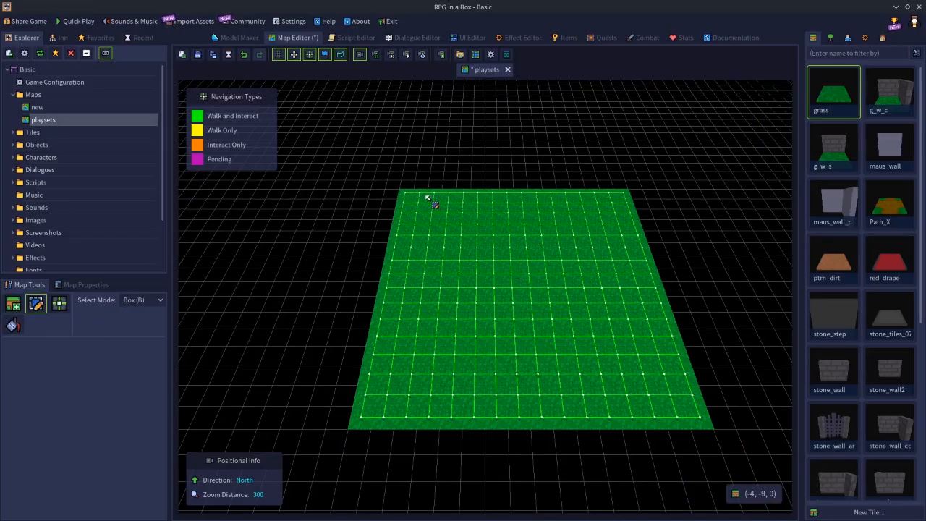
pyautogui.moveTo(407, 196); pyautogui.dragTo(699, 420)
pyautogui.press('p')
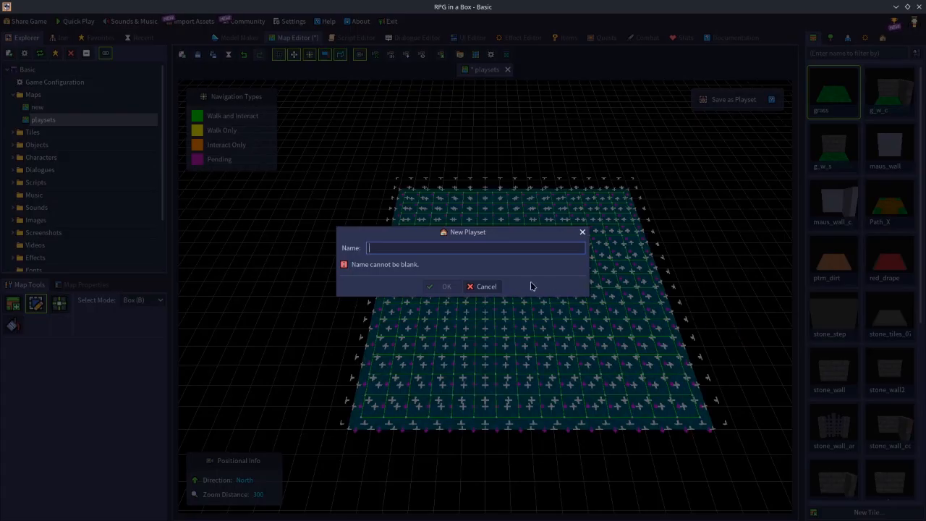
pyautogui.click(484, 290)
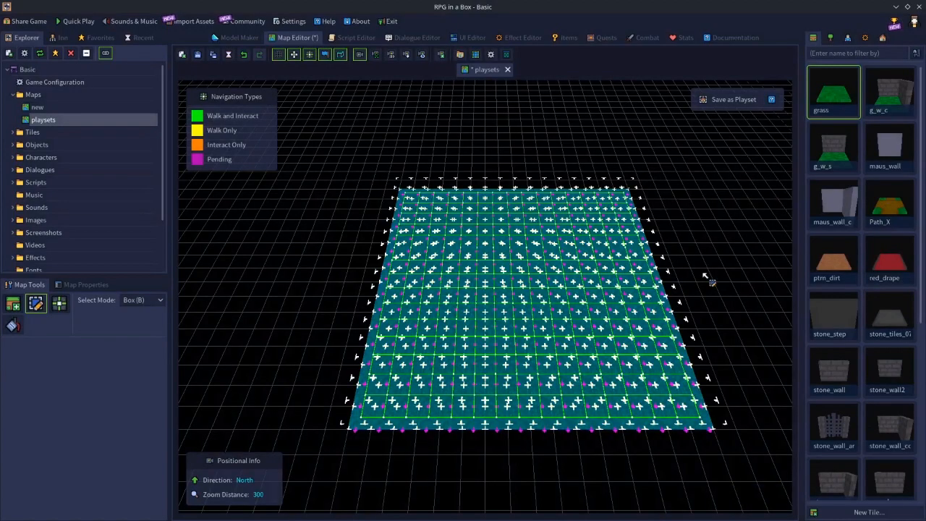
pyautogui.click(707, 277)
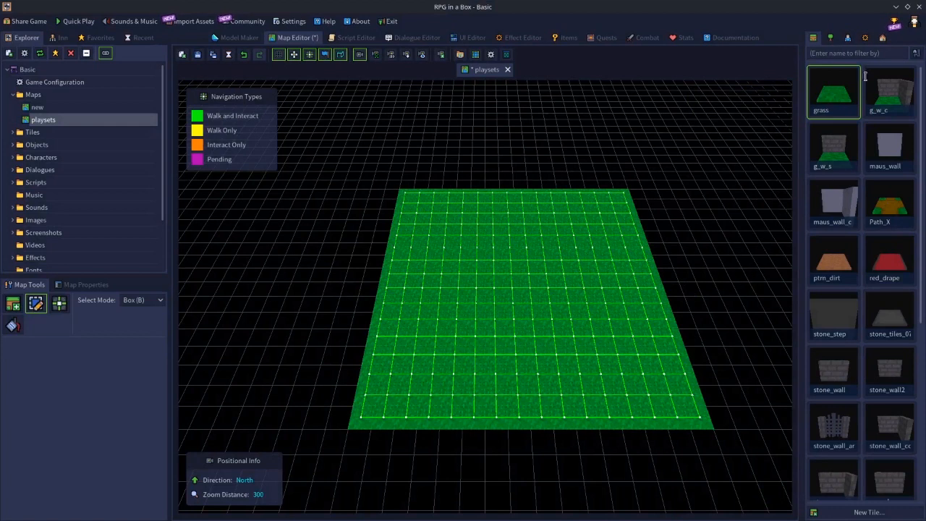
# Place a single tree object near the middle of the grass field
pyautogui.click(831, 37)
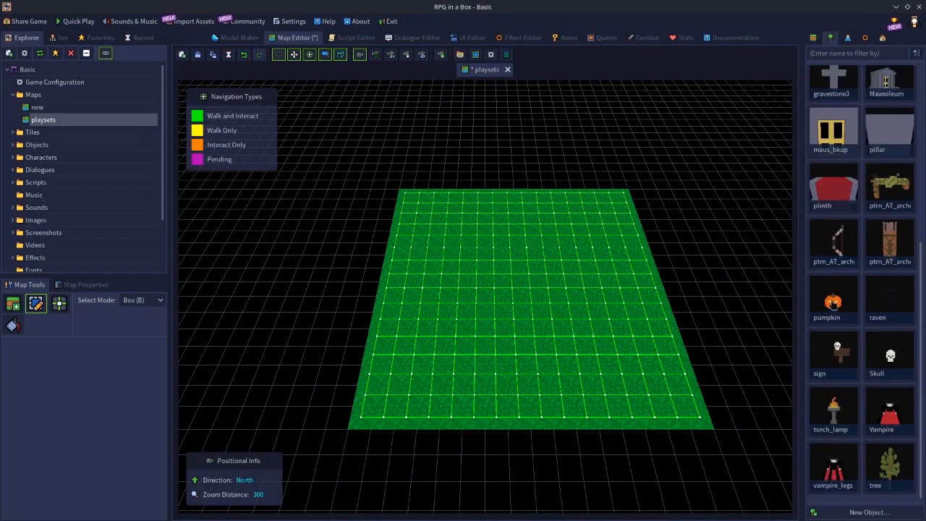
pyautogui.click(888, 469)
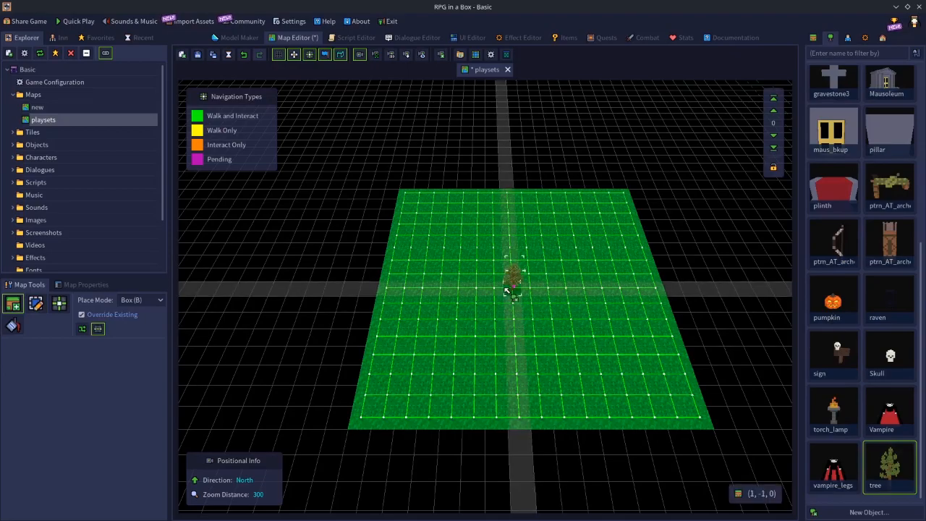
pyautogui.click(530, 285)
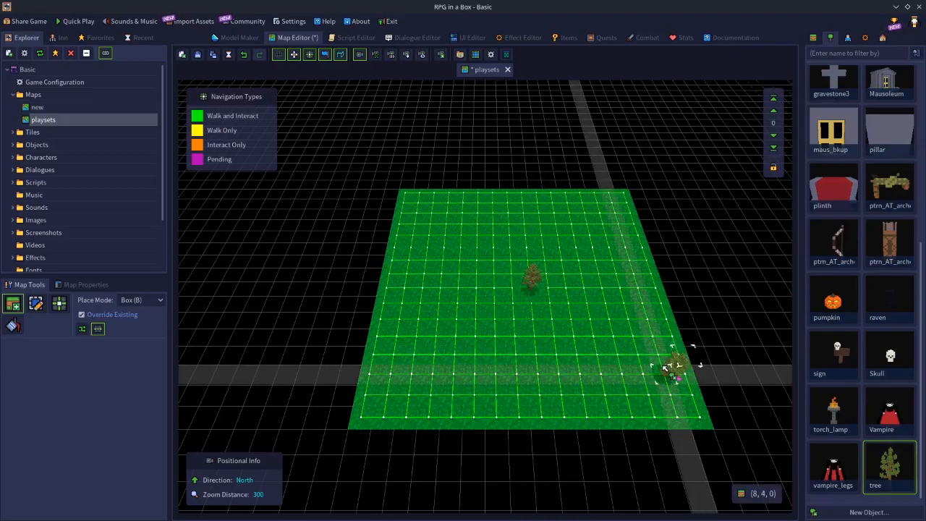
# Box-select the whole grass field including the tree and try twice to save the selection as a playset
pyautogui.press('Escape')
pyautogui.moveTo(405, 195); pyautogui.dragTo(507, 316)
pyautogui.press('b')
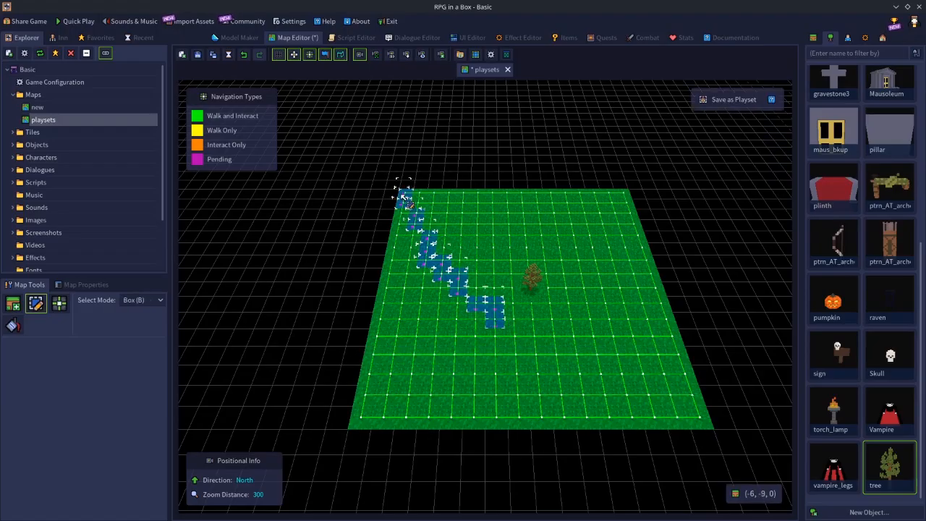
pyautogui.moveTo(448, 260); pyautogui.dragTo(717, 421)
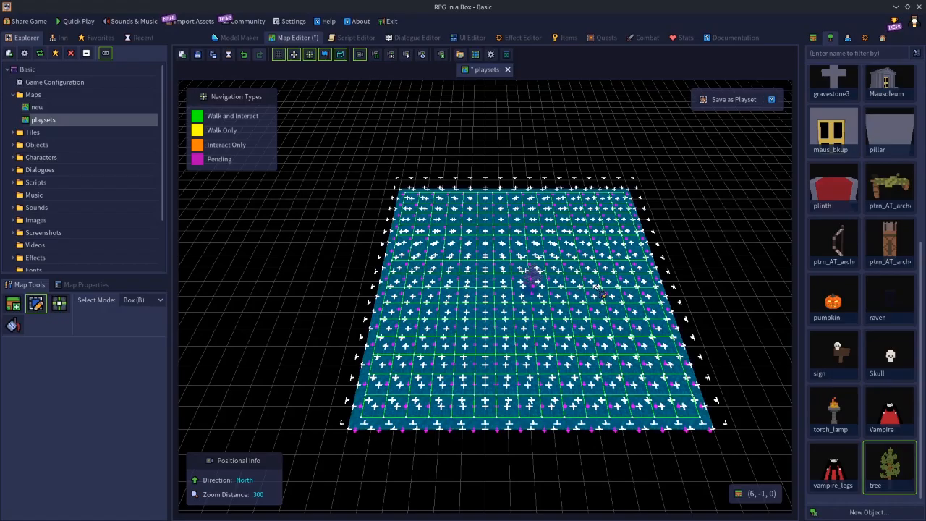
pyautogui.hotkey('ctrl', 'c')
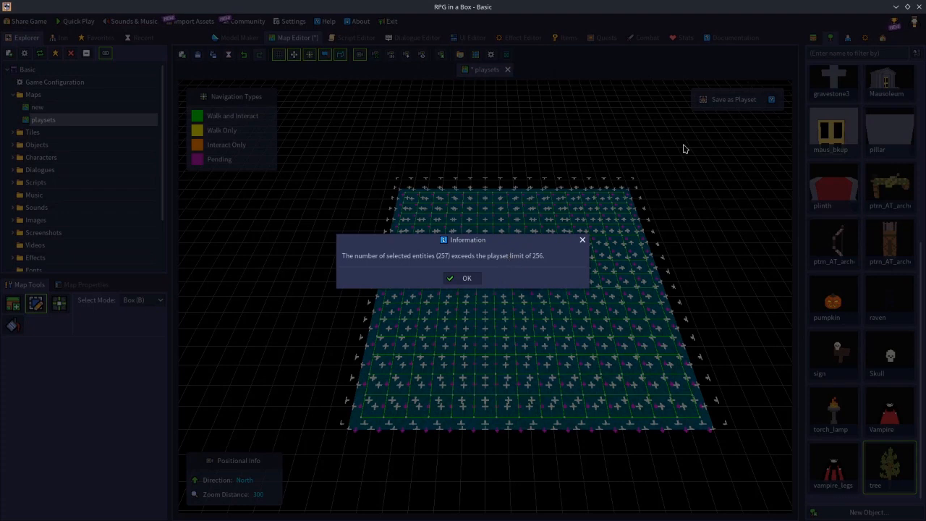
pyautogui.click(467, 279)
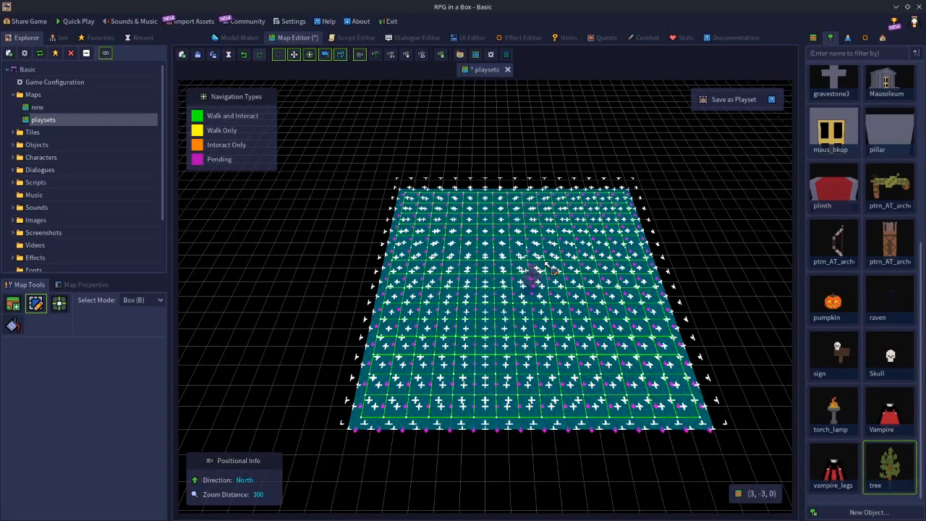
pyautogui.hotkey('ctrl', 'c')
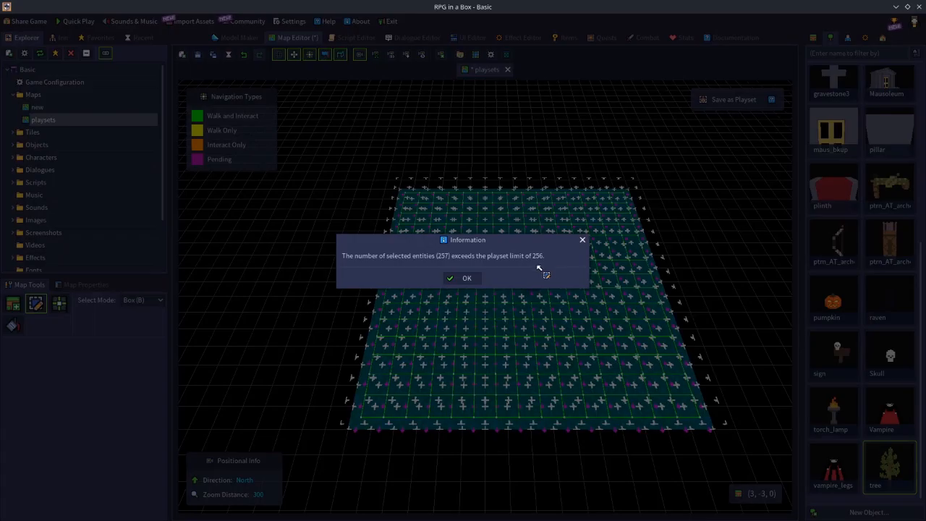
pyautogui.click(464, 279)
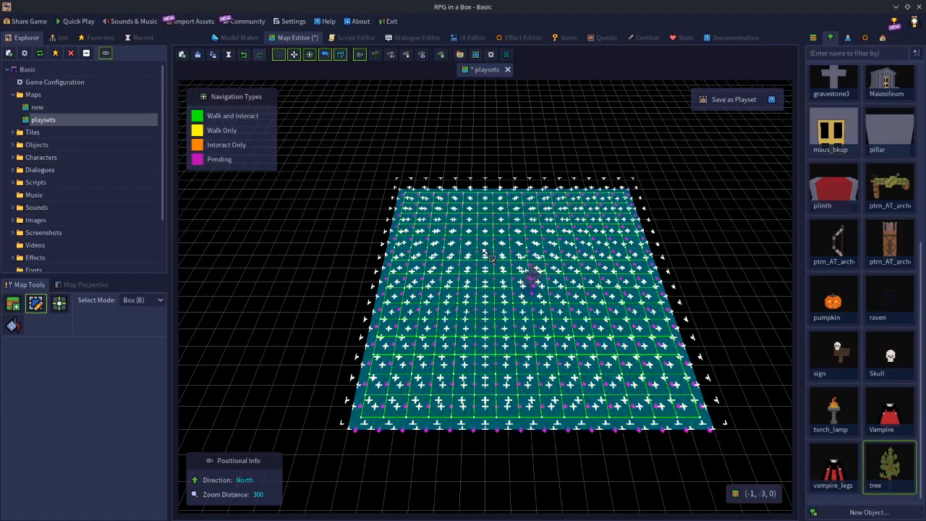
# Box-select the northwest quarter of the grass field, switch to the northeast 8 × 8 quarter and clear the selection
pyautogui.click(404, 197)
pyautogui.moveTo(406, 198); pyautogui.dragTo(521, 281)
pyautogui.moveTo(526, 193); pyautogui.dragTo(655, 285)
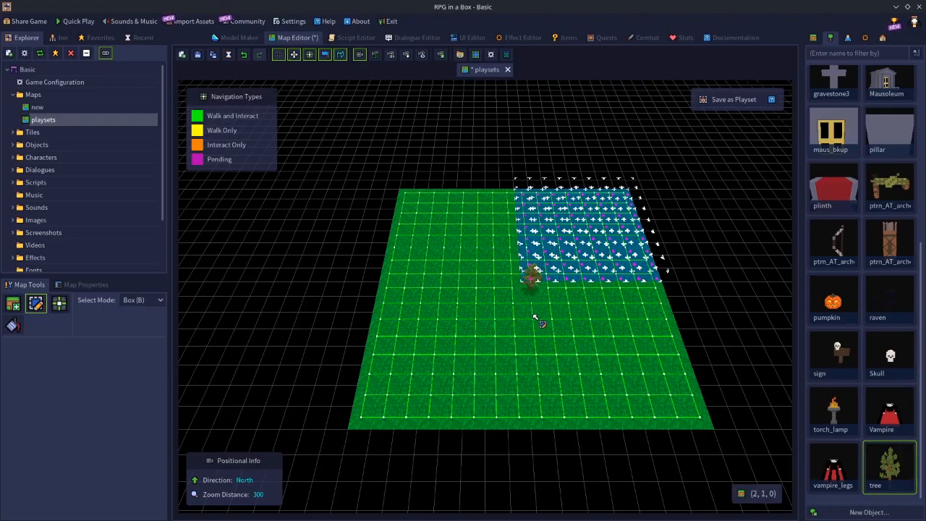
pyautogui.click(719, 317)
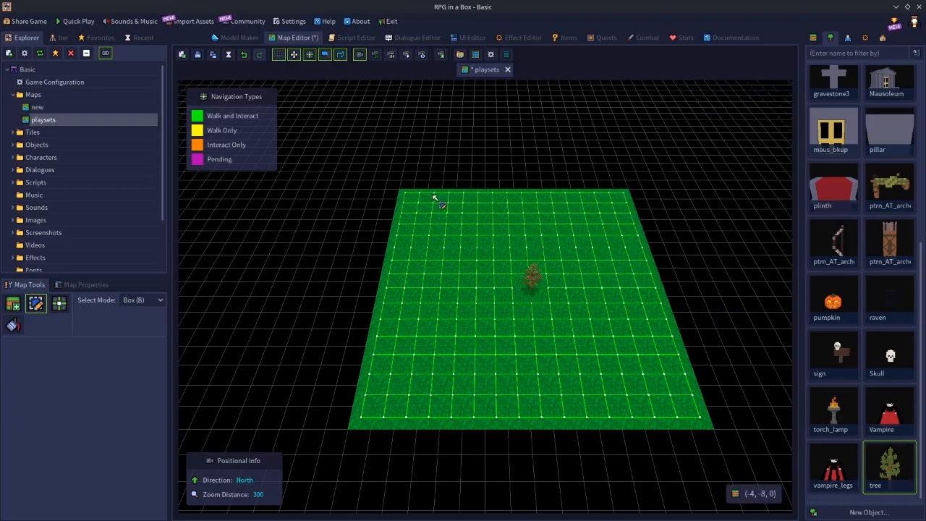
# Box-select the whole grass field with its tree and delete everything from the map
pyautogui.moveTo(403, 191); pyautogui.dragTo(471, 272)
pyautogui.moveTo(669, 398); pyautogui.dragTo(700, 422)
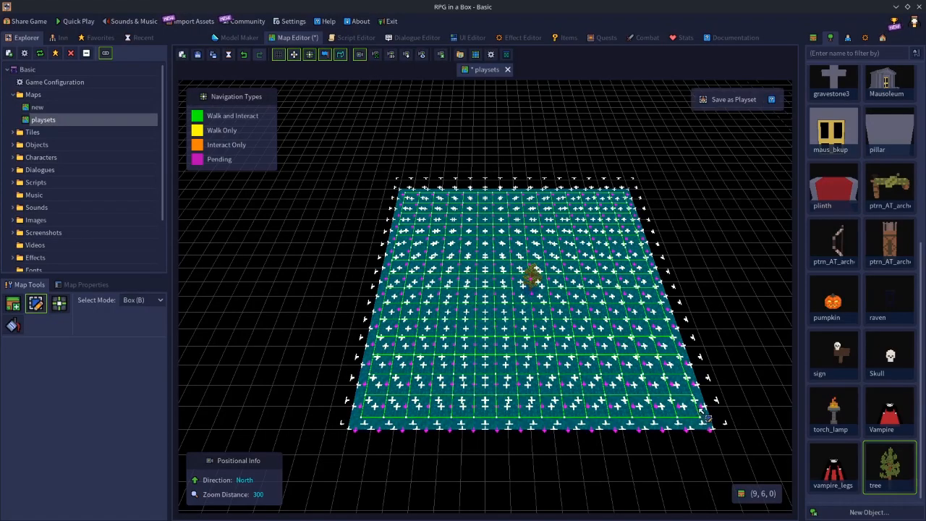
pyautogui.press('Delete')
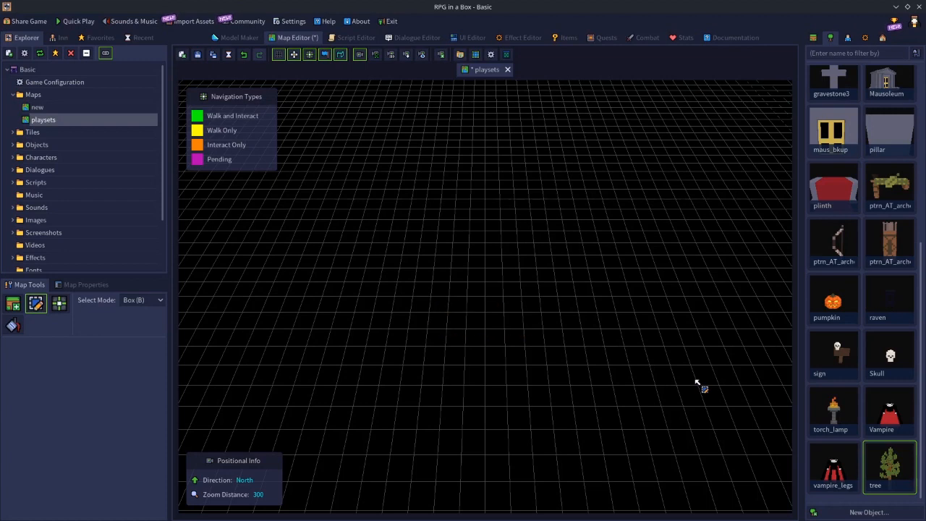
pyautogui.scroll(5, 832, 360)
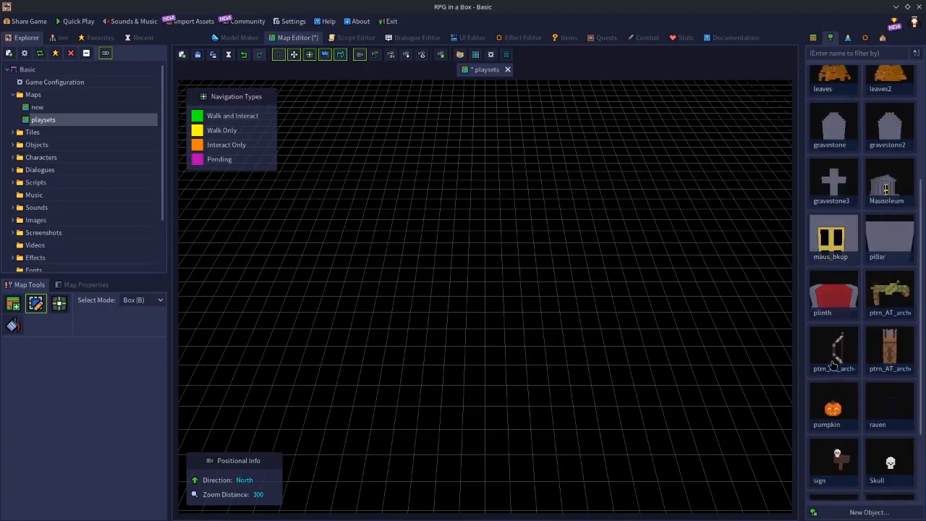
pyautogui.scroll(1, 836, 360)
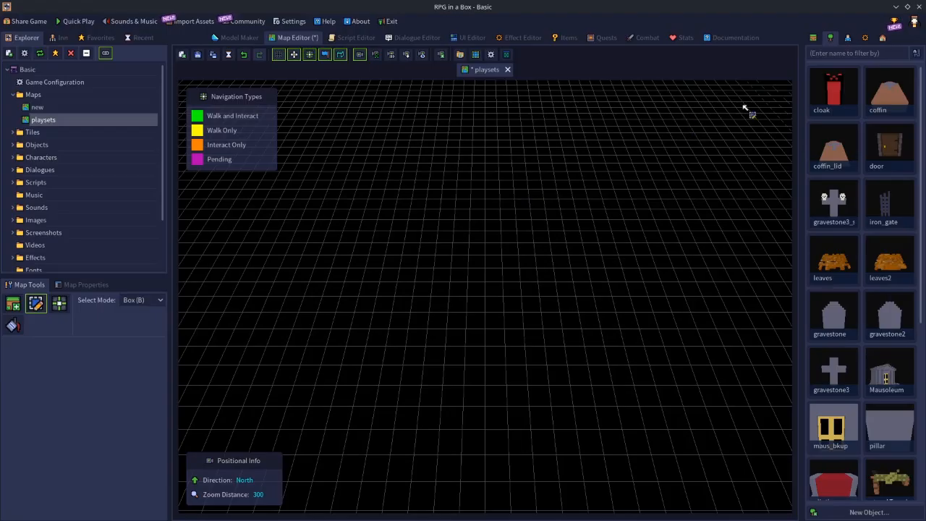
pyautogui.click(814, 38)
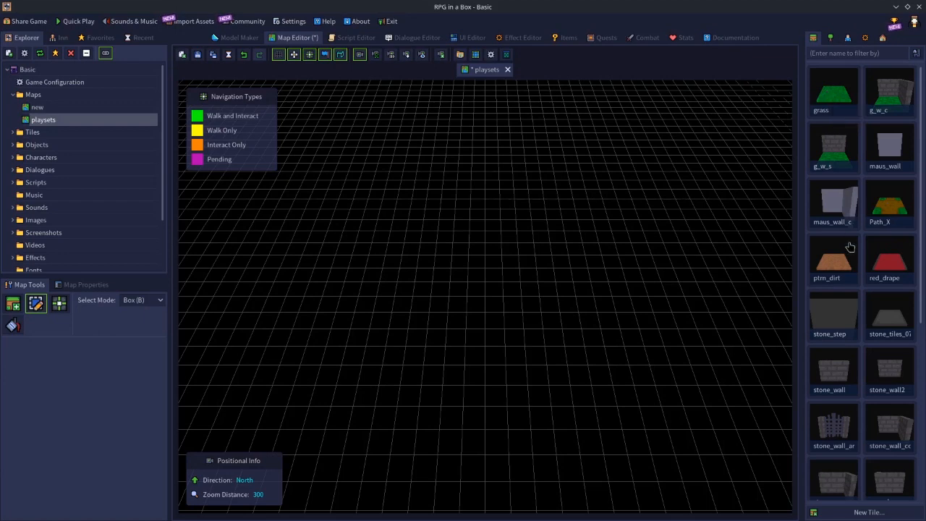
pyautogui.click(838, 316)
# Delete the saved (3x3) Forest playset from the playset collection and confirm the deletion
pyautogui.click(884, 38)
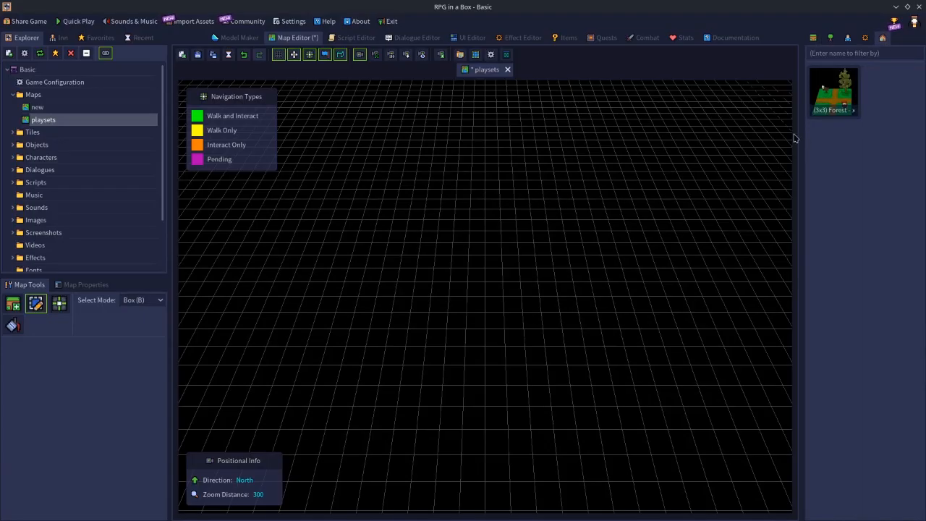
pyautogui.click(831, 94)
pyautogui.rightClick(830, 94)
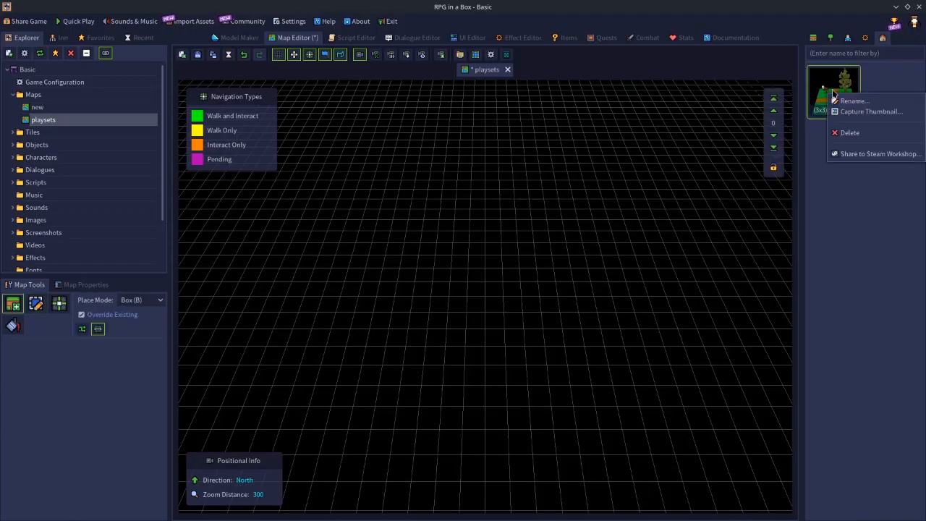
pyautogui.click(848, 134)
pyautogui.click(447, 285)
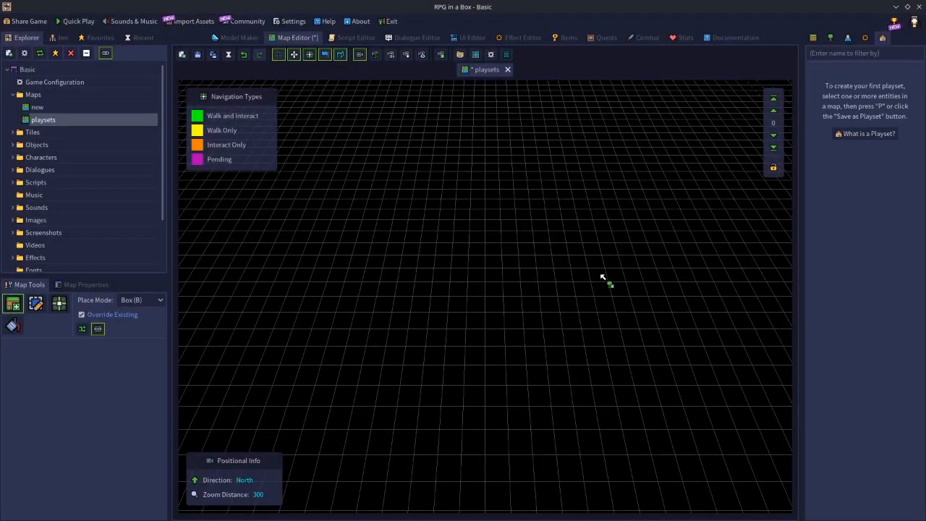
# Place a 3 × 3 patch of grass tiles on the empty map
pyautogui.click(813, 37)
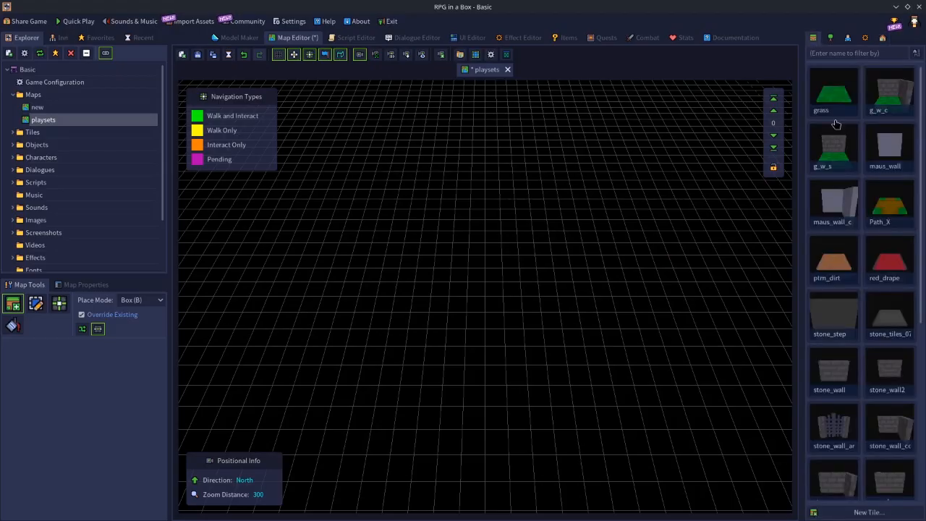
pyautogui.click(835, 94)
pyautogui.scroll(4, 485, 243)
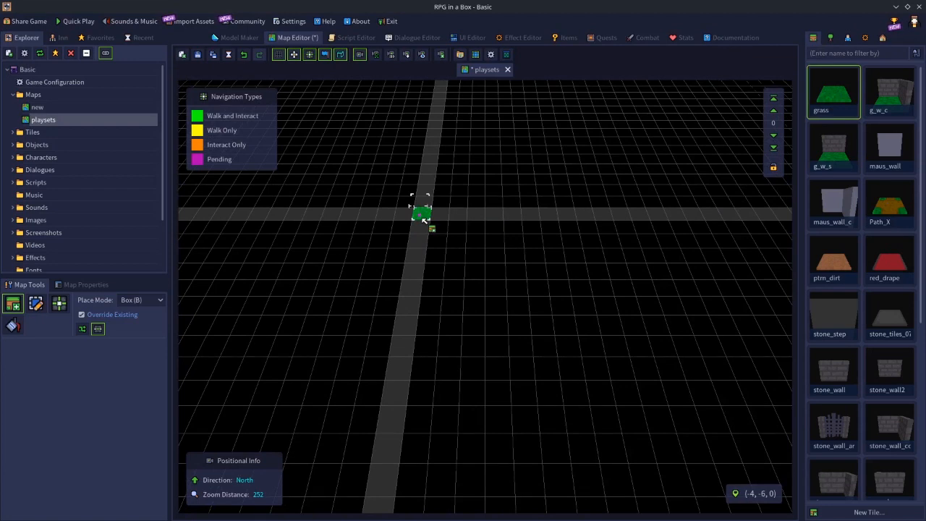
pyautogui.moveTo(424, 220); pyautogui.dragTo(469, 253)
pyautogui.scroll(5, 465, 264)
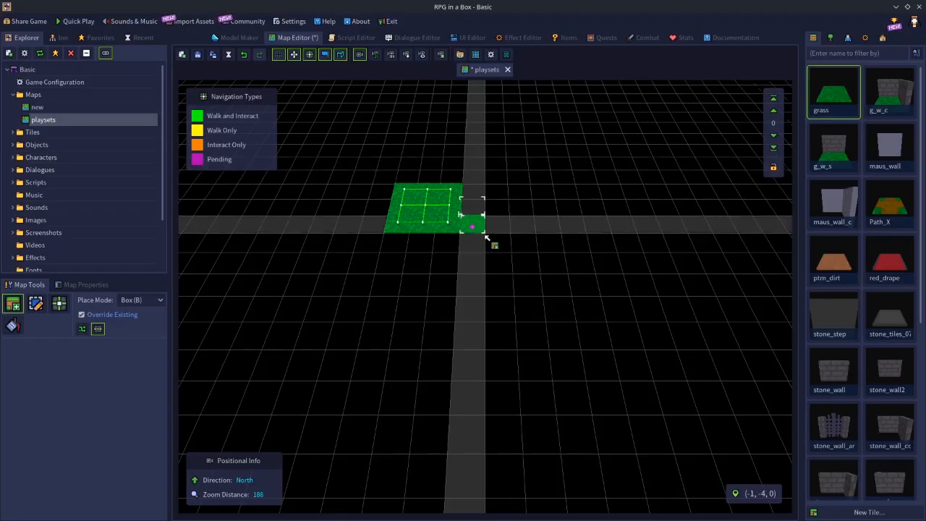
# Place a path tile, rotated to run east-west, on the middle tile of the grass patch's west edge
pyautogui.scroll(-2, 488, 233)
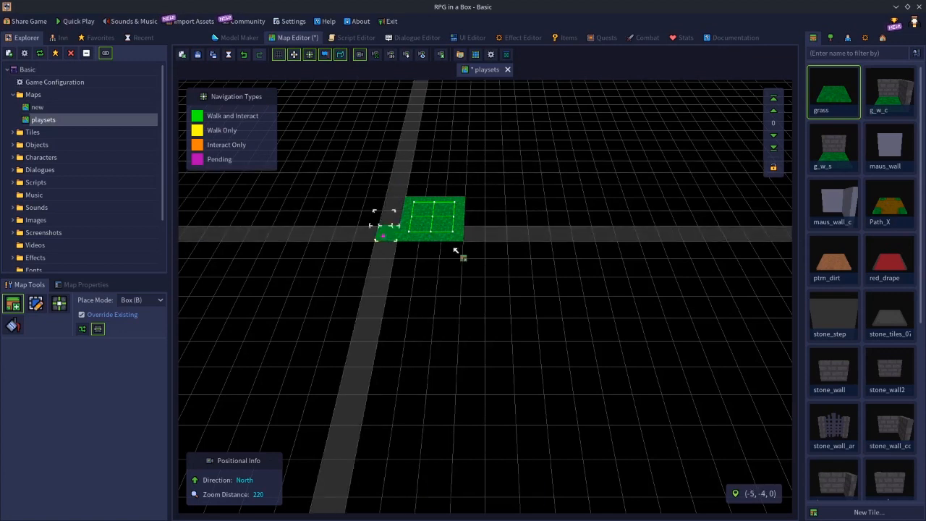
pyautogui.scroll(2, 405, 197)
pyautogui.scroll(2, 404, 196)
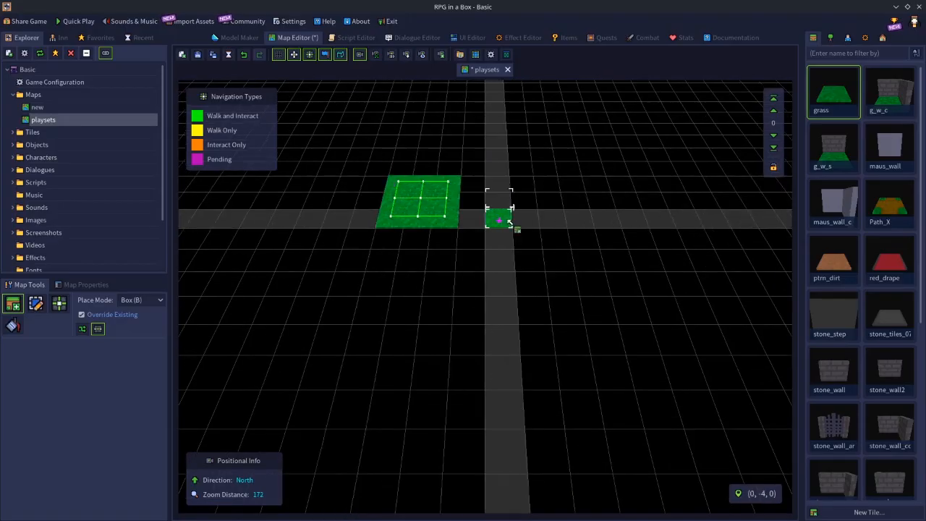
pyautogui.moveTo(541, 237); pyautogui.dragTo(525, 215, button='middle')
pyautogui.press('c')
pyautogui.moveTo(532, 269); pyautogui.dragTo(570, 284, button='middle')
pyautogui.press('w')
pyautogui.press('s')
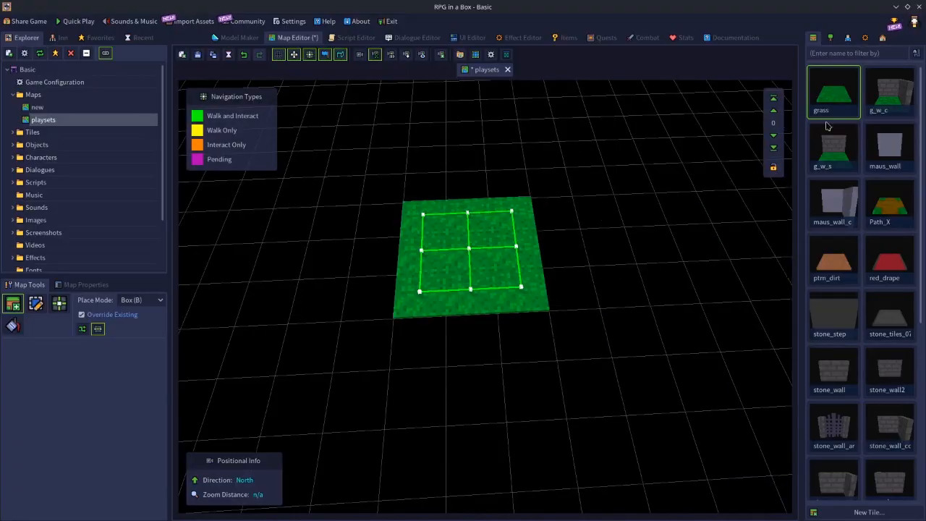
pyautogui.scroll(-4, 880, 325)
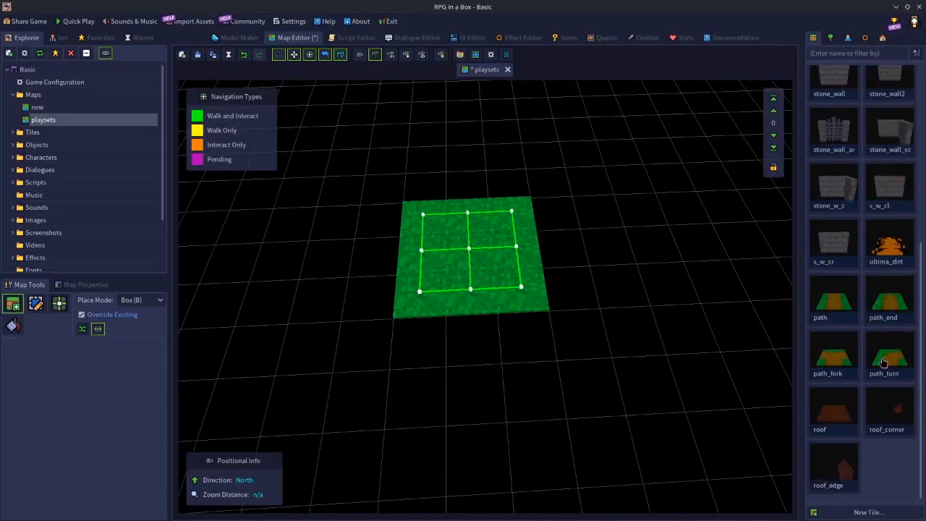
pyautogui.click(839, 310)
pyautogui.press('r')
pyautogui.click(413, 248)
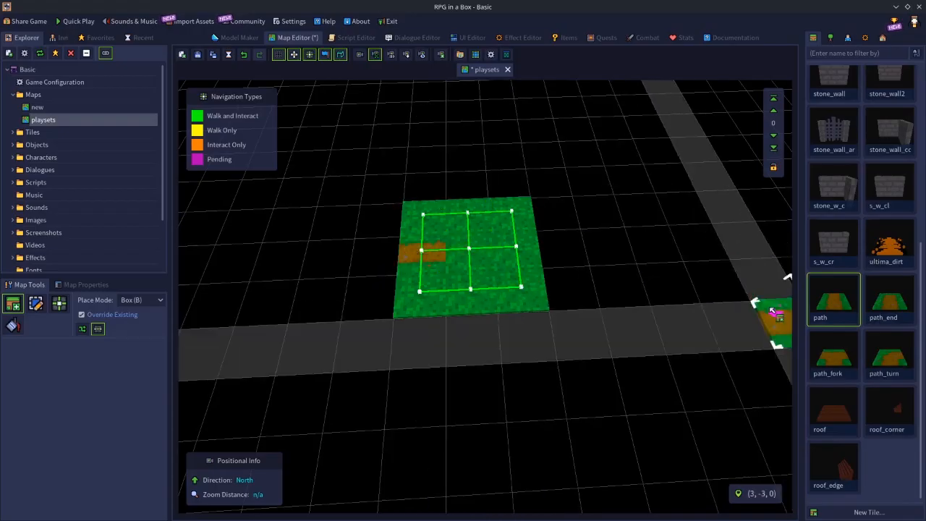
# Place a path_turn tile in the patch's centre and a north-south path tile in the middle of its south edge
pyautogui.click(882, 357)
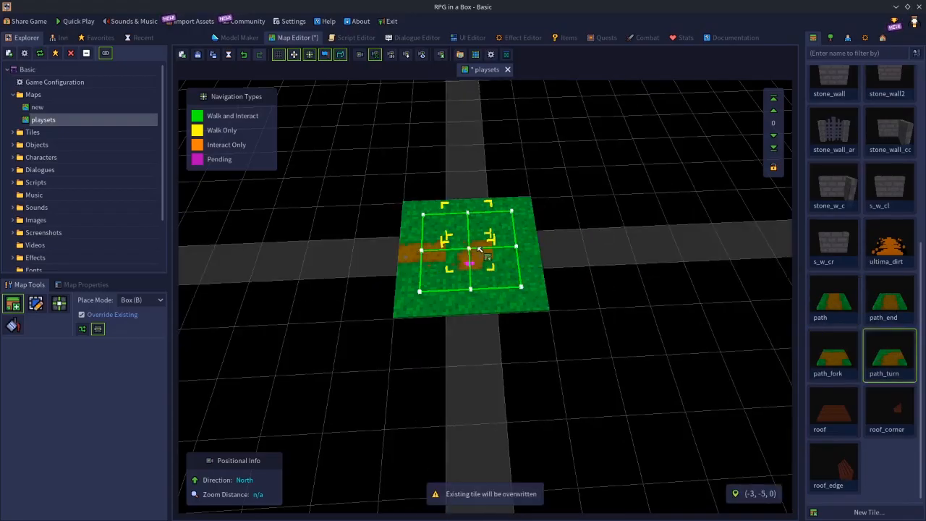
pyautogui.click(456, 249)
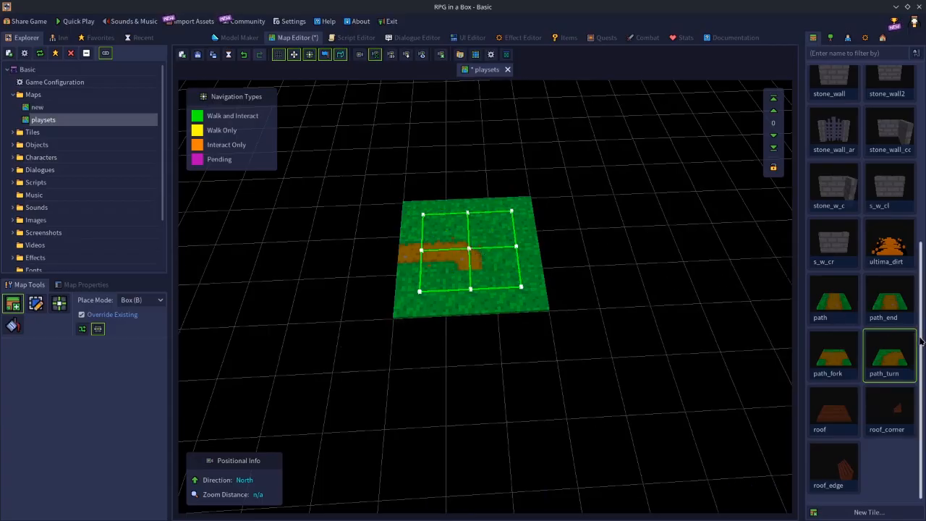
pyautogui.click(829, 304)
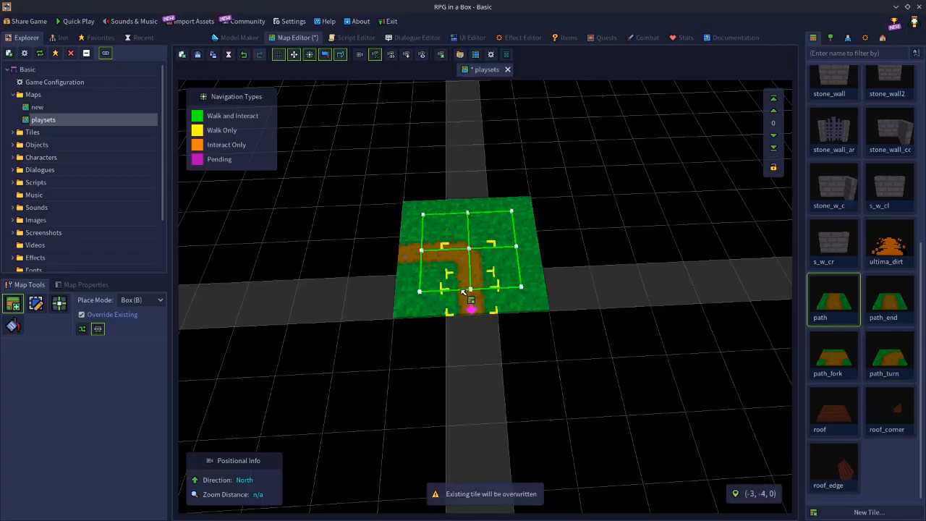
pyautogui.click(466, 297)
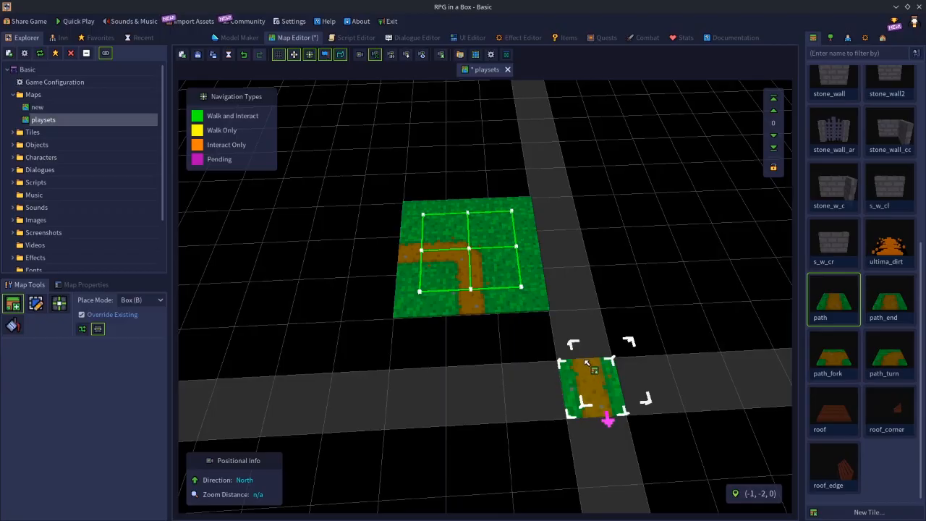
pyautogui.press('Escape')
# Place tree objects on the northwest, northeast and southeast corner tiles of the path patch
pyautogui.scroll(3, 843, 134)
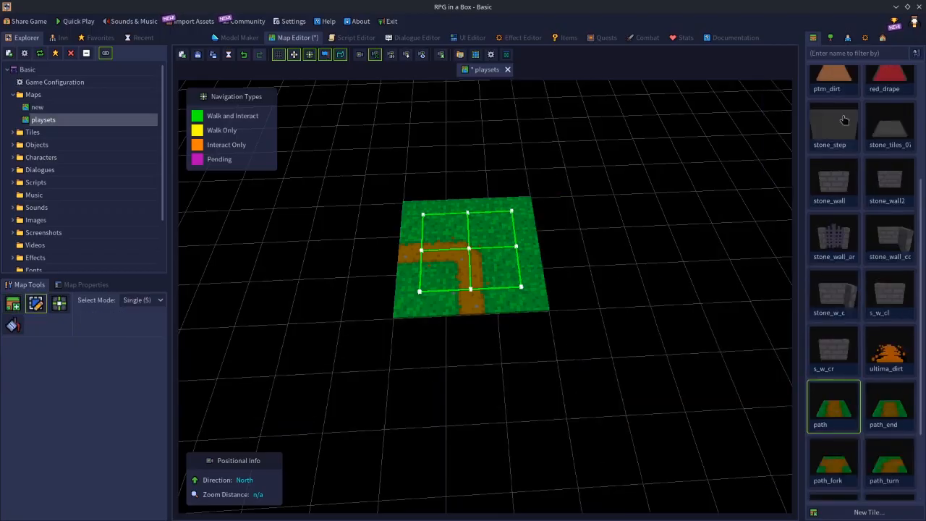
pyautogui.click(830, 38)
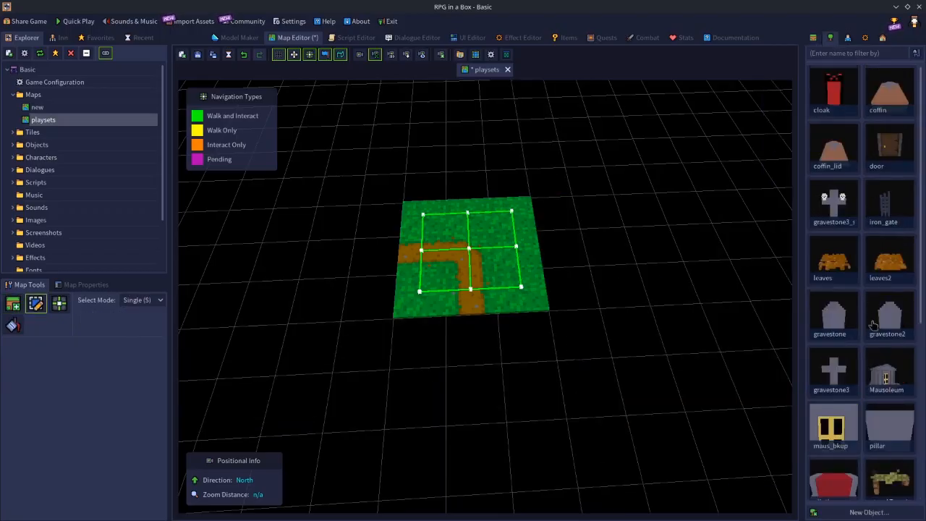
pyautogui.scroll(-2, 865, 401)
pyautogui.scroll(-5, 841, 427)
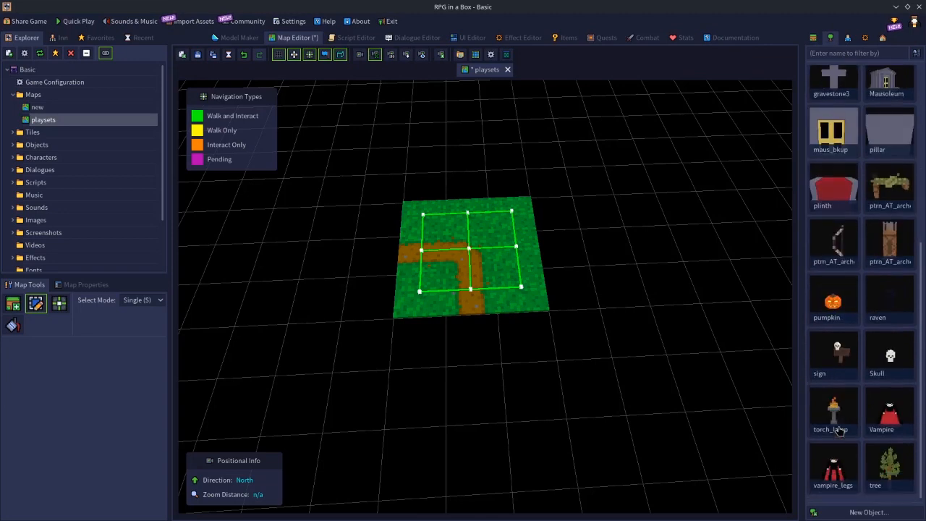
pyautogui.click(890, 464)
pyautogui.click(511, 211)
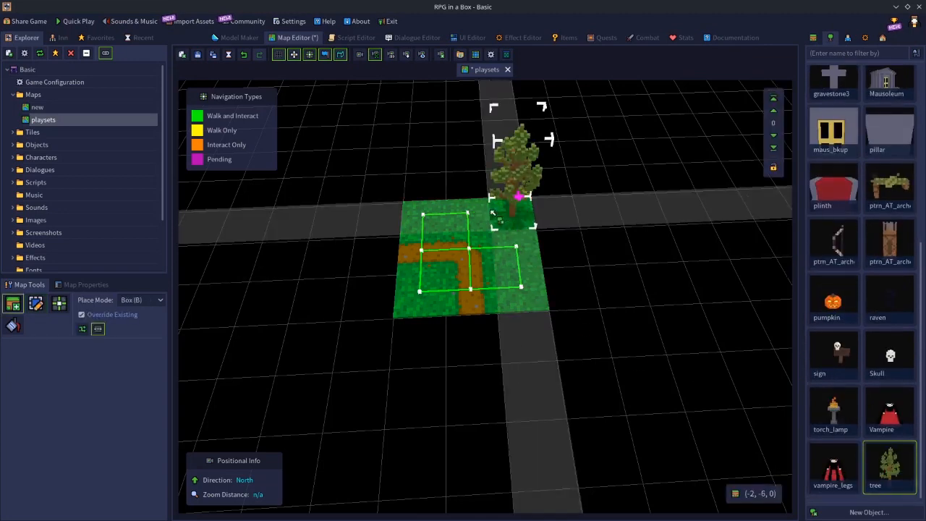
pyautogui.click(515, 288)
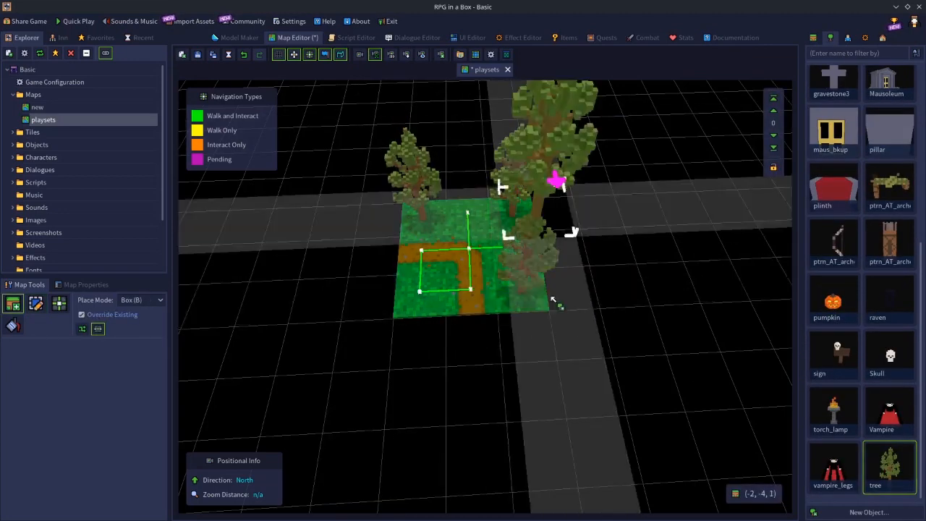
pyautogui.press('Escape')
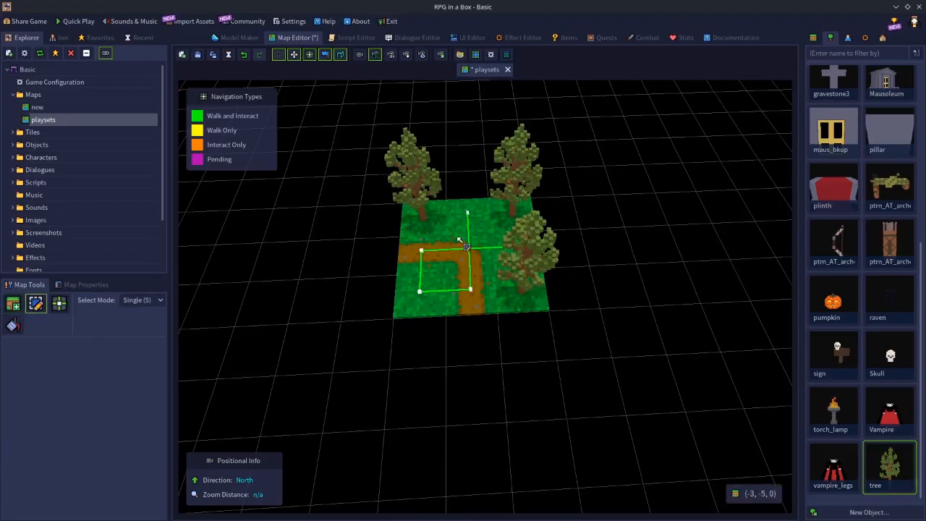
# Select all nine tiles of the path patch together with its three trees
pyautogui.moveTo(408, 219); pyautogui.dragTo(522, 300)
pyautogui.keyDown('shift'); pyautogui.click(528, 250); pyautogui.keyUp('shift')
pyautogui.keyDown('shift'); pyautogui.click(516, 163); pyautogui.keyUp('shift')
pyautogui.keyDown('shift'); pyautogui.click(407, 154); pyautogui.keyUp('shift')
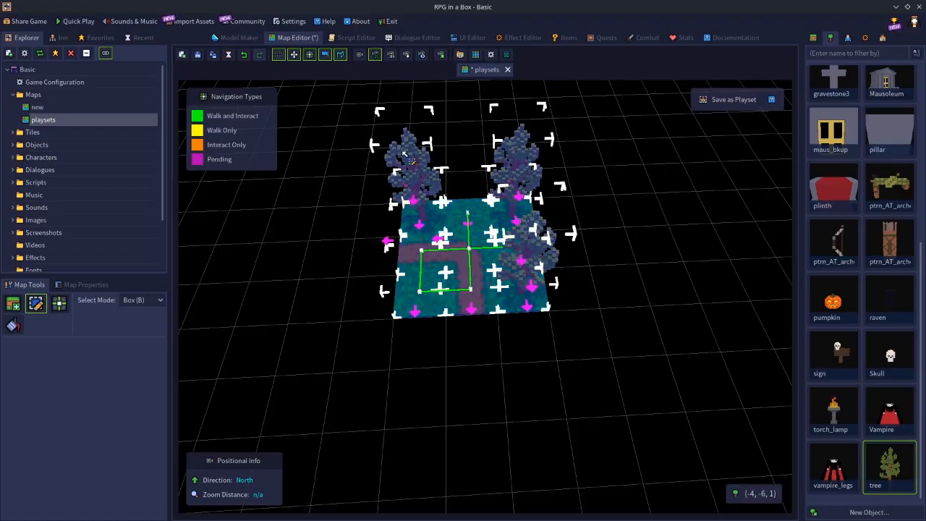
# Save the selection as playset "(3x3) Forest - Bendypath" with the thumbnail area centred on the patch, declining to use it in Place mode
pyautogui.hotkey('ctrl', 'p')
pyautogui.write('t - Bendypath')
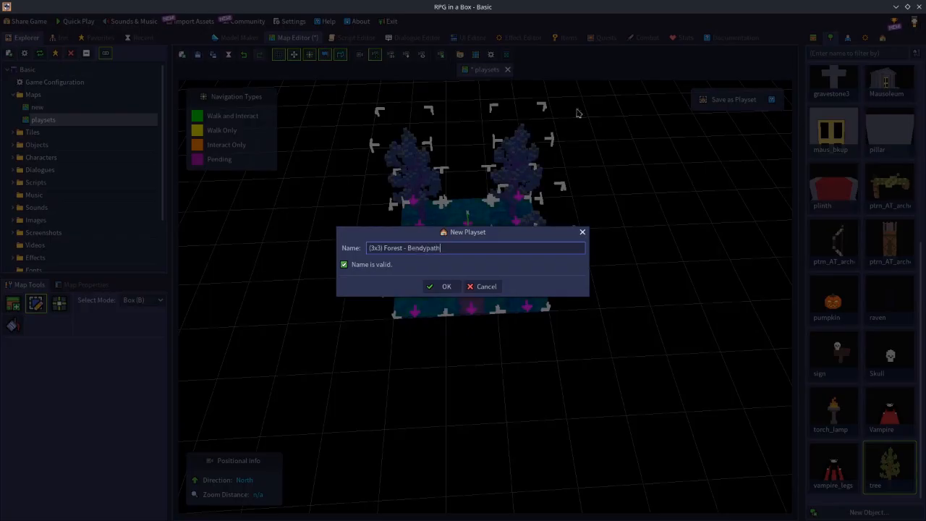
pyautogui.click(441, 286)
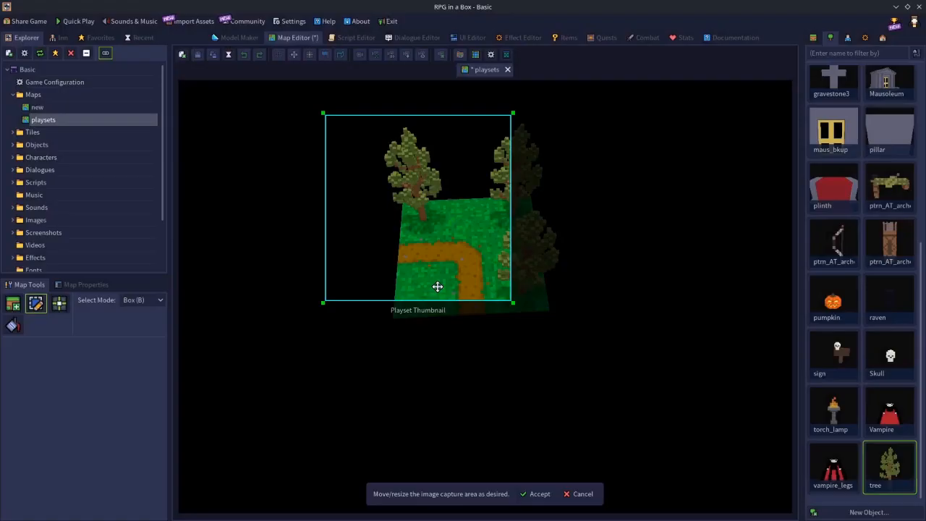
pyautogui.moveTo(444, 232); pyautogui.dragTo(491, 255)
pyautogui.click(540, 494)
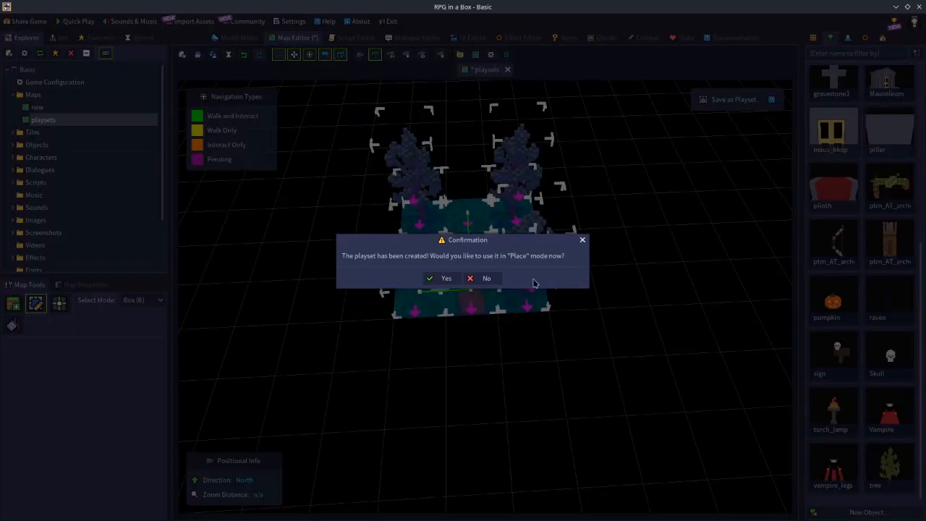
pyautogui.click(490, 281)
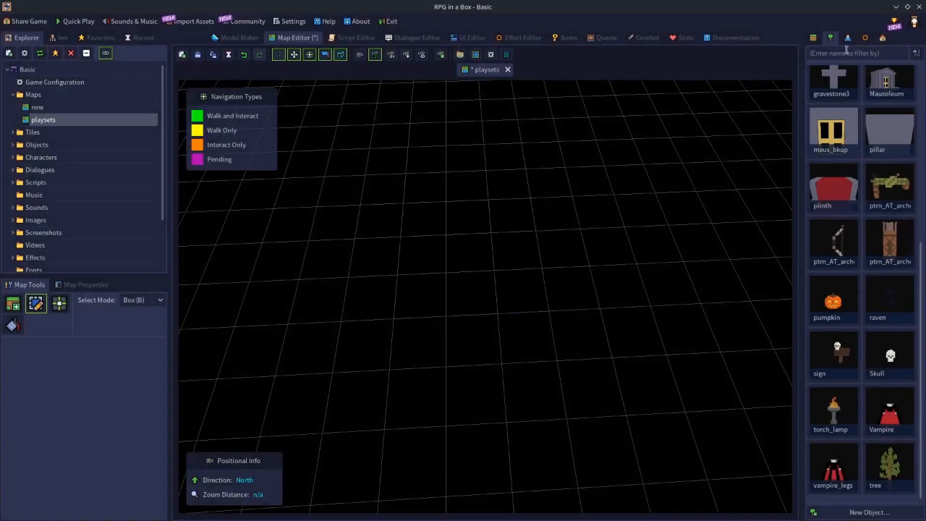
# Place a fresh 3 × 3 patch of plain grass tiles on the cleared map
pyautogui.click(812, 38)
pyautogui.scroll(5, 839, 174)
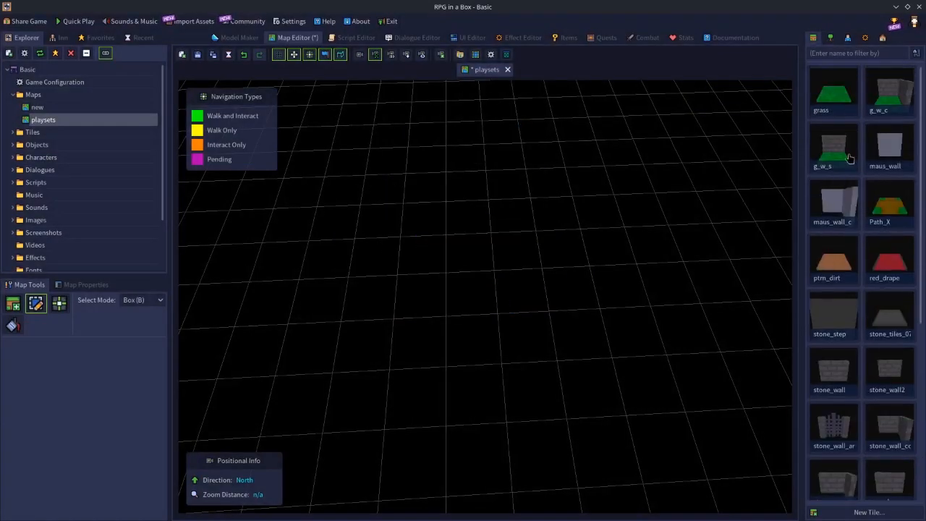
pyautogui.click(826, 106)
pyautogui.moveTo(402, 187); pyautogui.dragTo(468, 254)
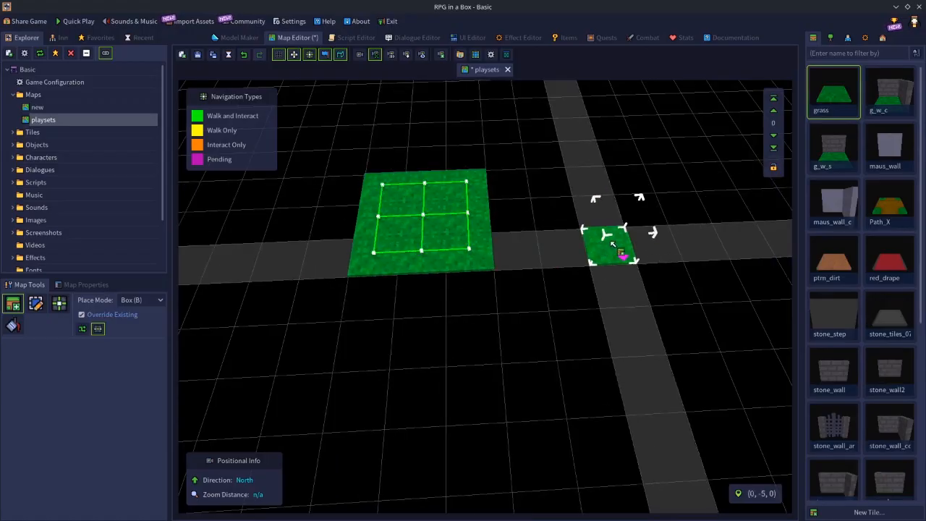
# Place a tree object on each of the nine tiles of the grass patch
pyautogui.click(831, 37)
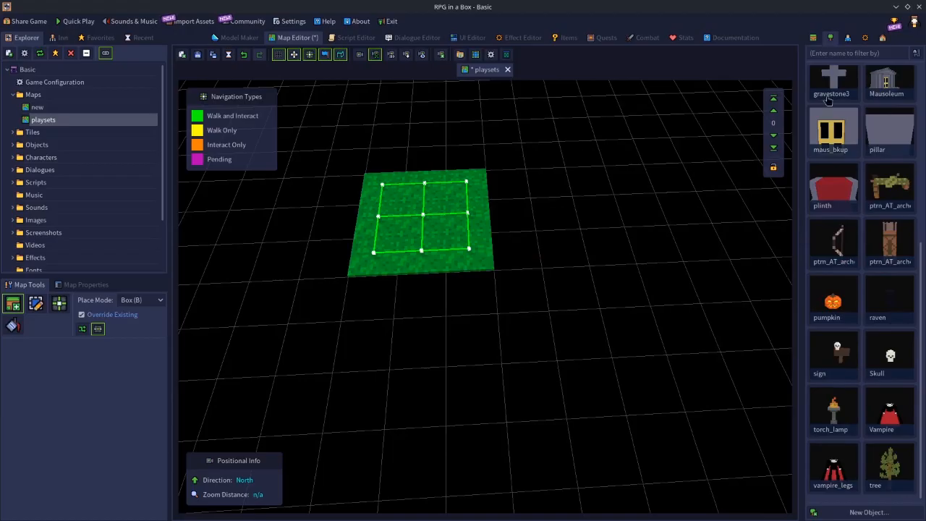
pyautogui.click(895, 460)
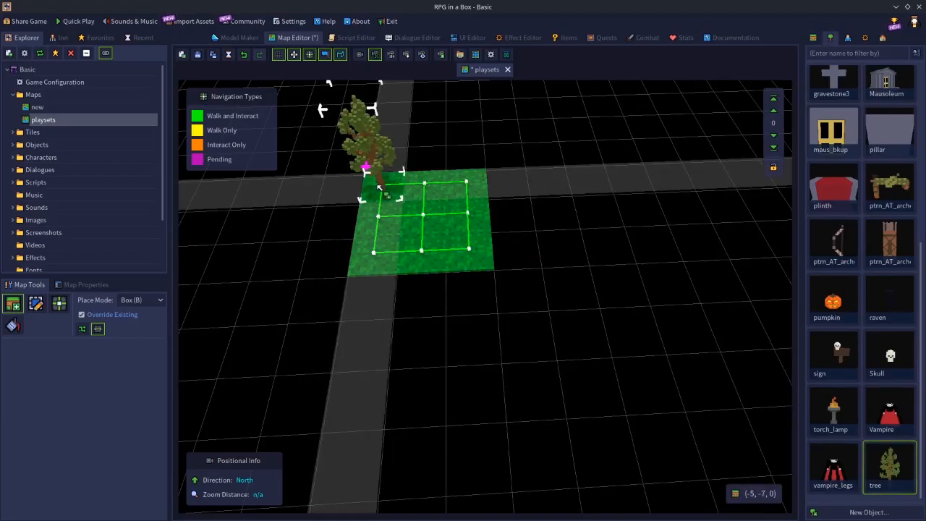
pyautogui.click(379, 187)
pyautogui.click(424, 189)
pyautogui.click(466, 189)
pyautogui.click(466, 220)
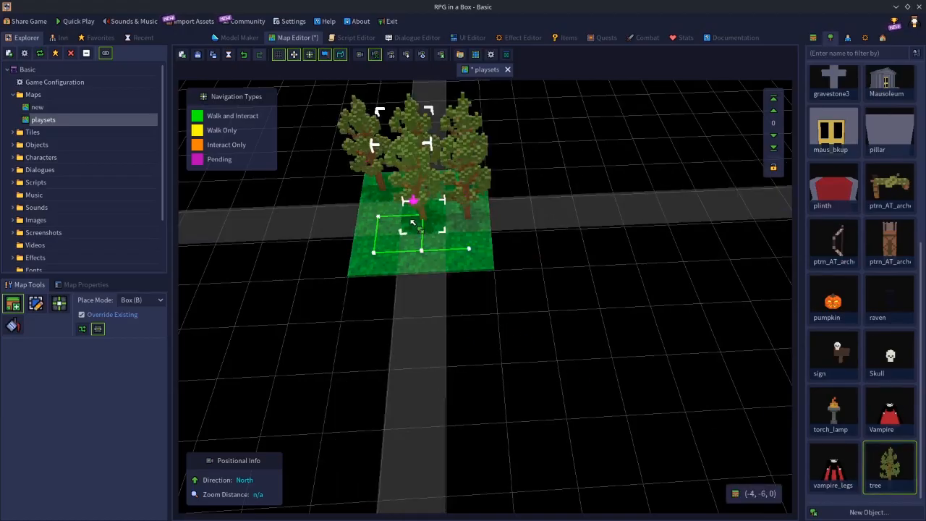
pyautogui.click(414, 223)
pyautogui.click(386, 220)
pyautogui.click(377, 255)
pyautogui.click(433, 257)
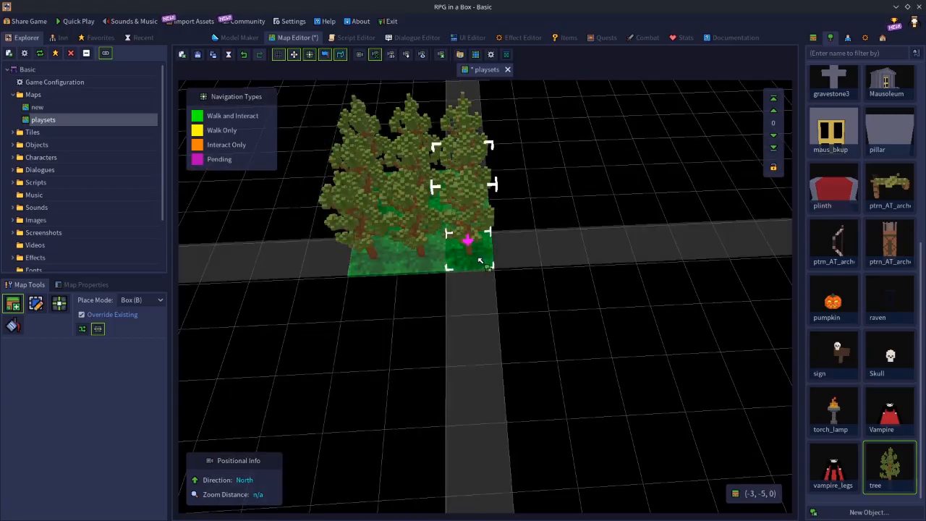
pyautogui.click(479, 260)
# Box-select all nine grass tiles of the patch together with the nine trees standing on them
pyautogui.press('s')
pyautogui.moveTo(430, 289); pyautogui.dragTo(474, 275, button='middle')
pyautogui.moveTo(484, 210); pyautogui.dragTo(600, 273)
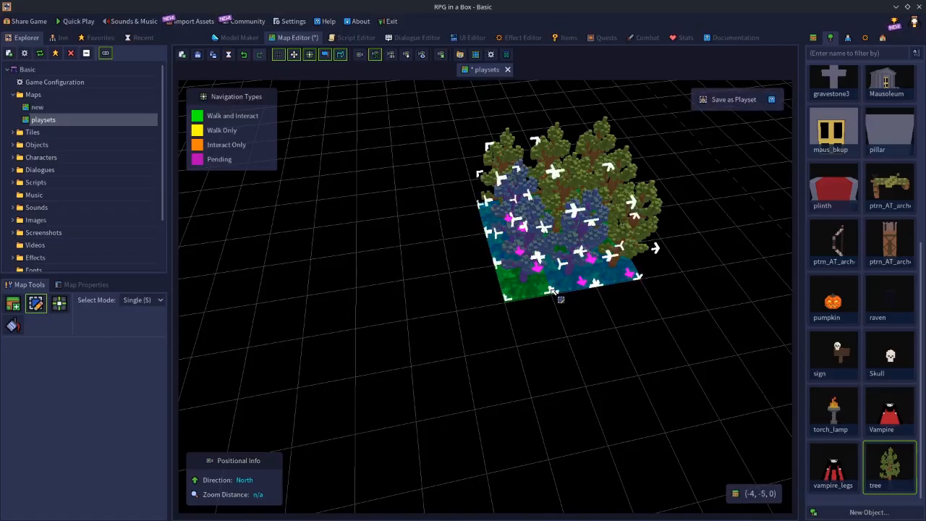
pyautogui.press('b')
pyautogui.moveTo(485, 211); pyautogui.dragTo(617, 269)
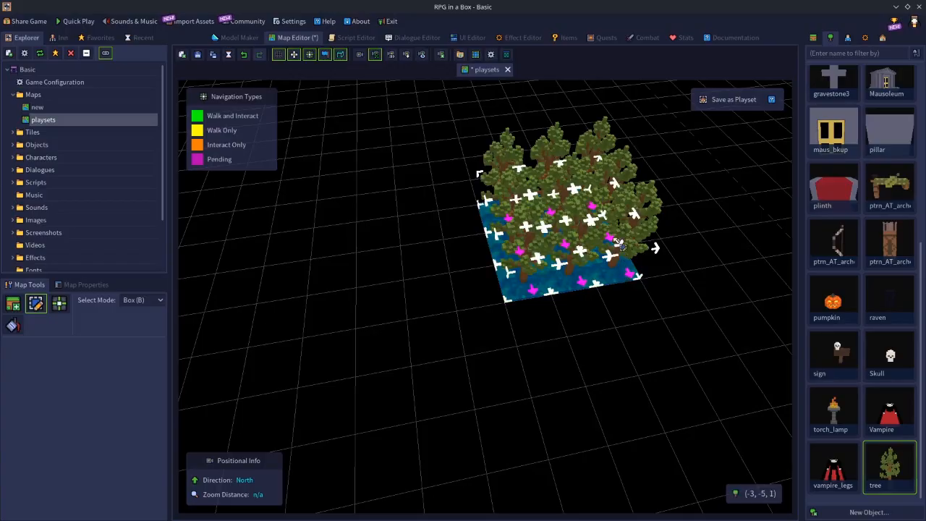
pyautogui.moveTo(566, 154)
pyautogui.mouseDown()
pyautogui.moveTo(605, 148)
pyautogui.moveTo(621, 164)
pyautogui.moveTo(535, 192)
pyautogui.moveTo(526, 222)
pyautogui.moveTo(600, 229)
pyautogui.moveTo(648, 217)
pyautogui.mouseUp()
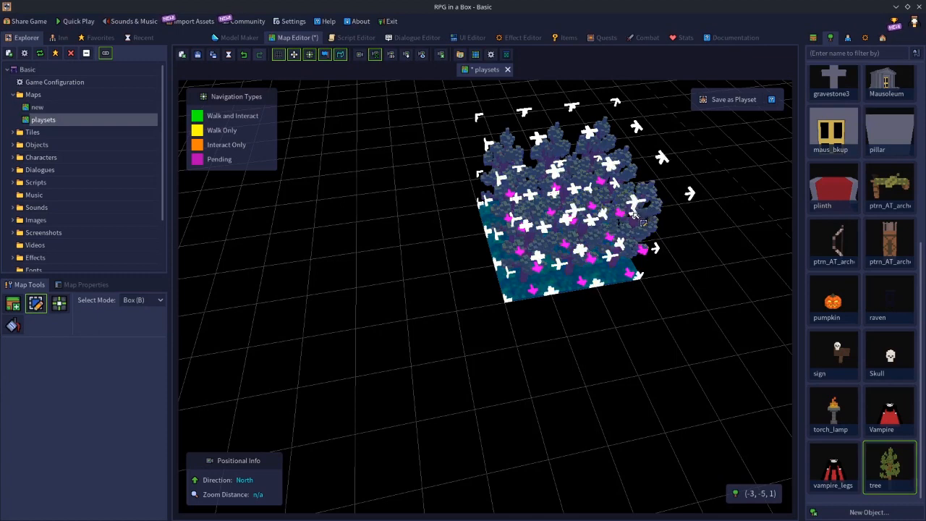
# Save the selection as playset "(3x3) Forest - Trees" with a thumbnail area set around the trees, declining to use it in Place mode
pyautogui.write('pf')
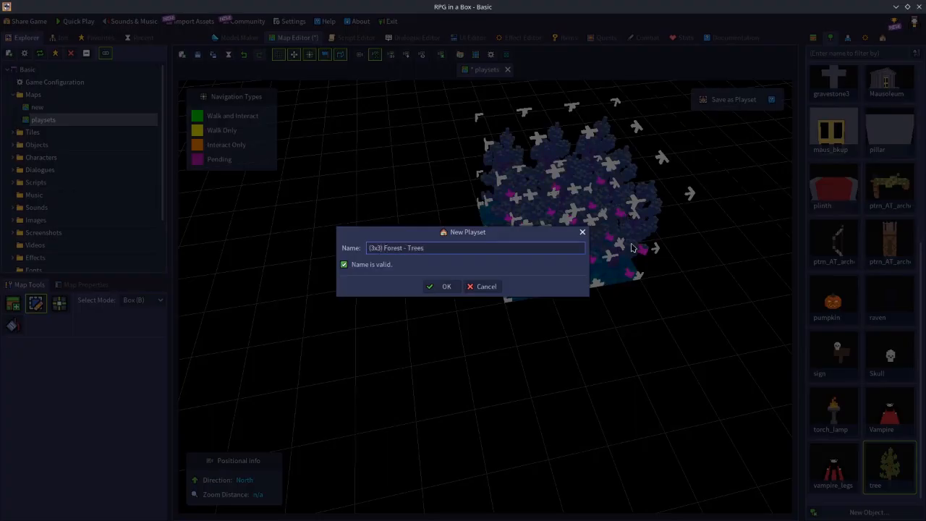
pyautogui.click(451, 286)
pyautogui.moveTo(524, 271); pyautogui.dragTo(622, 261)
pyautogui.click(537, 494)
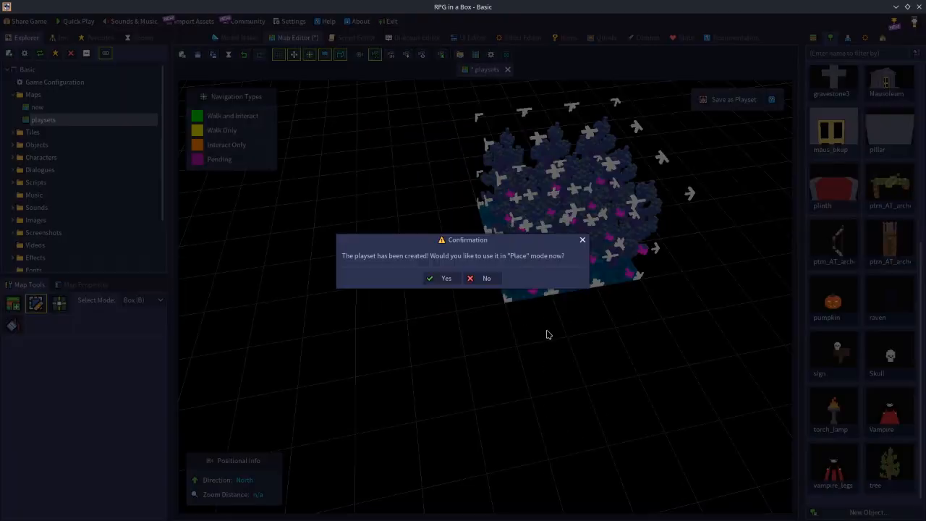
pyautogui.click(486, 279)
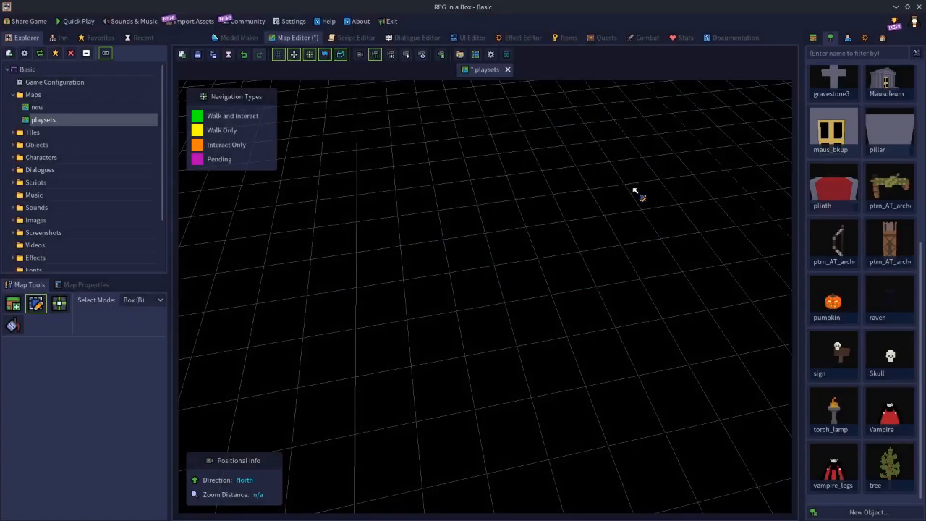
# Clear the tree patch from the map and place a new 3 × 3 patch of grass tiles
pyautogui.click(813, 38)
pyautogui.click(833, 90)
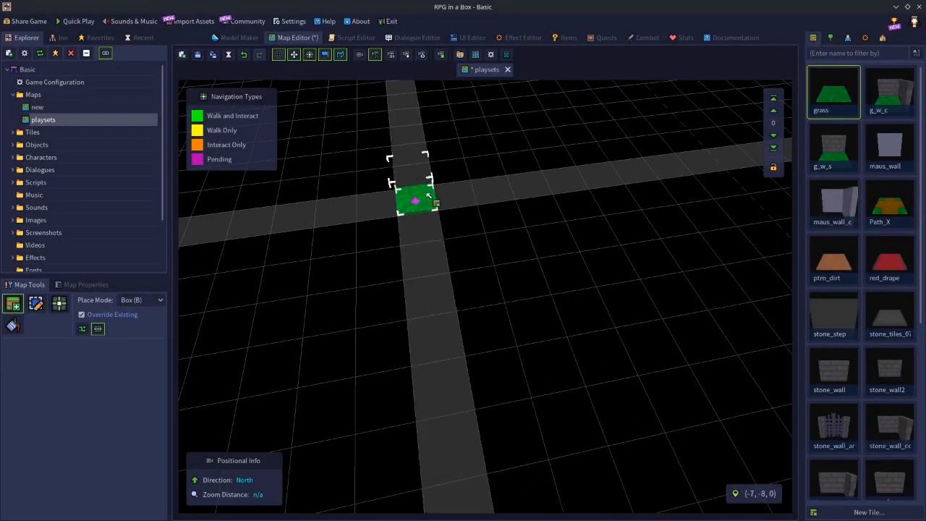
pyautogui.moveTo(431, 211); pyautogui.dragTo(502, 253)
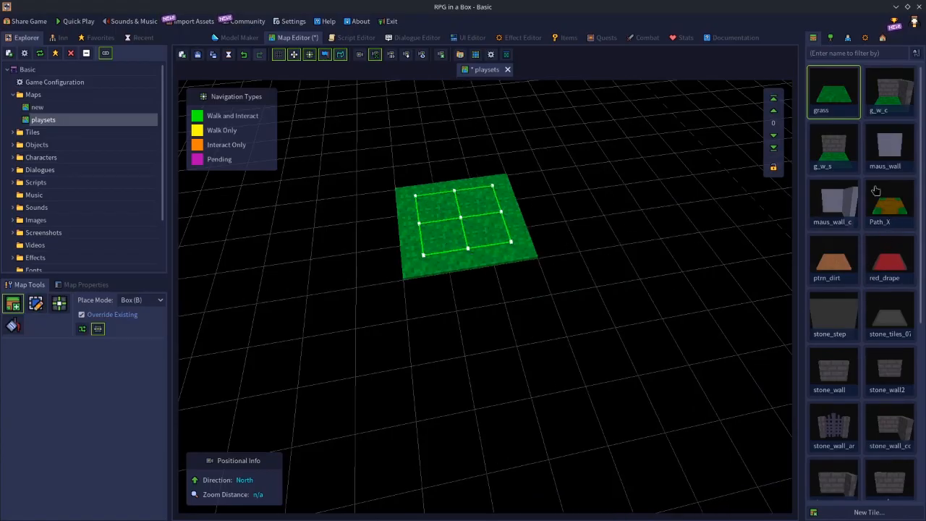
pyautogui.scroll(-5, 870, 319)
pyautogui.click(830, 321)
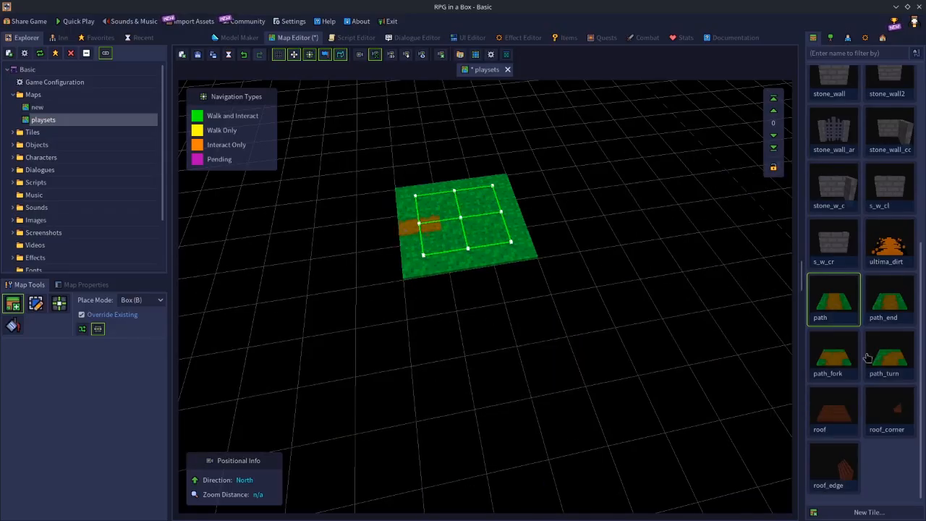
pyautogui.scroll(5, 871, 261)
pyautogui.scroll(-4, 871, 261)
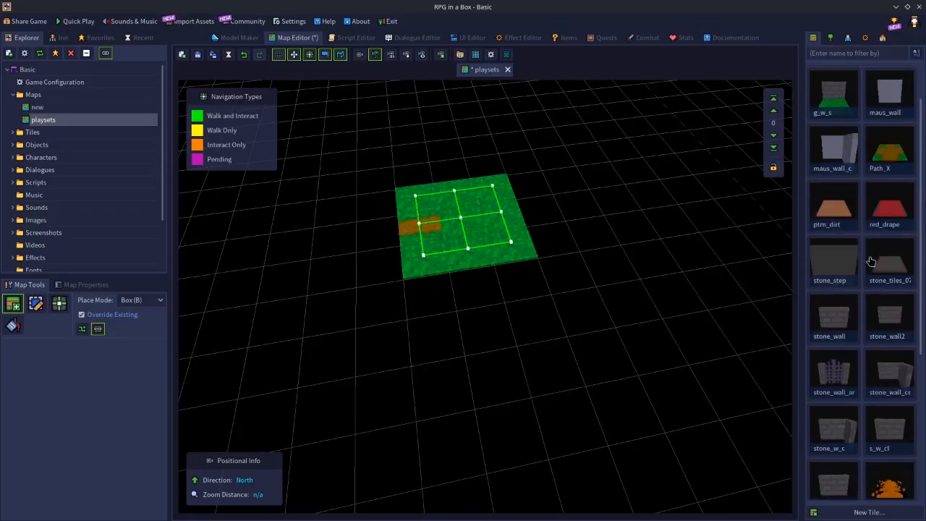
pyautogui.scroll(-1, 872, 260)
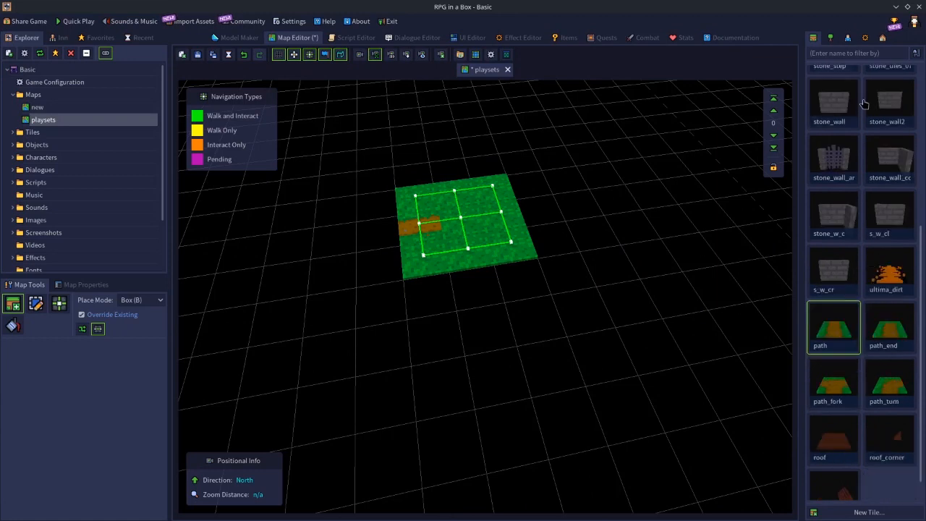
pyautogui.click(829, 38)
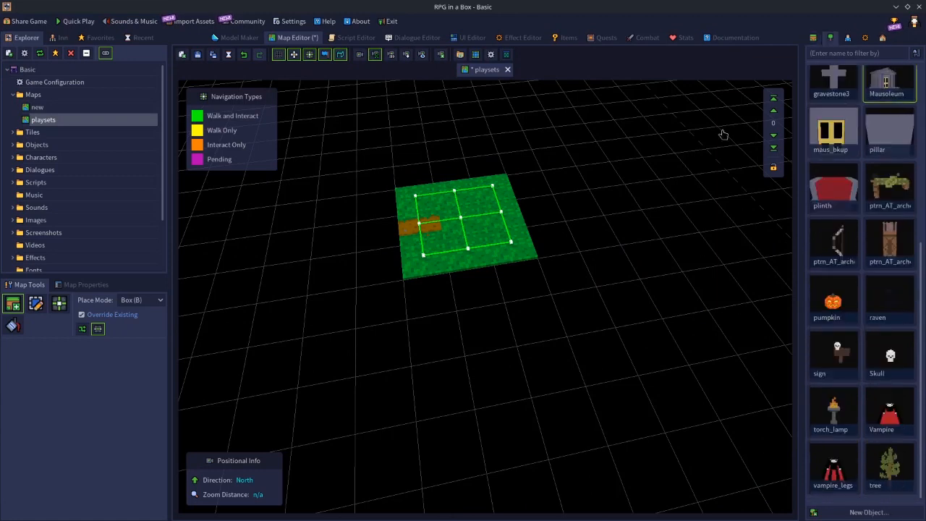
pyautogui.press('r')
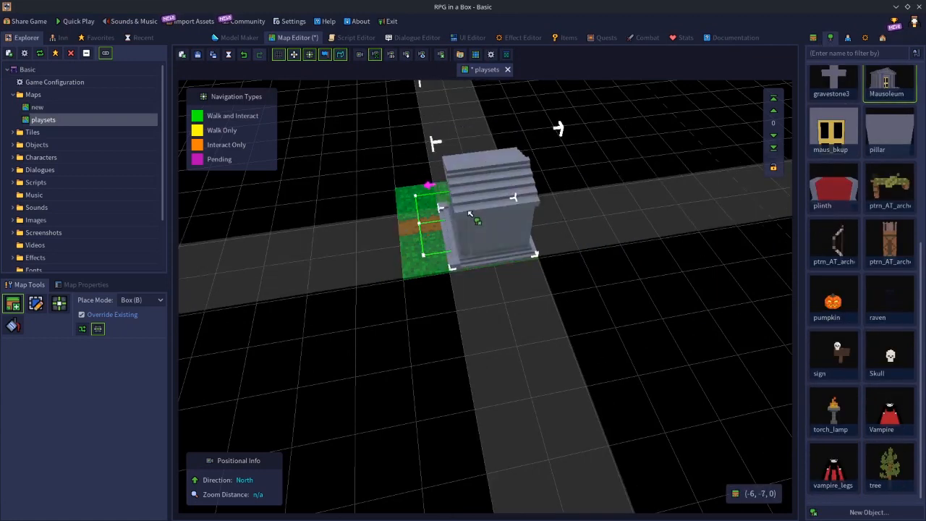
pyautogui.moveTo(476, 216); pyautogui.dragTo(446, 238, button='middle')
pyautogui.hotkey('ctrl', 'z')
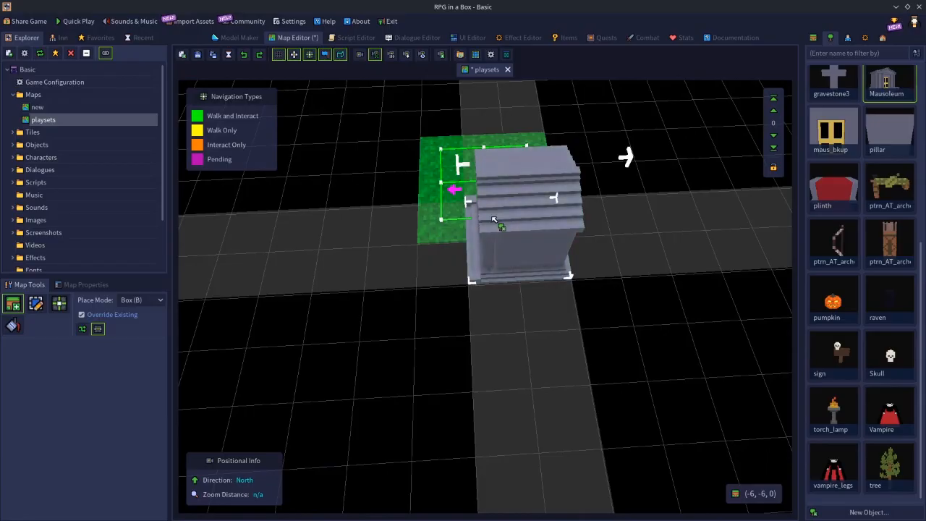
pyautogui.press('e')
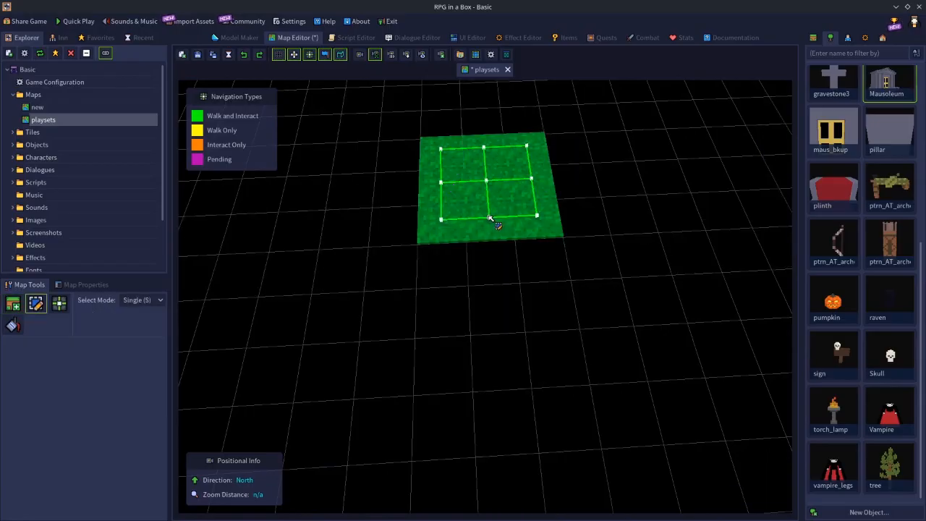
# Replace the middle tile of the grass patch's south edge with a path tile running north to south
pyautogui.click(814, 39)
pyautogui.click(835, 330)
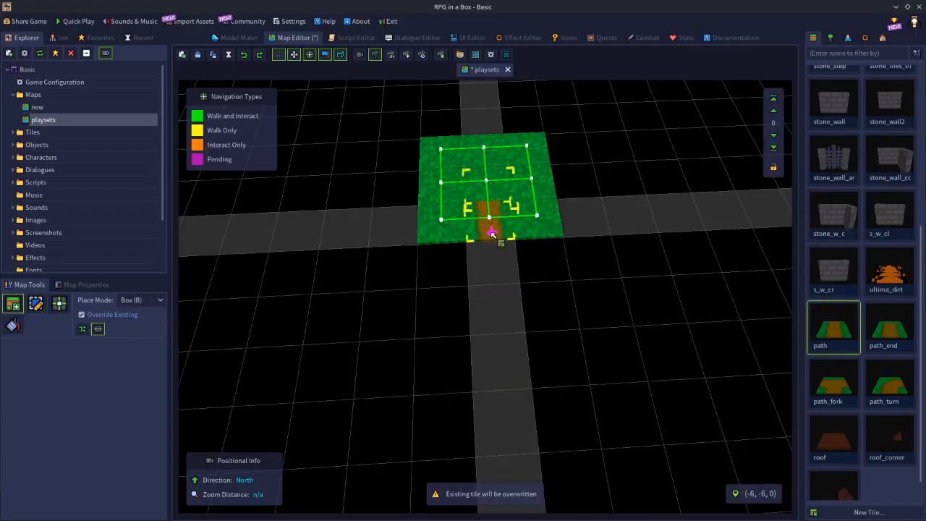
pyautogui.click(480, 220)
pyautogui.press('Escape')
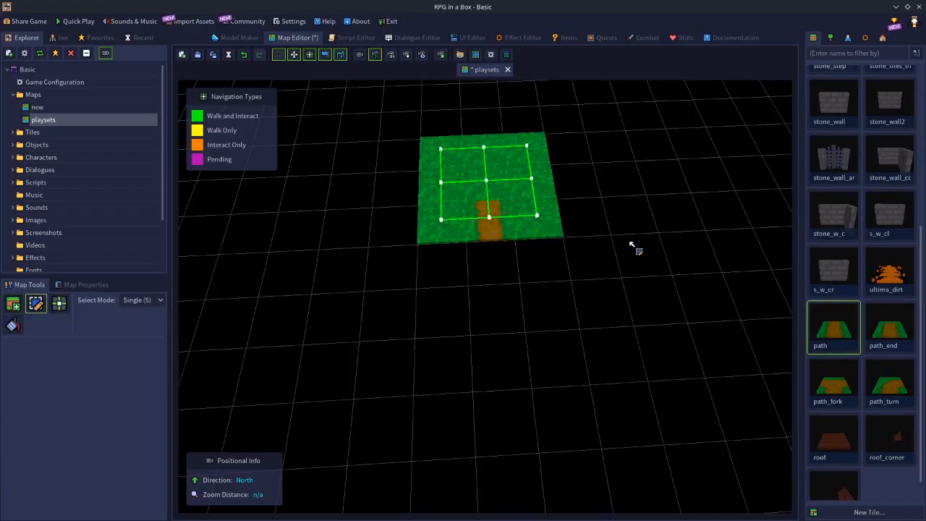
# Place the Mausoleum object on the northwest part of the patch, with its doors facing south toward the path
pyautogui.scroll(4, 854, 304)
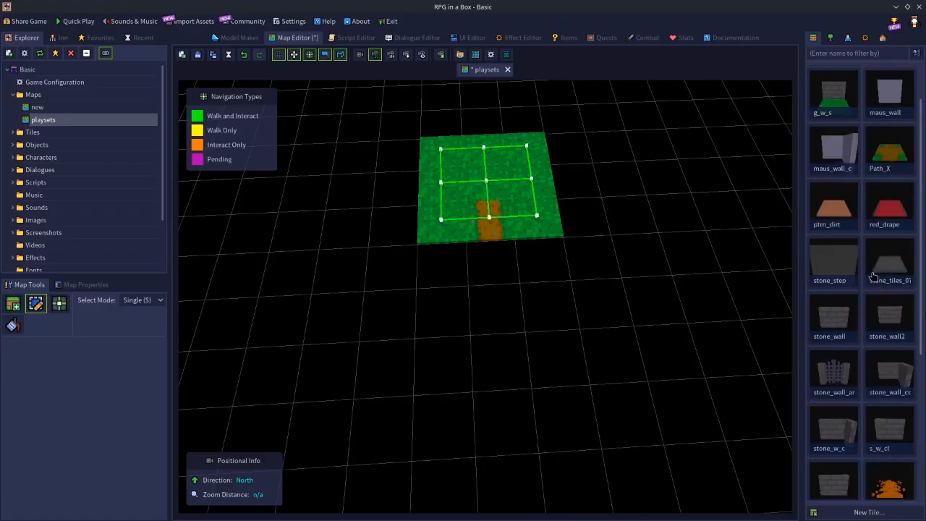
pyautogui.scroll(1, 874, 278)
pyautogui.click(830, 37)
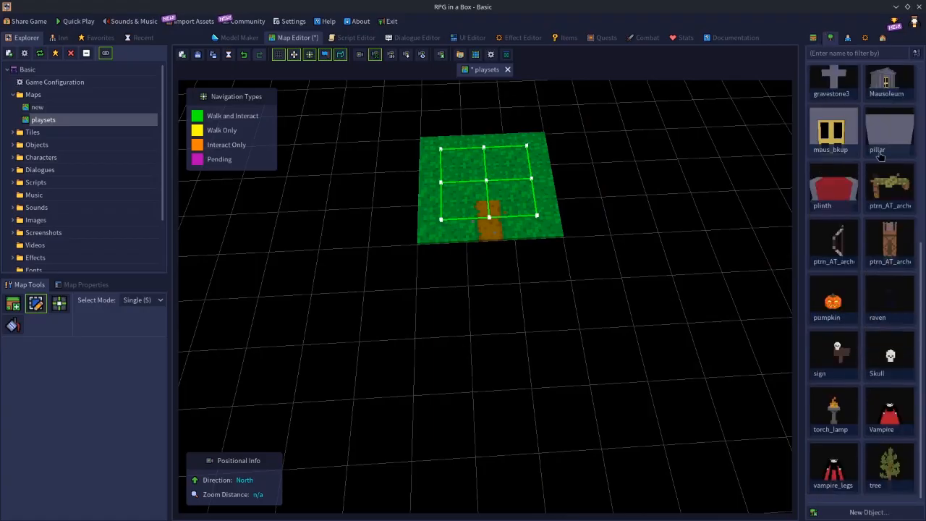
pyautogui.click(890, 84)
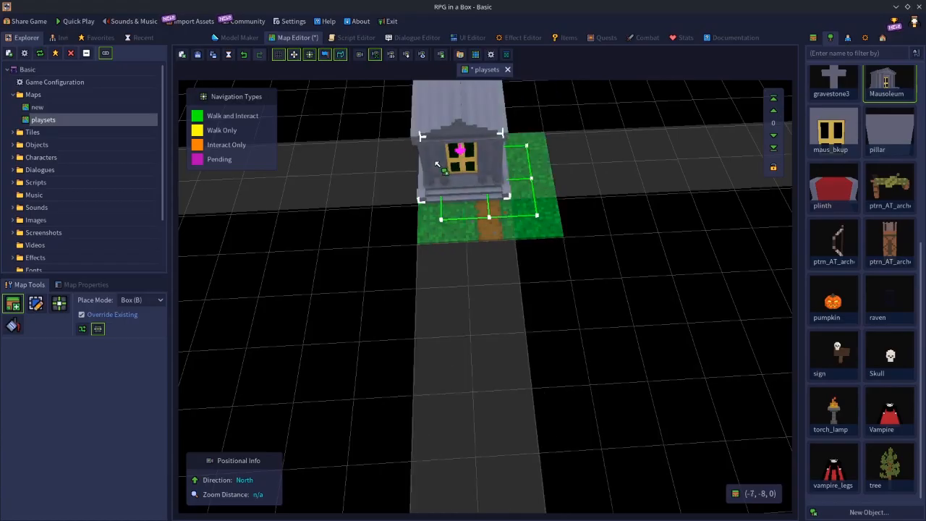
pyautogui.click(435, 165)
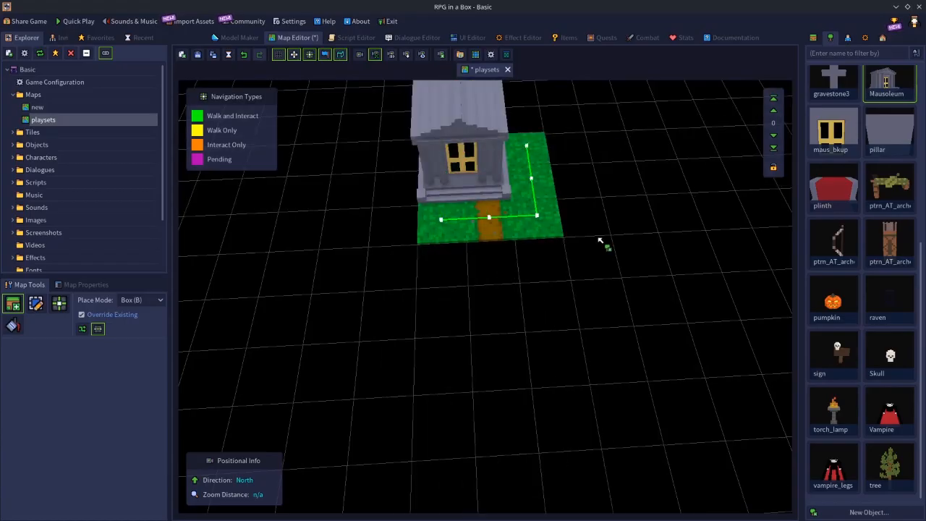
# Set the placed Mausoleum's X offset to 7 so it lines up with the path, and deselect it
pyautogui.press('s')
pyautogui.click(490, 165)
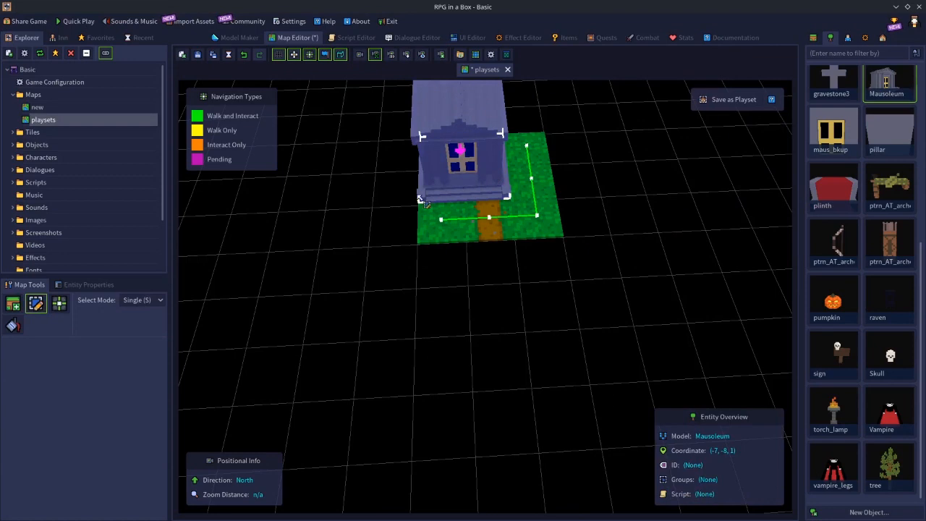
pyautogui.click(89, 285)
pyautogui.click(73, 425)
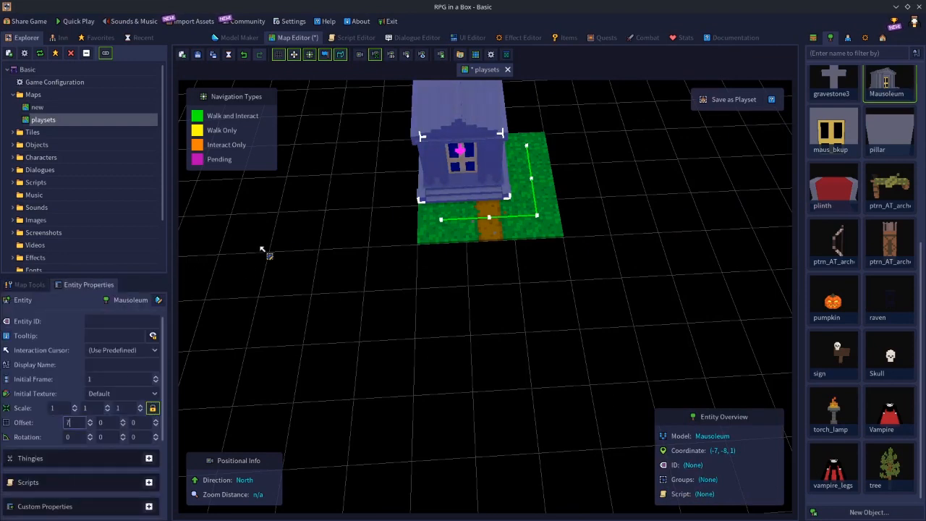
pyautogui.press('Return')
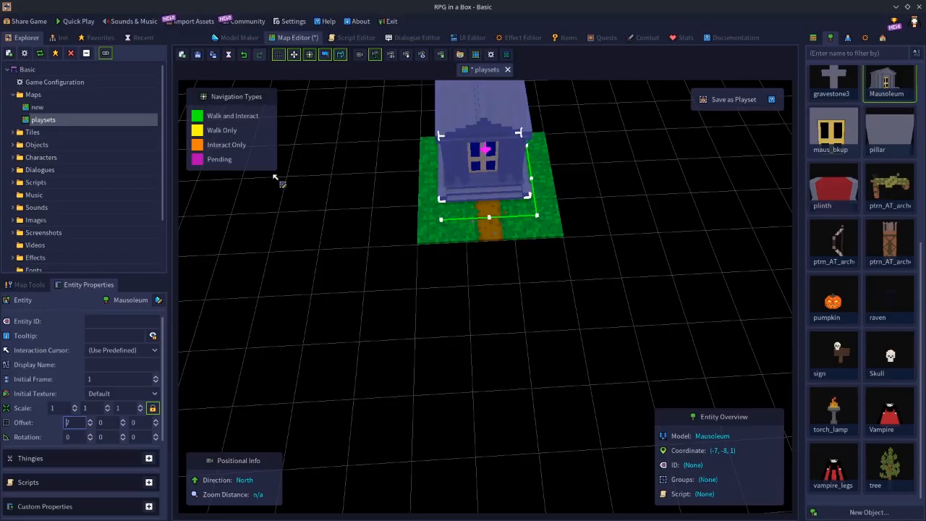
pyautogui.click(591, 262)
# Place tree objects on the southeast and southwest corner tiles, flanking the path in front of the Mausoleum
pyautogui.moveTo(574, 330); pyautogui.dragTo(556, 299, button='right')
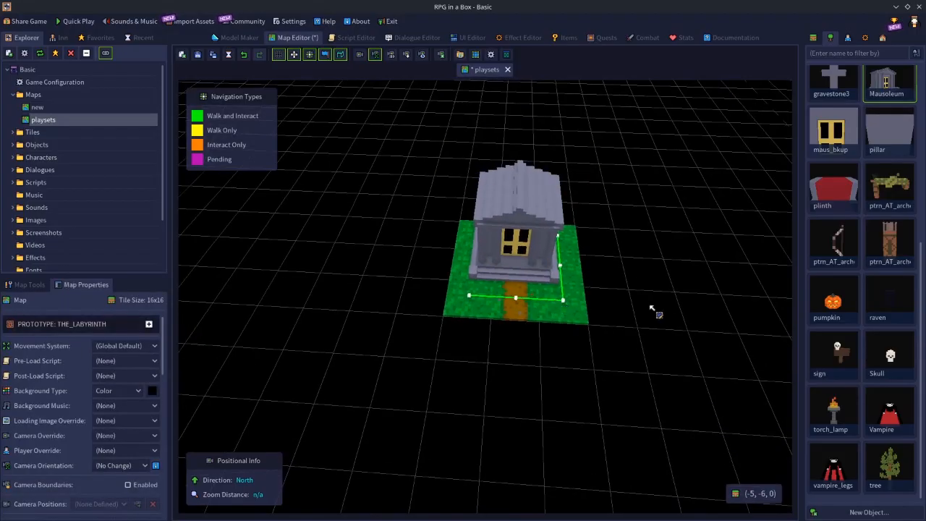
pyautogui.click(885, 467)
pyautogui.click(571, 308)
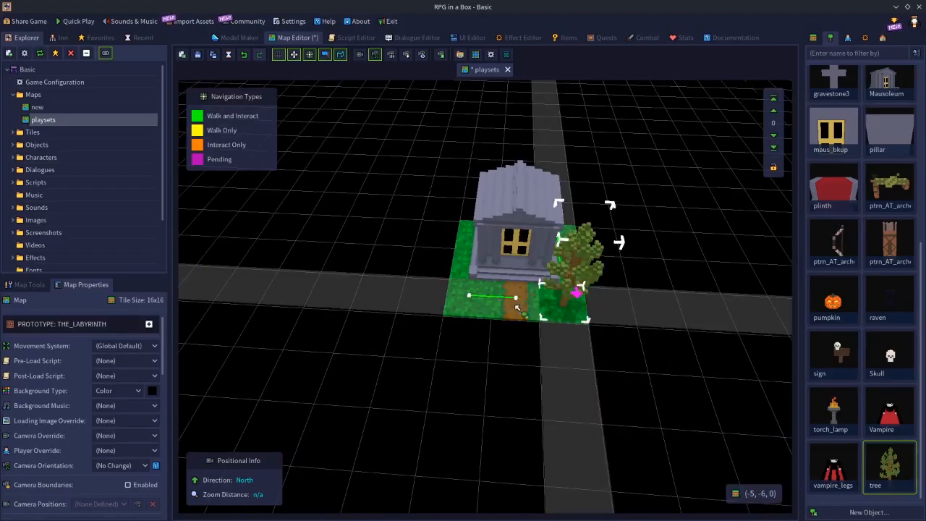
pyautogui.click(463, 308)
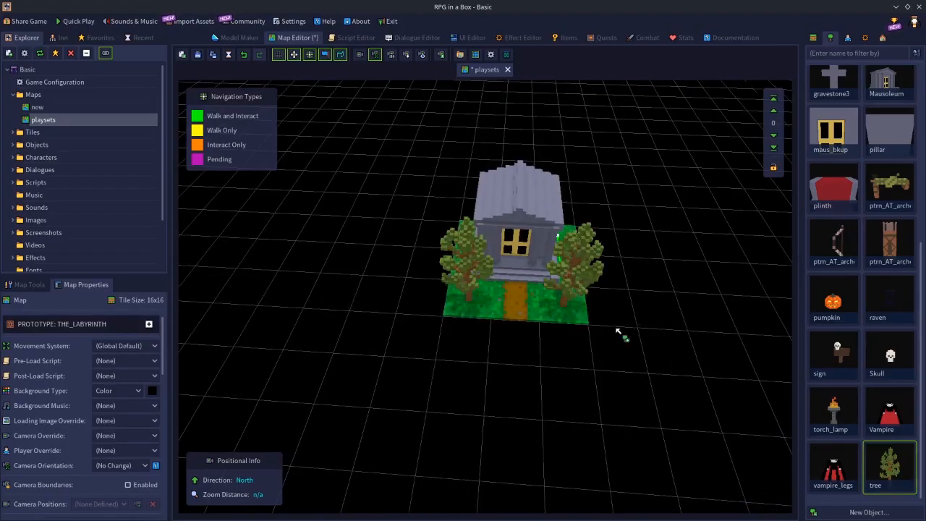
# Select all nine tiles of the patch together with the Mausoleum and its two trees
pyautogui.moveTo(572, 333); pyautogui.dragTo(629, 337, button='right')
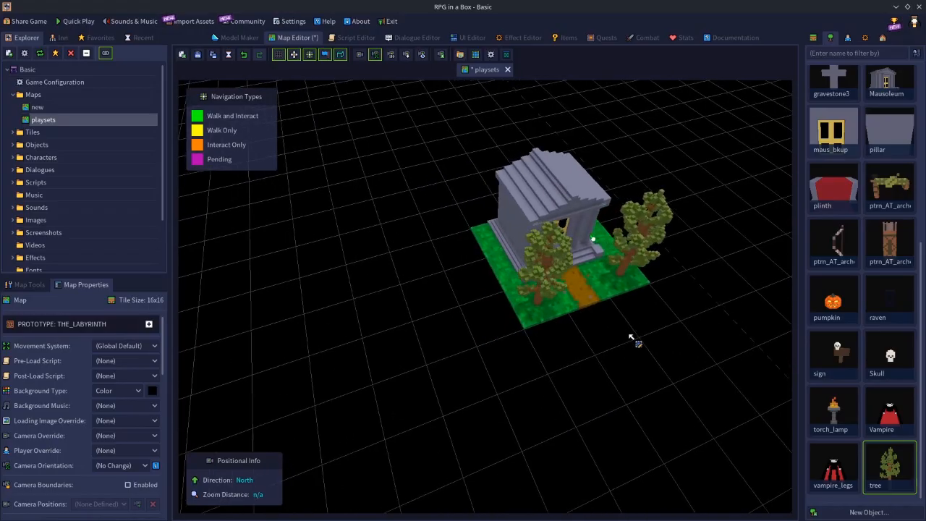
pyautogui.click(526, 264)
pyautogui.moveTo(519, 256); pyautogui.dragTo(627, 283)
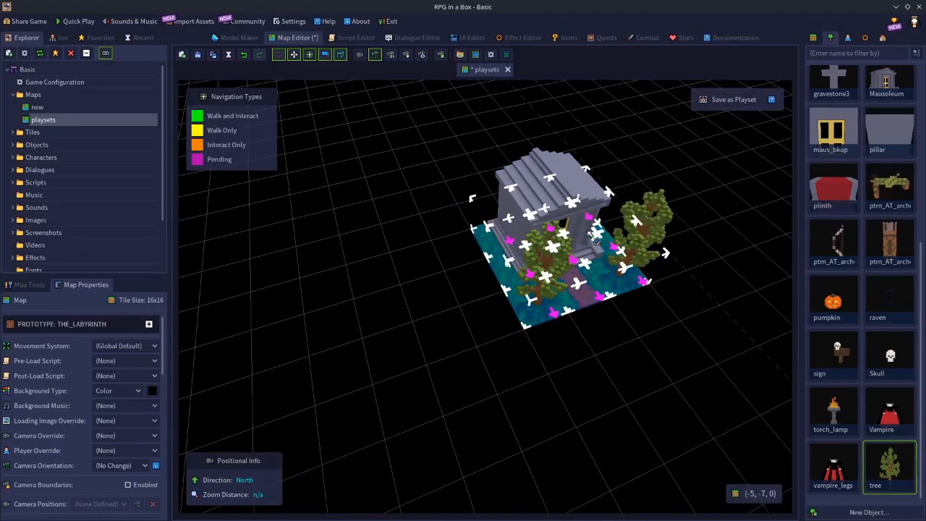
pyautogui.keyDown('shift'); pyautogui.click(544, 174); pyautogui.keyUp('shift')
pyautogui.keyDown('shift'); pyautogui.click(544, 248); pyautogui.keyUp('shift')
pyautogui.keyDown('shift'); pyautogui.click(657, 217); pyautogui.keyUp('shift')
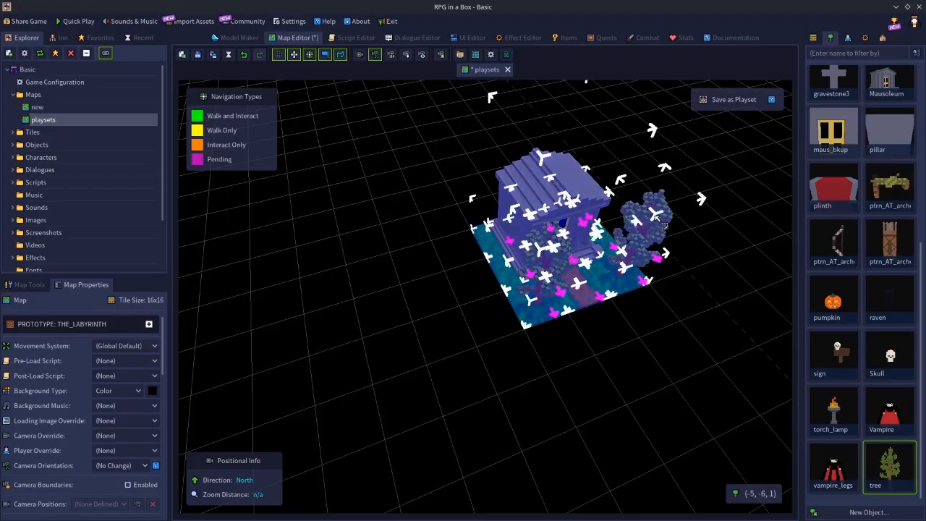
# Save the selected mausoleum patch as a playset named "(3x3) Forest - Tomb", framing the whole patch in its thumbnail, without placing it
pyautogui.moveTo(751, 314); pyautogui.dragTo(692, 291, button='right')
pyautogui.click(734, 100)
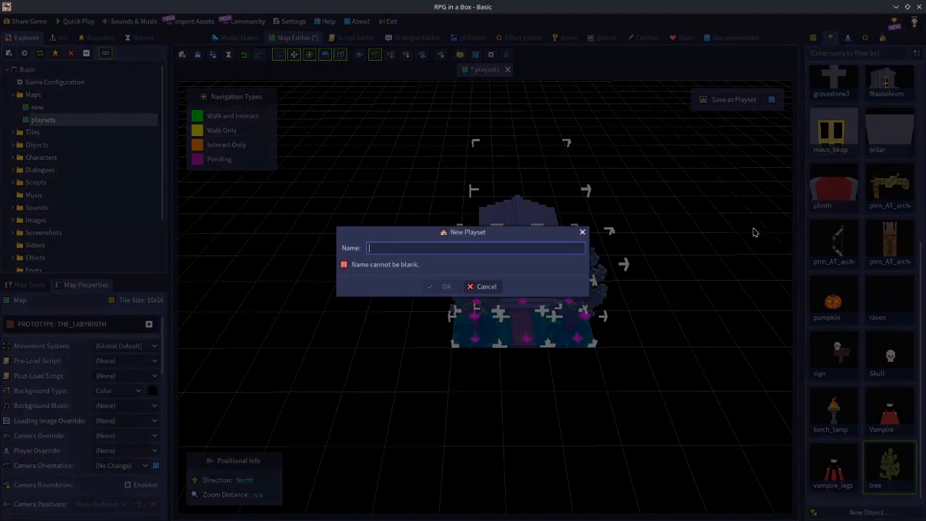
pyautogui.write('(')
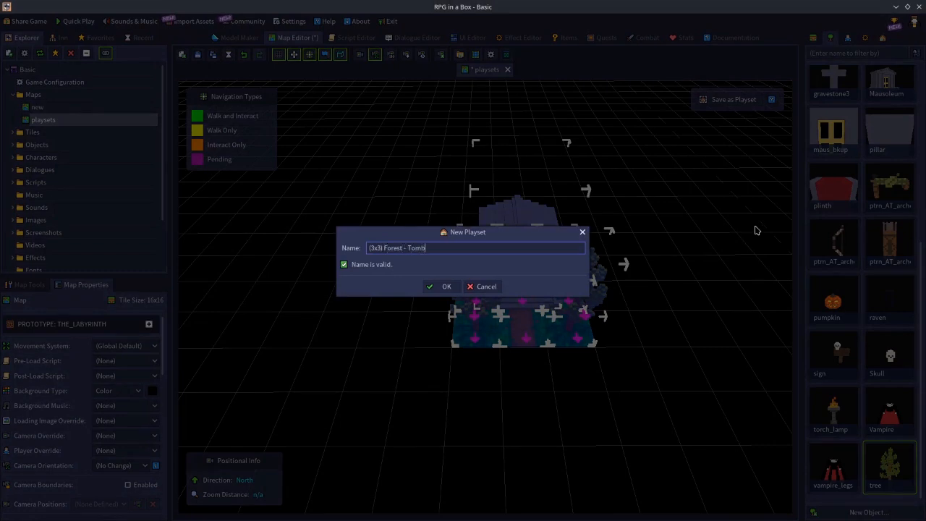
pyautogui.write('3x3) Forest - Tomb')
pyautogui.click(444, 287)
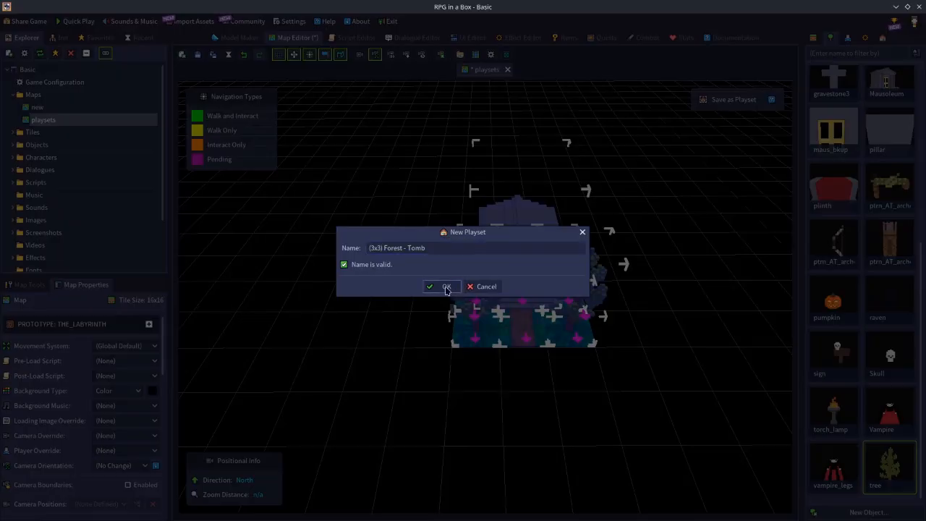
pyautogui.moveTo(562, 317); pyautogui.dragTo(583, 332)
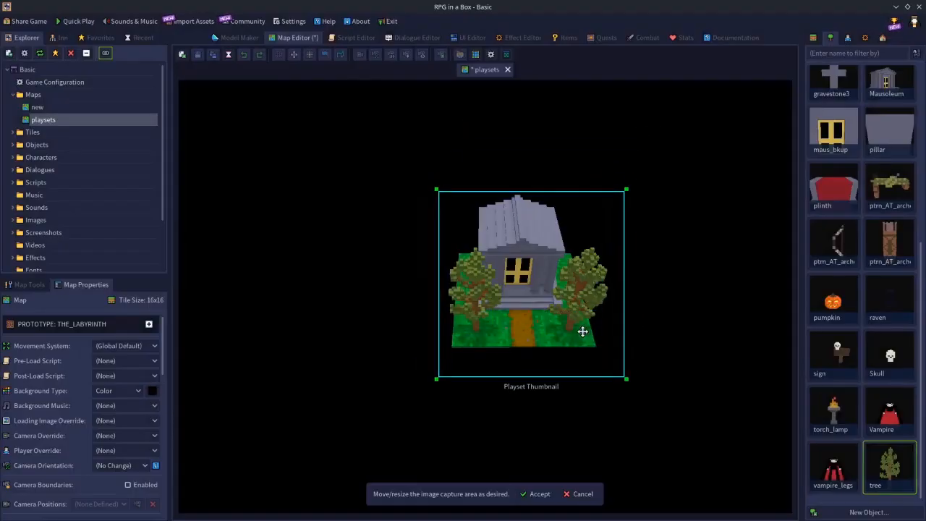
pyautogui.click(539, 495)
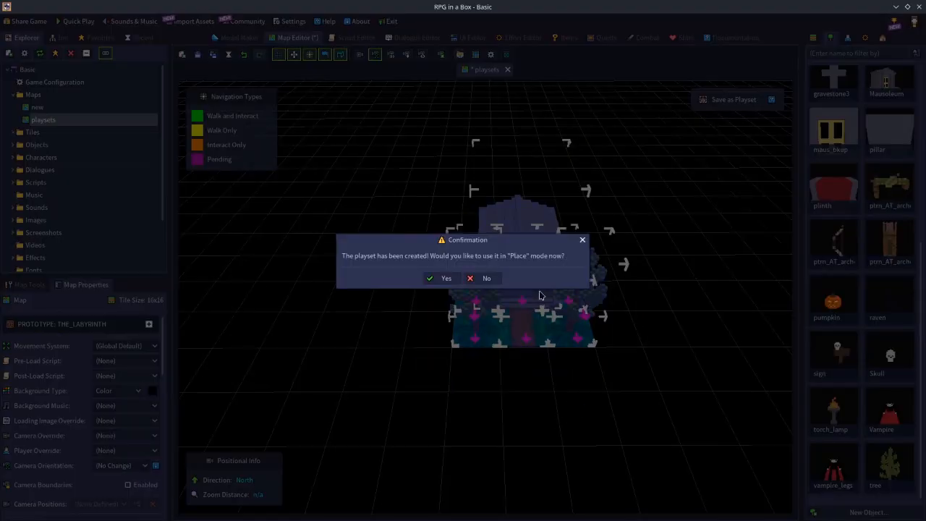
pyautogui.click(486, 278)
# Delete the original patch and place three (3x3) Forest - Trees playsets side by side as a northern row
pyautogui.press('Delete')
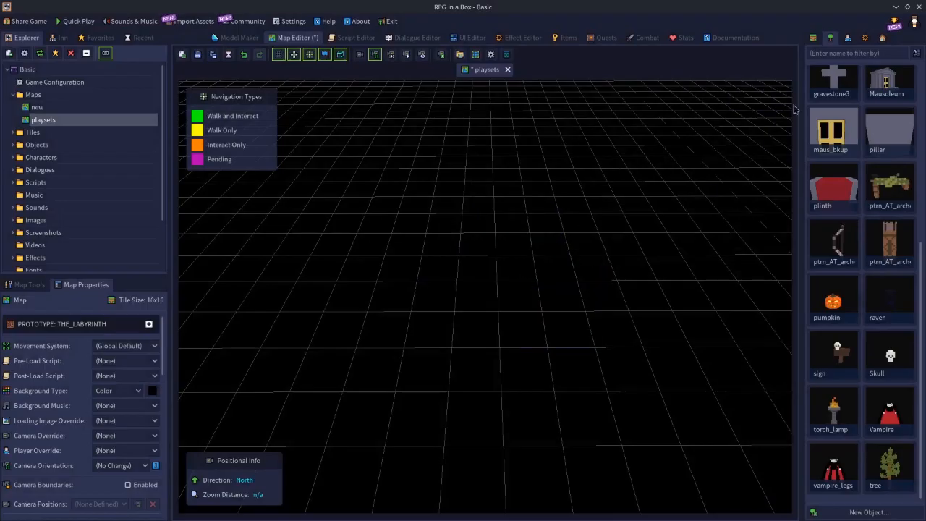
pyautogui.click(884, 38)
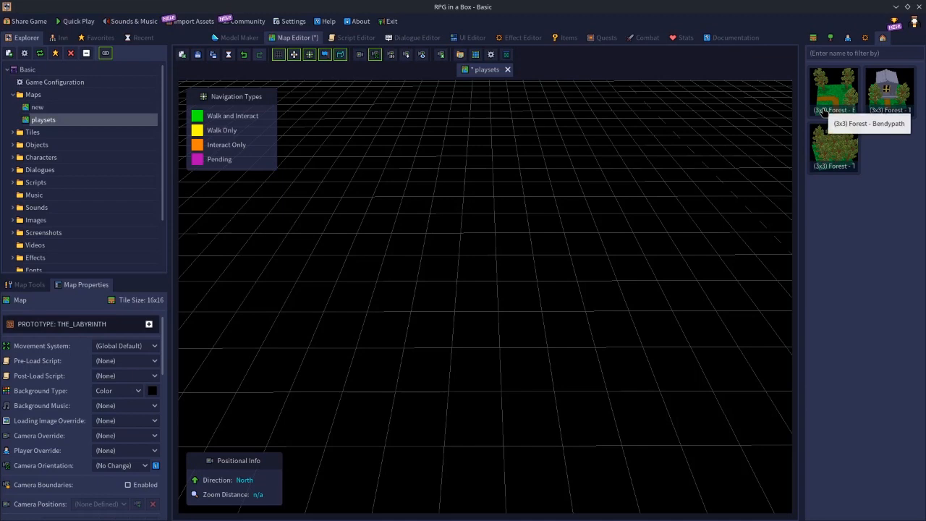
pyautogui.click(826, 154)
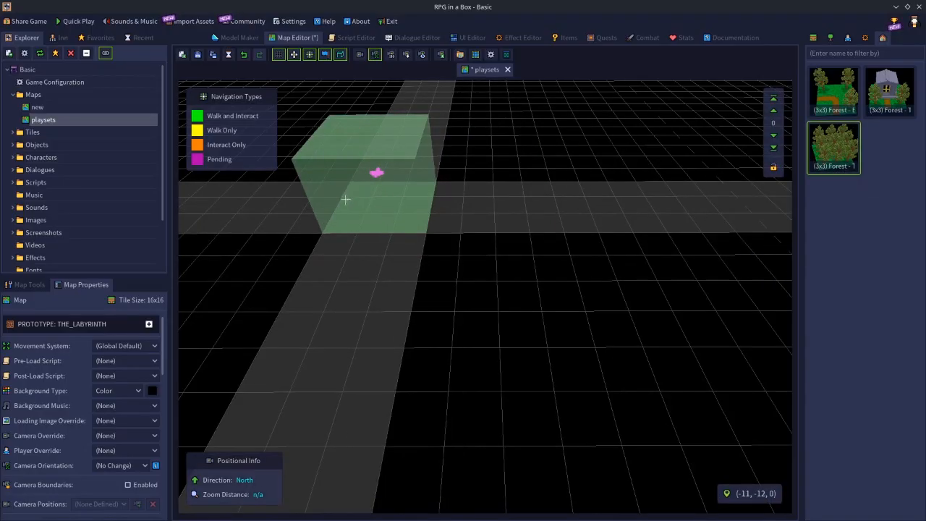
pyautogui.moveTo(346, 199)
pyautogui.mouseDown()
pyautogui.moveTo(550, 207)
pyautogui.moveTo(616, 256)
pyautogui.moveTo(666, 254)
pyautogui.mouseUp()
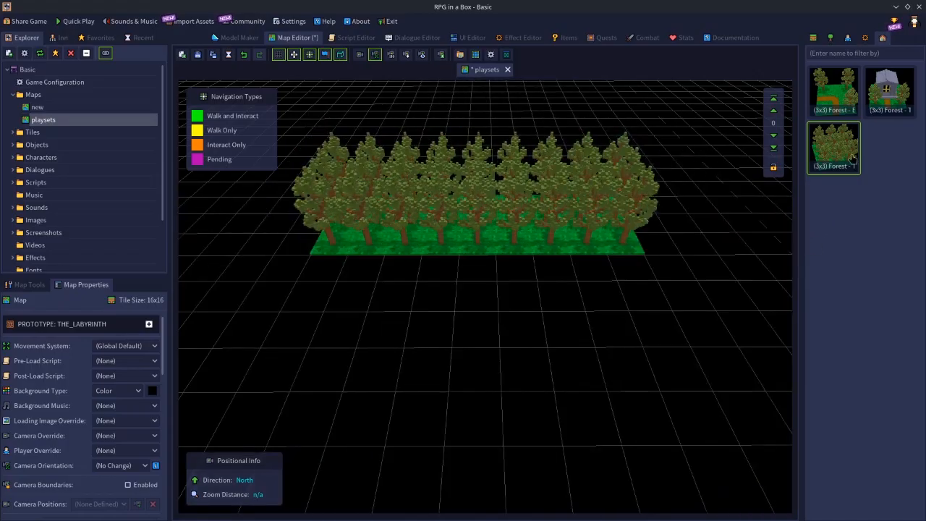
# Place two bent-path forest playsets down the west side below the tree row, rotated so their paths connect
pyautogui.click(841, 93)
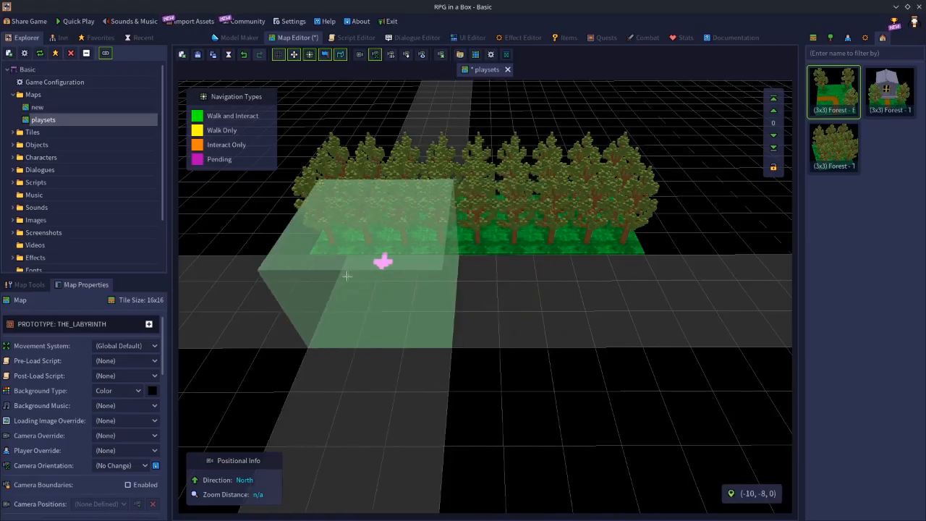
pyautogui.click(320, 277)
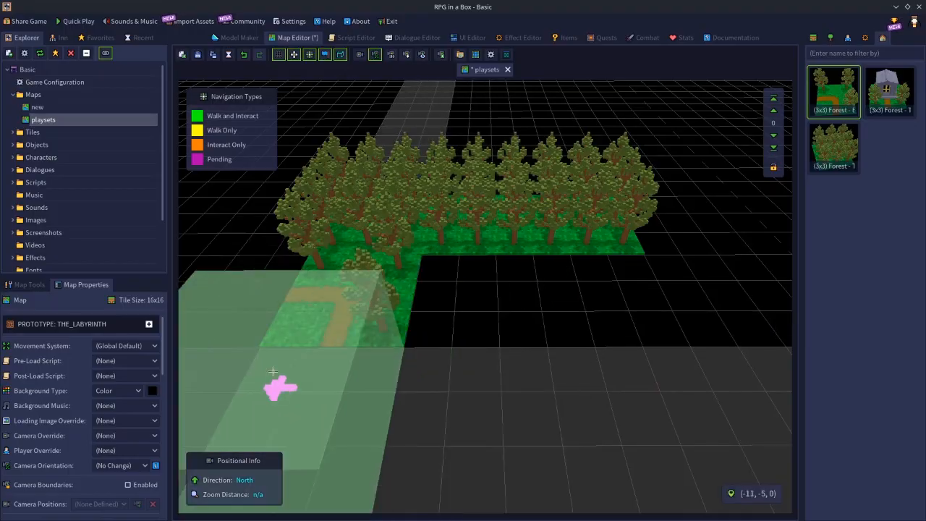
pyautogui.click(273, 371)
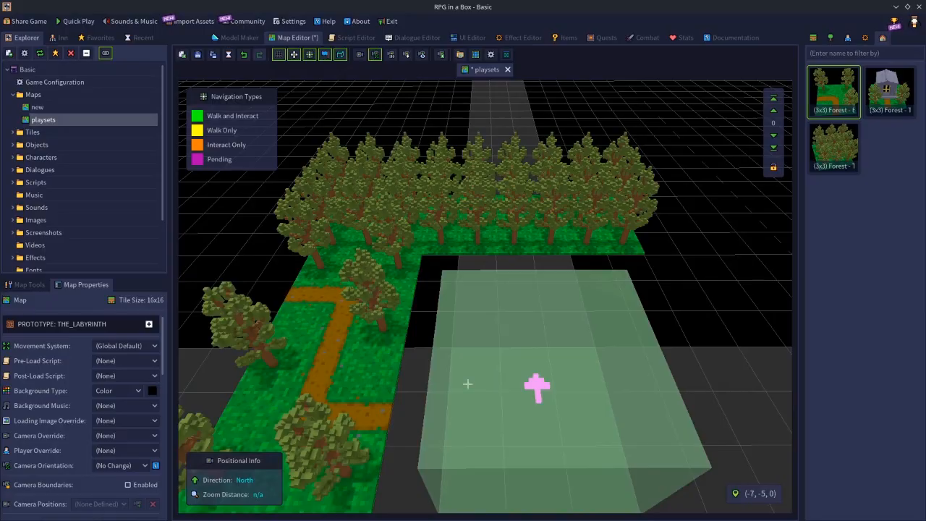
# Fill the two middle spots with bent-path playsets, retrying the rotation until the path runs east, north and east again
pyautogui.click(418, 390)
pyautogui.hotkey('ctrl', 'z')
pyautogui.press('r')
pyautogui.click(413, 390)
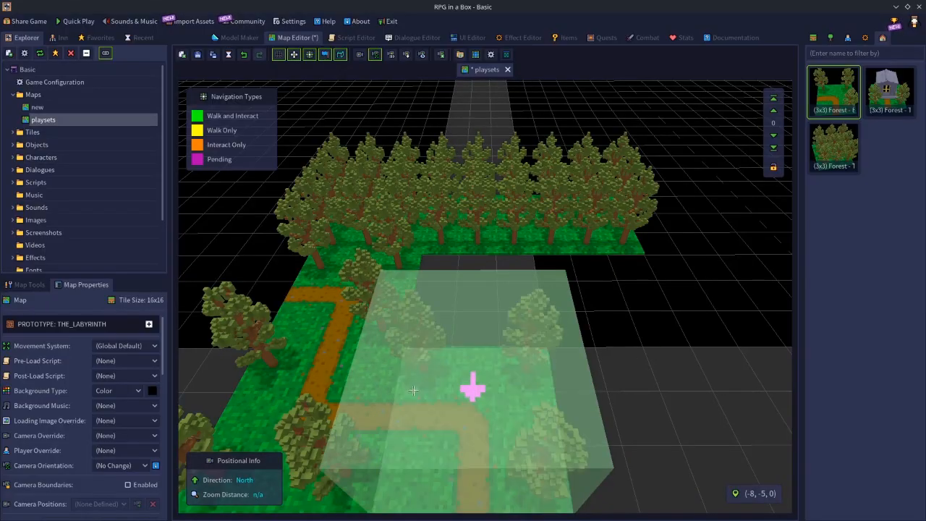
pyautogui.hotkey('ctrl', 'z')
pyautogui.press('r')
pyautogui.click(413, 391)
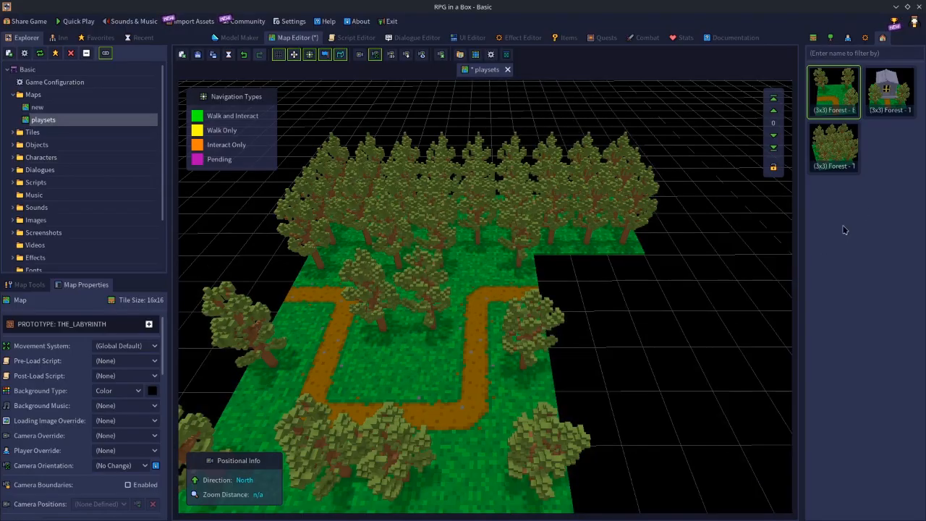
# Place the (3x3) Forest - Tomb playset at the path's east end with its doors facing west, and a trees playset south of it
pyautogui.click(895, 76)
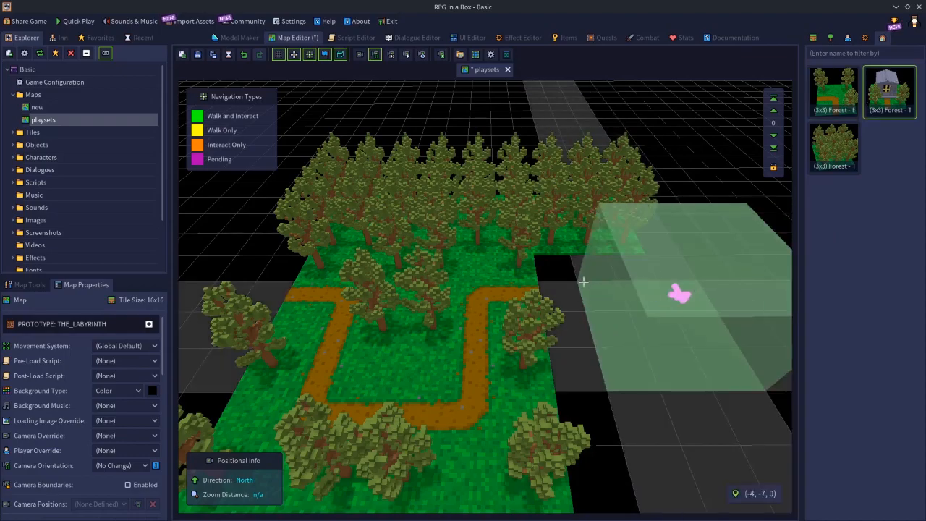
pyautogui.click(558, 276)
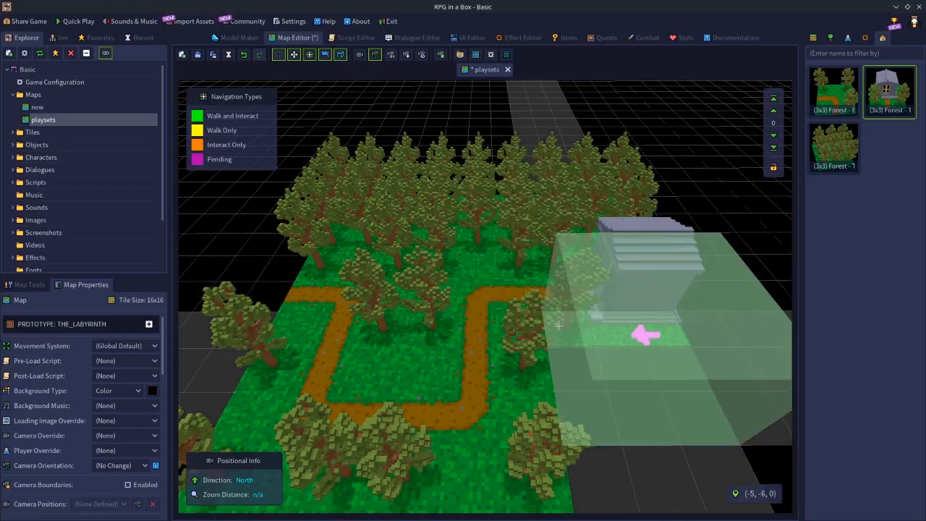
pyautogui.click(817, 150)
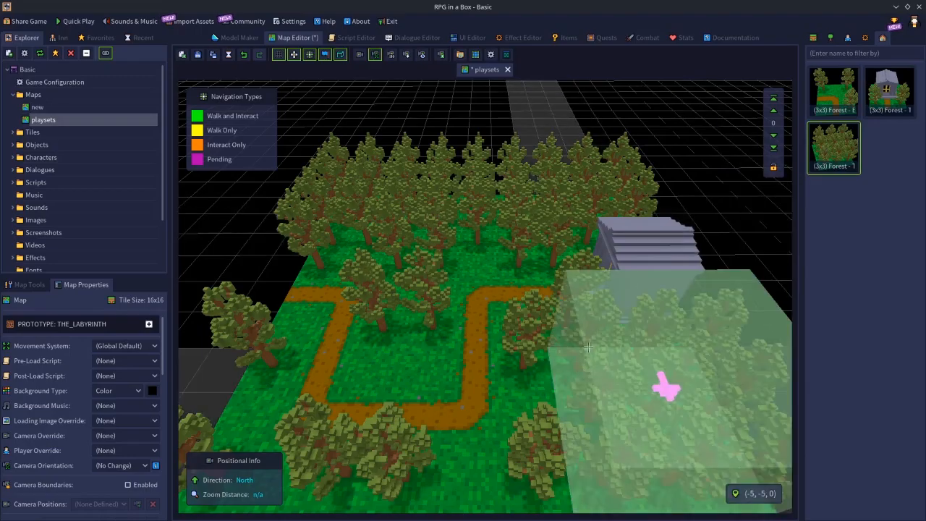
pyautogui.click(589, 348)
# Undo the last trees playset and place it again one tile further west, aligned with the tomb playset above it
pyautogui.scroll(-4, 742, 292)
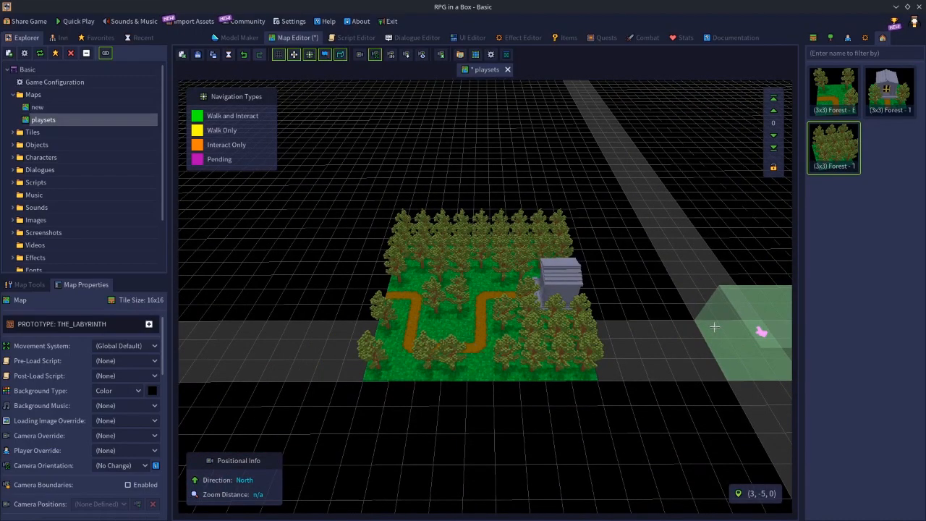
pyautogui.scroll(3, 723, 319)
pyautogui.scroll(-3, 714, 327)
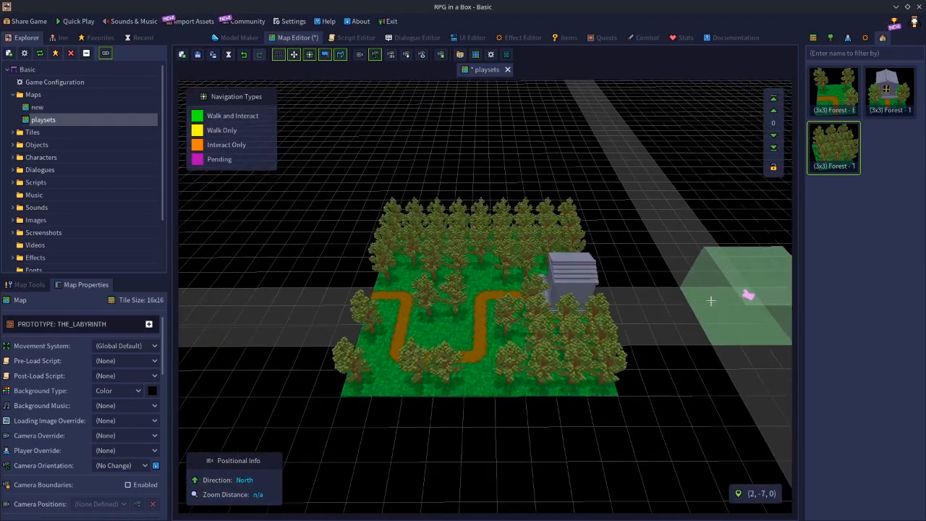
pyautogui.scroll(1, 701, 303)
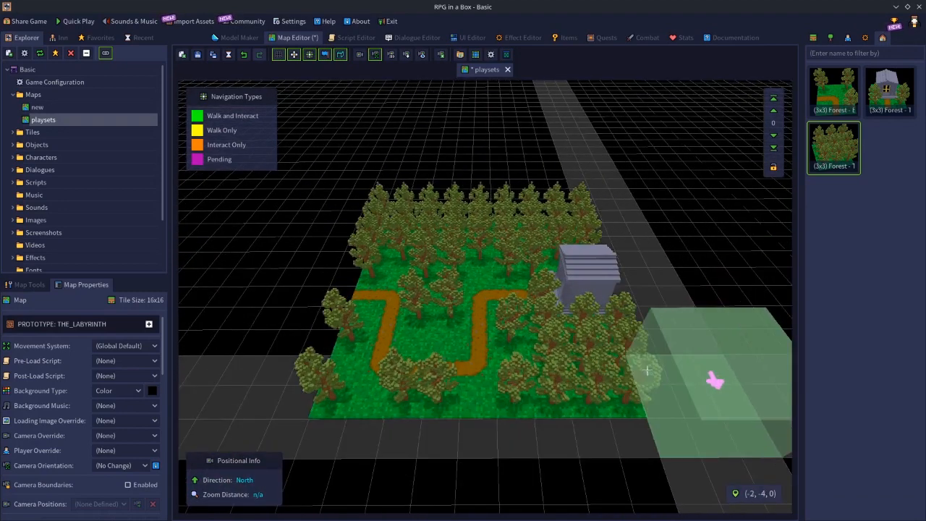
pyautogui.hotkey('ctrl', 'z')
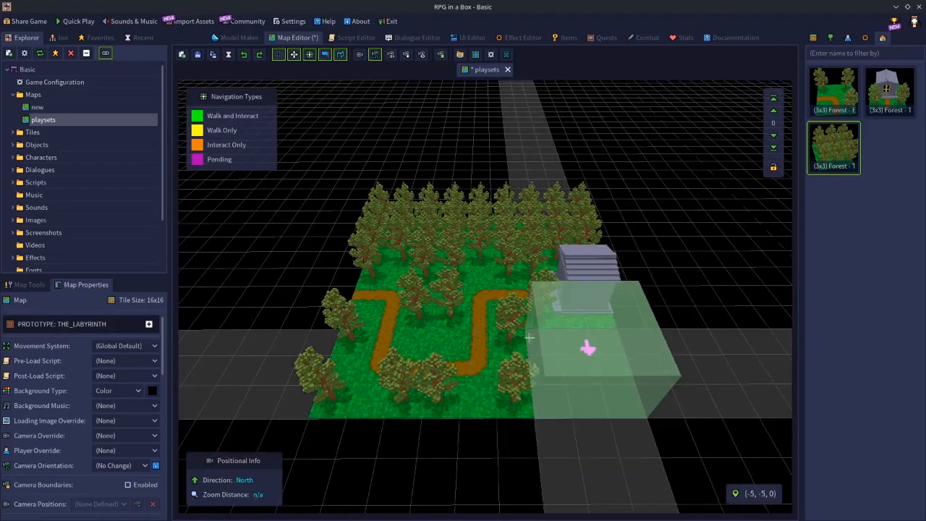
pyautogui.click(530, 338)
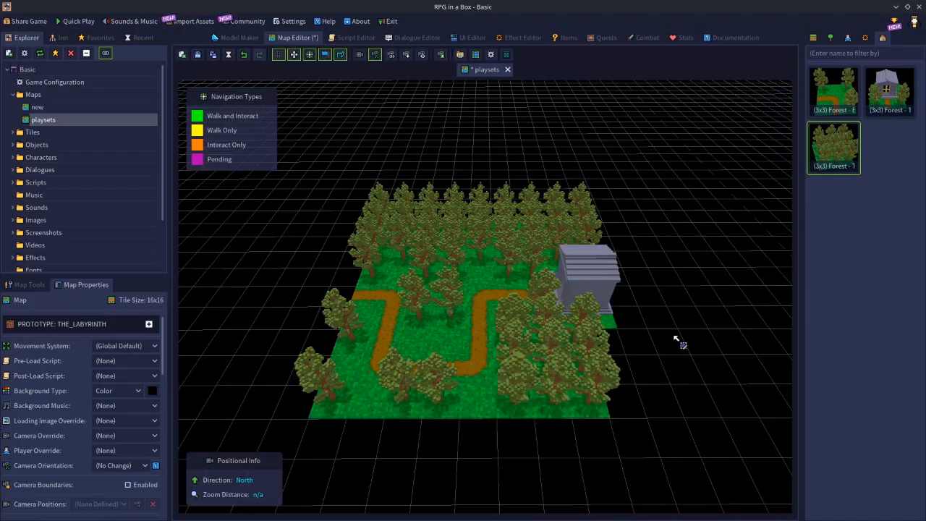
# Try to place a grass tile beside the southeast edge of the forest
pyautogui.click(813, 40)
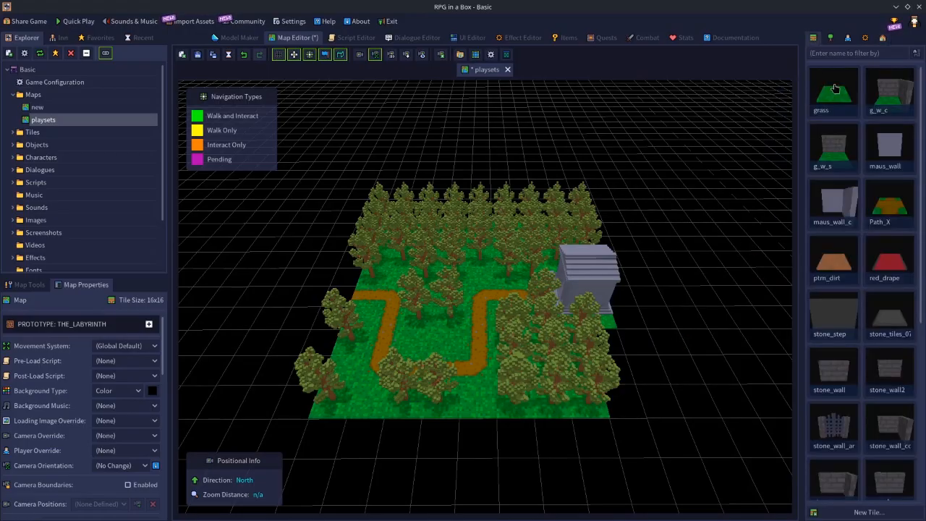
pyautogui.click(628, 404)
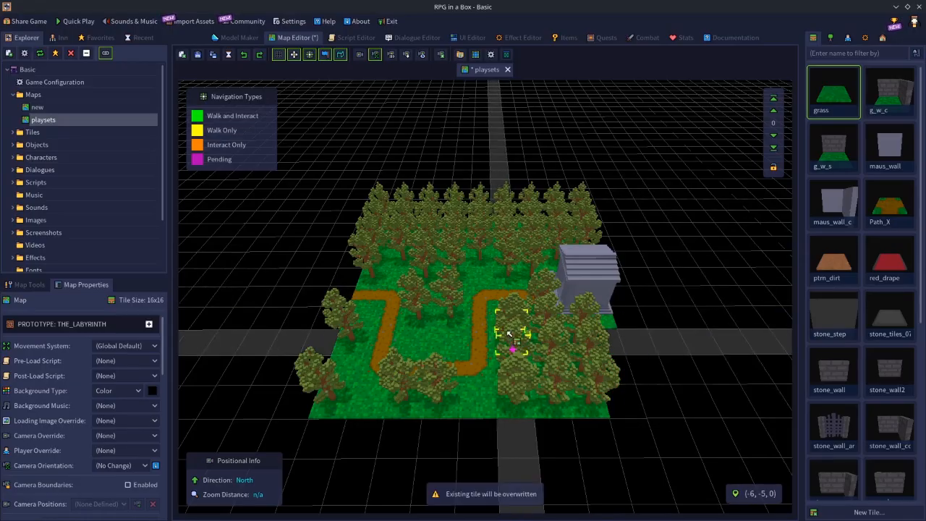
# Delete individual trees between the path bends and in the forest to the north to open a central clearing
pyautogui.scroll(3, 497, 341)
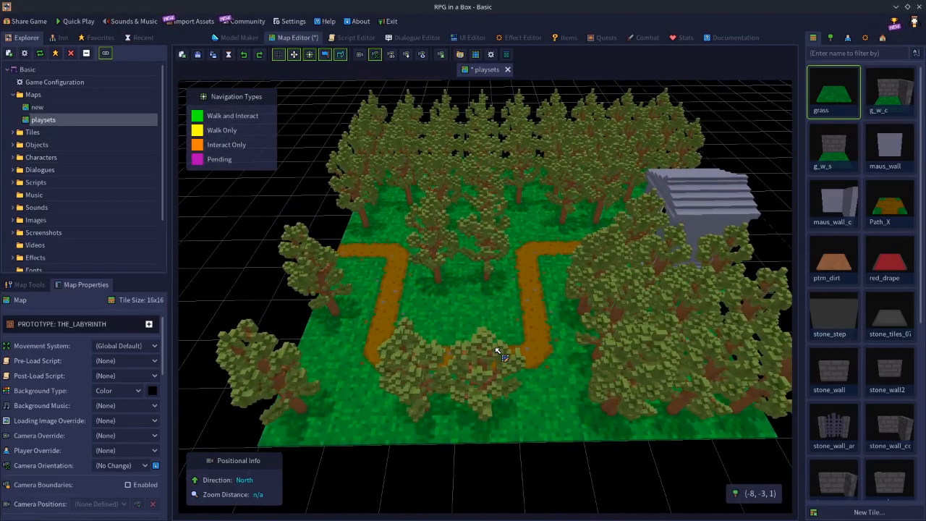
pyautogui.click(487, 256)
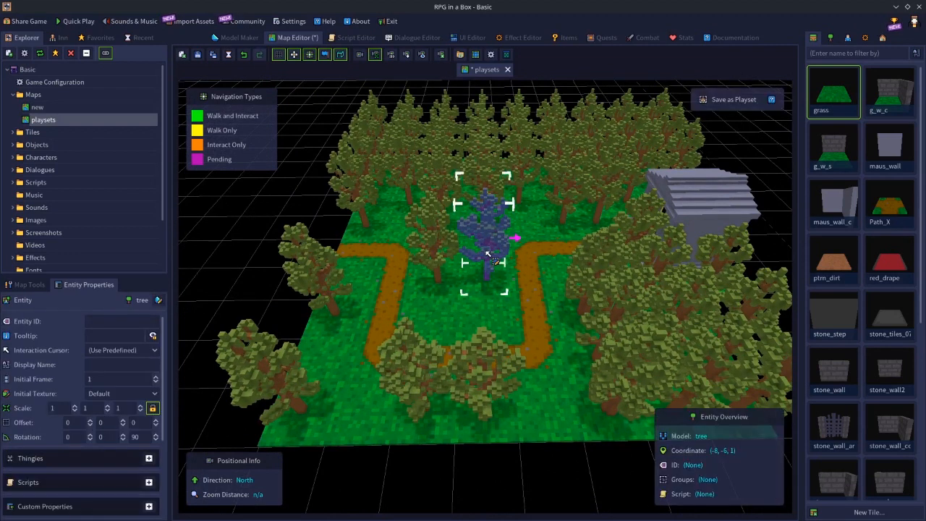
pyautogui.press('Delete')
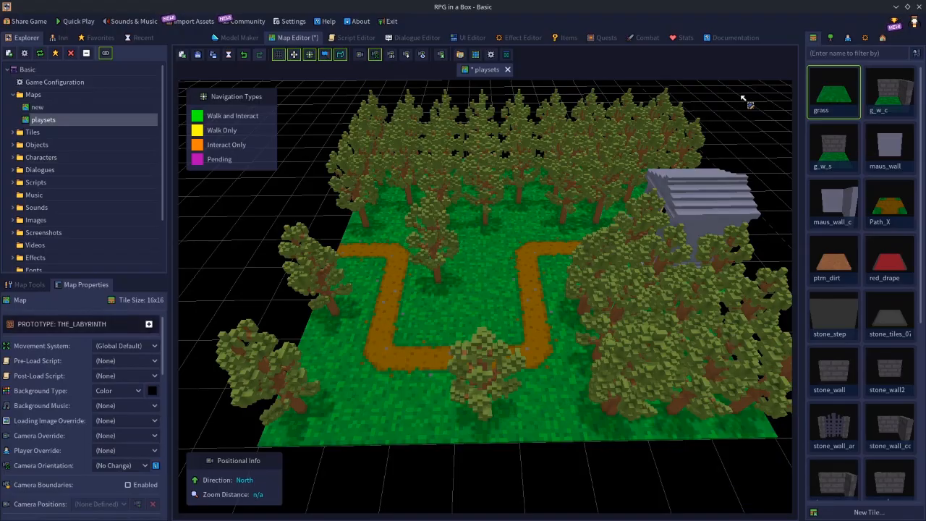
pyautogui.click(524, 148)
pyautogui.press('Delete')
pyautogui.click(485, 139)
pyautogui.press('Delete')
pyautogui.click(444, 161)
pyautogui.press('Delete')
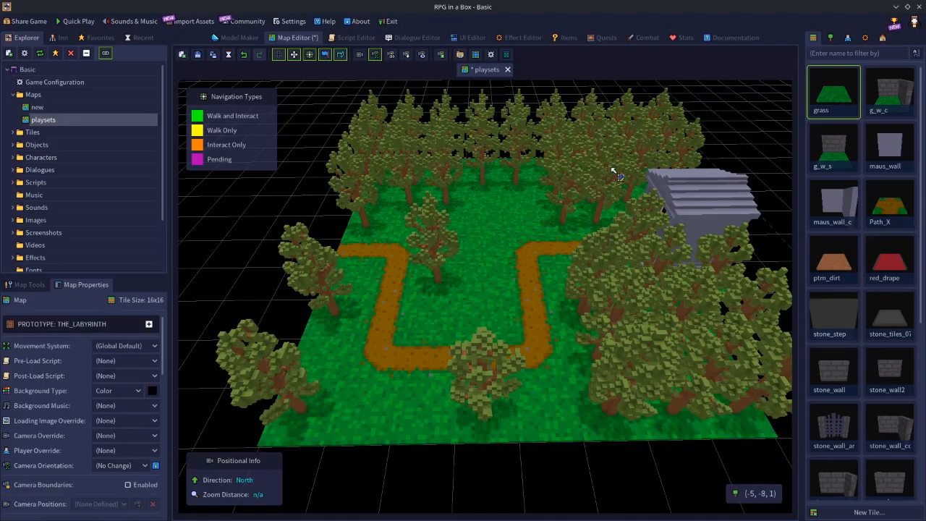
# Thin out the dense southeast tree block by deleting individual trees along its western side
pyautogui.click(641, 304)
pyautogui.press('Delete')
pyautogui.click(607, 268)
pyautogui.press('Delete')
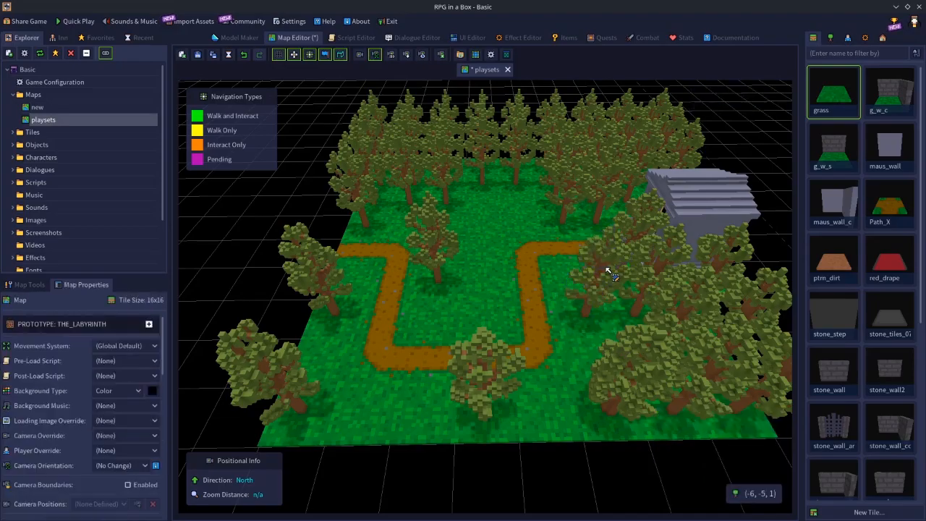
pyautogui.click(628, 358)
pyautogui.press('Delete')
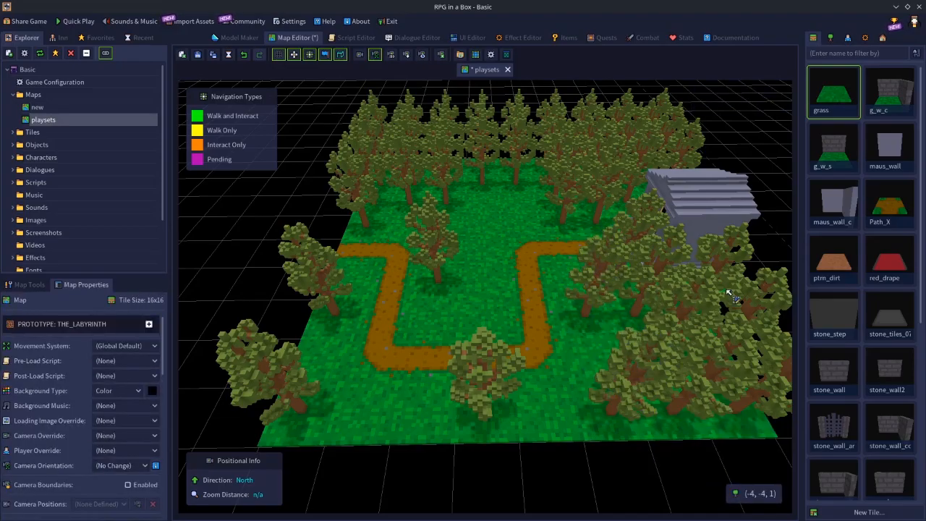
# Delete the trees in front of and beside the Mausoleum to clear its entrance at the path's end
pyautogui.click(640, 233)
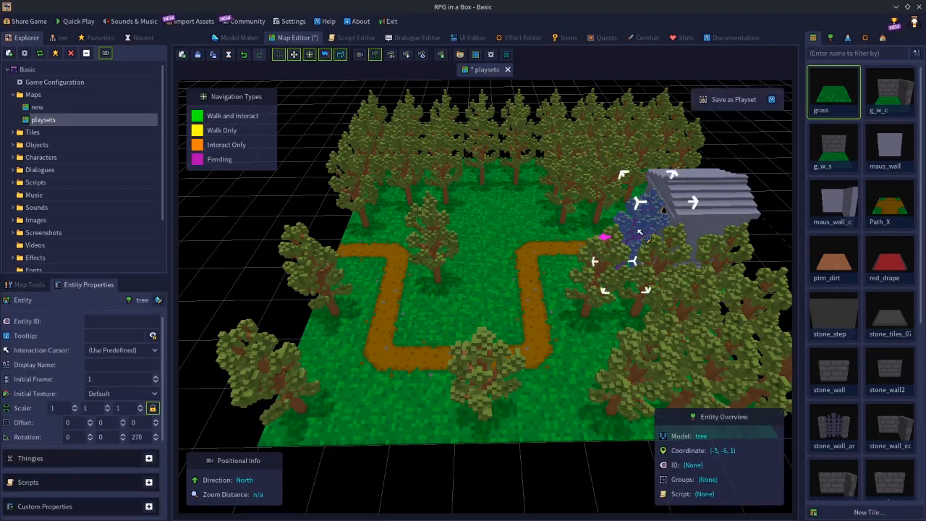
pyautogui.press('Delete')
pyautogui.click(621, 272)
pyautogui.press('Delete')
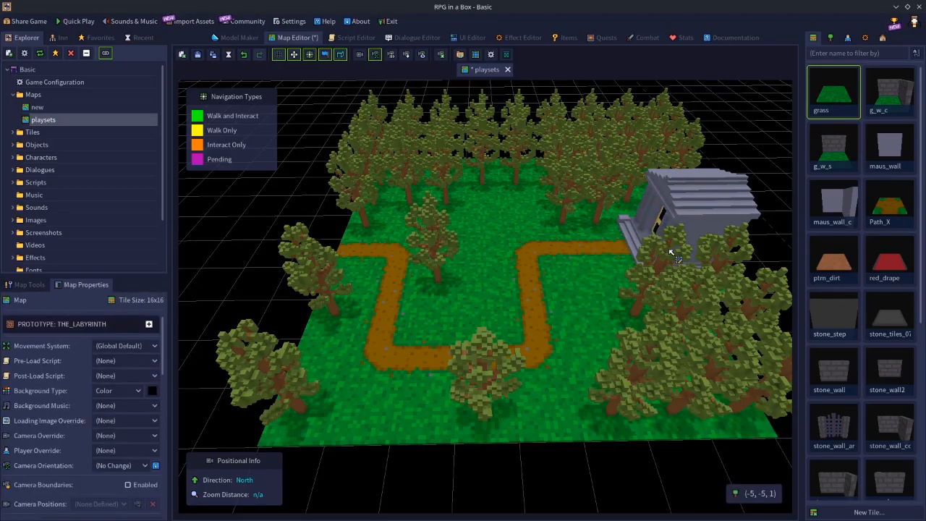
pyautogui.click(671, 252)
pyautogui.press('Delete')
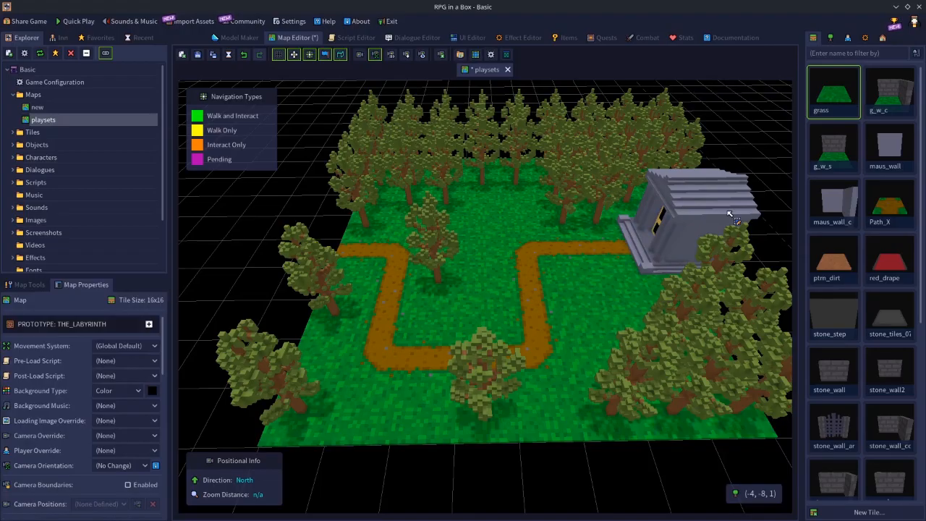
pyautogui.scroll(-2, 608, 300)
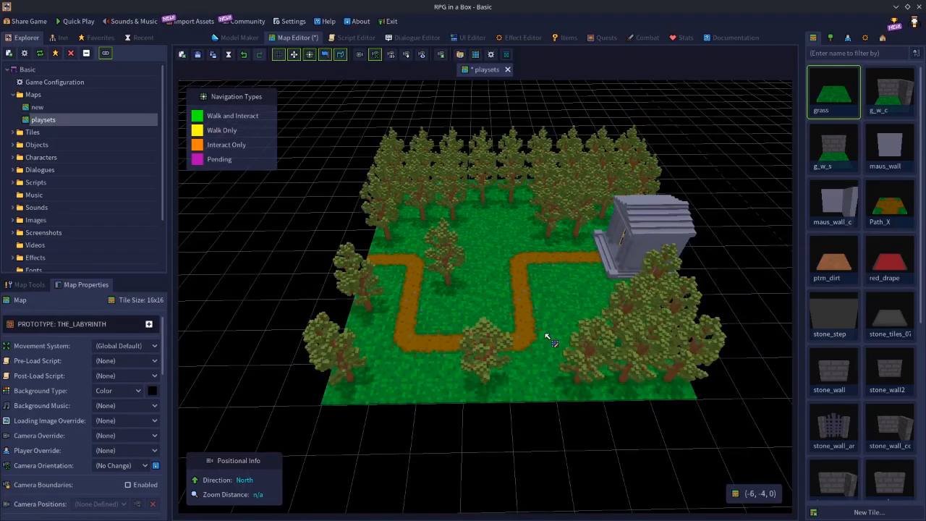
pyautogui.scroll(1, 533, 352)
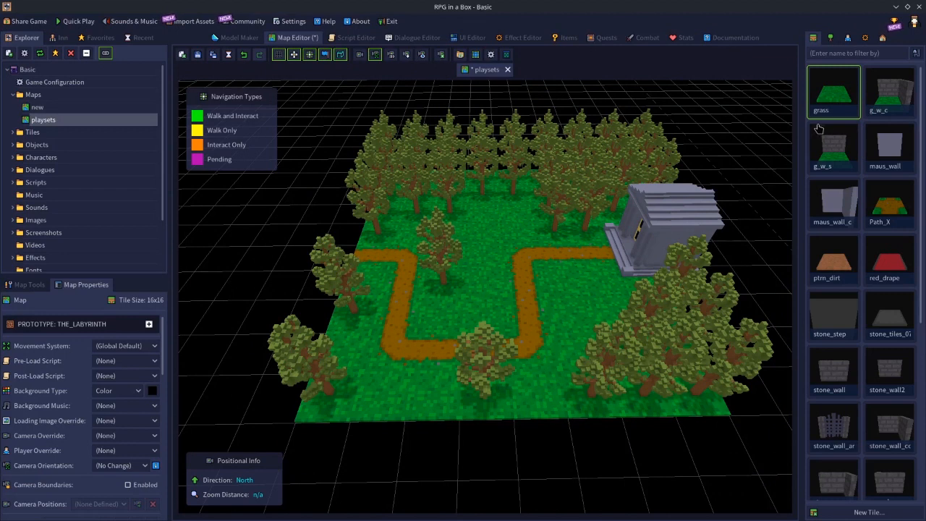
# Place a plinth object in the clearing just north of the path's eastern bend
pyautogui.click(830, 42)
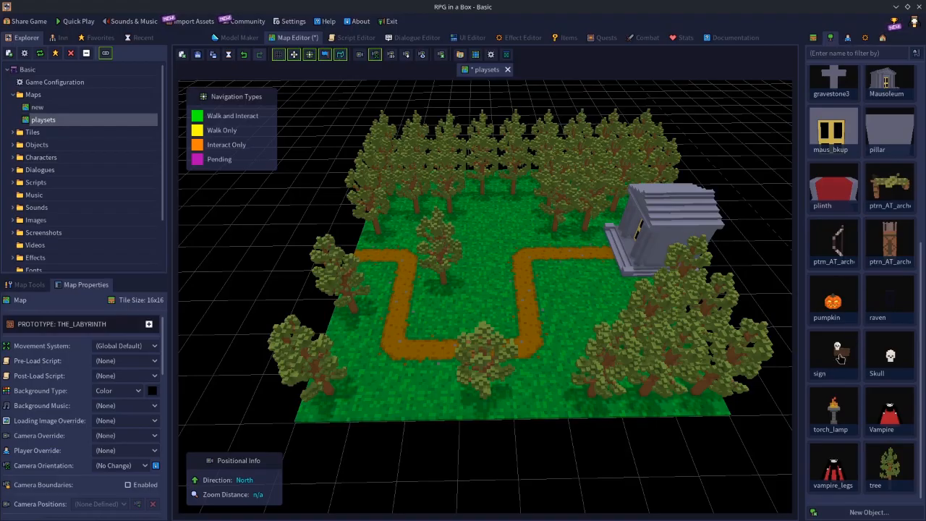
pyautogui.click(837, 205)
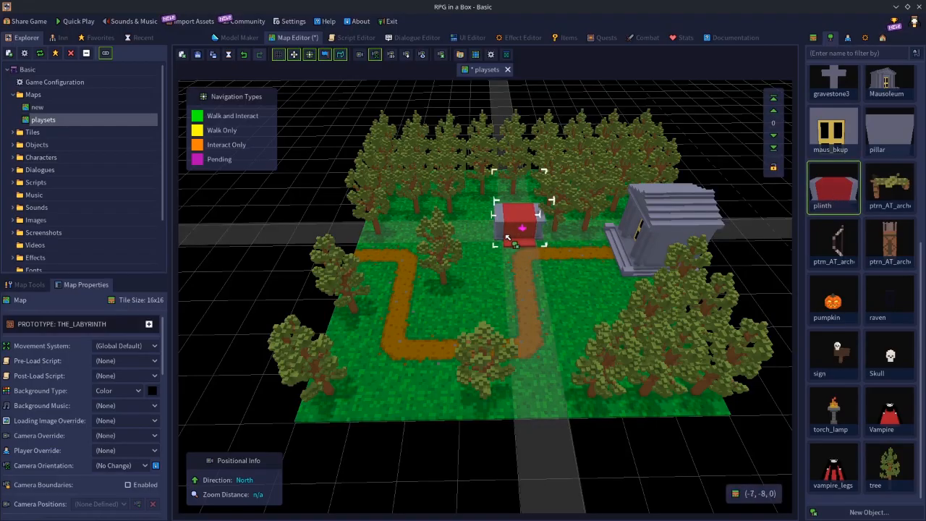
pyautogui.click(523, 230)
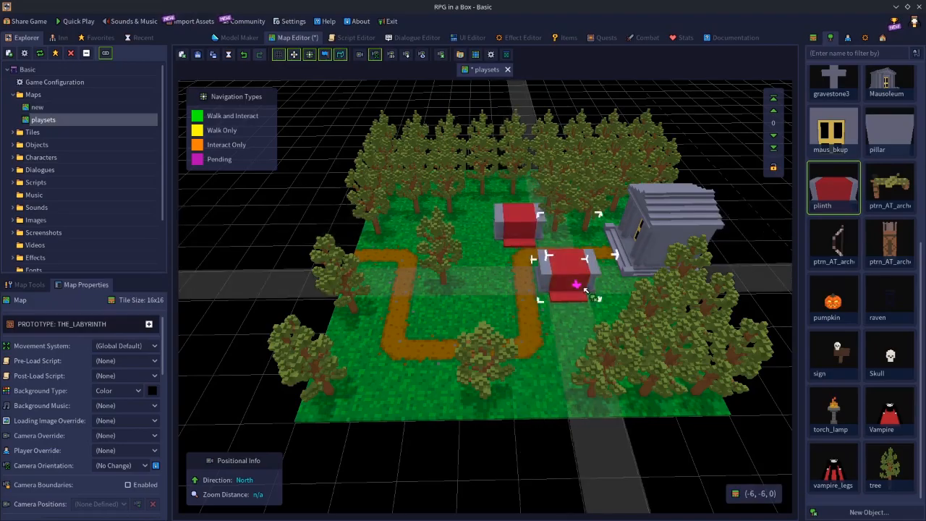
# Make the plinth an item container and add a pumpkin to its items
pyautogui.click(533, 227)
pyautogui.scroll(-5, 83, 463)
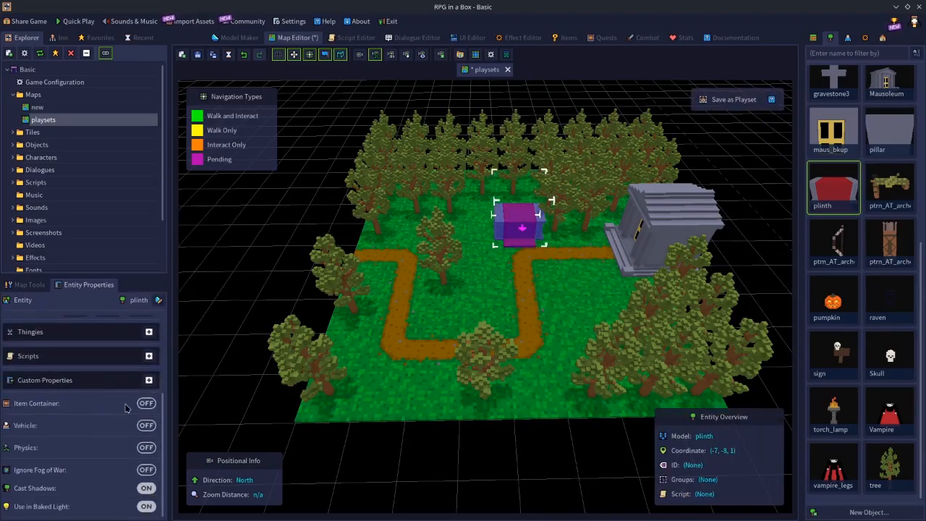
pyautogui.click(146, 403)
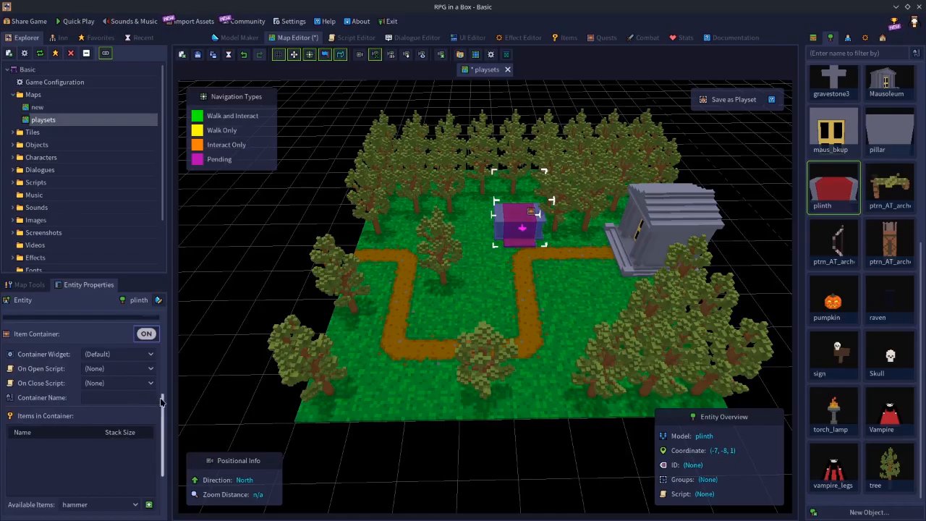
pyautogui.click(135, 504)
pyautogui.click(84, 513)
pyautogui.click(148, 505)
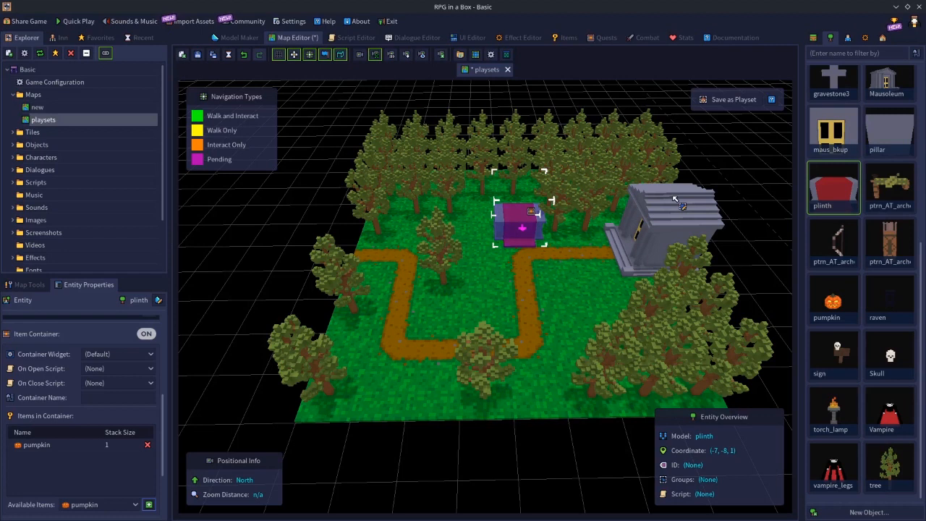
# Select the plinth with the neighbouring ground tiles and save the selection as a playset named container
pyautogui.click(490, 239)
pyautogui.keyDown('shift'); pyautogui.click(491, 250); pyautogui.keyUp('shift')
pyautogui.keyDown('shift'); pyautogui.click(516, 253); pyautogui.keyUp('shift')
pyautogui.keyDown('shift'); pyautogui.click(552, 250); pyautogui.keyUp('shift')
pyautogui.keyDown('shift'); pyautogui.click(522, 232); pyautogui.keyUp('shift')
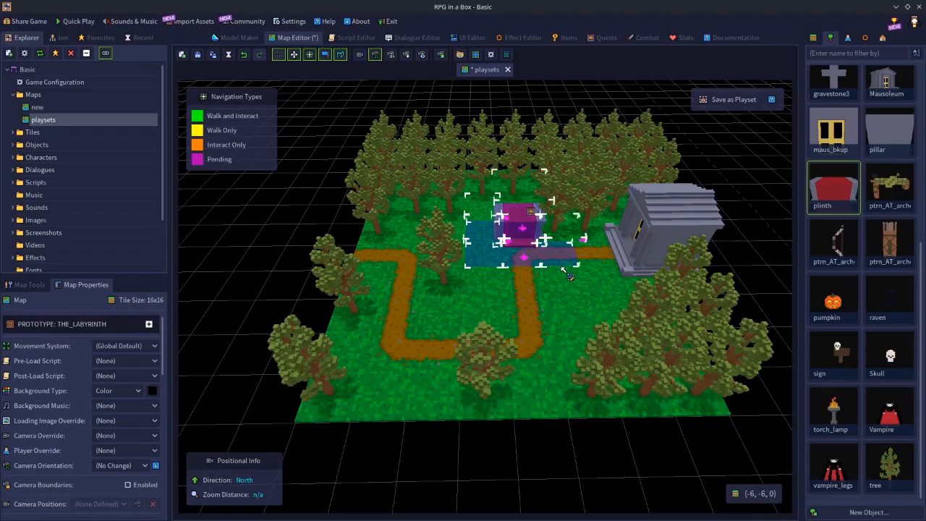
pyautogui.hotkey('ctrl', 'p')
pyautogui.write('container')
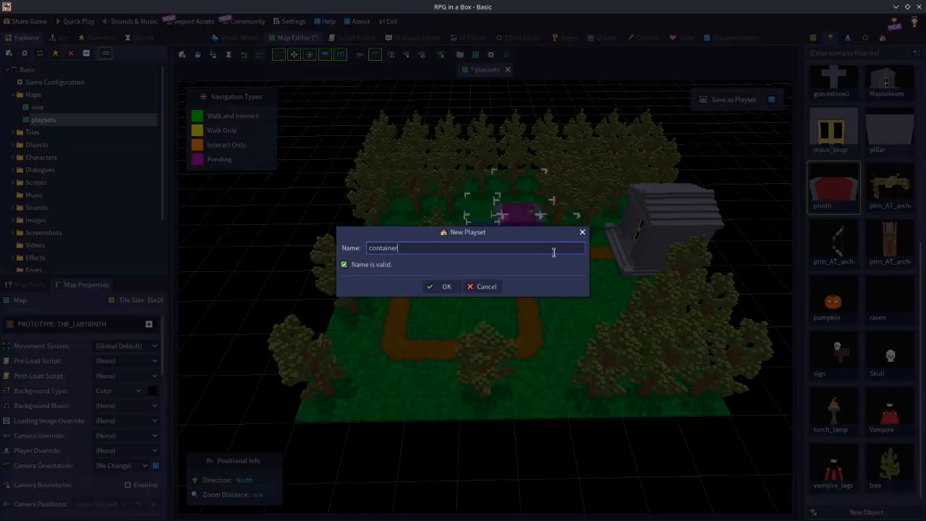
pyautogui.press('Return')
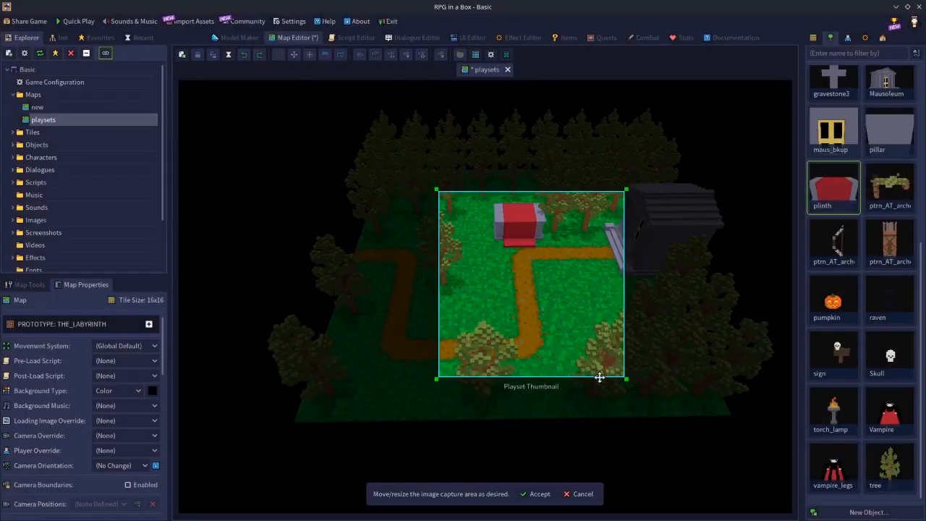
# Shrink the playset thumbnail's capture area, center it around the plinth and accept it
pyautogui.moveTo(624, 377); pyautogui.dragTo(571, 324)
pyautogui.moveTo(538, 285); pyautogui.dragTo(557, 249)
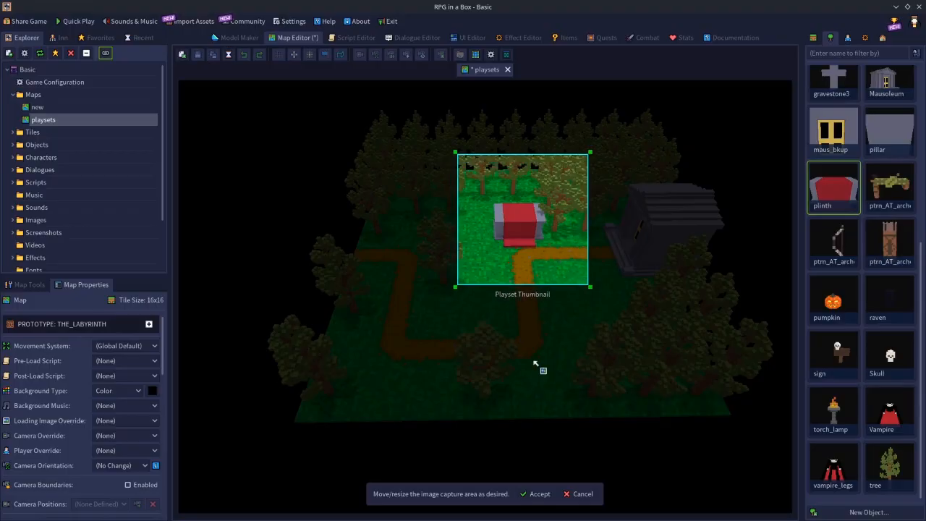
pyautogui.click(538, 494)
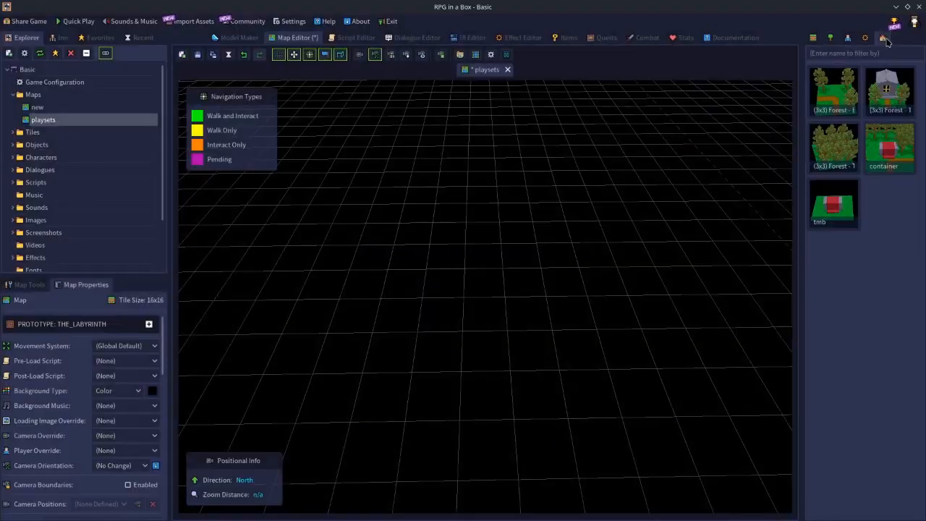
# Place the tmb playset on the empty map and leave placement mode
pyautogui.click(851, 194)
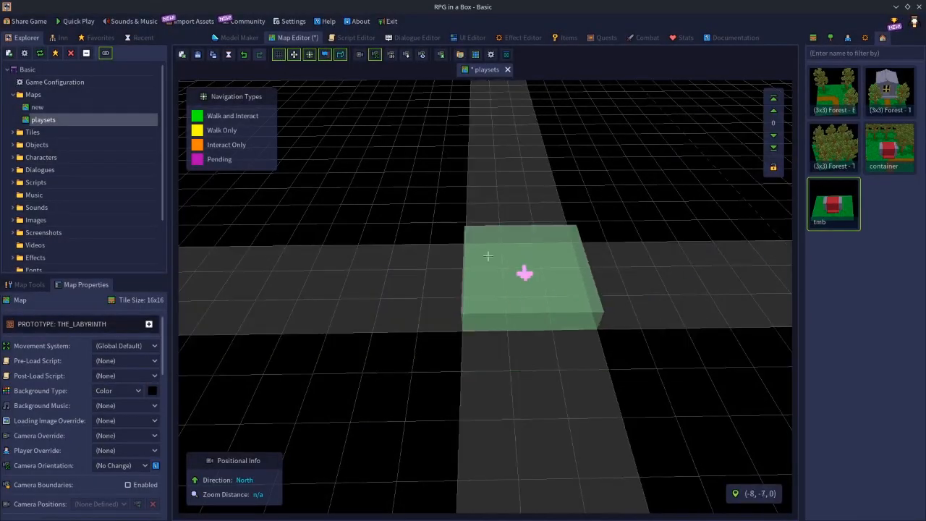
pyautogui.click(435, 225)
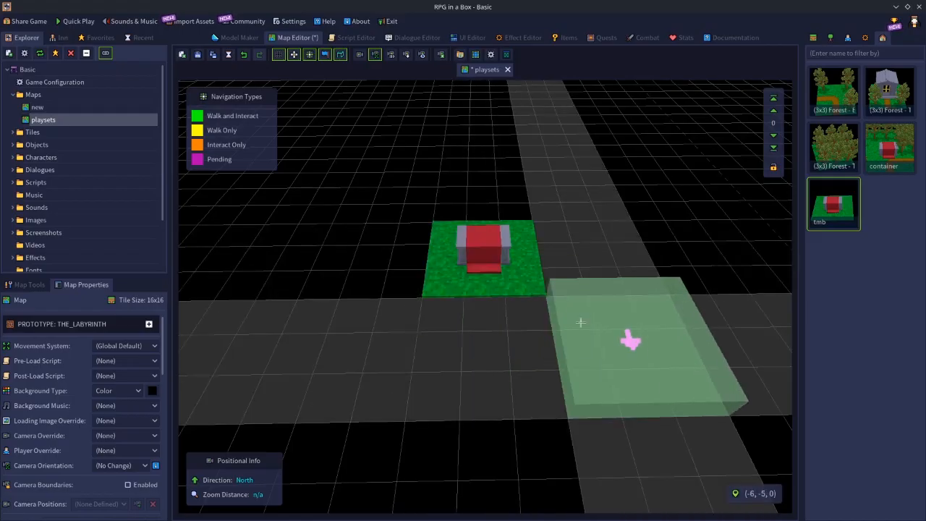
pyautogui.press('Escape')
# Examine the entity properties of the plinth placed with the tmb playset, including its item container setting
pyautogui.click(500, 260)
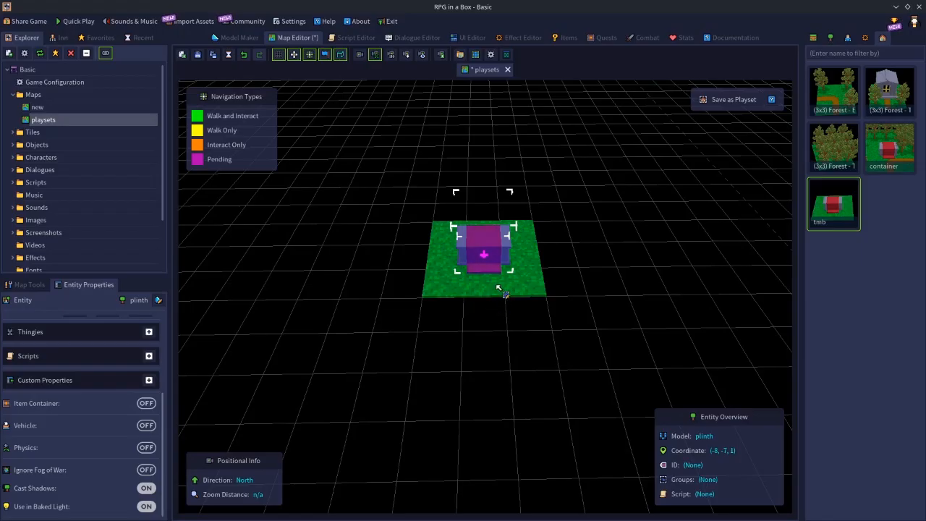
pyautogui.scroll(2, 113, 449)
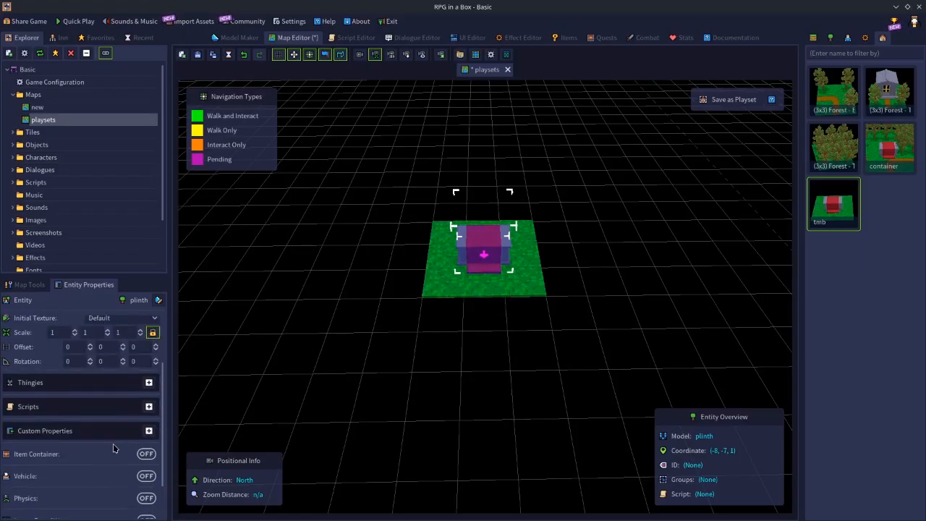
pyautogui.scroll(2, 113, 448)
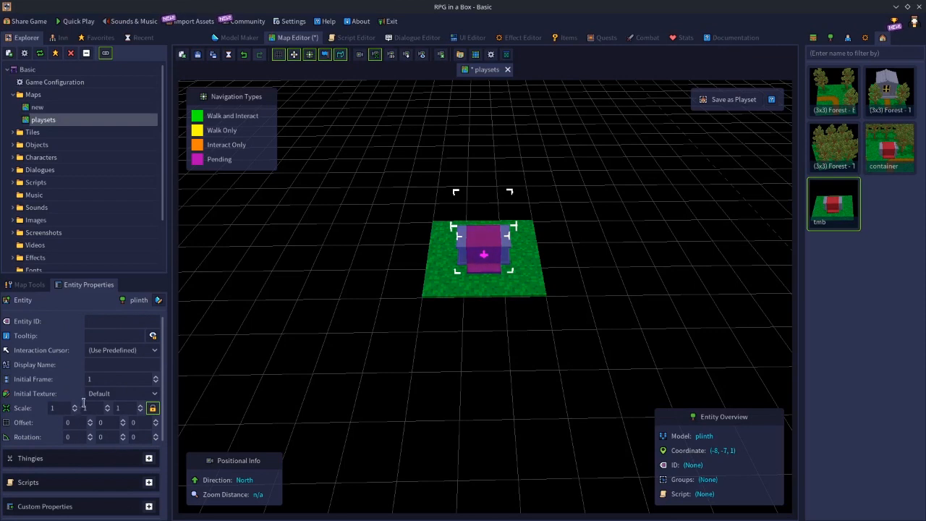
pyautogui.scroll(-2, 84, 424)
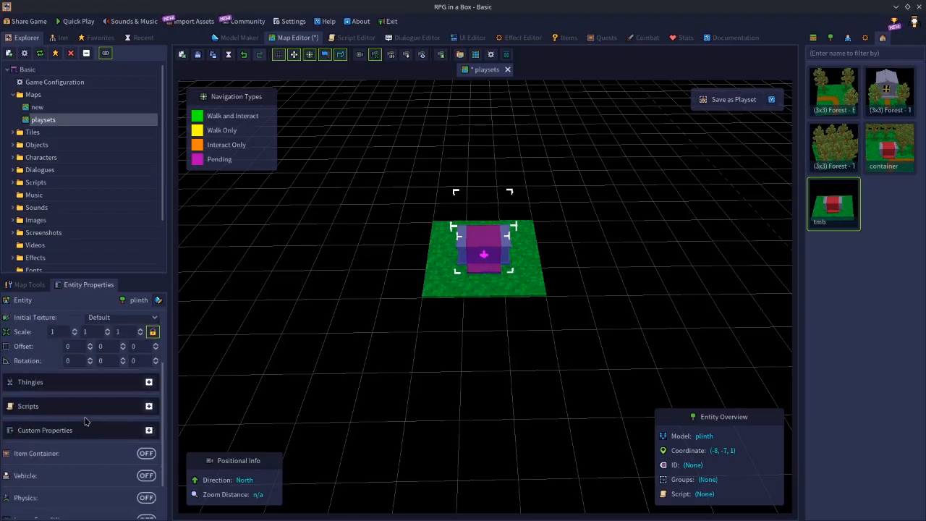
pyautogui.scroll(-1, 84, 423)
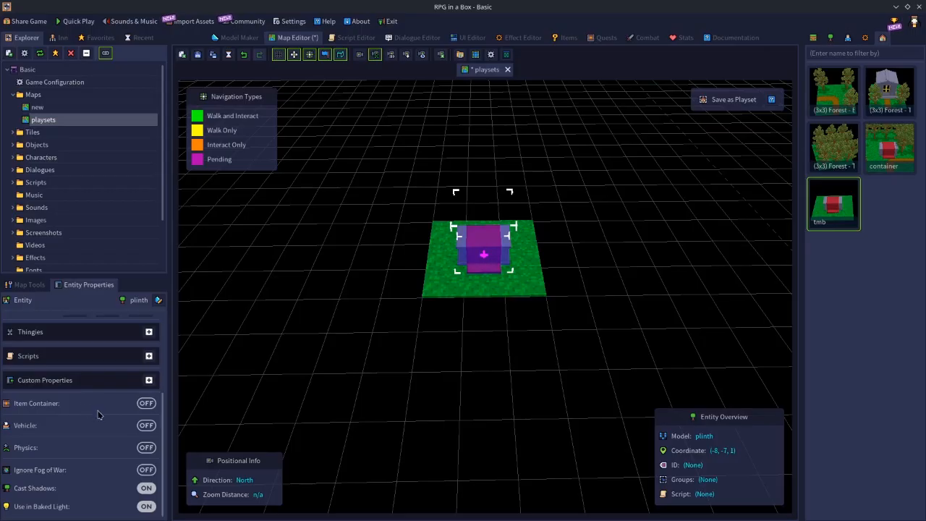
pyautogui.scroll(4, 102, 414)
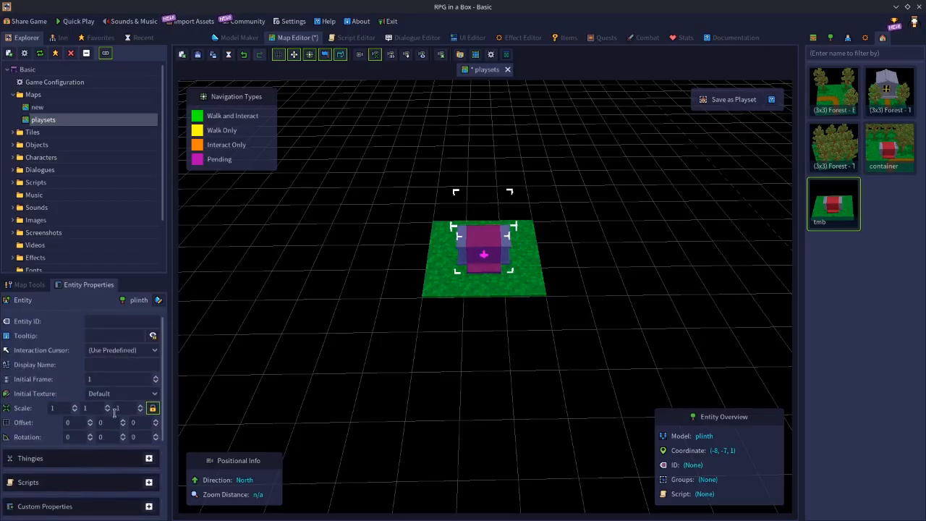
pyautogui.scroll(-2, 360, 384)
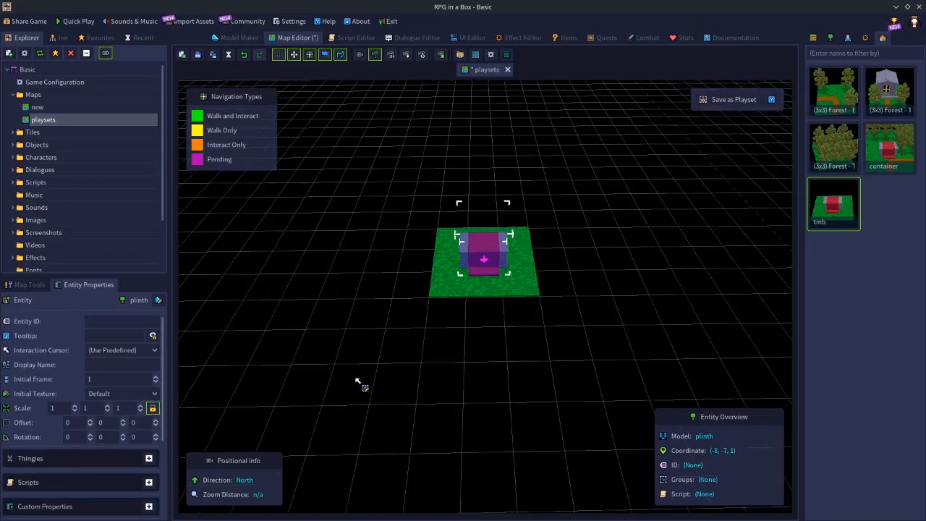
pyautogui.scroll(2, 359, 384)
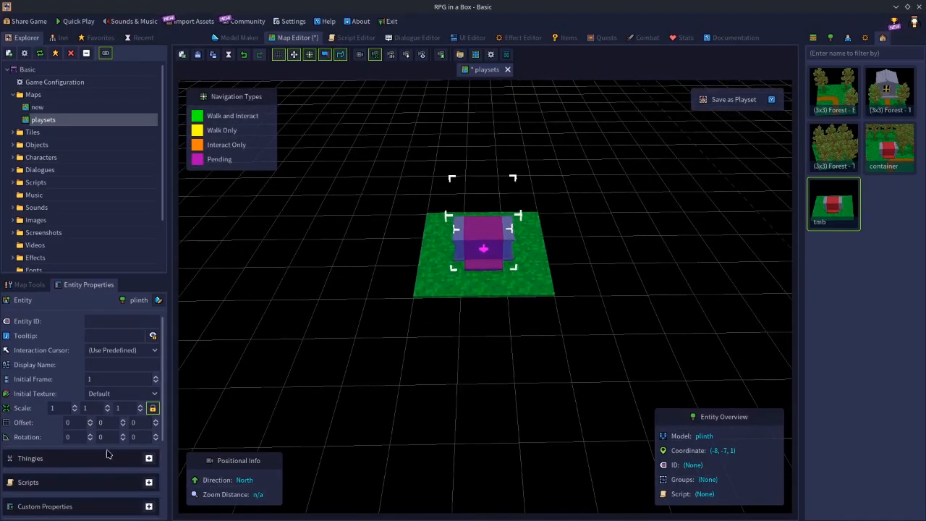
pyautogui.scroll(-2, 94, 442)
# Enable the Door thingy on the selected plinth and switch it off again, dismissing the notices
pyautogui.click(148, 408)
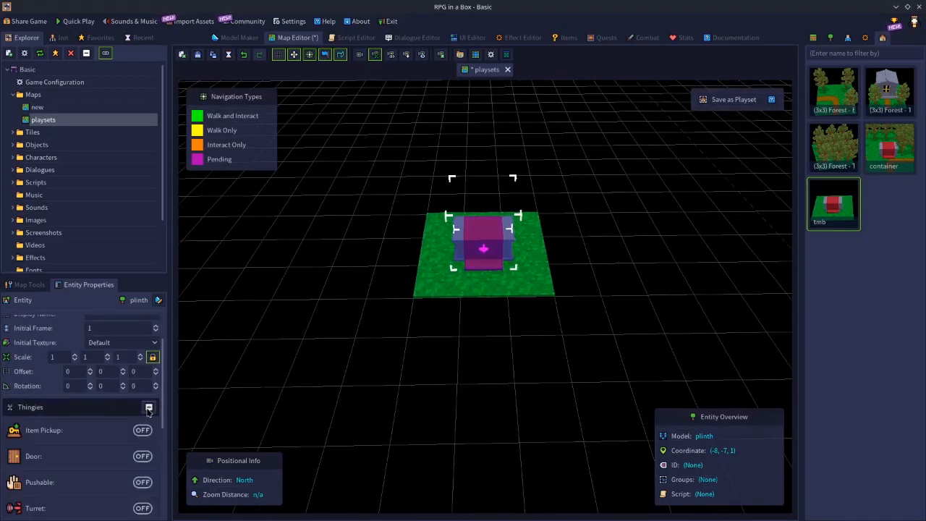
pyautogui.click(144, 457)
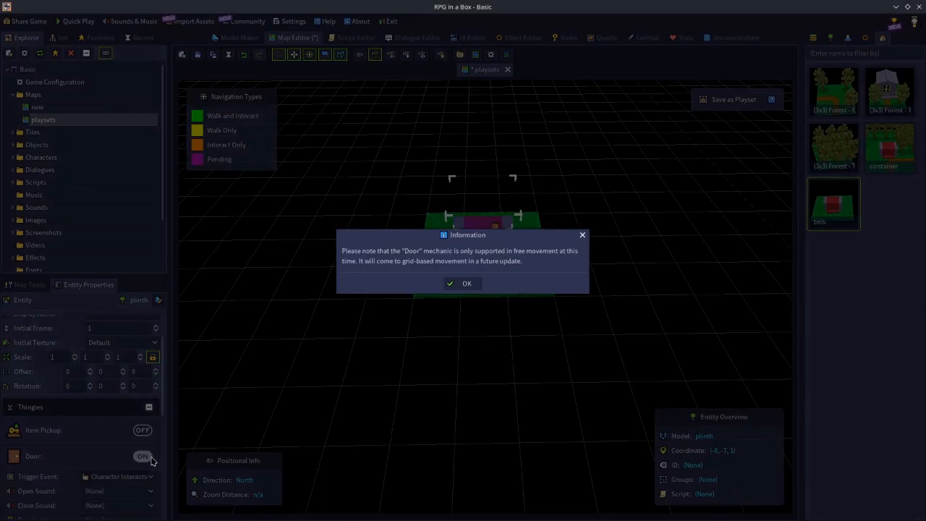
pyautogui.click(456, 283)
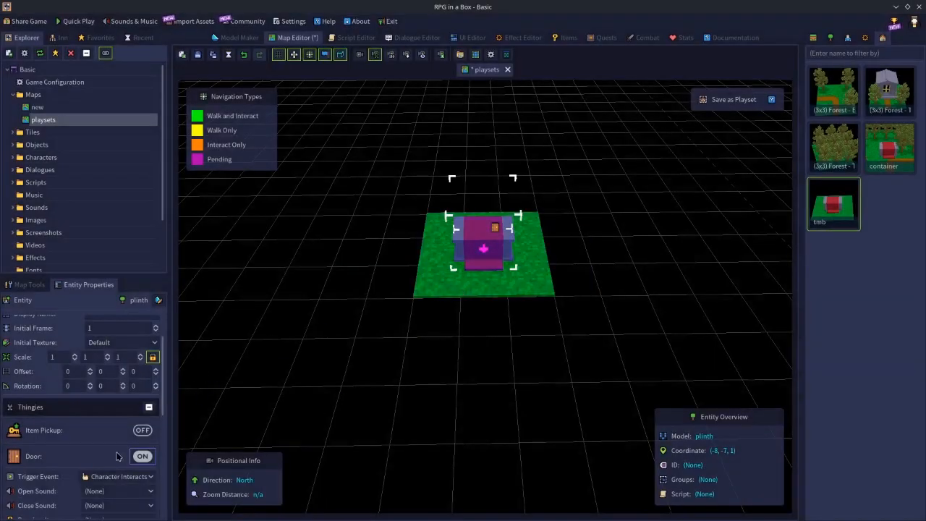
pyautogui.click(142, 457)
pyautogui.click(462, 283)
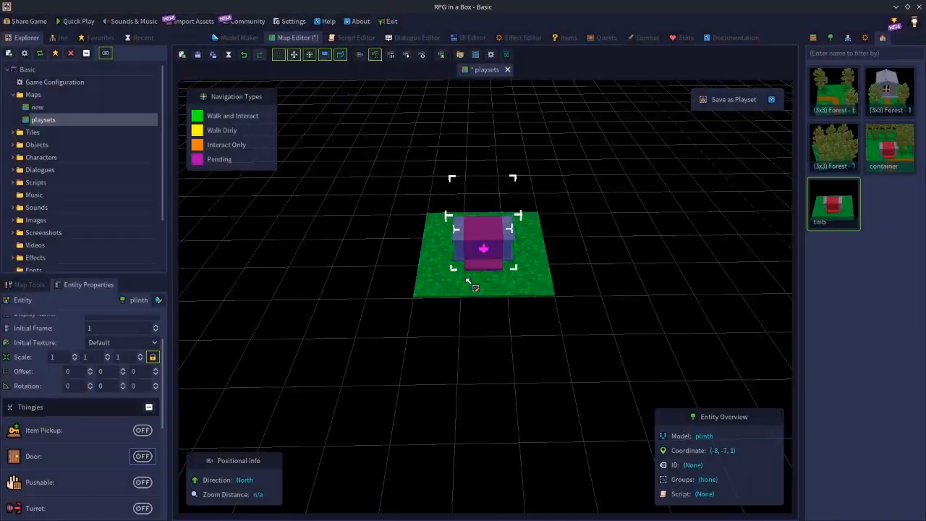
# Open the gravestone object in the Model Maker and look through its model properties
pyautogui.click(832, 38)
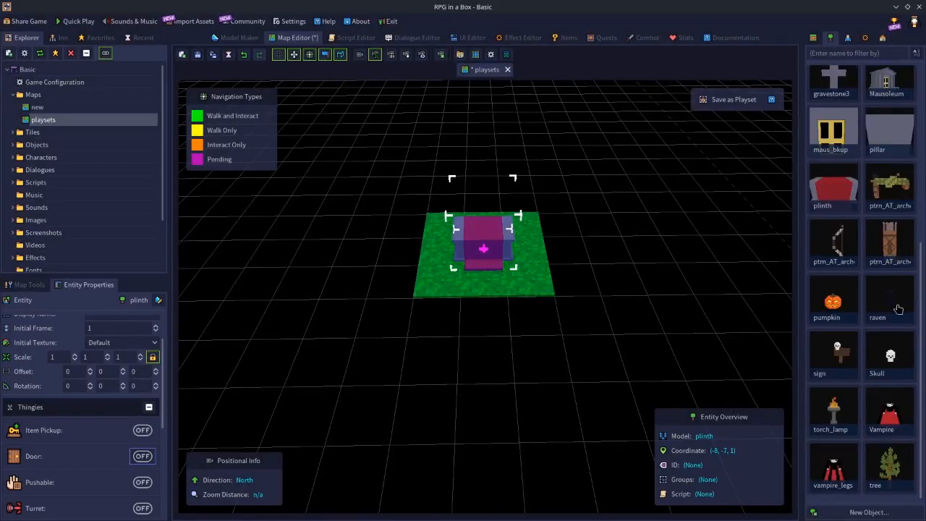
pyautogui.scroll(3, 897, 300)
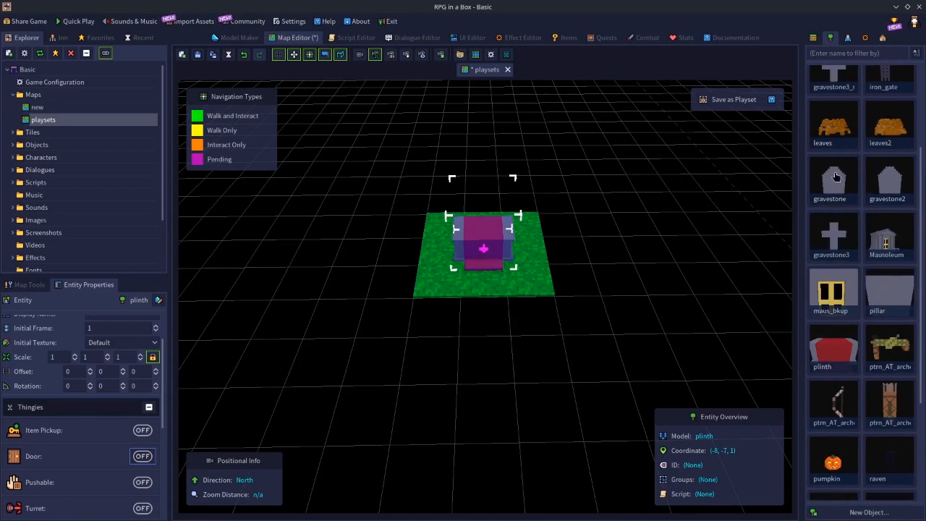
pyautogui.doubleClick(836, 176)
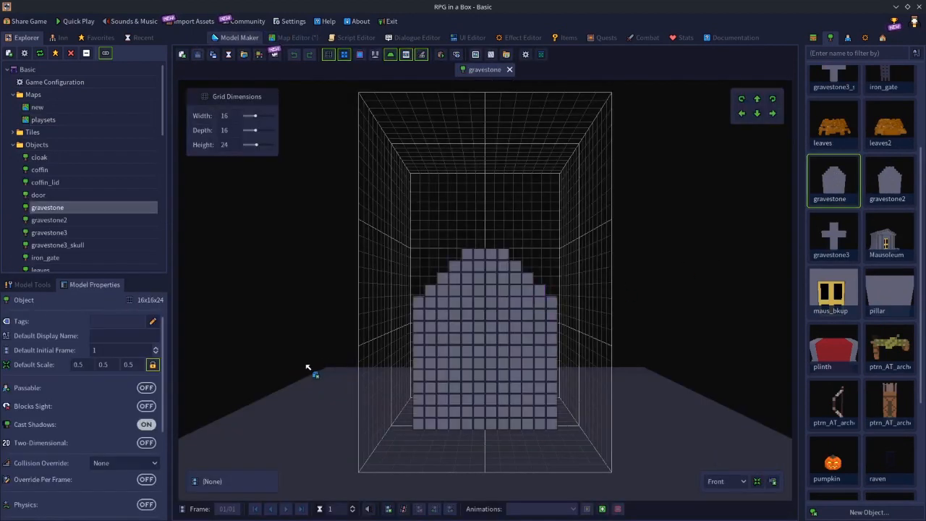
pyautogui.scroll(-4, 125, 398)
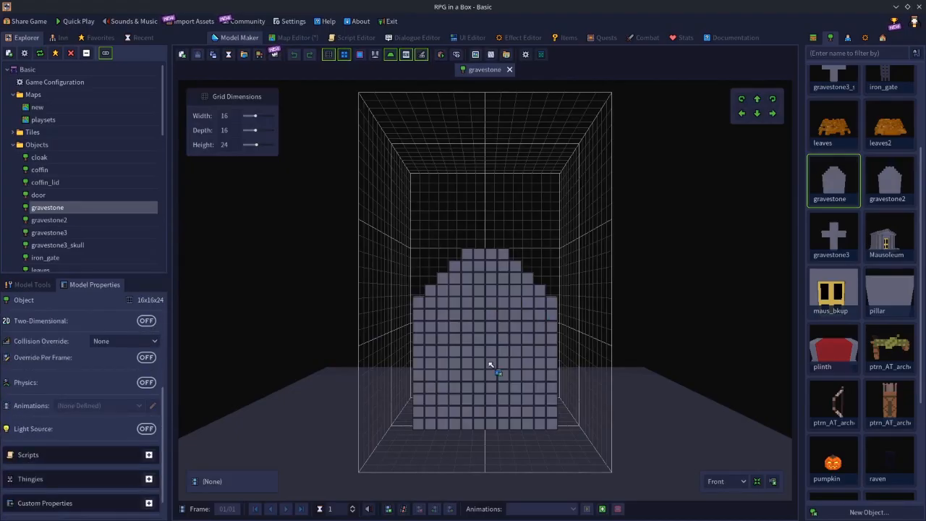
pyautogui.scroll(-1, 99, 391)
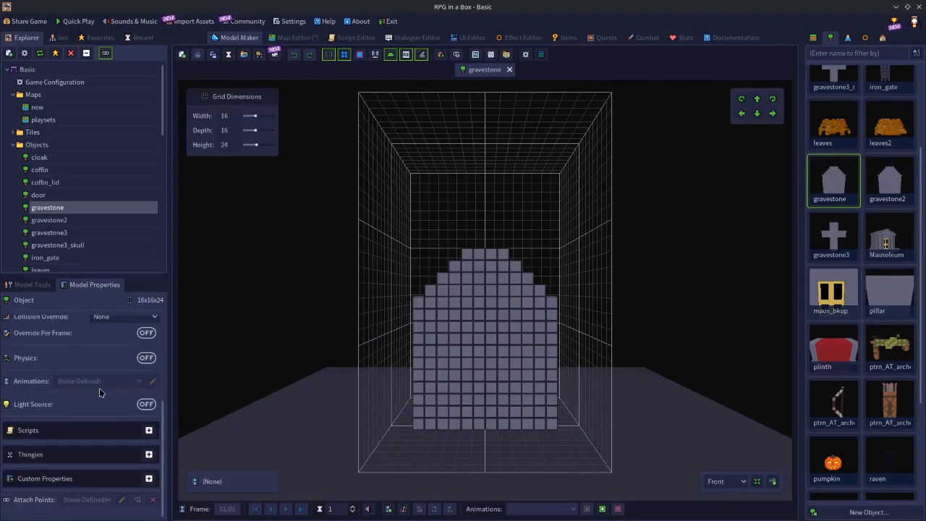
# Enable the Door thingy on the gravestone model and switch it off again, dismissing the notices
pyautogui.click(148, 454)
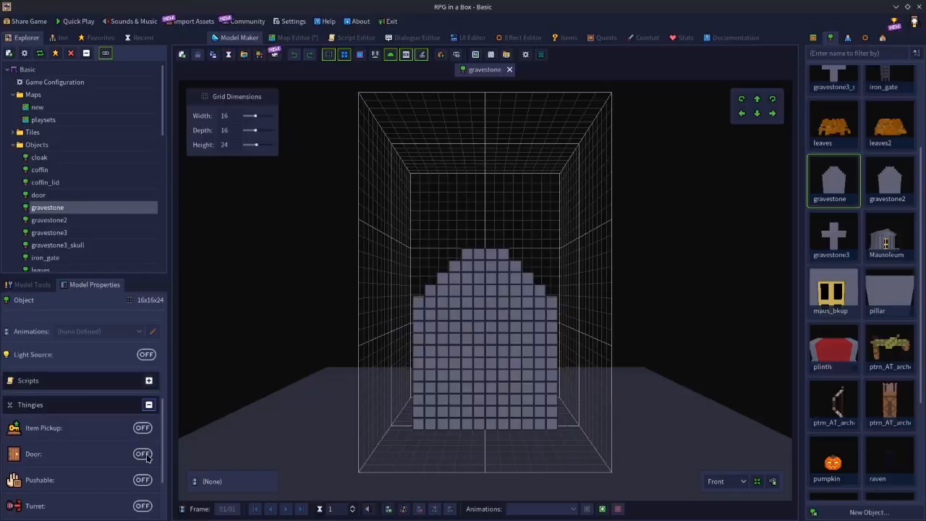
pyautogui.click(143, 453)
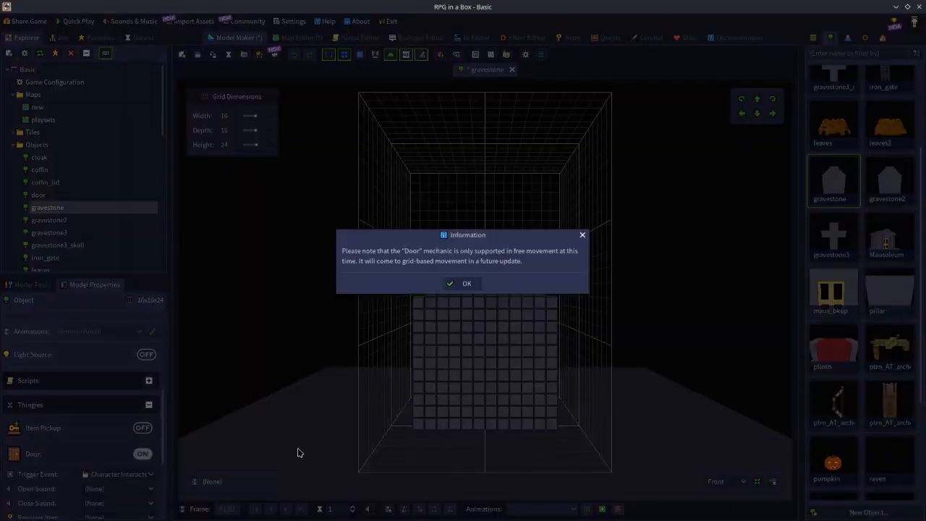
pyautogui.click(467, 283)
pyautogui.click(140, 456)
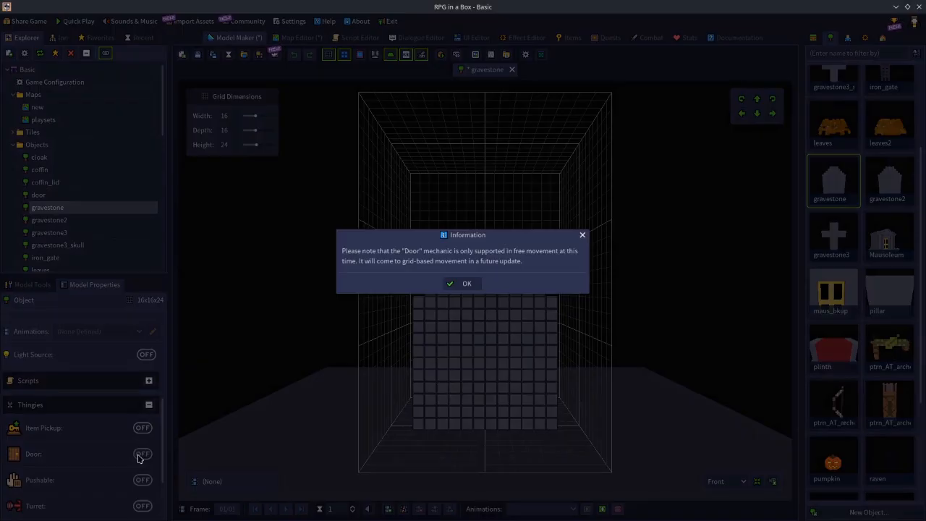
pyautogui.click(469, 287)
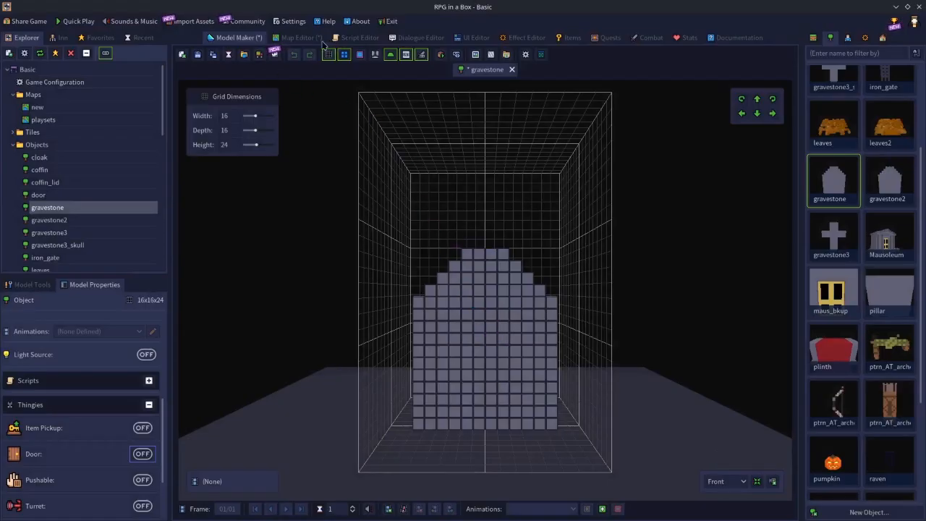
# Return to the playsets map containing the placed plinth
pyautogui.click(298, 38)
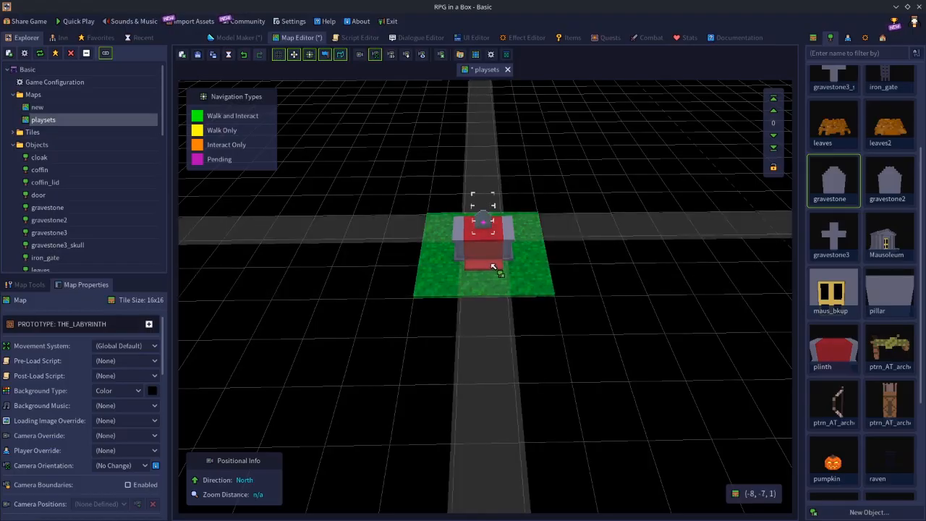
pyautogui.press('ctrl')
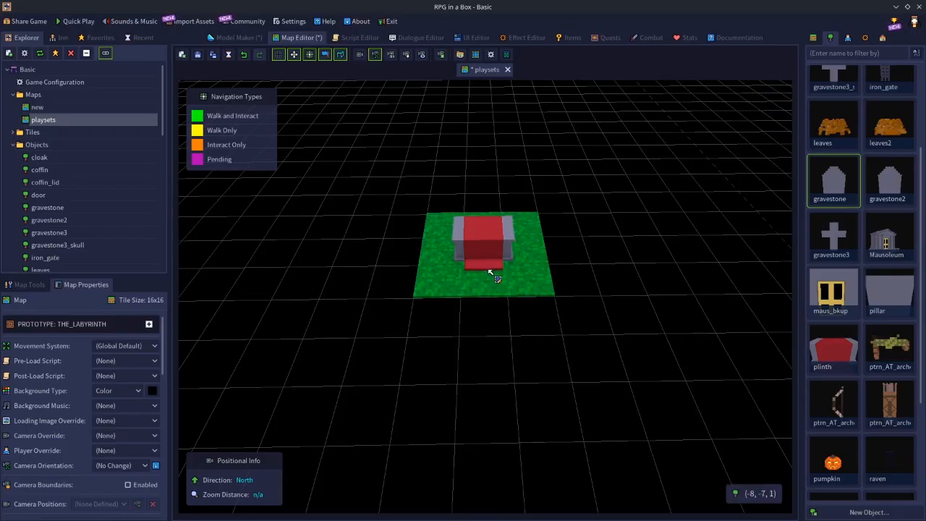
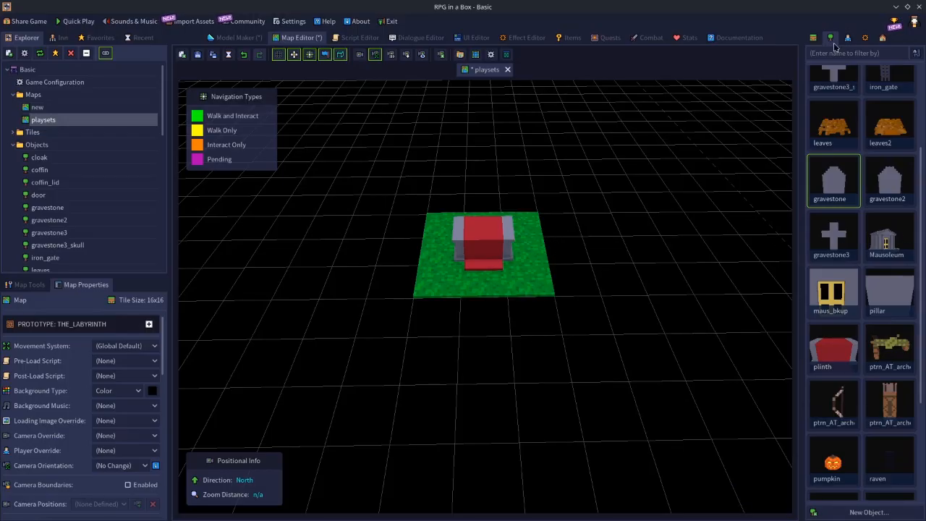
# Open the plinth object in the Model Maker, examine its model properties and Thingies, and return to the playsets map
pyautogui.doubleClick(830, 350)
pyautogui.moveTo(708, 236); pyautogui.dragTo(233, 398, button='right')
pyautogui.scroll(-3, 80, 402)
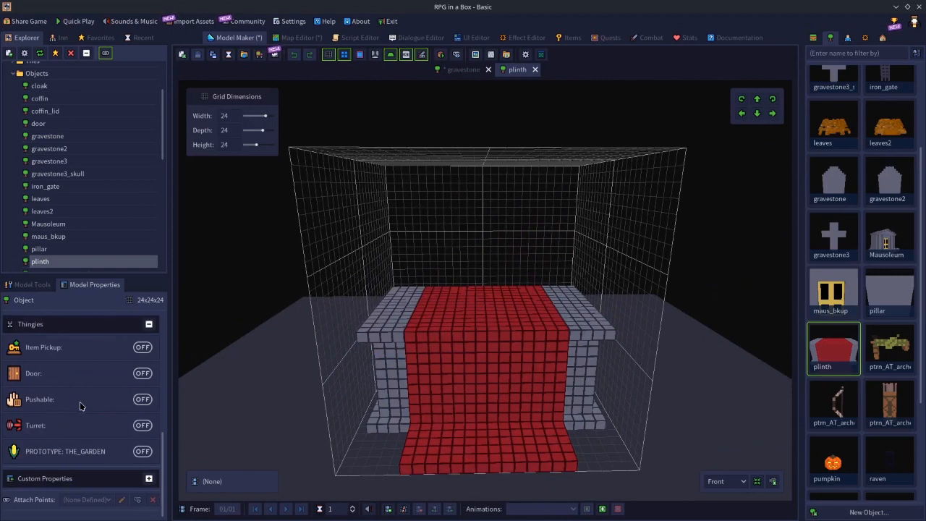
pyautogui.scroll(4, 105, 391)
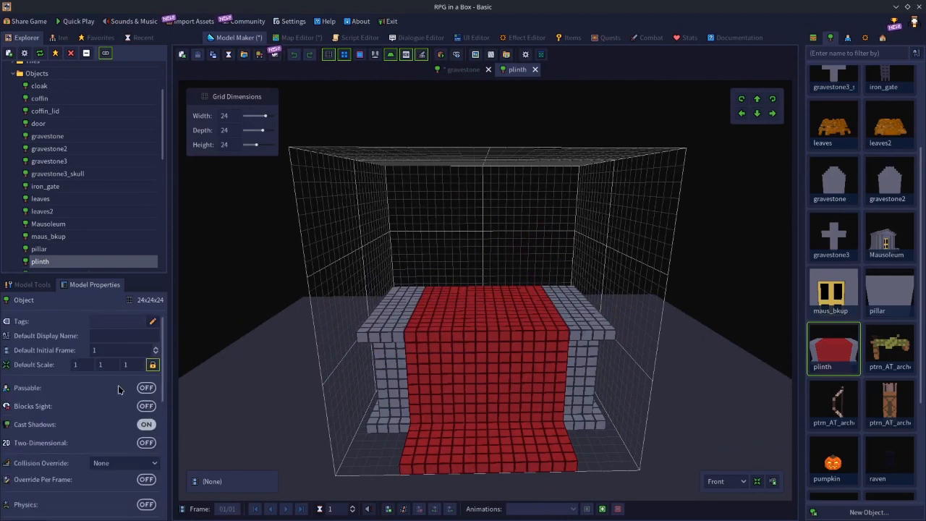
pyautogui.scroll(-4, 131, 384)
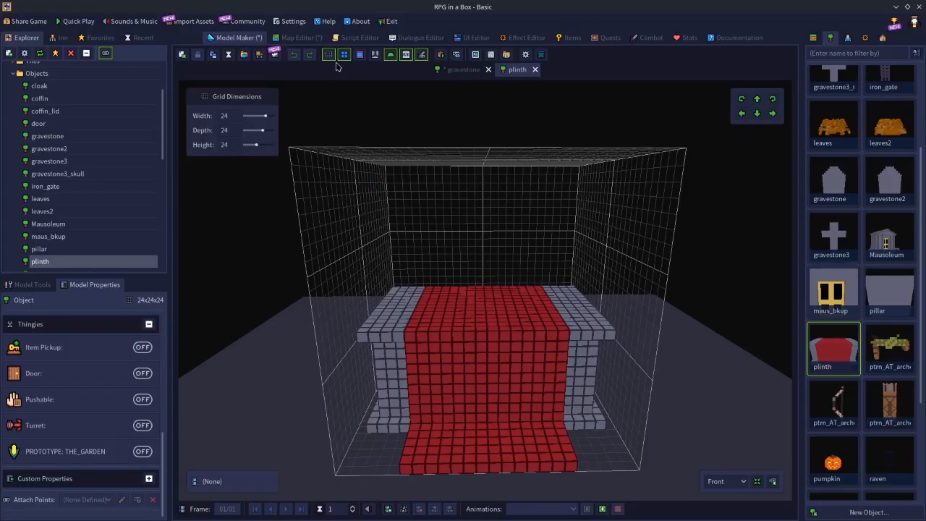
pyautogui.click(295, 40)
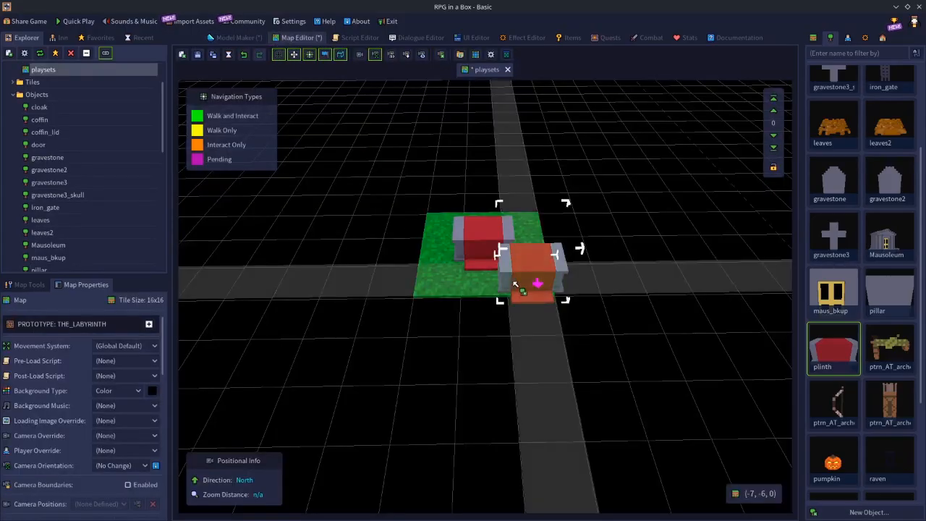
# Select the plinth placed on the grass, look through its entity properties, and deselect it
pyautogui.click(507, 279)
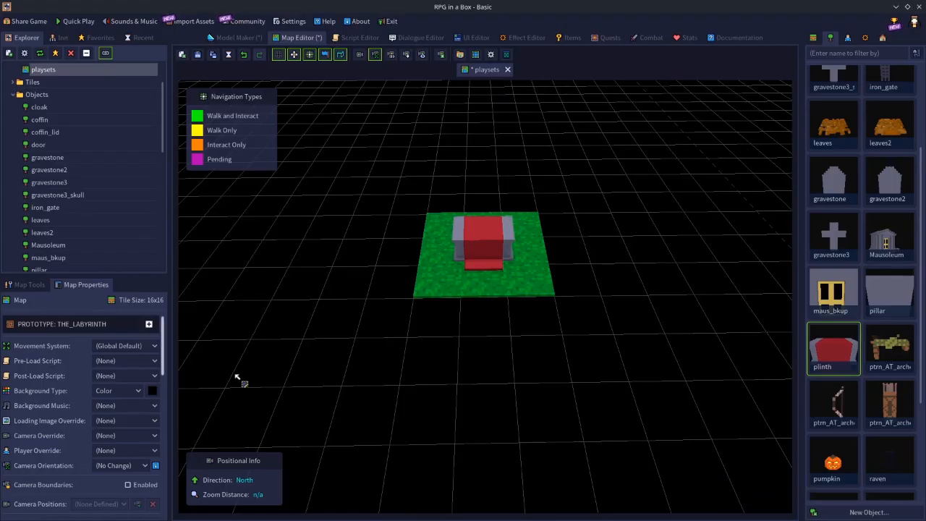
pyautogui.click(472, 241)
pyautogui.scroll(-5, 98, 437)
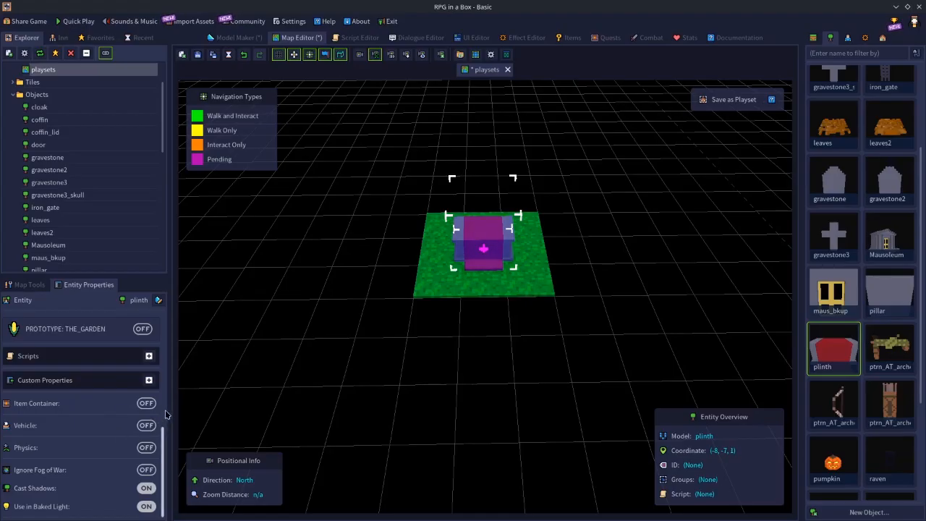
pyautogui.click(420, 341)
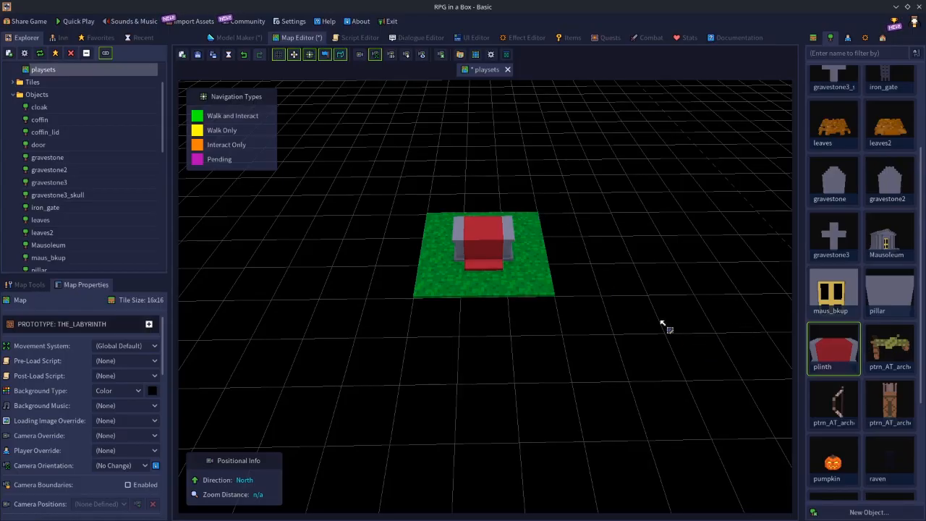
# Select the whole 3x3 grass patch together with its plinth and delete it from the map
pyautogui.scroll(-2, 526, 290)
pyautogui.scroll(2, 527, 291)
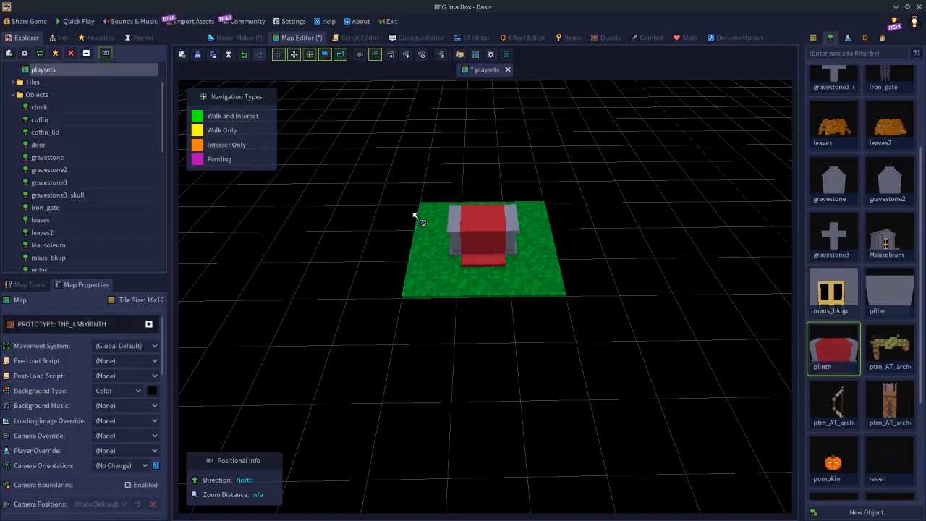
pyautogui.moveTo(427, 212); pyautogui.dragTo(551, 292)
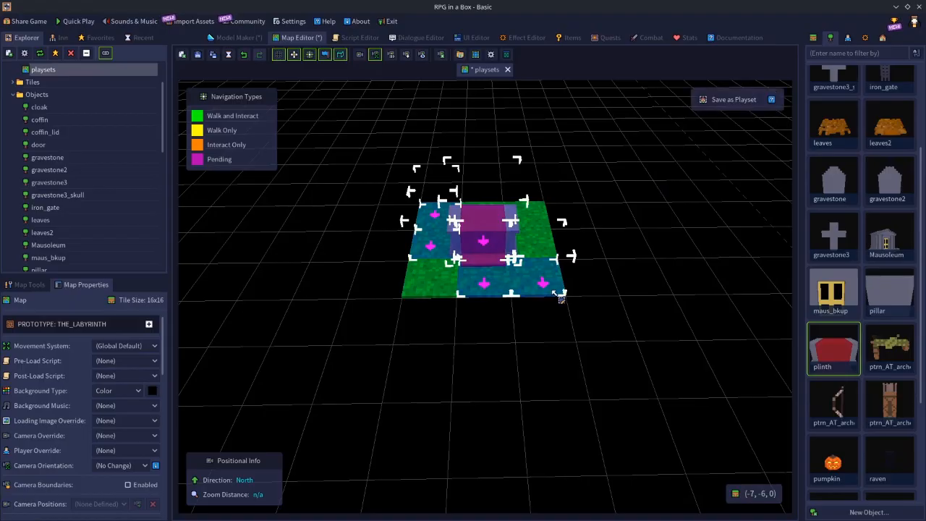
pyautogui.moveTo(426, 210); pyautogui.dragTo(550, 297)
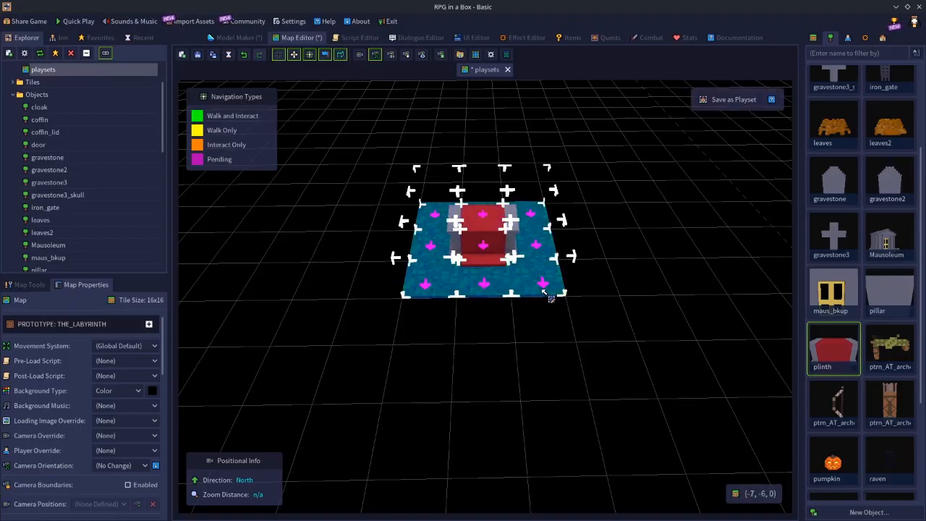
pyautogui.press('Delete')
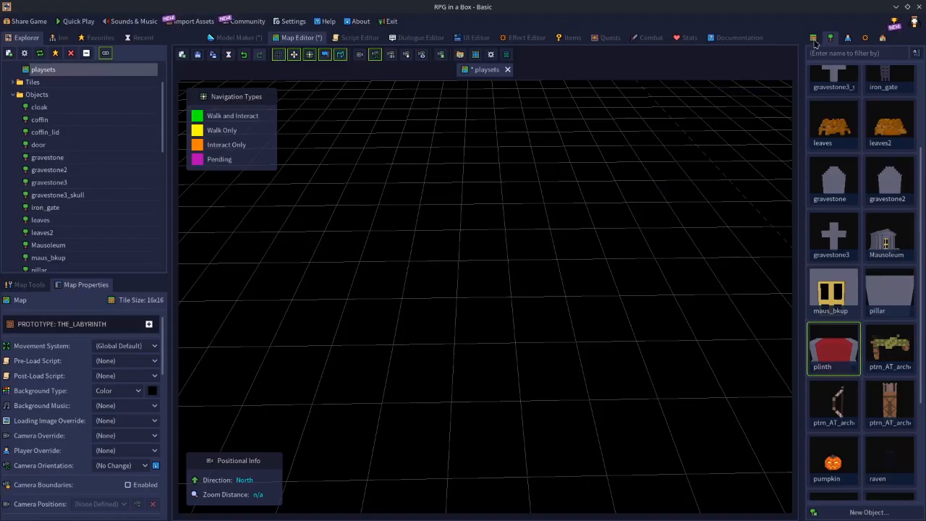
# Paint a 3x3 patch of grass tiles and place a skeleton character on its centre tile
pyautogui.click(814, 40)
pyautogui.click(827, 109)
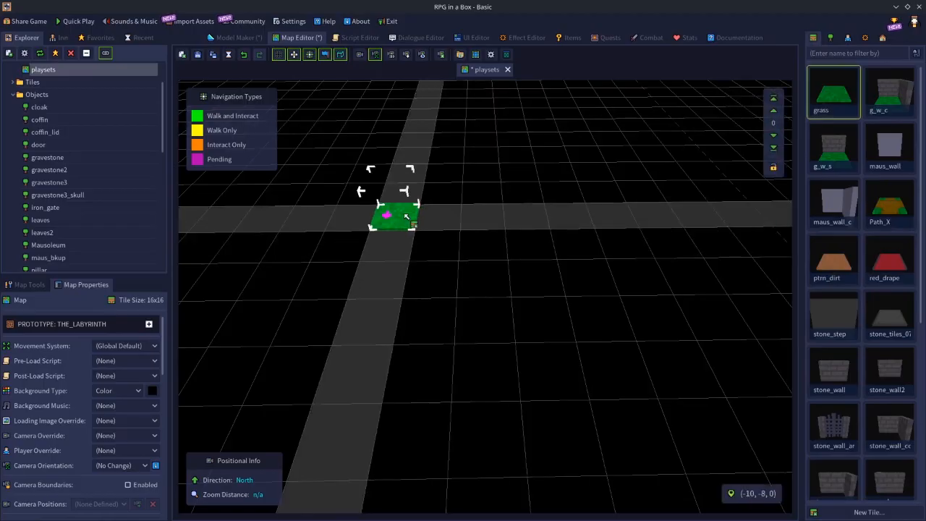
pyautogui.moveTo(423, 223); pyautogui.dragTo(482, 250)
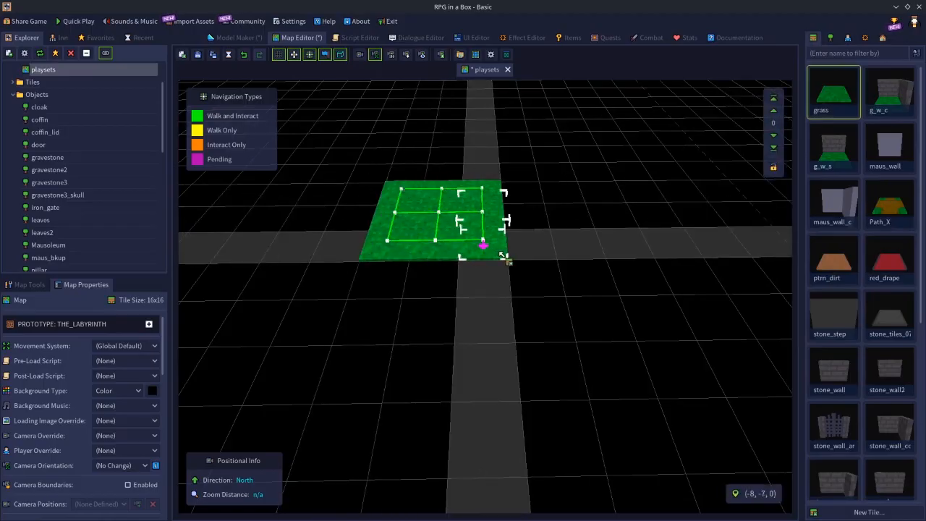
pyautogui.click(848, 38)
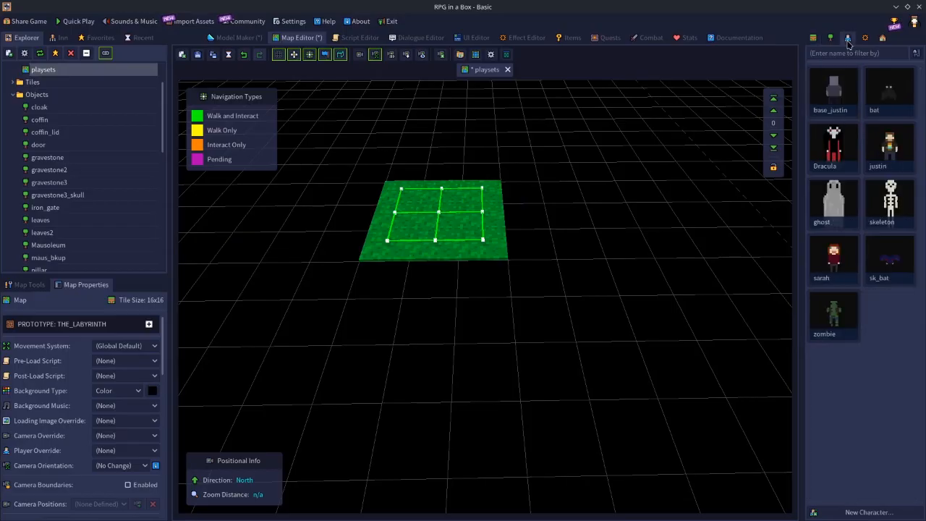
pyautogui.click(895, 205)
pyautogui.click(443, 215)
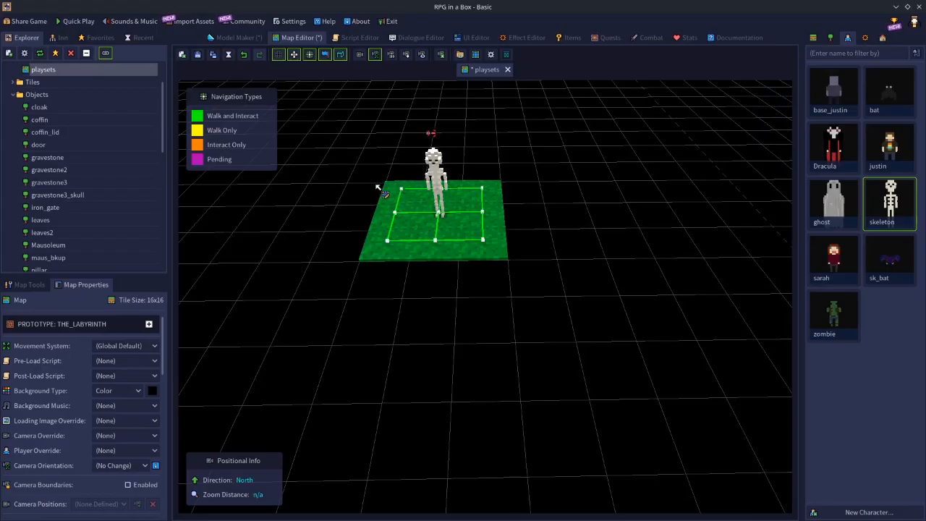
# Save the whole 3x3 grass patch with the skeleton as a playset named "test", framing its thumbnail around the patch
pyautogui.moveTo(396, 193); pyautogui.dragTo(483, 252)
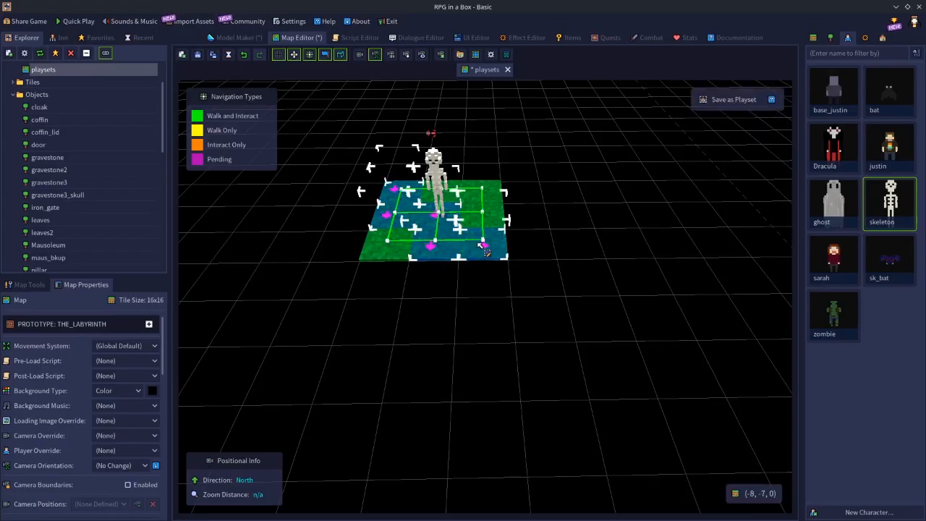
pyautogui.keyDown('shift'); pyautogui.moveTo(393, 190); pyautogui.dragTo(485, 241); pyautogui.keyUp('shift')
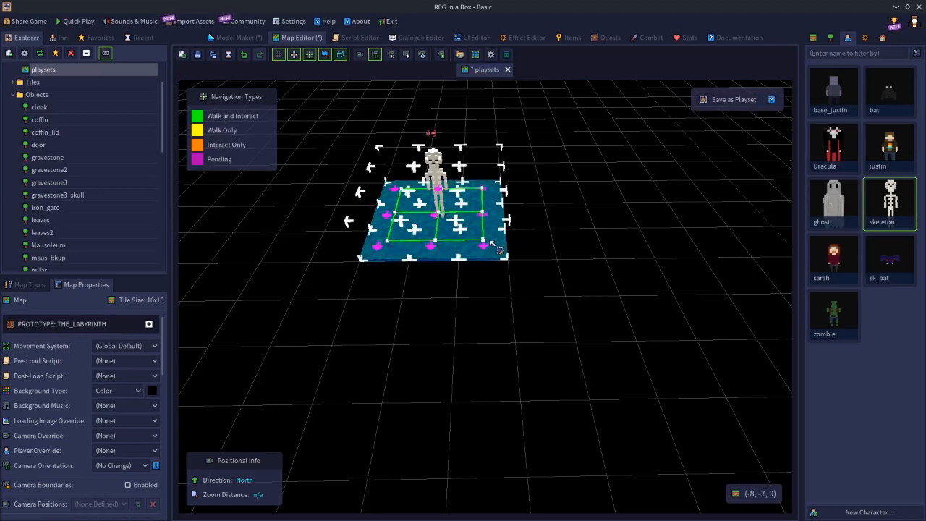
pyautogui.write('p')
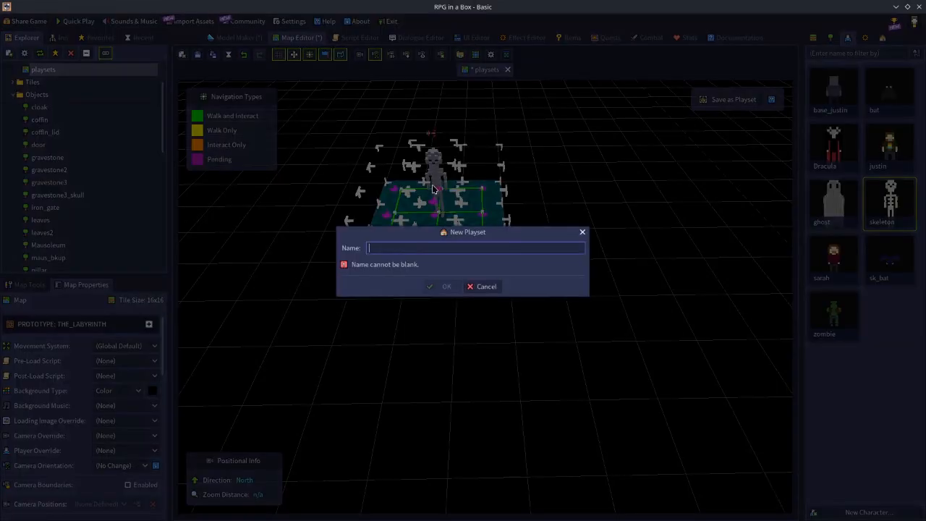
pyautogui.write('tes')
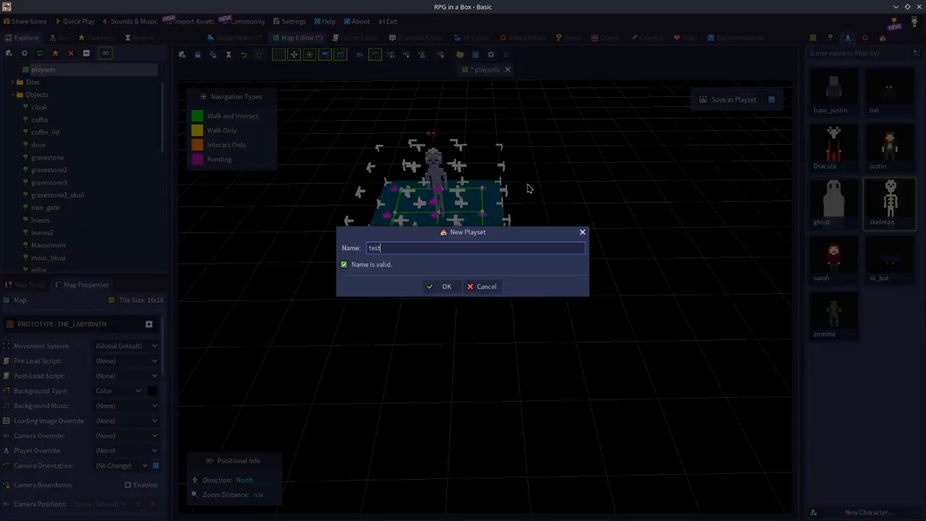
pyautogui.write('t')
pyautogui.press('Return')
pyautogui.moveTo(482, 246); pyautogui.dragTo(466, 214)
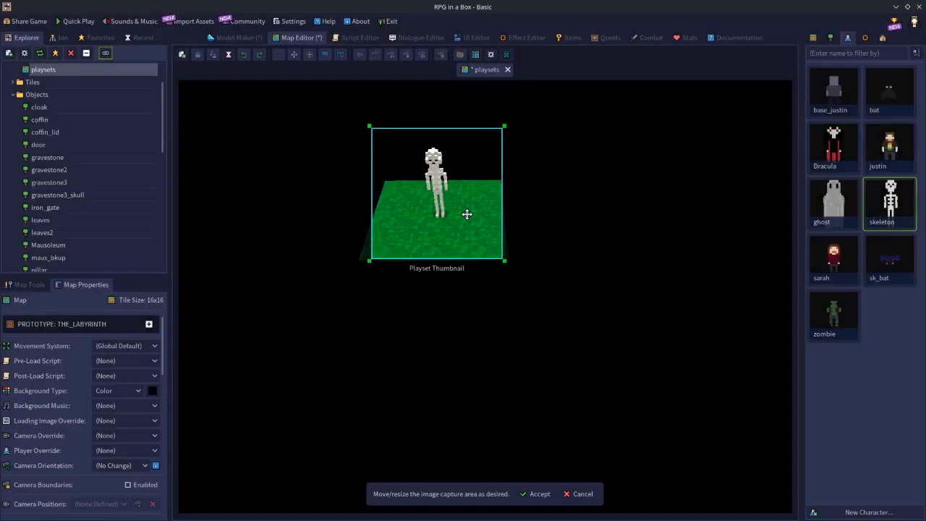
pyautogui.click(535, 494)
# Clear the original skeleton patch from the map and place the test playset starting at (-10, -8, 0)
pyautogui.click(480, 283)
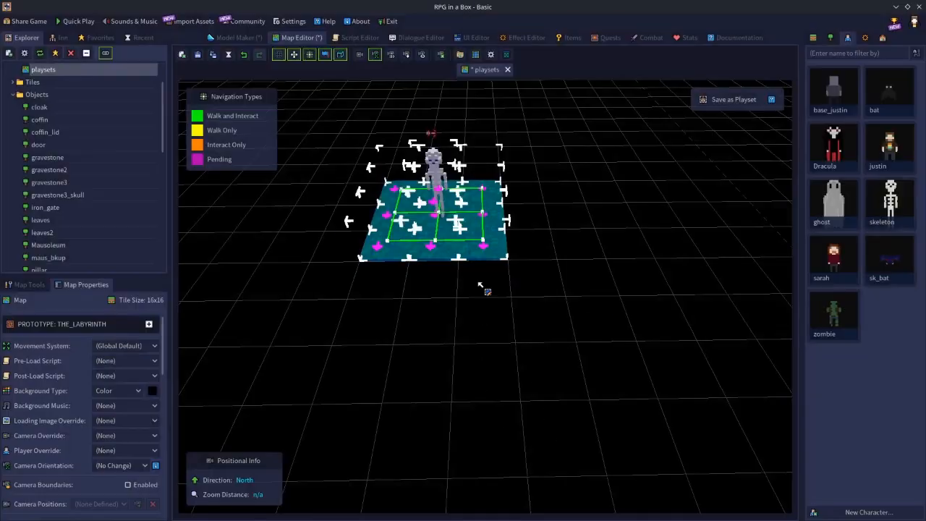
pyautogui.click(882, 39)
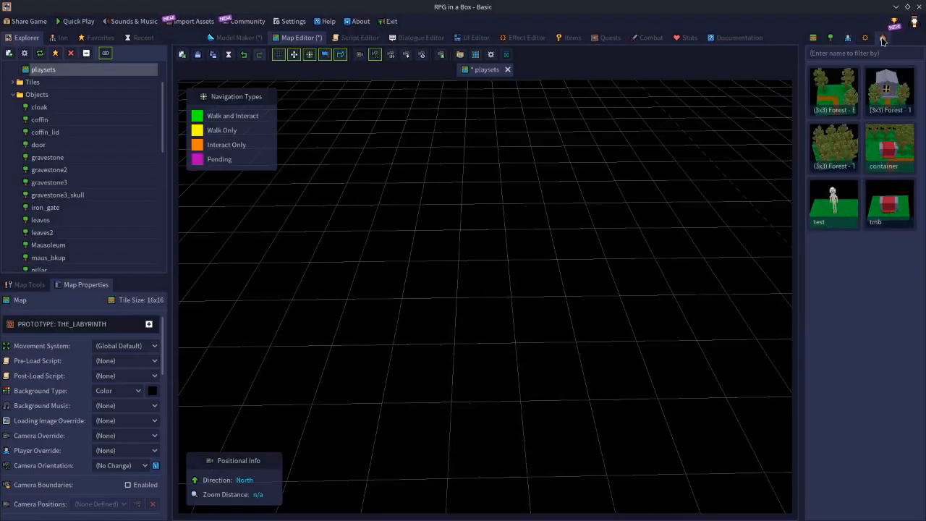
pyautogui.click(855, 215)
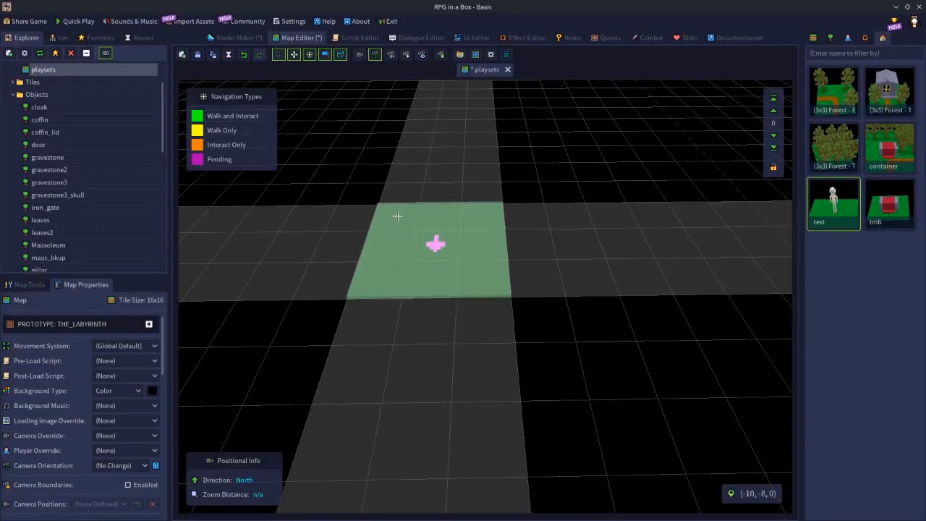
pyautogui.click(395, 212)
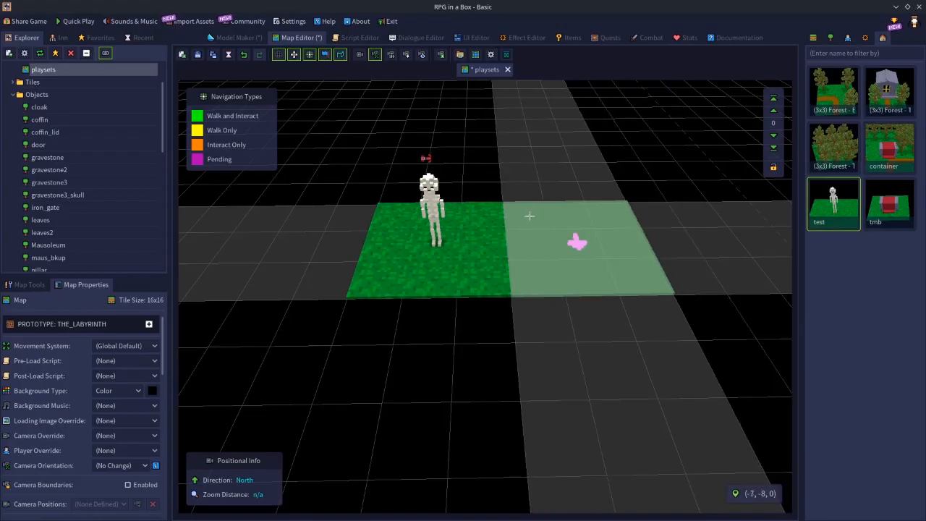
# Try placing three more copies of the test playset around the first one, and undo those three placements
pyautogui.click(524, 210)
pyautogui.click(507, 133)
pyautogui.click(397, 125)
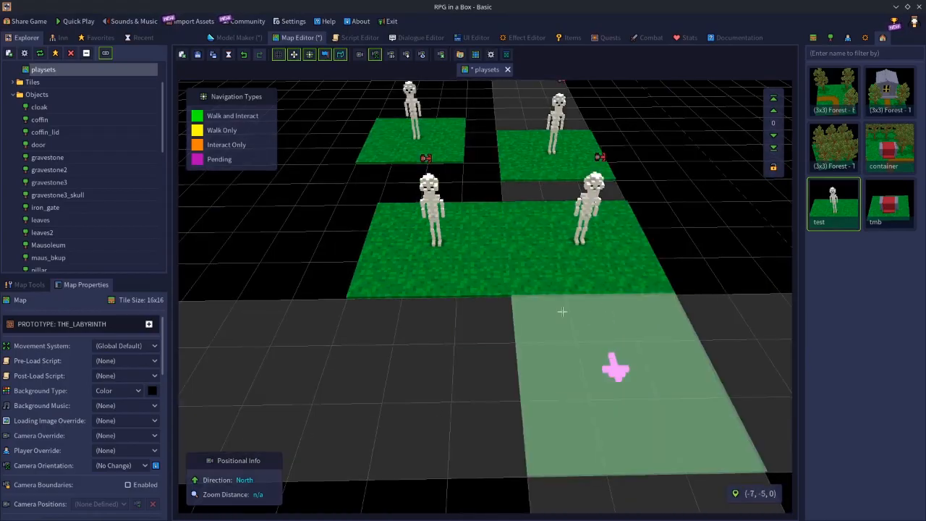
pyautogui.scroll(-2, 562, 311)
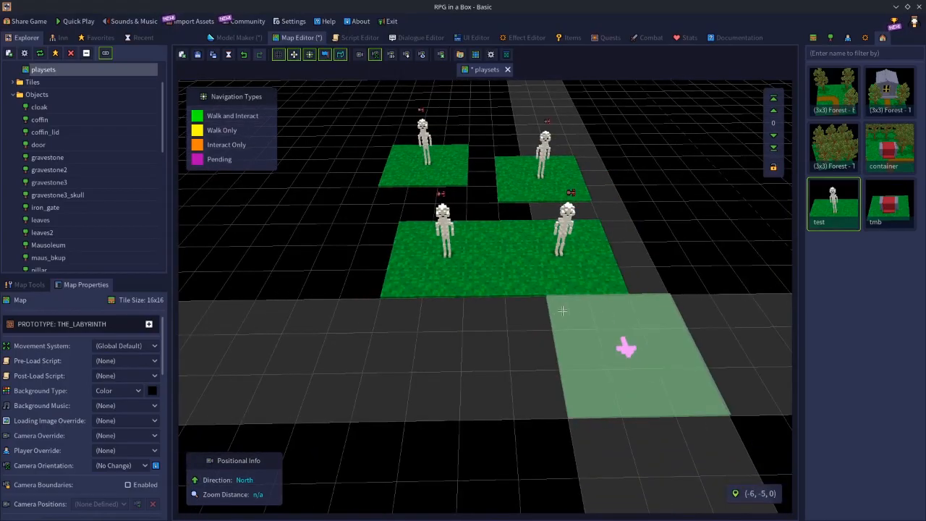
pyautogui.hotkey('ctrl', 'z')
pyautogui.hotkey('ctrl', 'z')
pyautogui.hotkey('ctrl', 'z')
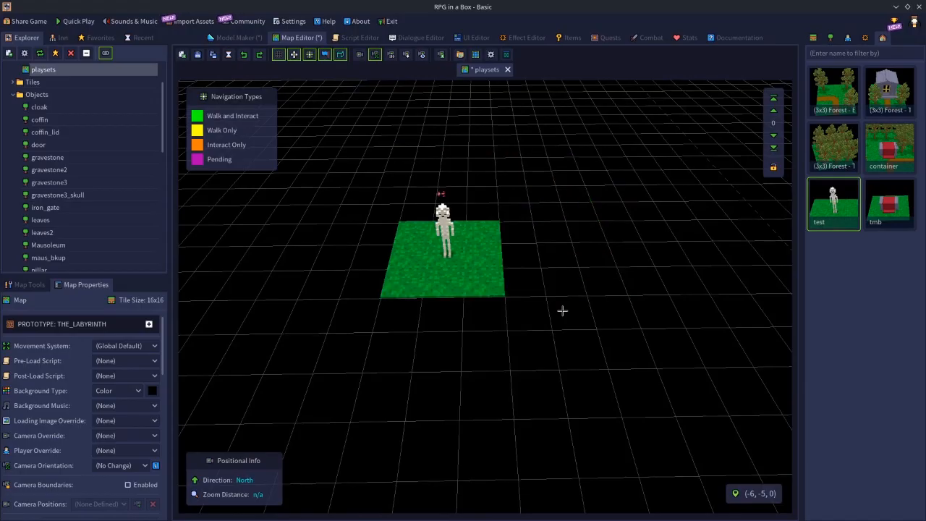
# Open the skeleton character in the Model Maker, examine its Thingies against the plinth's, and return to the playsets map
pyautogui.click(848, 40)
pyautogui.doubleClick(890, 203)
pyautogui.scroll(-10, 70, 426)
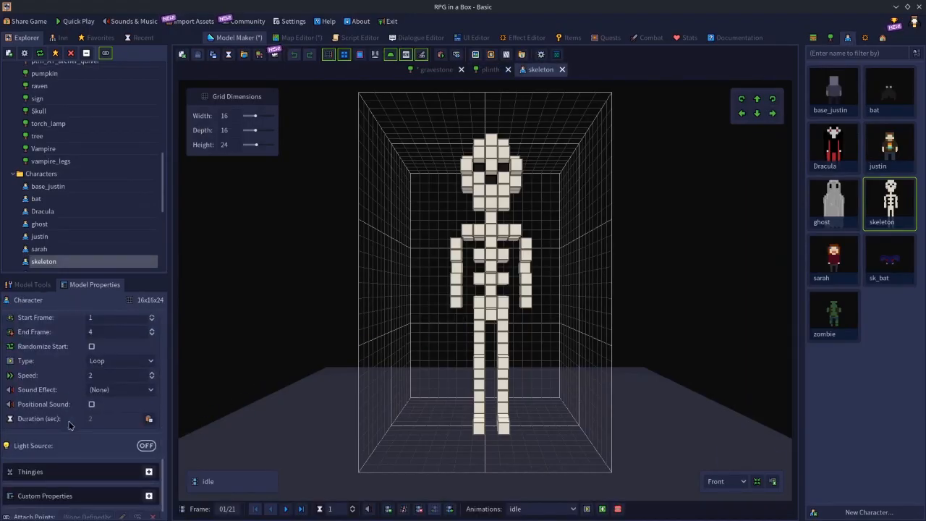
pyautogui.click(72, 471)
pyautogui.scroll(-1, 77, 490)
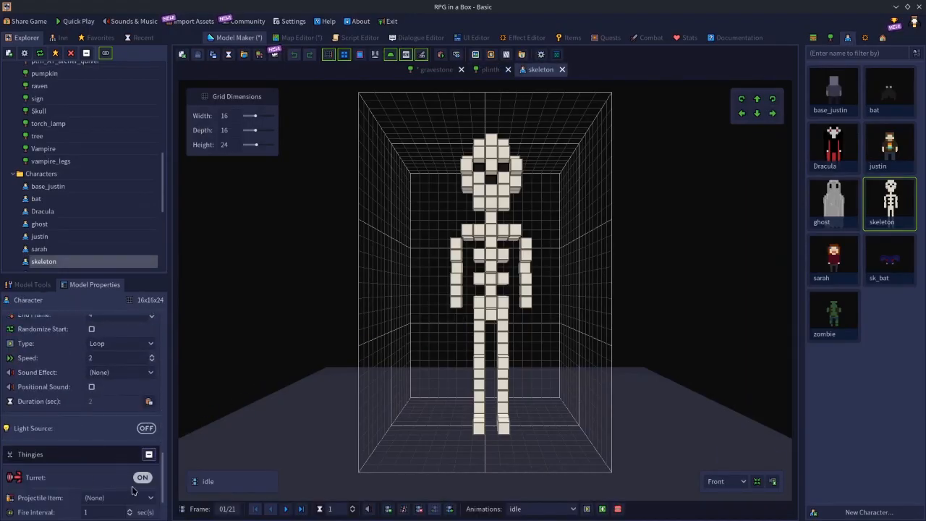
pyautogui.click(492, 70)
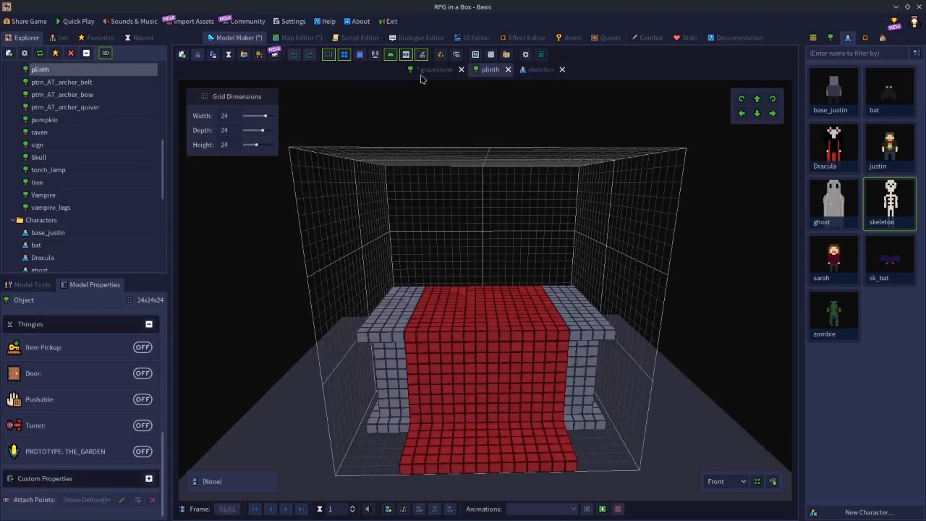
pyautogui.click(296, 39)
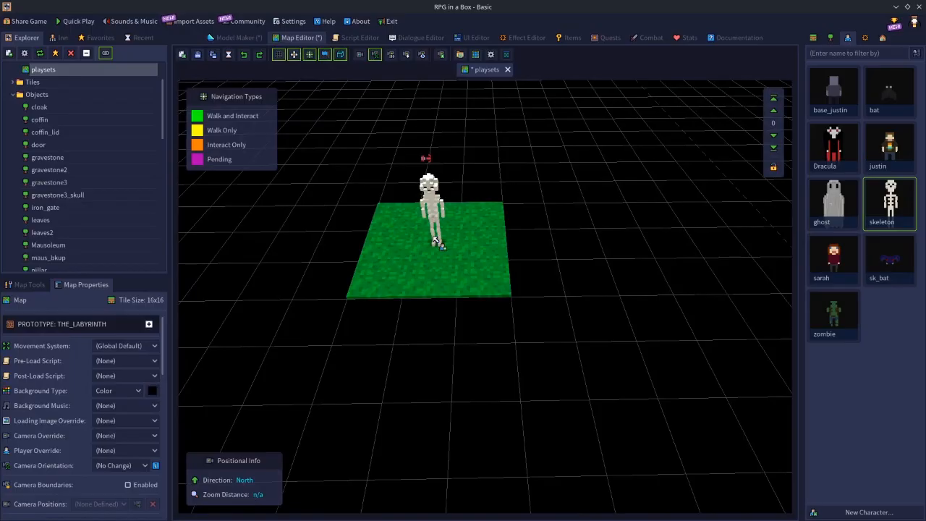
# Select the placed skeleton, look through its entity properties, and switch its Turret thingy off
pyautogui.click(436, 203)
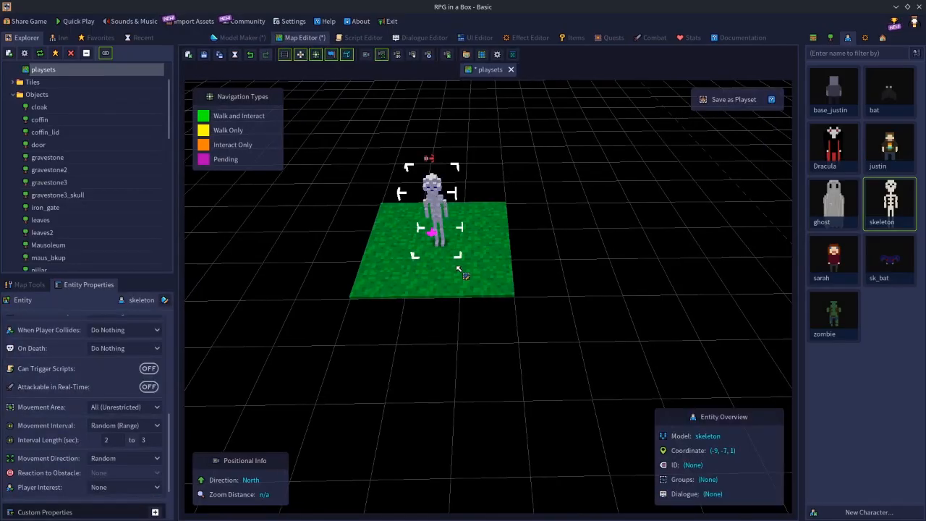
pyautogui.scroll(-3, 129, 432)
pyautogui.scroll(-5, 130, 430)
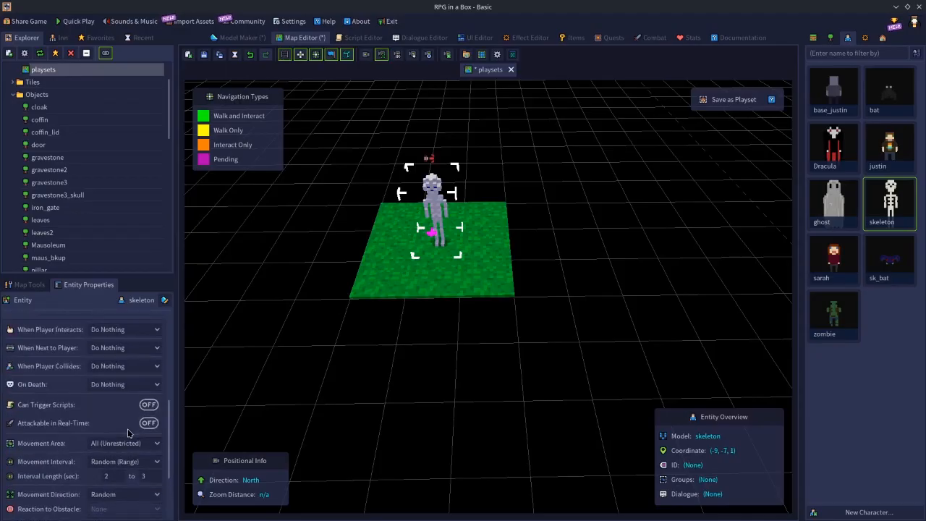
pyautogui.scroll(3, 143, 426)
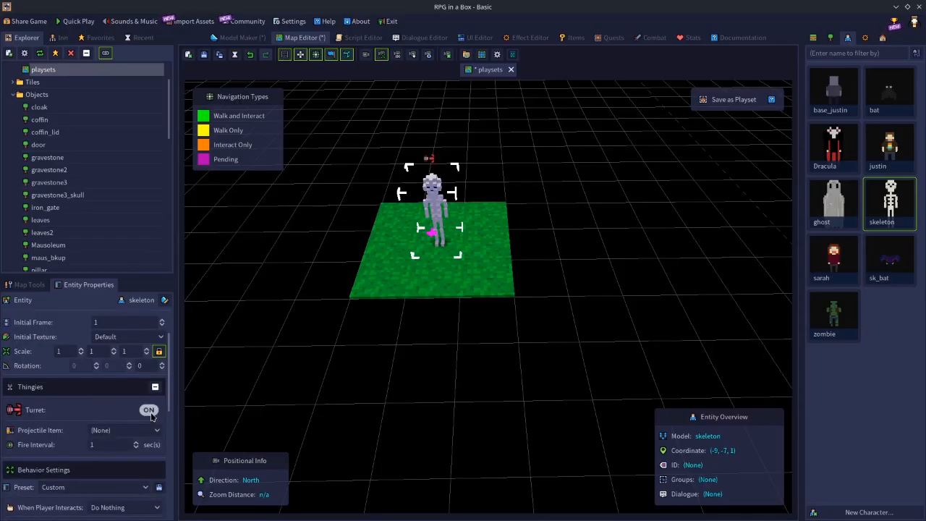
pyautogui.click(150, 411)
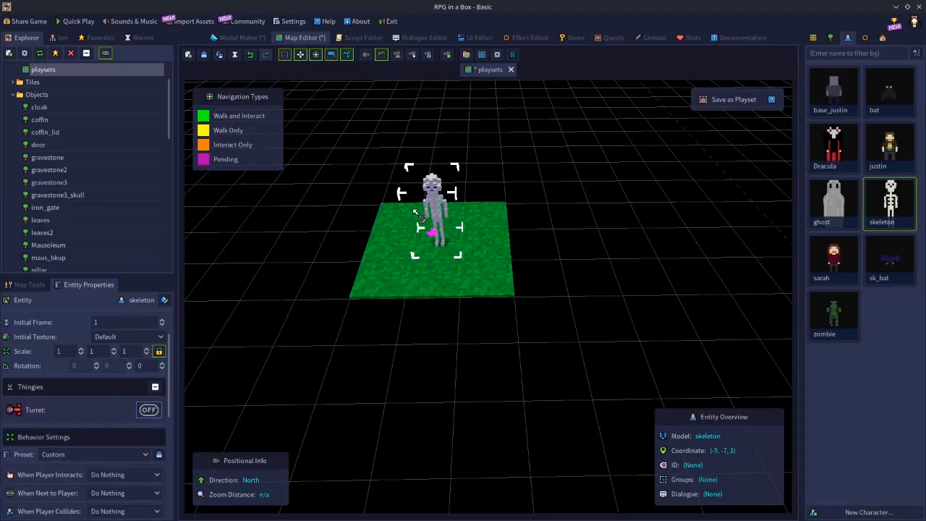
# Save the whole skeleton patch as a playset named test2, framing its thumbnail on the skeleton, and decline using it in Place mode
pyautogui.moveTo(386, 209); pyautogui.dragTo(472, 286)
pyautogui.moveTo(384, 216); pyautogui.dragTo(469, 276)
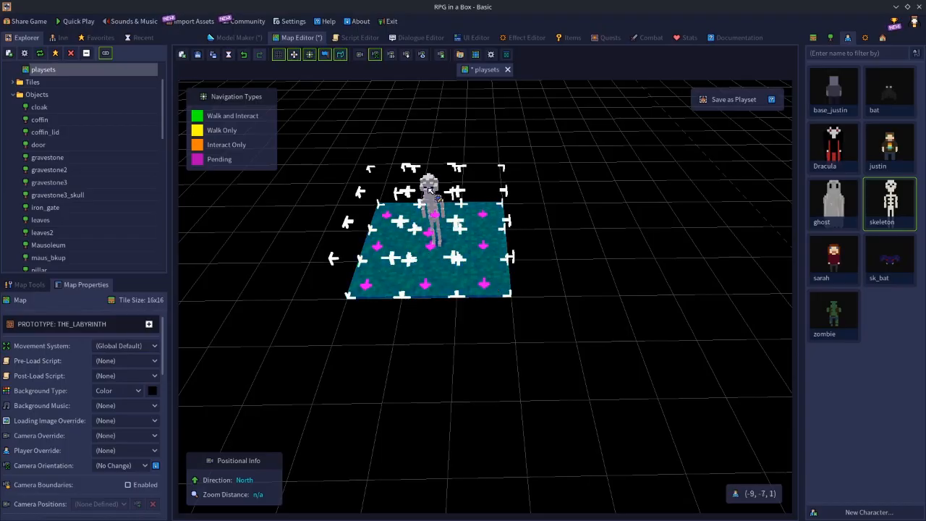
pyautogui.click(731, 100)
pyautogui.write('test2')
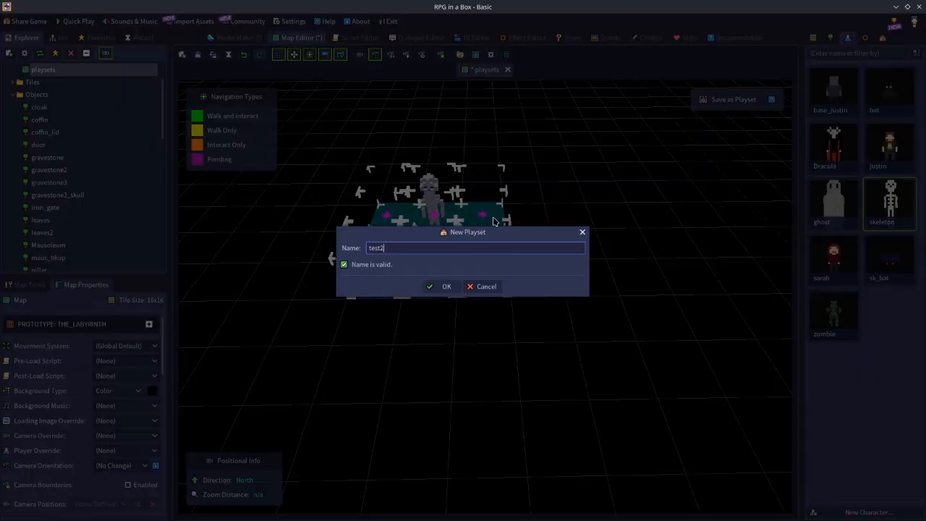
pyautogui.press('Return')
pyautogui.moveTo(432, 220); pyautogui.dragTo(443, 253)
pyautogui.click(536, 495)
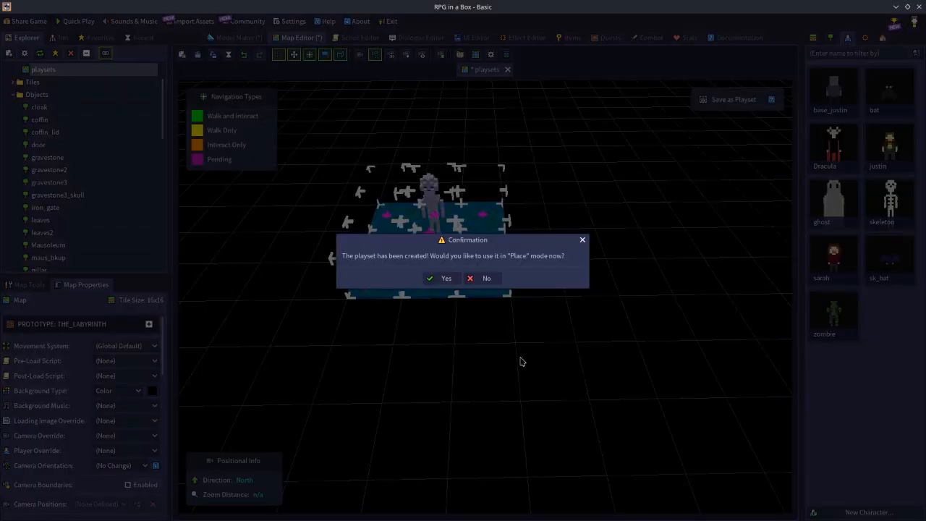
pyautogui.click(489, 278)
# Clear the selected skeleton patch from the map and place the test2 playset starting at (-10, -10, 0)
pyautogui.press('Delete')
pyautogui.click(881, 38)
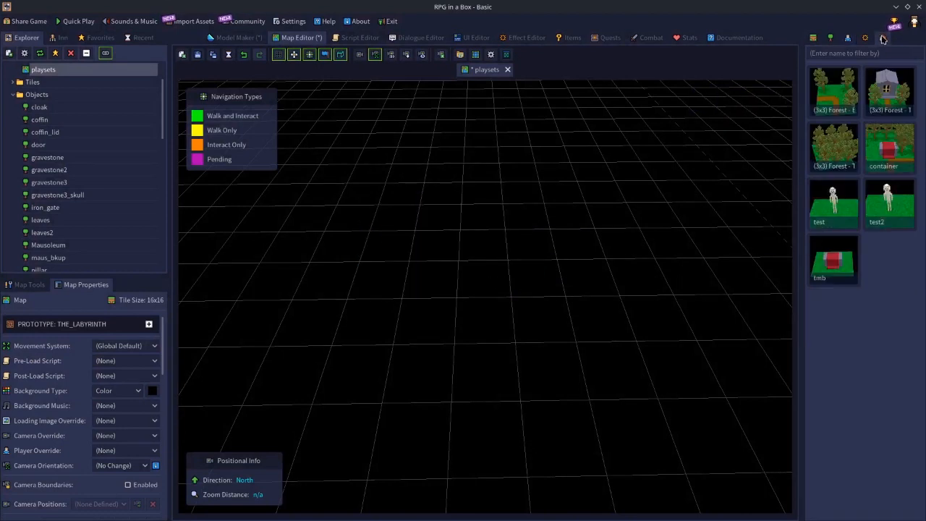
pyautogui.click(874, 213)
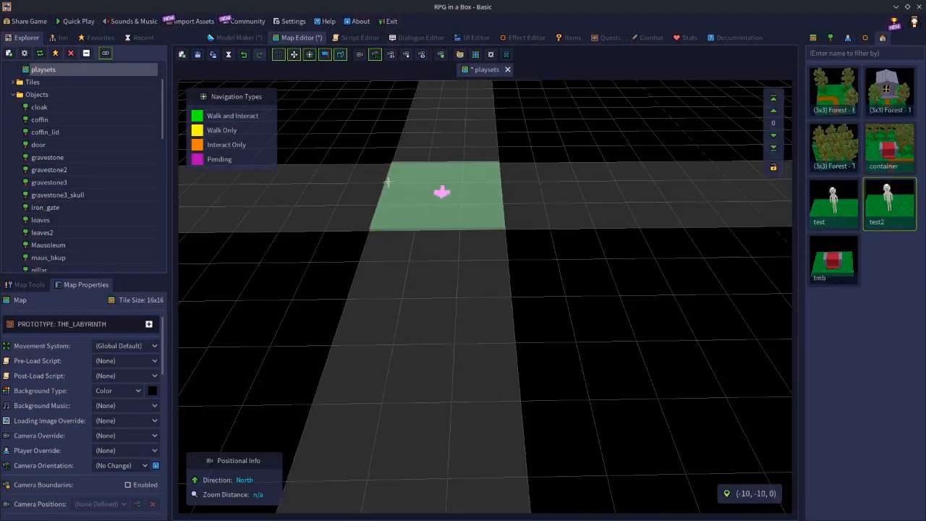
# Try placing two more copies of the test2 playset next to the first one, and undo both placements
pyautogui.click(540, 207)
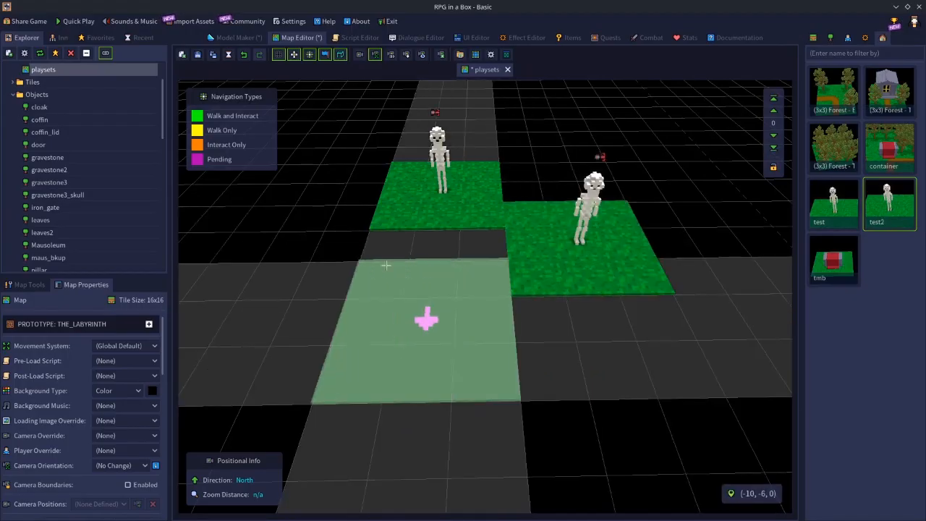
pyautogui.click(386, 273)
pyautogui.press('Escape')
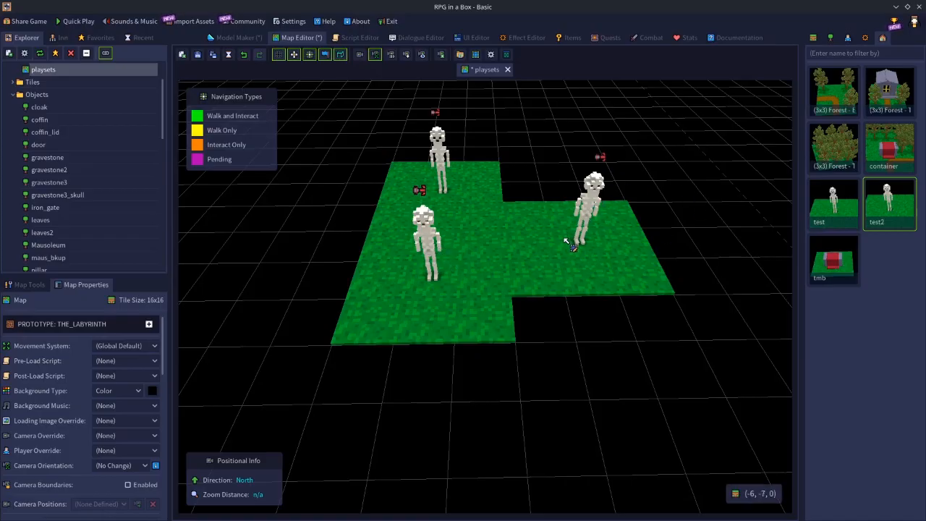
pyautogui.hotkey('ctrl', 'z')
pyautogui.hotkey('ctrl', 'z')
# Select the placed skeleton and examine its Turret thingy, behavior settings and expanded custom properties
pyautogui.moveTo(507, 296); pyautogui.dragTo(494, 272, button='right')
pyautogui.press('w')
pyautogui.press('s')
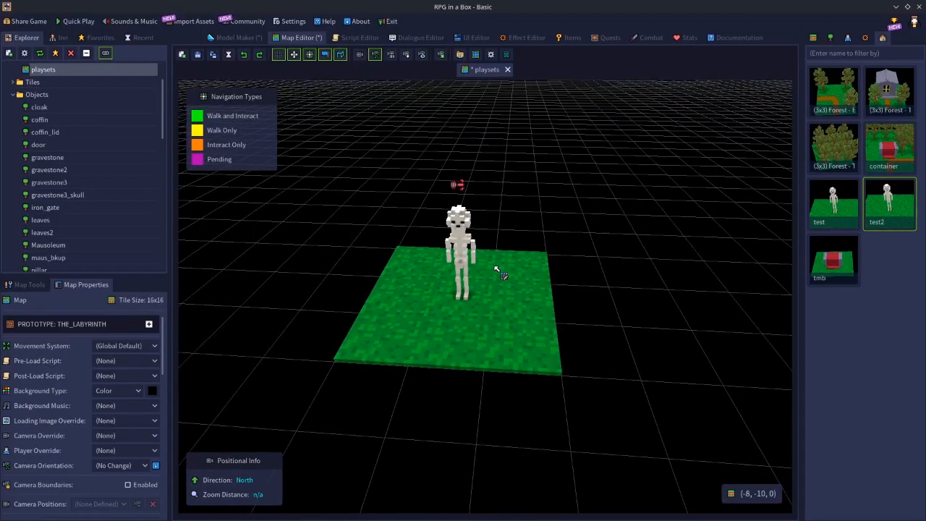
pyautogui.click(469, 237)
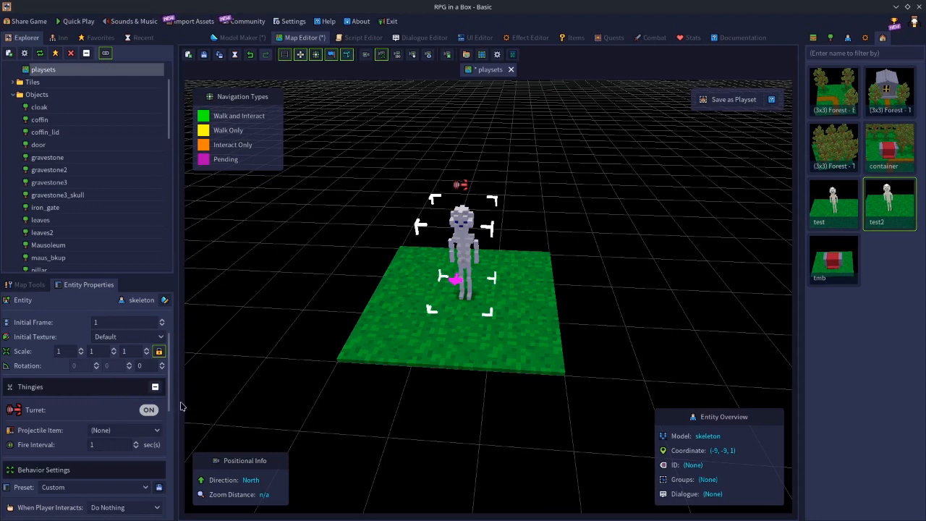
pyautogui.scroll(-4, 165, 389)
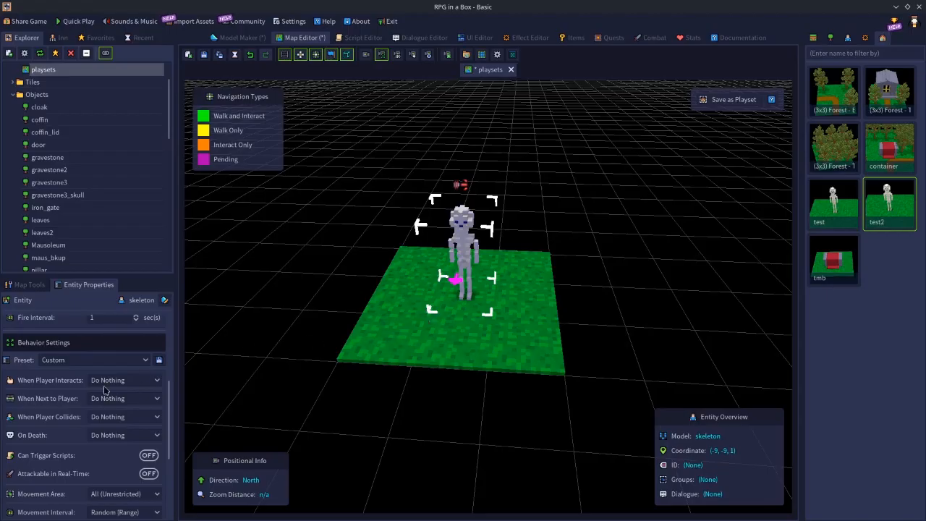
pyautogui.scroll(-5, 85, 443)
pyautogui.scroll(6, 85, 443)
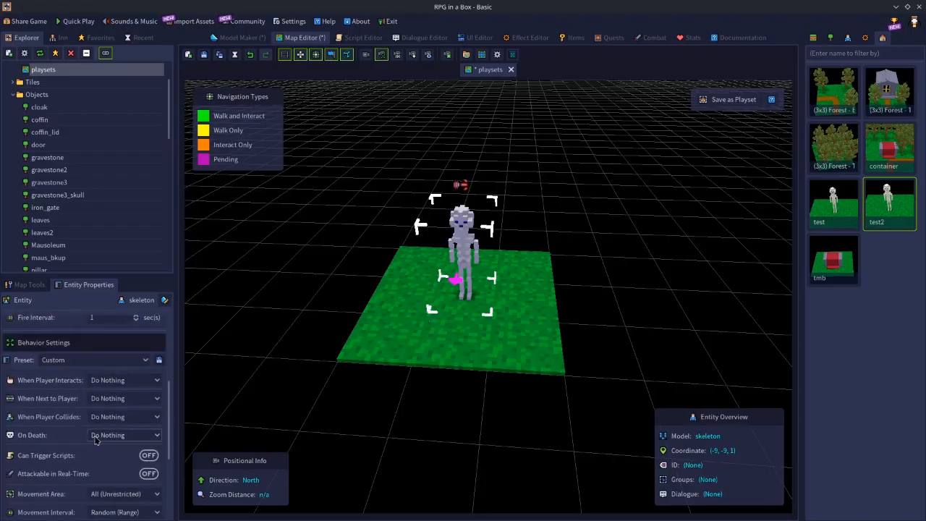
pyautogui.scroll(-3, 112, 433)
pyautogui.scroll(1, 116, 434)
pyautogui.scroll(-4, 123, 436)
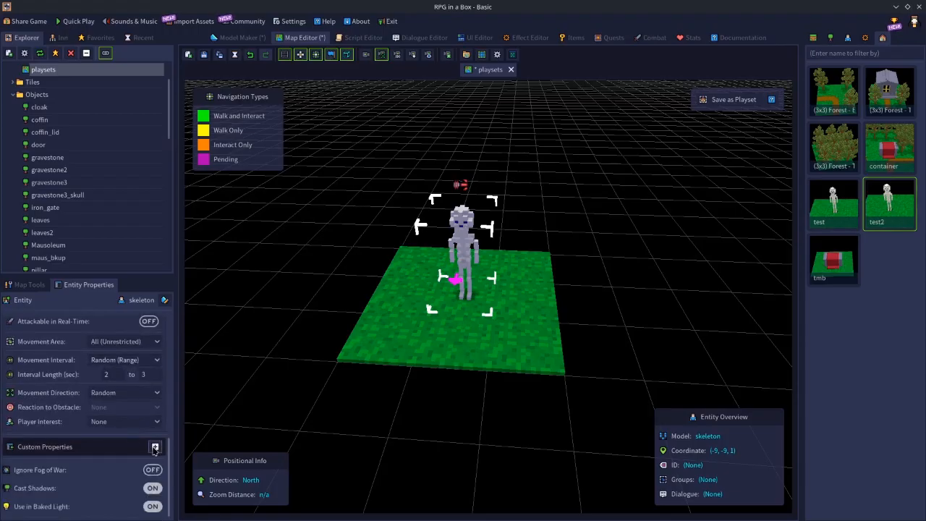
pyautogui.click(155, 447)
pyautogui.scroll(-3, 63, 450)
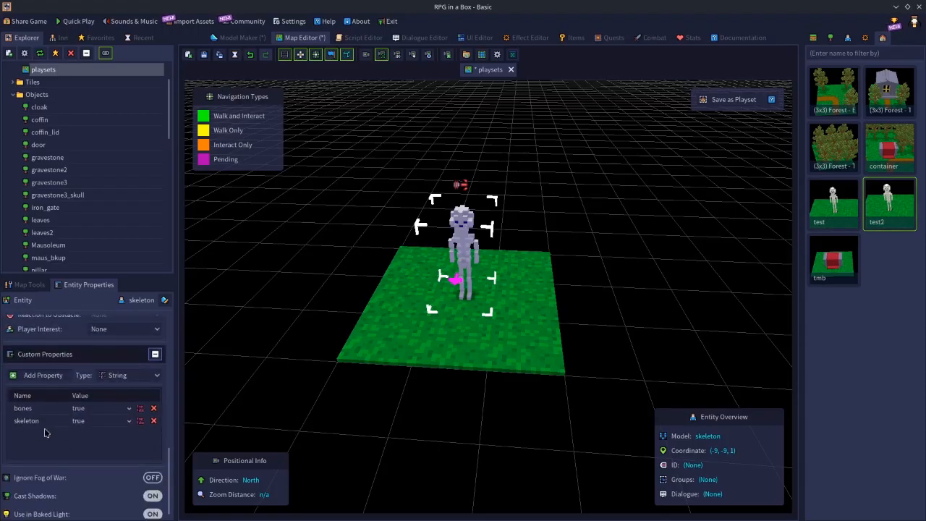
# Open the skeleton character in the Model Maker, examine its custom properties, and return to the playsets map
pyautogui.click(848, 37)
pyautogui.doubleClick(890, 202)
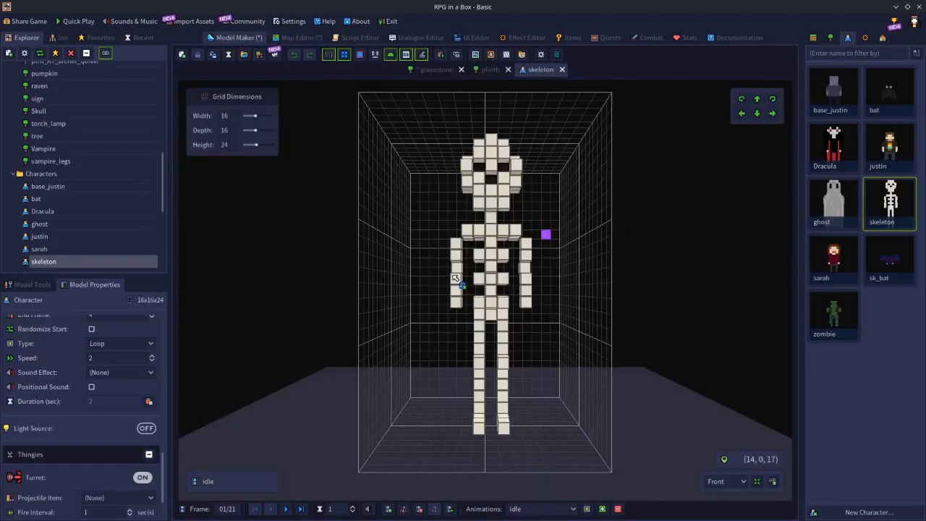
pyautogui.scroll(-2, 109, 395)
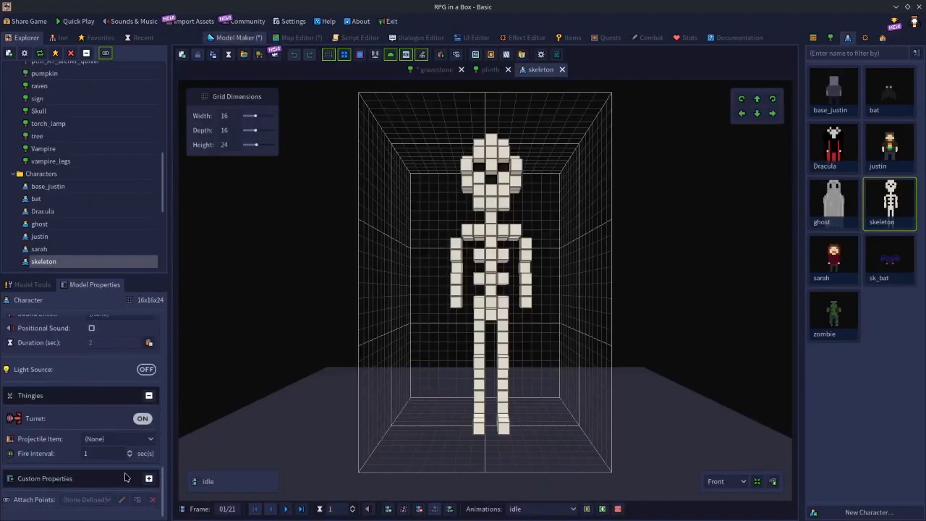
pyautogui.click(148, 479)
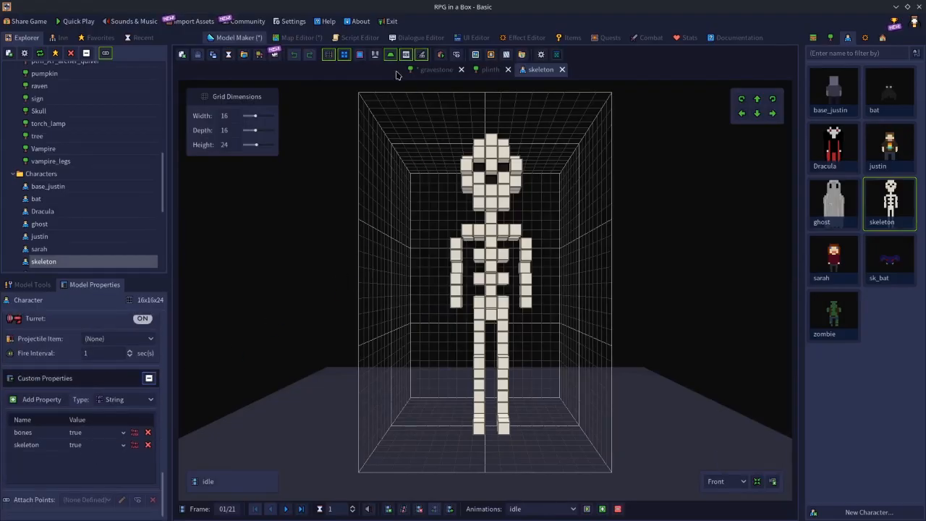
pyautogui.click(298, 39)
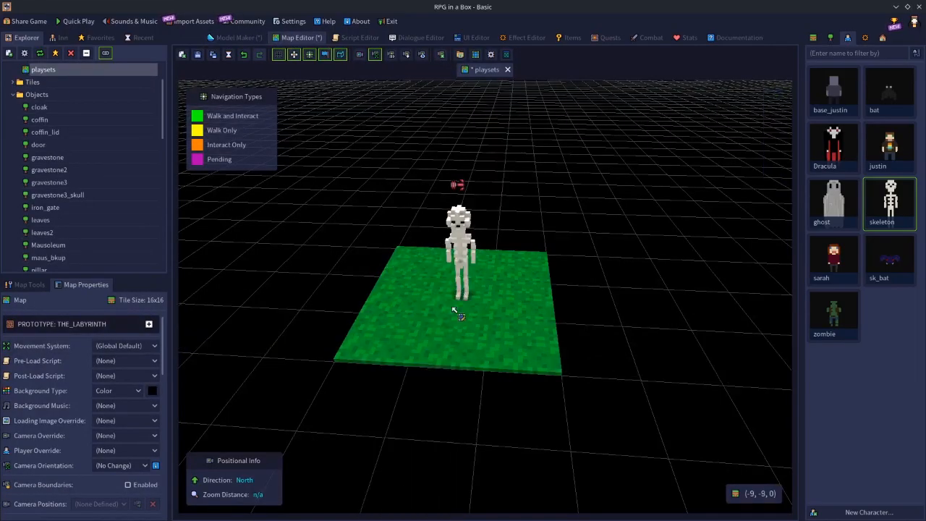
# Add a Boolean custom property named boss to the placed skeleton and deselect it
pyautogui.click(456, 290)
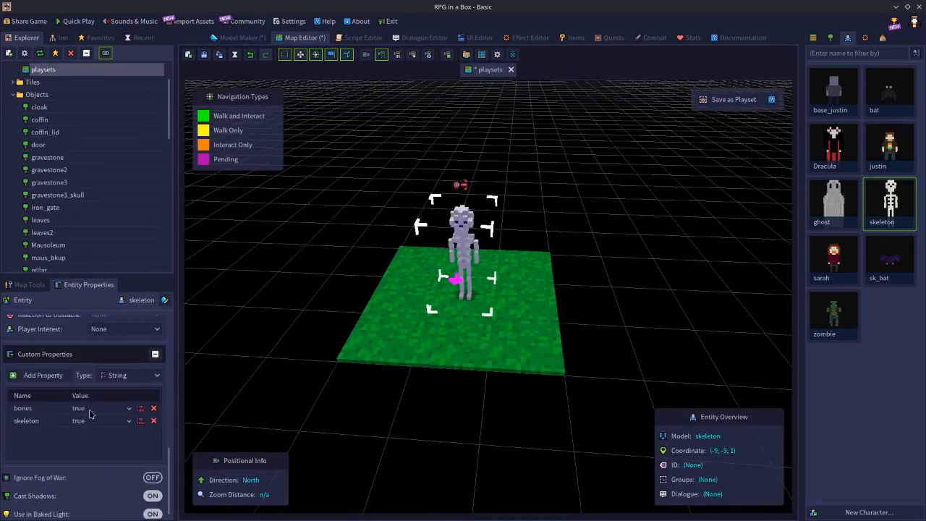
pyautogui.click(123, 375)
pyautogui.click(120, 398)
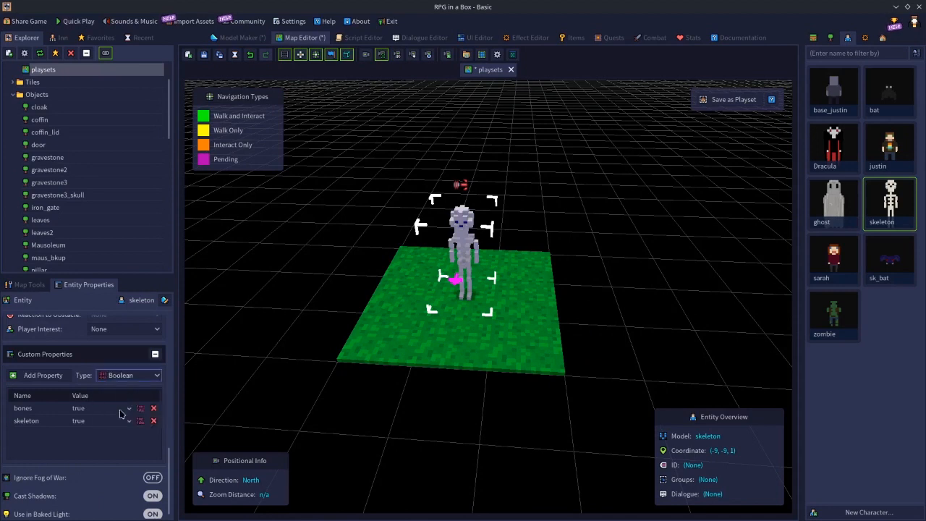
pyautogui.click(43, 376)
pyautogui.doubleClick(46, 433)
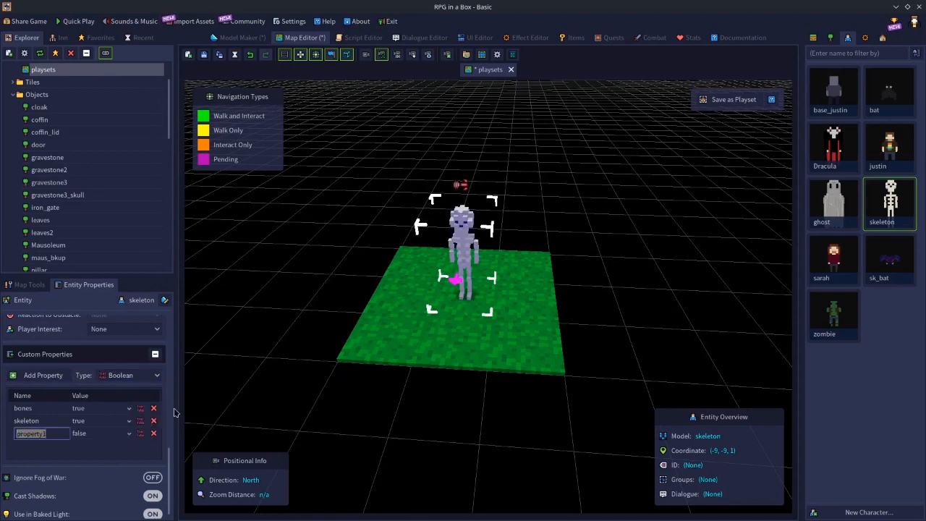
pyautogui.write('boss')
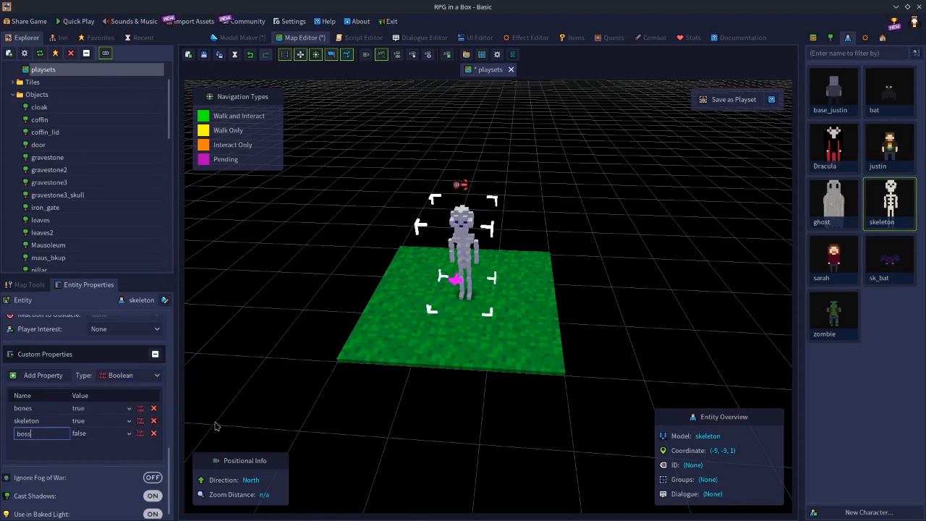
pyautogui.press('Return')
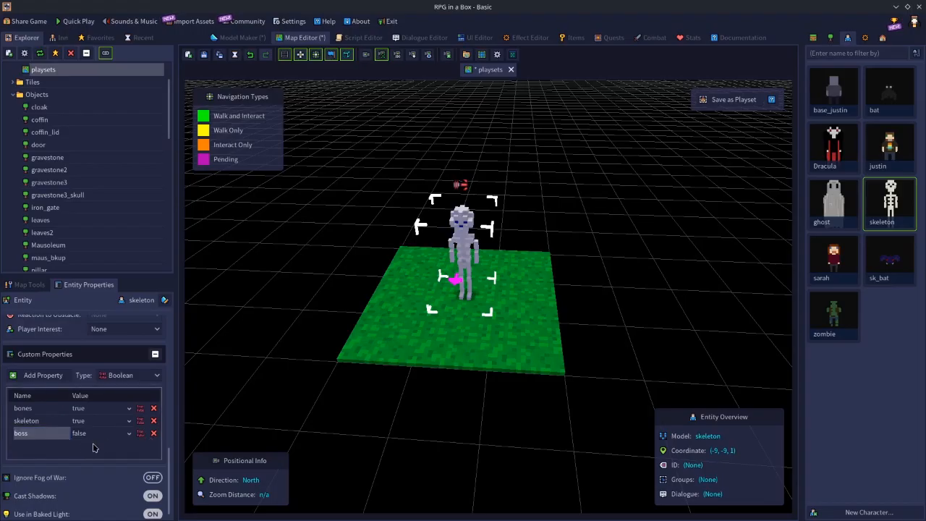
pyautogui.click(615, 338)
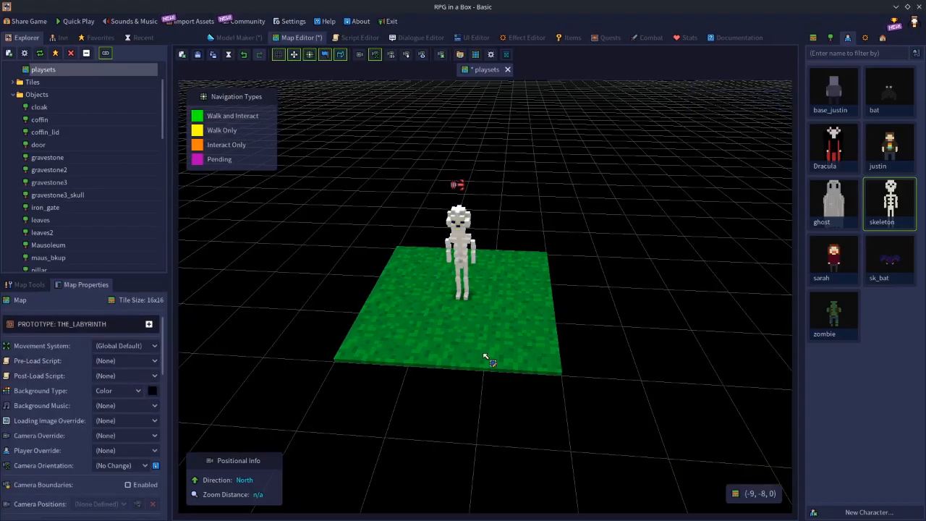
# Save the whole skeleton patch as a playset named test3, enlarging its thumbnail area around the patch, and decline using it in Place mode
pyautogui.moveTo(413, 261); pyautogui.dragTo(517, 359)
pyautogui.moveTo(412, 259); pyautogui.dragTo(534, 350)
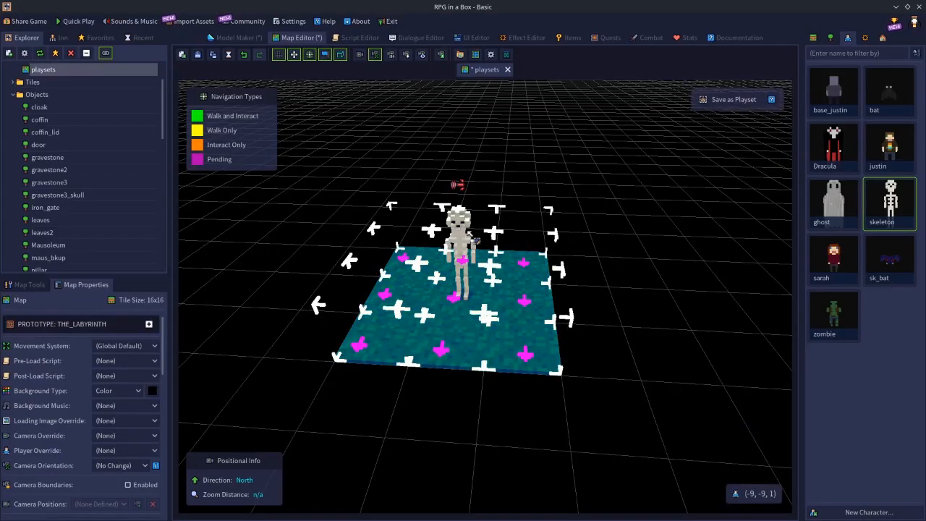
pyautogui.click(469, 237)
pyautogui.write('pt')
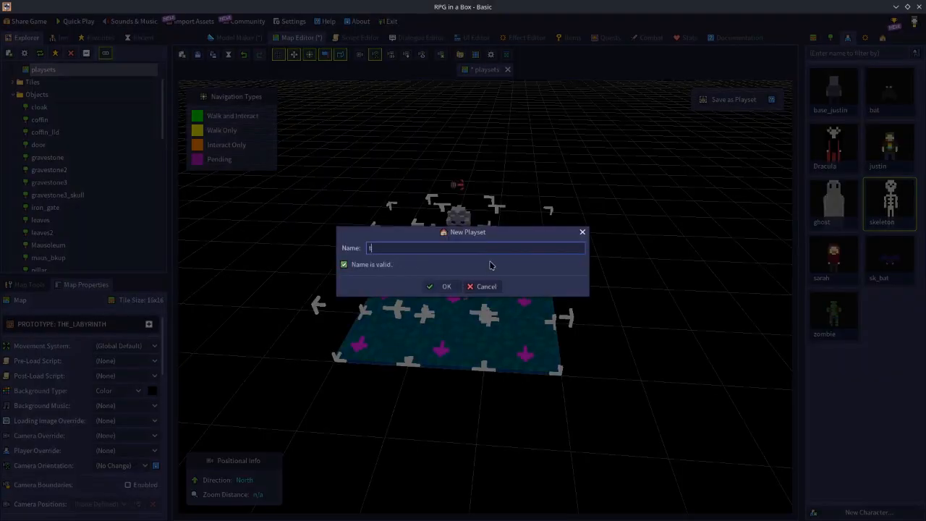
pyautogui.press('Return')
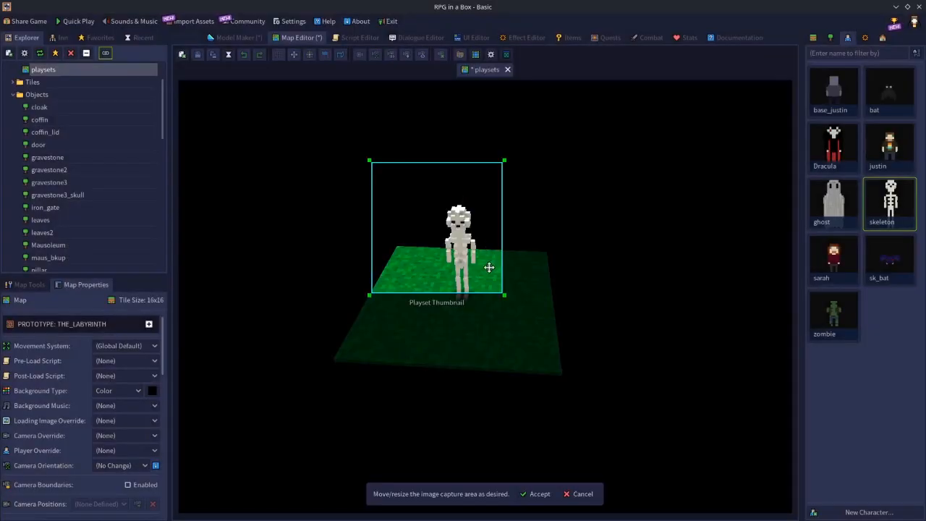
pyautogui.moveTo(506, 294); pyautogui.dragTo(555, 395)
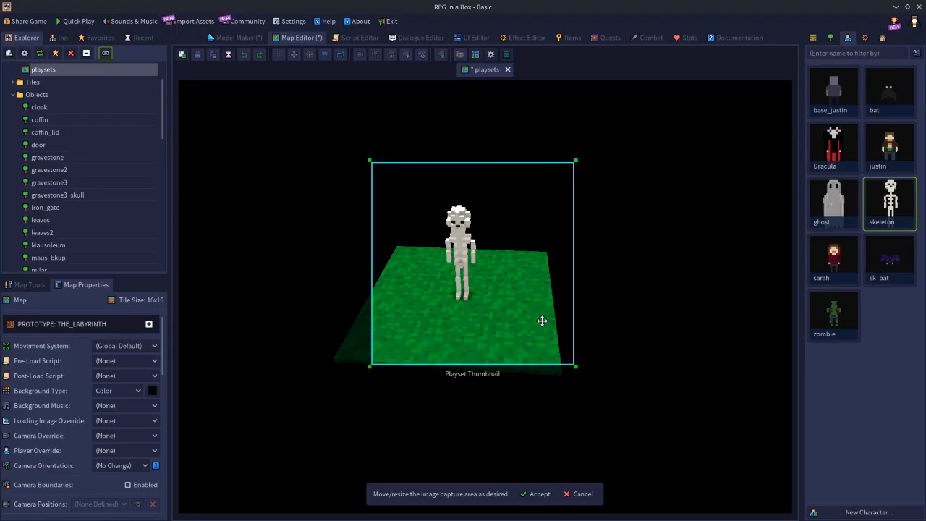
pyautogui.moveTo(542, 321); pyautogui.dragTo(524, 341)
pyautogui.click(537, 493)
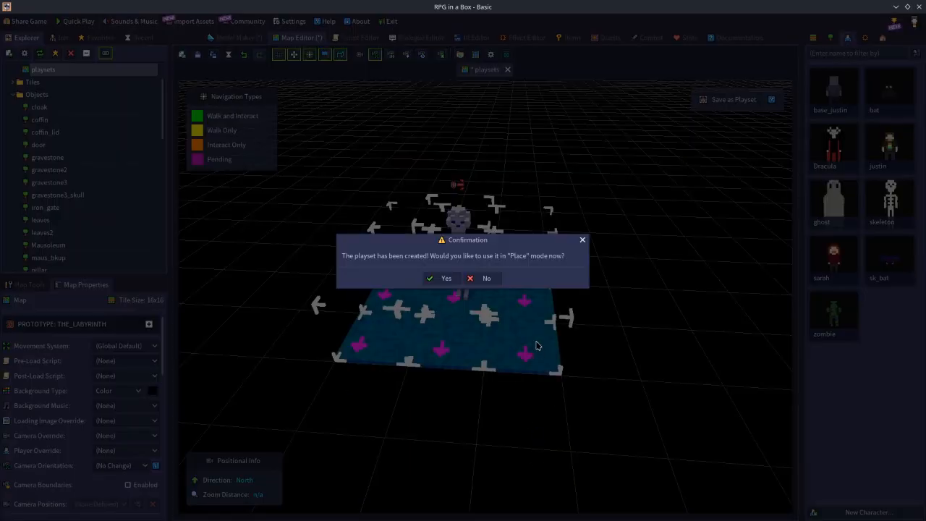
pyautogui.click(485, 278)
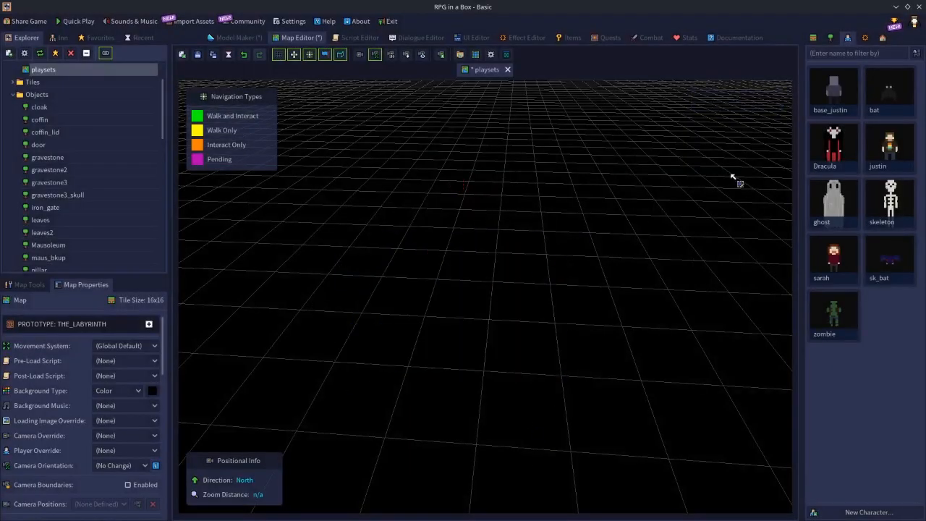
# Place the test3 playset on the emptied map starting at (-10, -10, 0) and leave placement
pyautogui.click(882, 37)
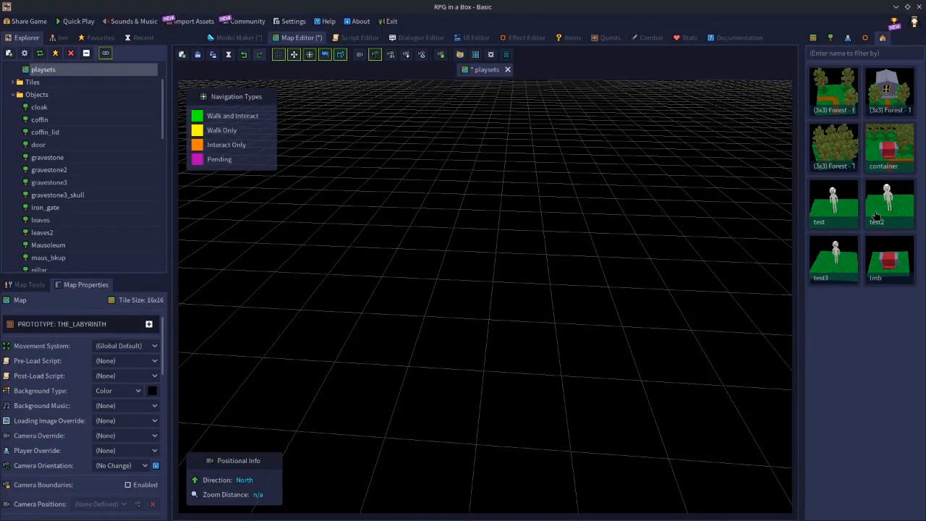
pyautogui.click(854, 276)
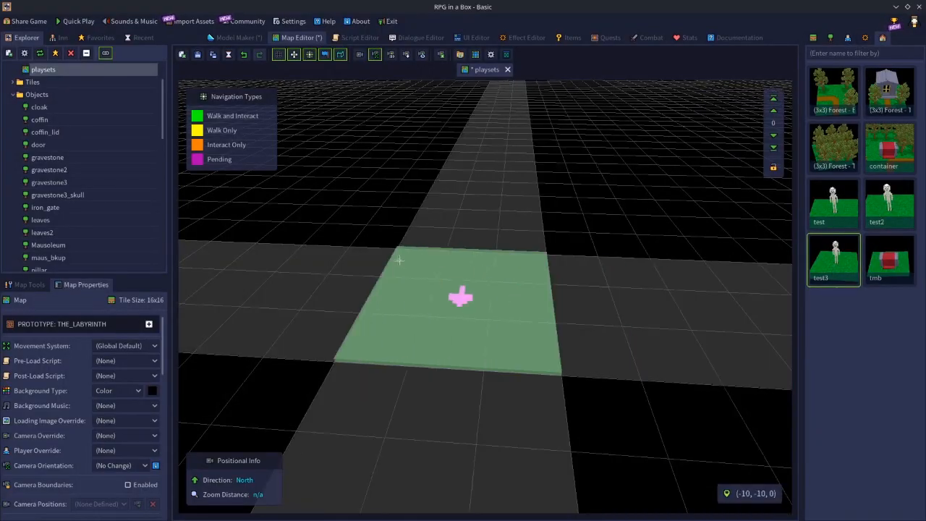
pyautogui.click(434, 271)
pyautogui.press('e')
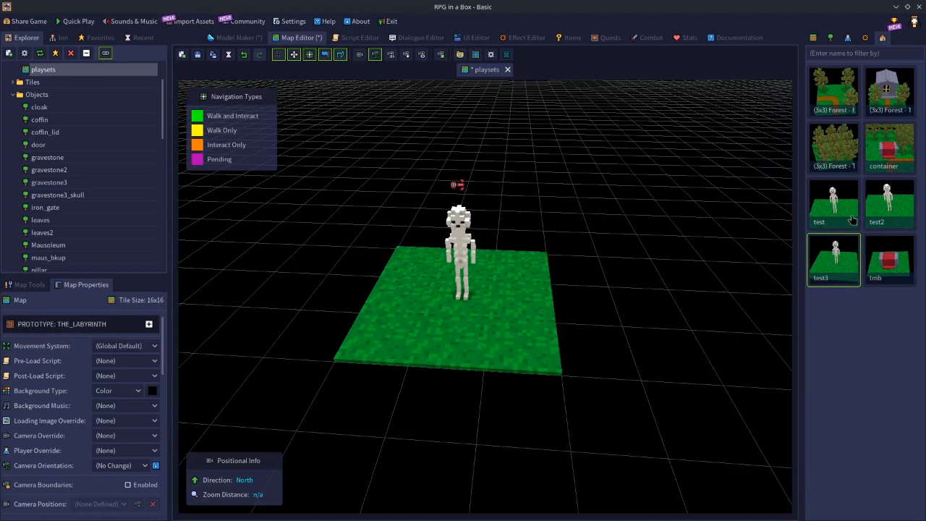
# Select the skeleton placed from the test3 playset, check its custom properties, and show the list of characters
pyautogui.click(461, 224)
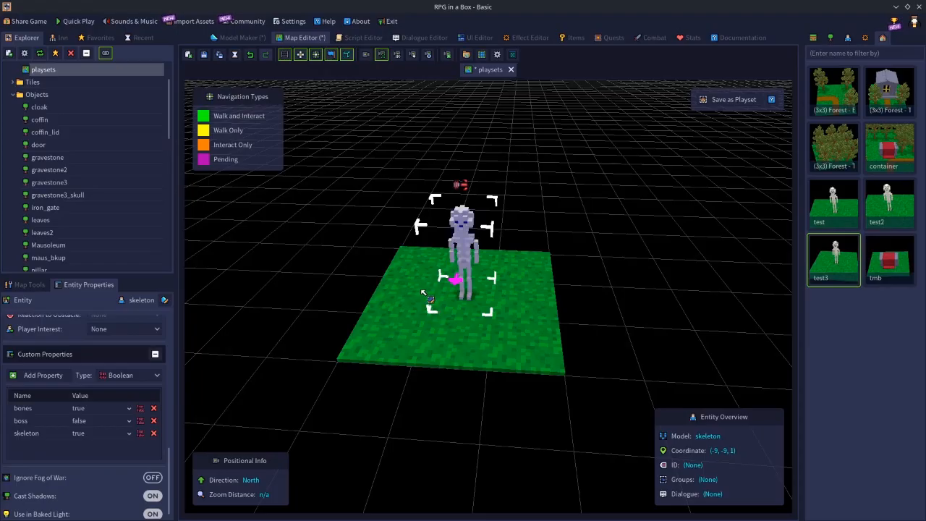
pyautogui.scroll(-1, 537, 336)
pyautogui.scroll(2, 524, 335)
pyautogui.scroll(-1, 524, 336)
pyautogui.scroll(-1, 524, 336)
pyautogui.scroll(1, 524, 337)
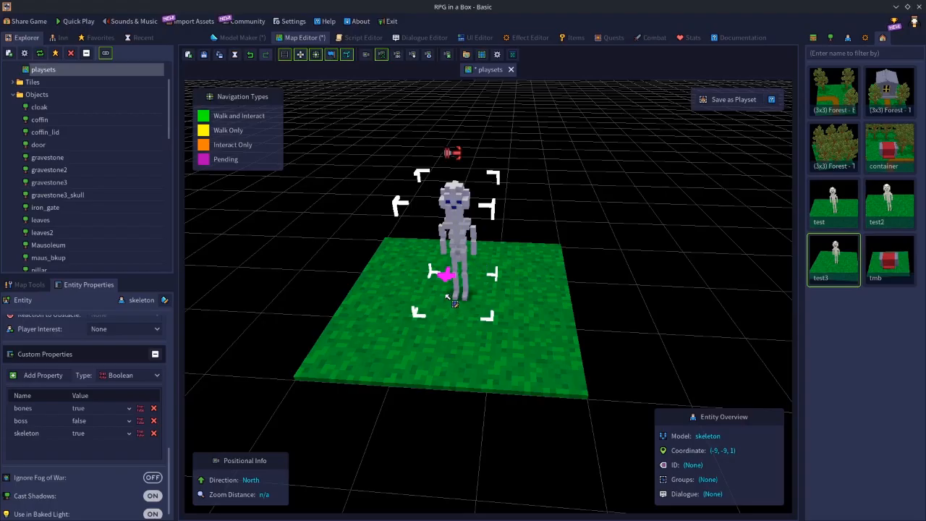
pyautogui.click(849, 37)
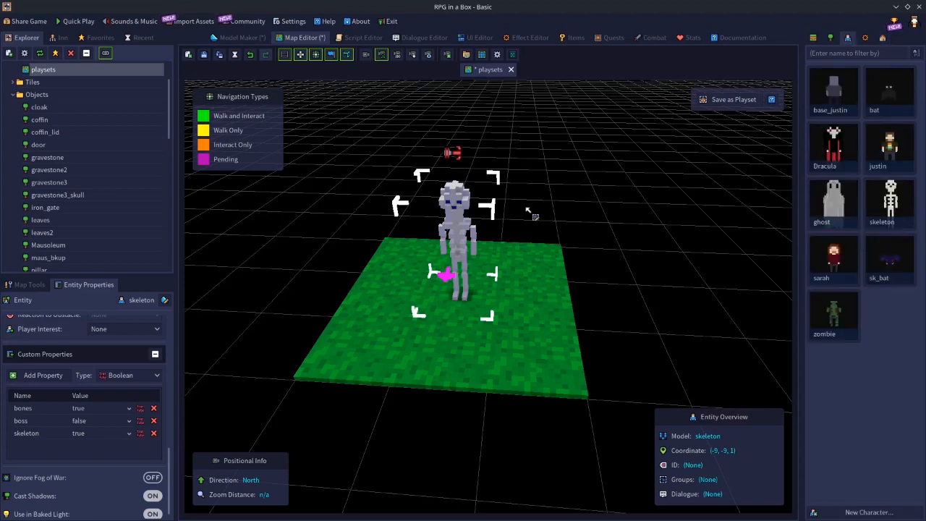
# Remove the boss custom property from the placed skeleton and open the skeleton character's model for editing
pyautogui.click(153, 422)
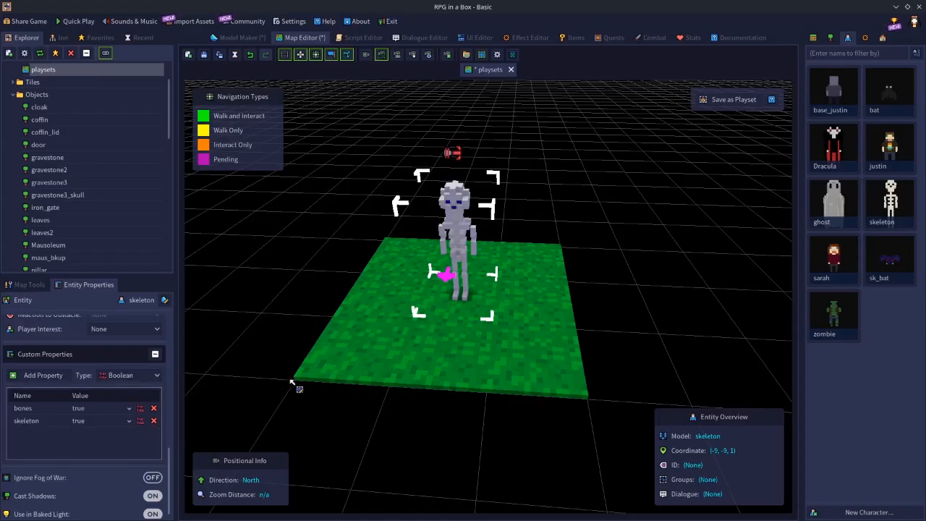
pyautogui.doubleClick(891, 204)
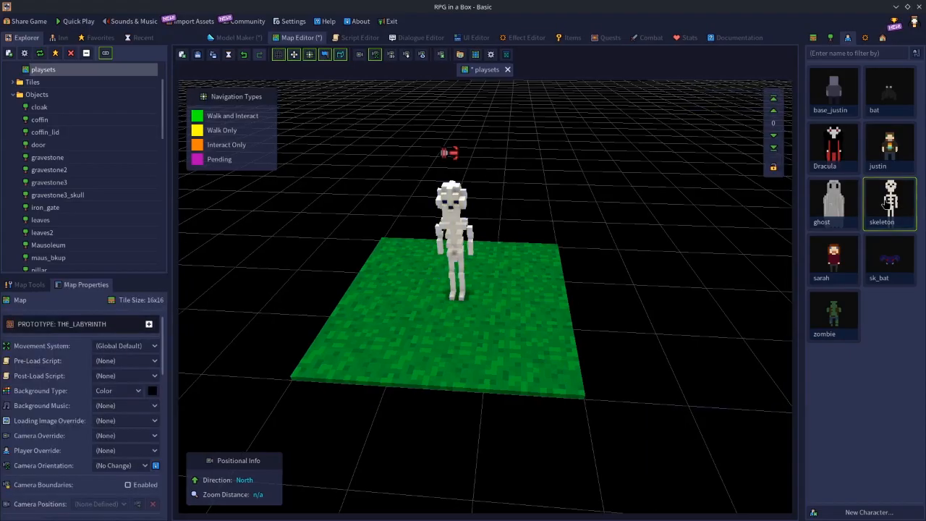
# Add a Number custom property named Age with the value 555 to the skeleton character model and save the model
pyautogui.click(98, 402)
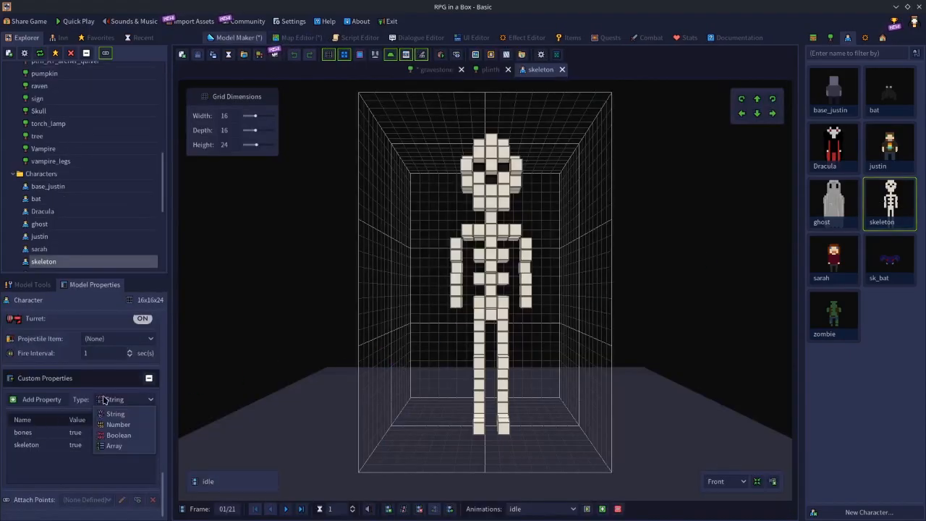
pyautogui.click(116, 425)
pyautogui.click(57, 403)
pyautogui.doubleClick(33, 458)
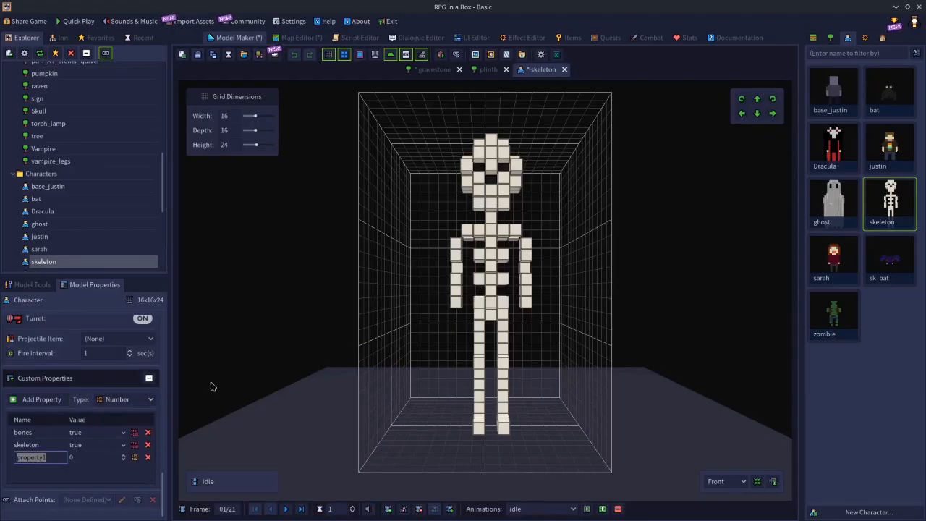
pyautogui.write('Age')
pyautogui.doubleClick(92, 458)
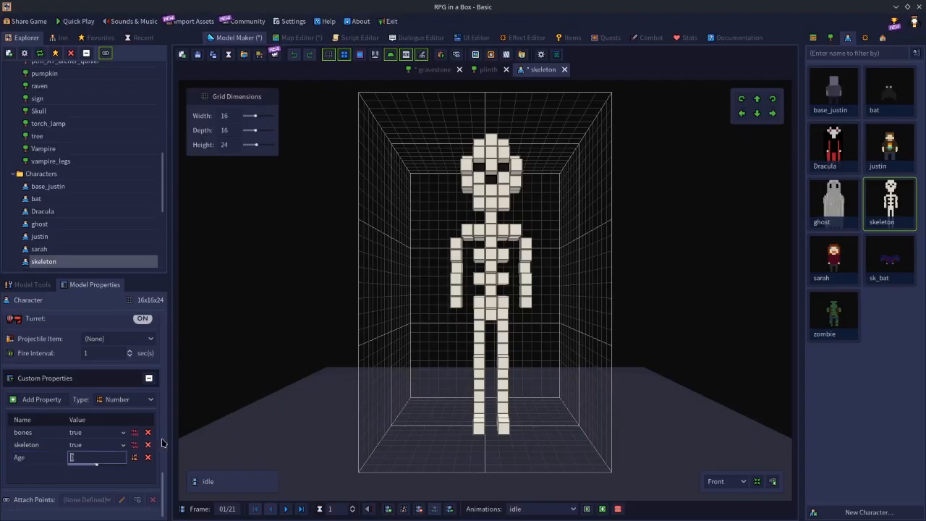
pyautogui.write('555')
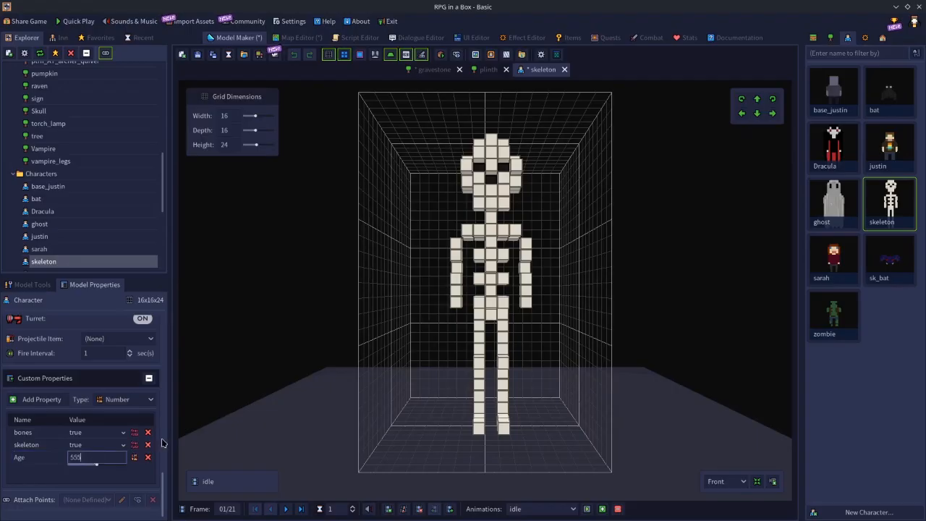
pyautogui.click(118, 479)
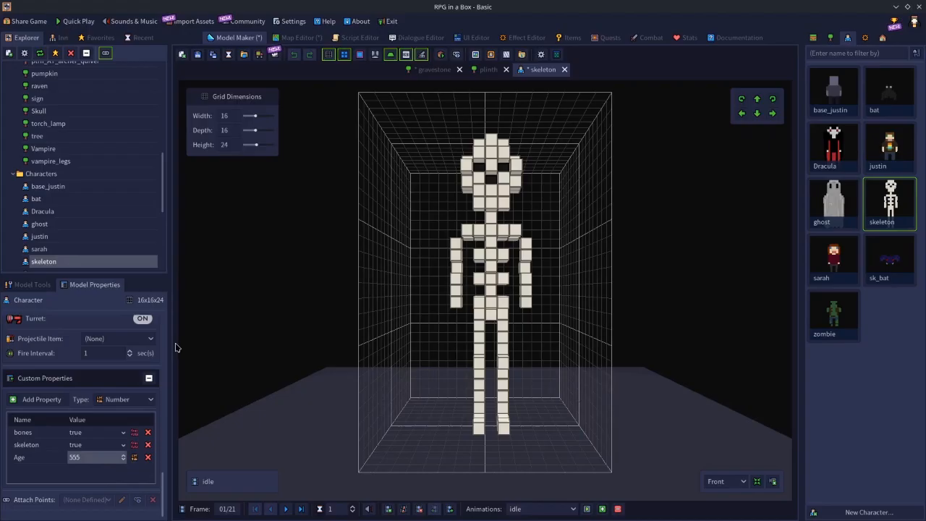
pyautogui.click(197, 54)
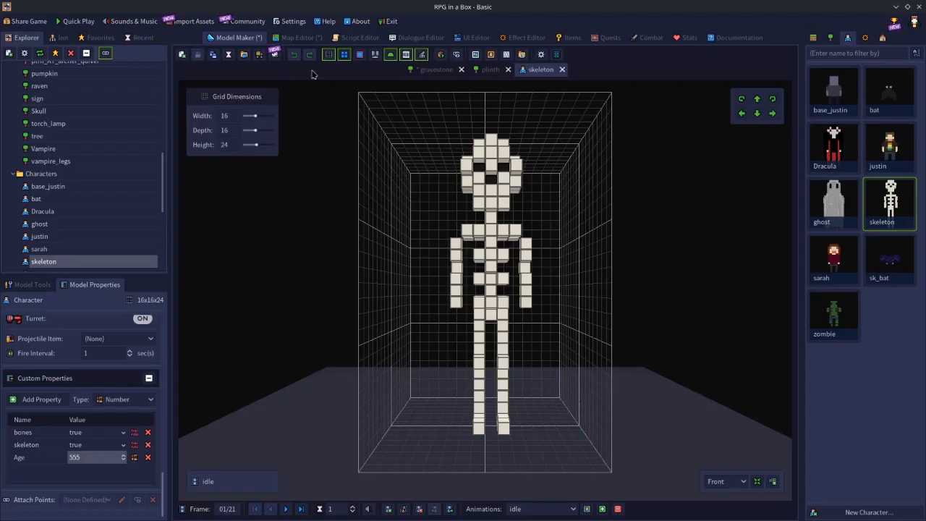
# Return to the playsets map and check the custom properties of the already placed skeleton
pyautogui.click(299, 37)
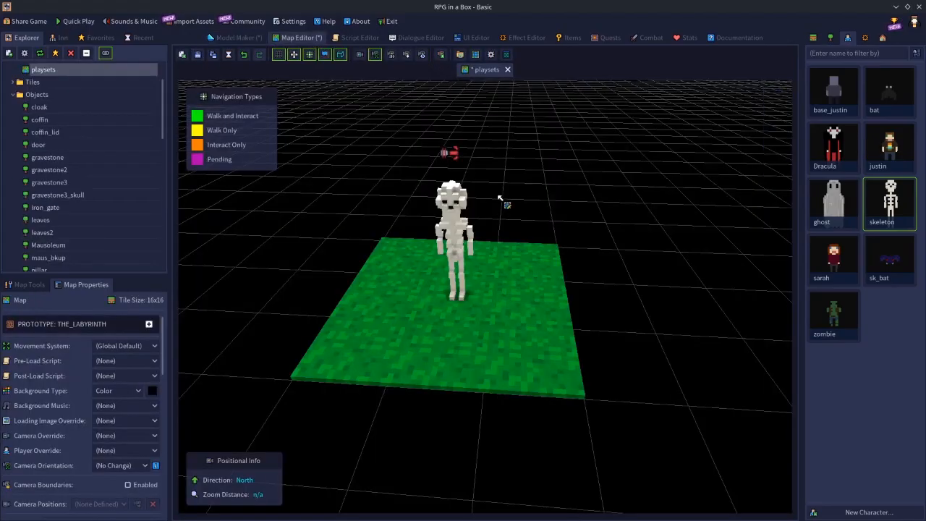
pyautogui.click(462, 218)
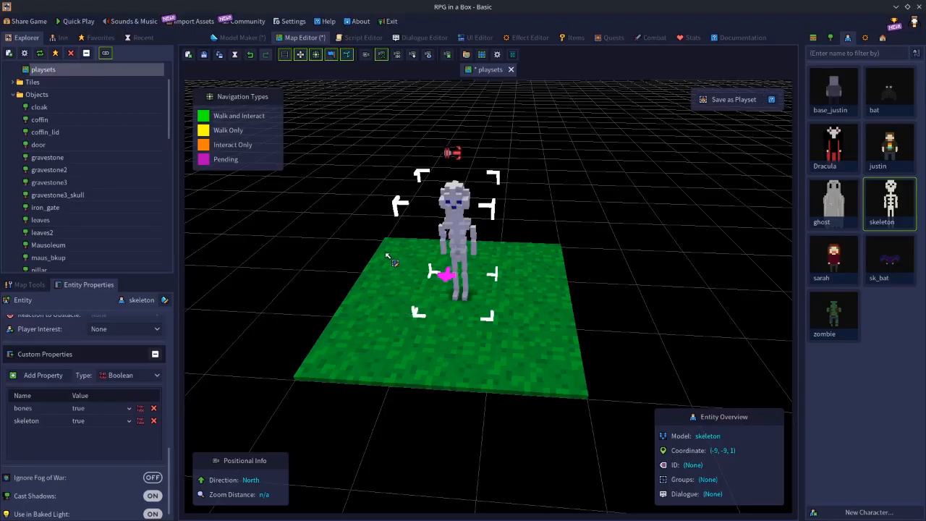
# Save the whole skeleton patch as a playset named test4, decline using it in Place mode, and clear the patch from the map
pyautogui.moveTo(389, 249); pyautogui.dragTo(516, 361)
pyautogui.keyDown('shift'); pyautogui.moveTo(407, 249); pyautogui.dragTo(538, 352); pyautogui.keyUp('shift')
pyautogui.keyDown('shift'); pyautogui.click(453, 210); pyautogui.keyUp('shift')
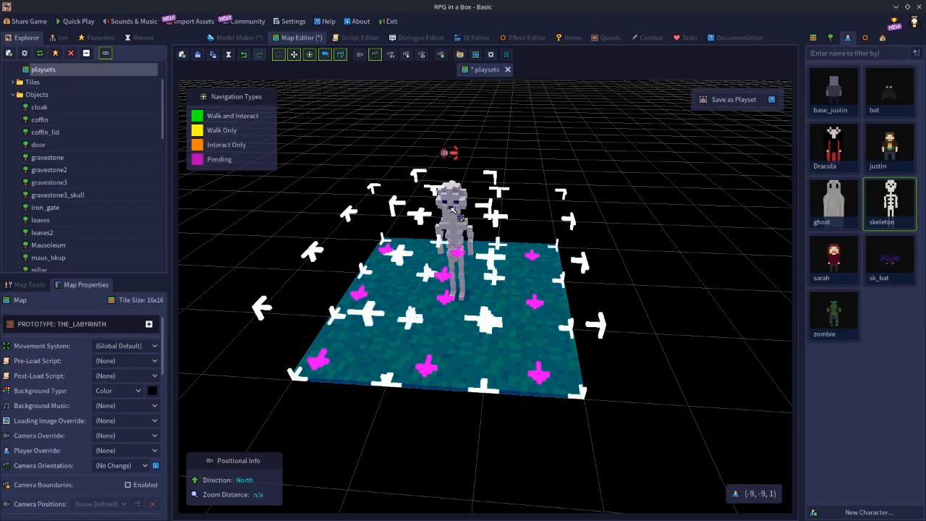
pyautogui.hotkey('ctrl', 'p')
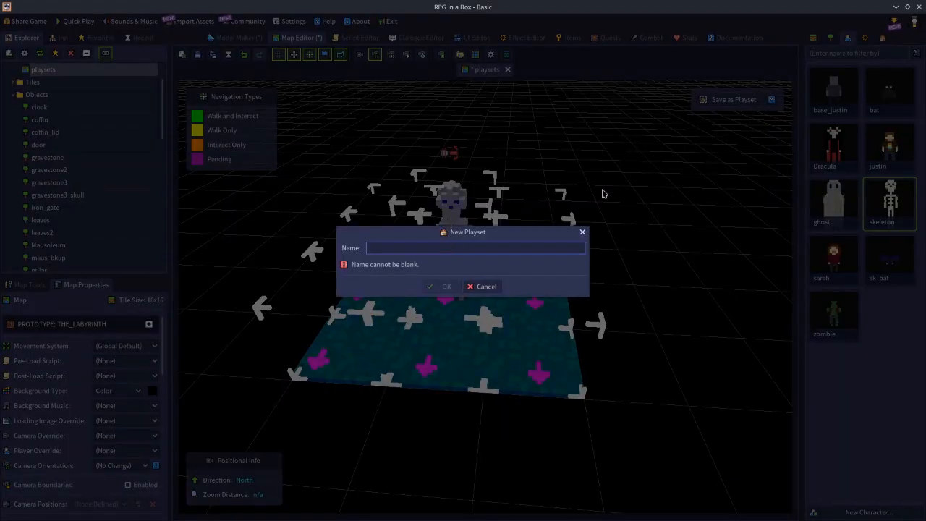
pyautogui.write('test2')
pyautogui.press('Return')
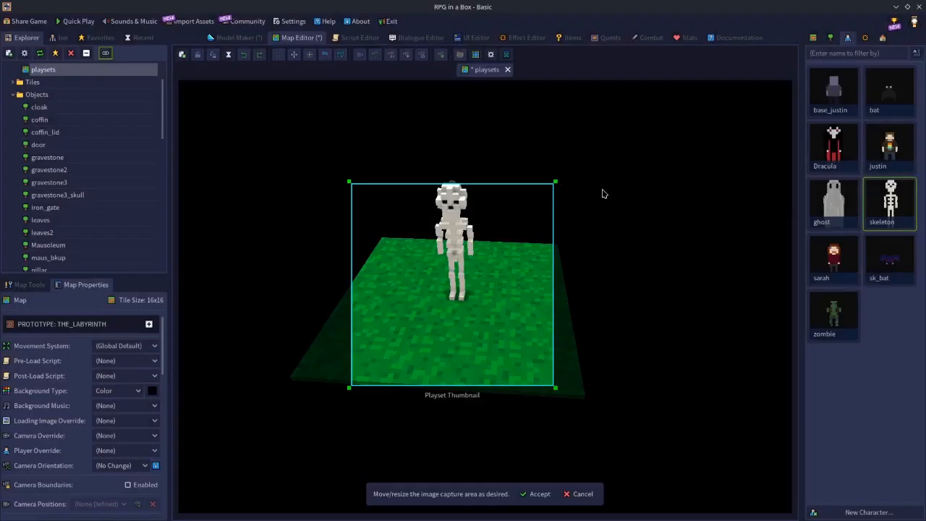
pyautogui.click(538, 493)
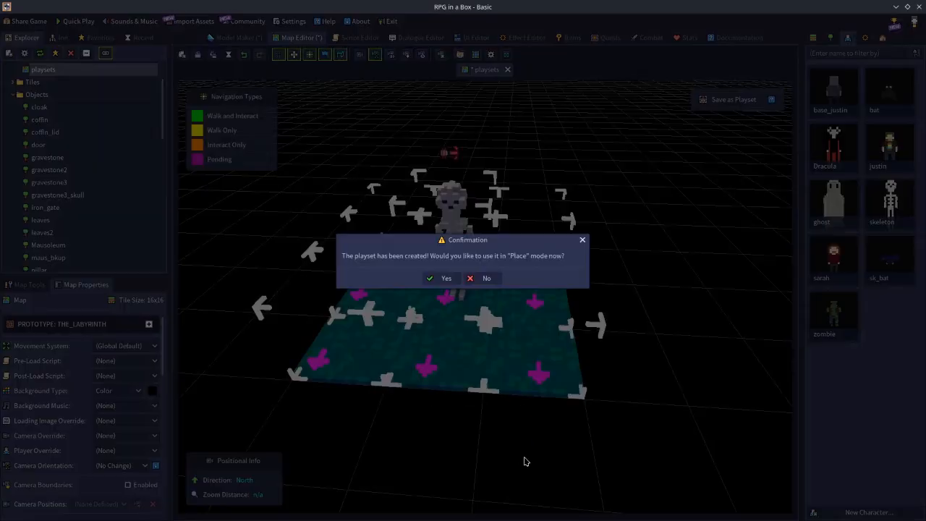
pyautogui.click(492, 278)
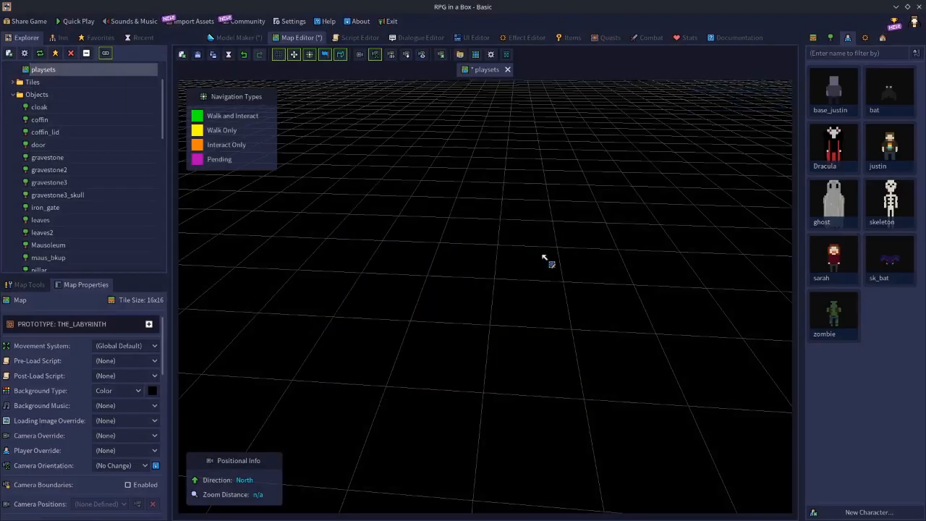
# Place the test4 playset on the emptied map, leave placement, and select its skeleton to check the custom properties
pyautogui.click(881, 39)
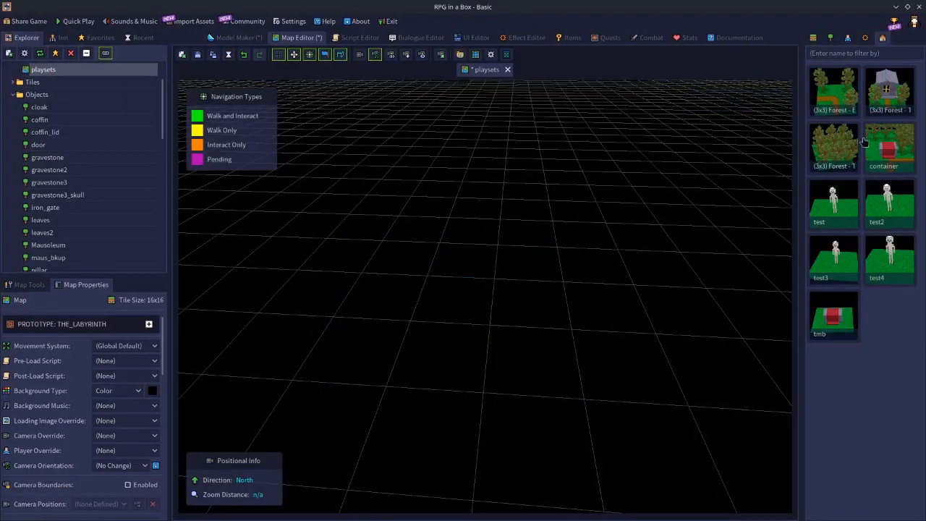
pyautogui.click(895, 264)
pyautogui.click(401, 225)
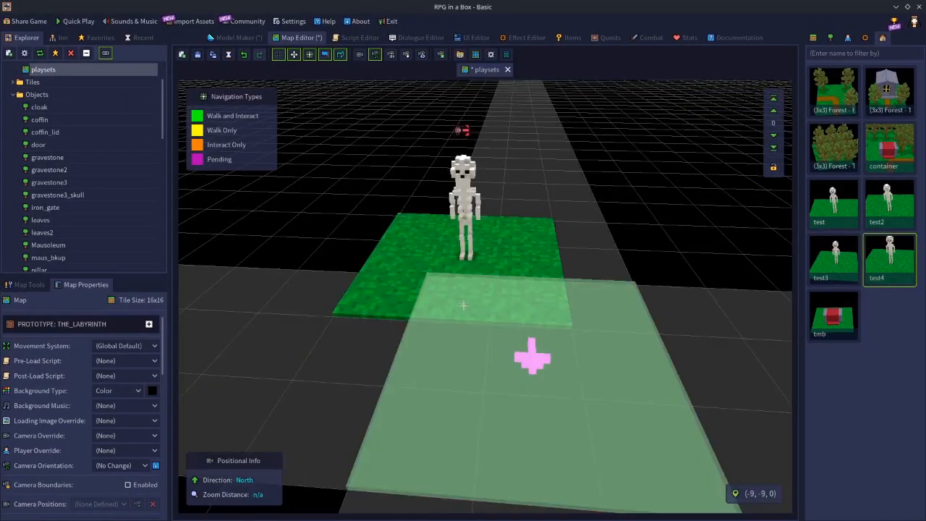
pyautogui.press('Escape')
pyautogui.click(474, 194)
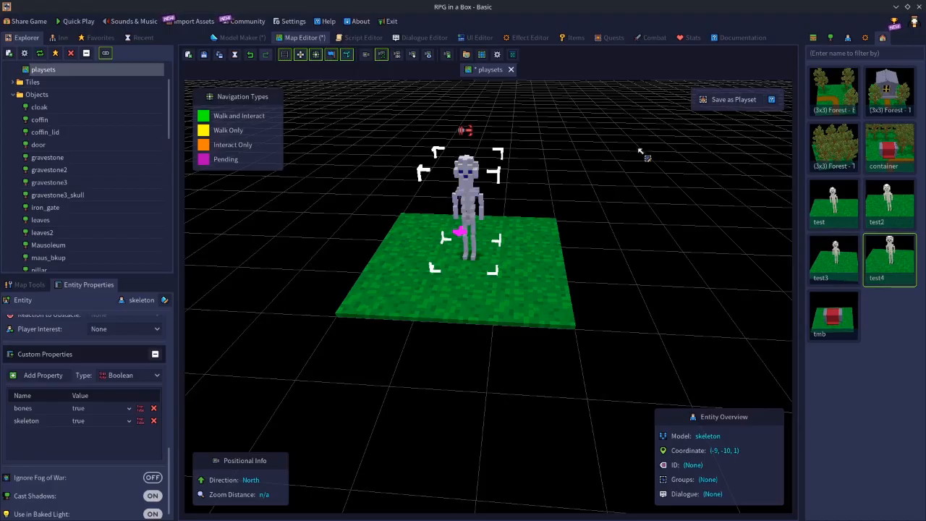
# Replace the playset's skeleton with a newly placed skeleton character on the tile at (-9, -10, 0) and check its custom properties
pyautogui.press('Delete')
pyautogui.click(847, 39)
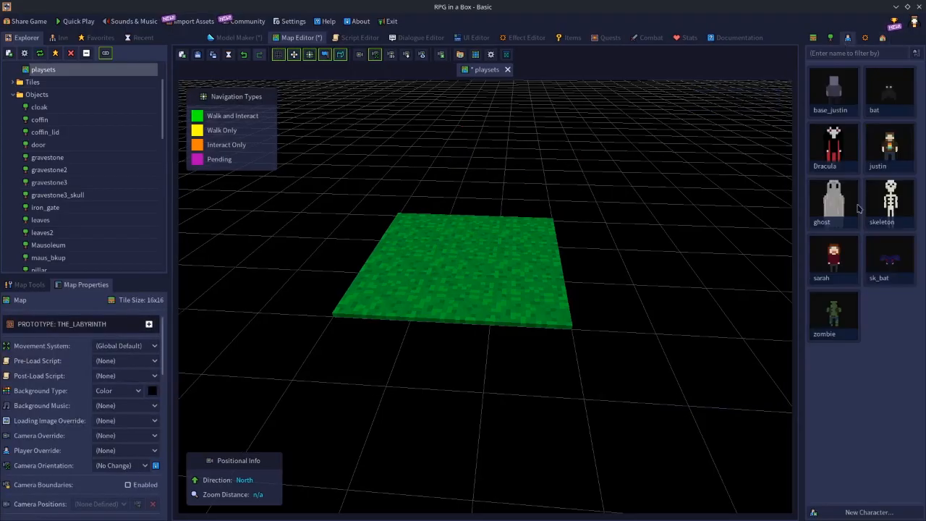
pyautogui.click(869, 215)
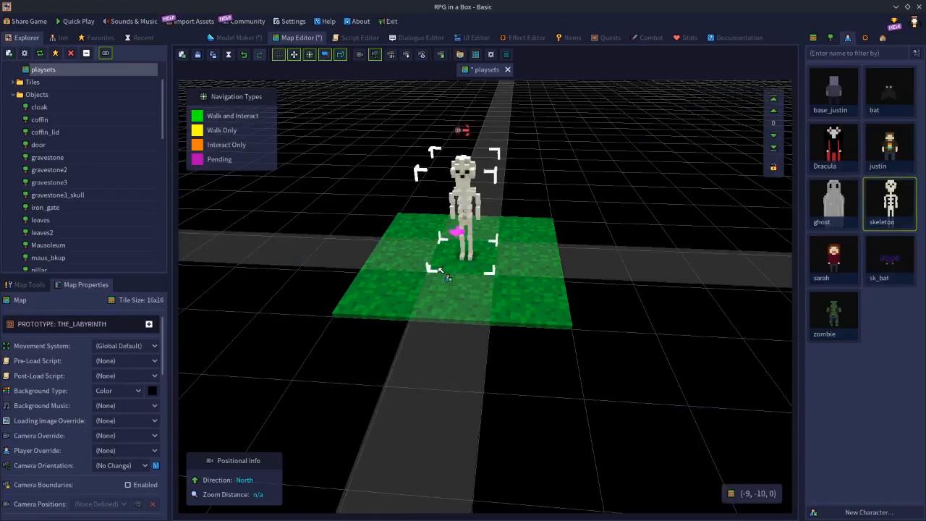
pyautogui.click(440, 269)
pyautogui.press('Escape')
pyautogui.click(470, 183)
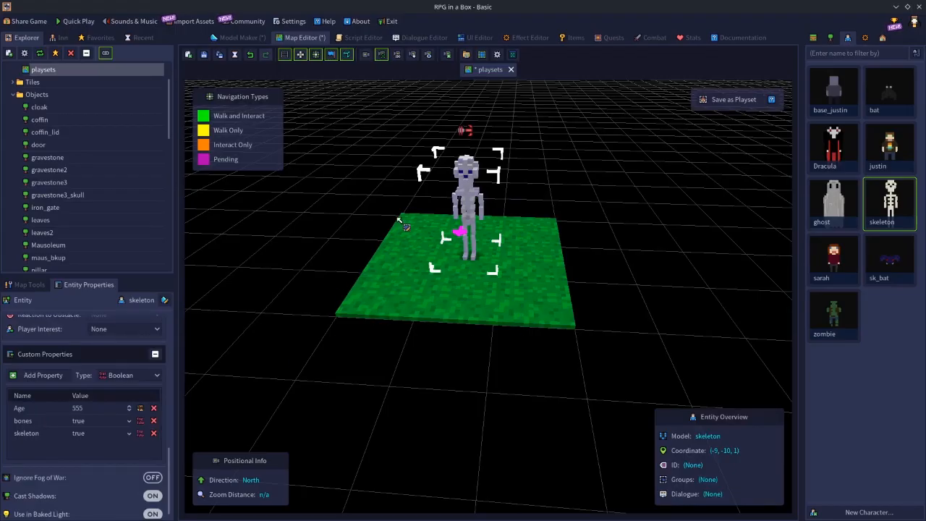
# Save the grass patch with the new skeleton over the existing test4 playset, decline Place mode, and delete the patch from the map
pyautogui.moveTo(405, 220)
pyautogui.mouseDown()
pyautogui.moveTo(463, 283)
pyautogui.moveTo(538, 307)
pyautogui.mouseUp()
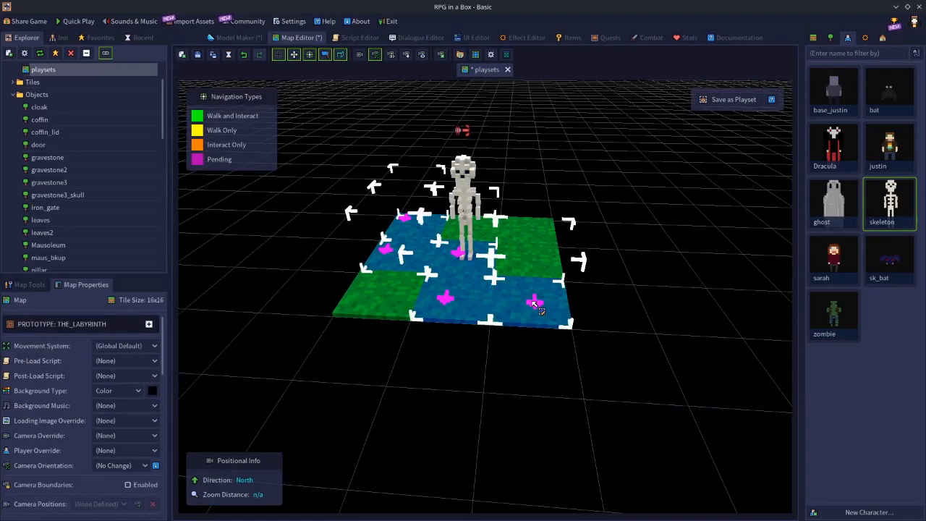
pyautogui.keyDown('shift'); pyautogui.moveTo(404, 219); pyautogui.dragTo(510, 306); pyautogui.keyUp('shift')
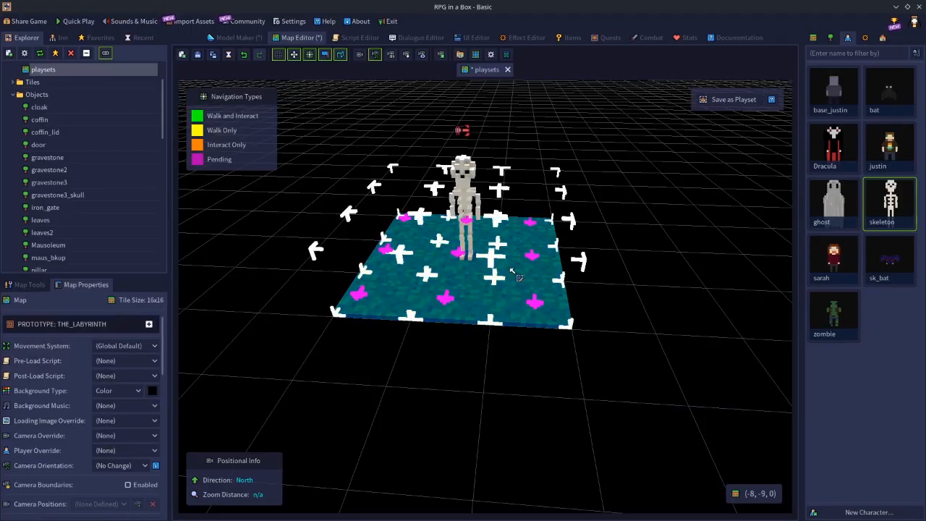
pyautogui.keyDown('shift'); pyautogui.click(472, 171); pyautogui.keyUp('shift')
pyautogui.hotkey('ctrl', 'p')
pyautogui.write('test4')
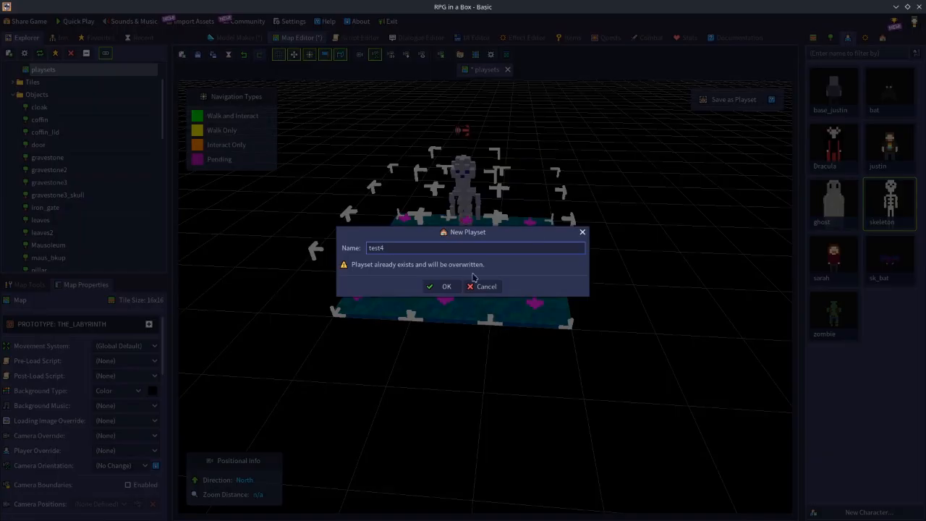
pyautogui.click(444, 288)
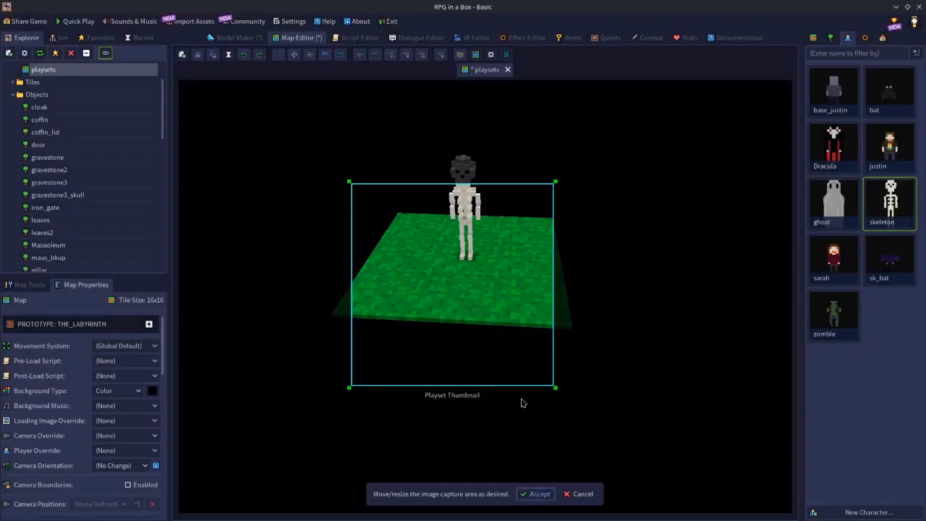
pyautogui.press('Return')
pyautogui.click(497, 283)
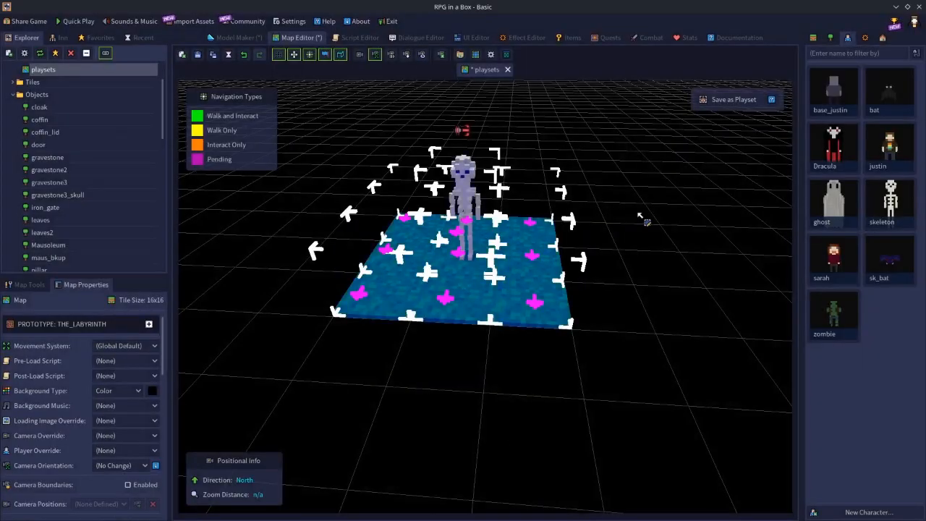
pyautogui.press('Delete')
# Place the updated test4 playset on the empty map and select its skeleton to check the custom properties
pyautogui.click(883, 38)
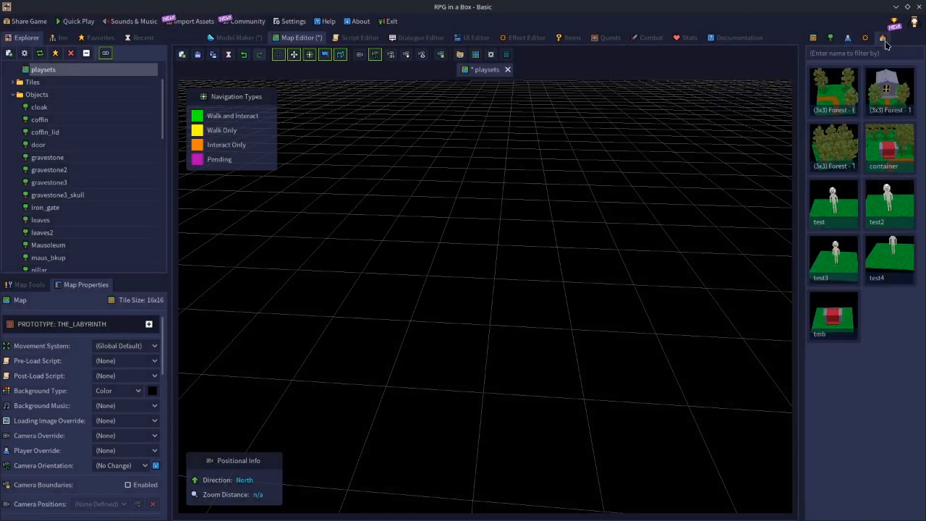
pyautogui.click(877, 247)
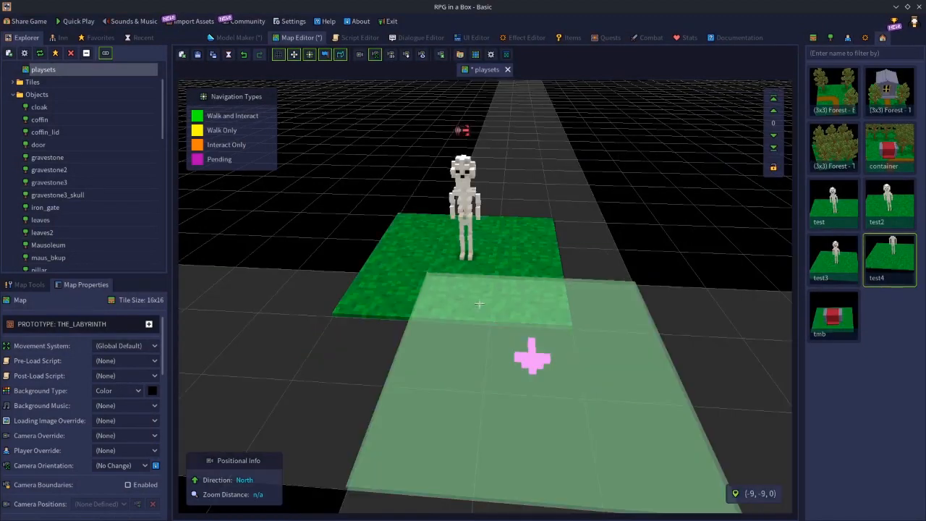
pyautogui.click(485, 300)
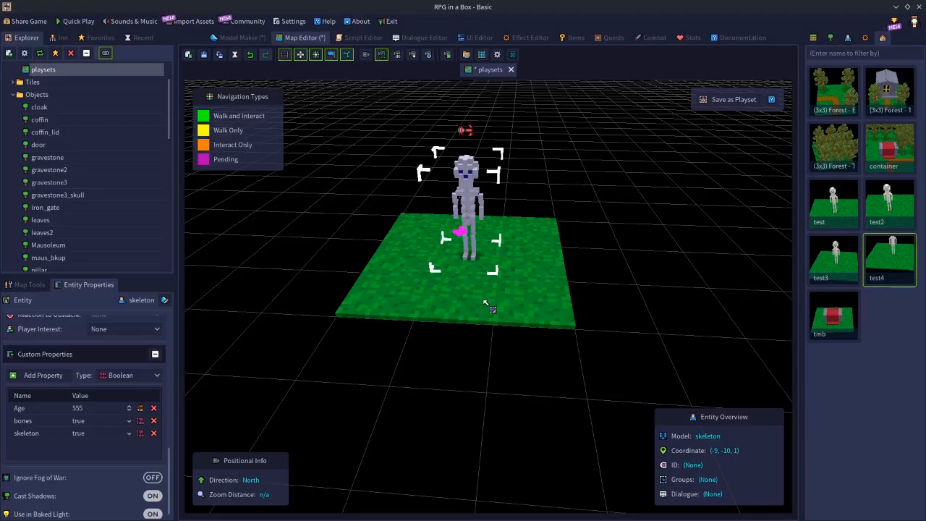
# Place a second skeleton character on the grass patch's far corner tile, diagonally behind the first skeleton
pyautogui.click(878, 244)
pyautogui.click(816, 40)
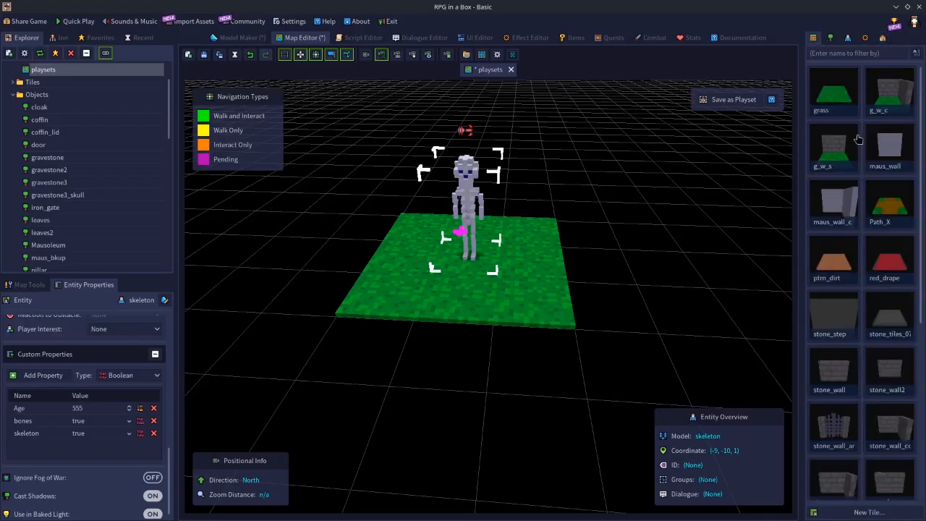
pyautogui.click(846, 38)
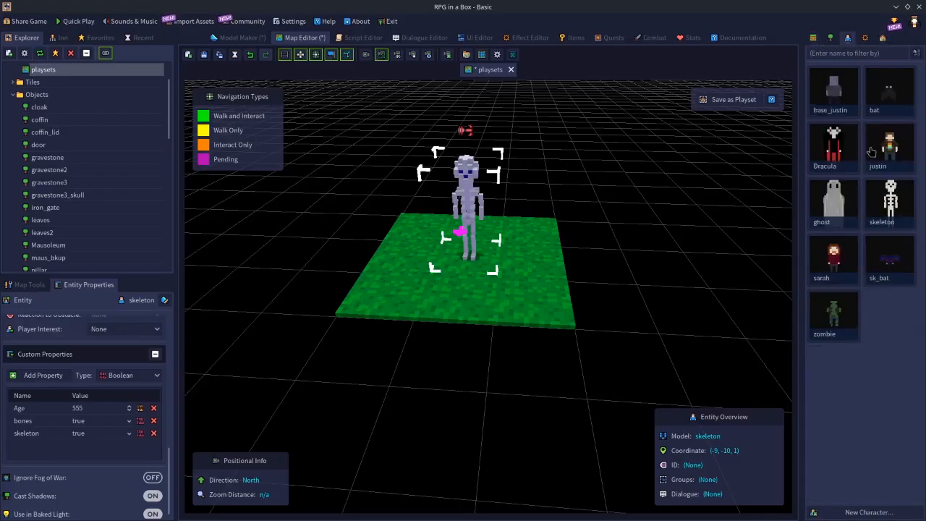
pyautogui.click(890, 203)
pyautogui.click(536, 221)
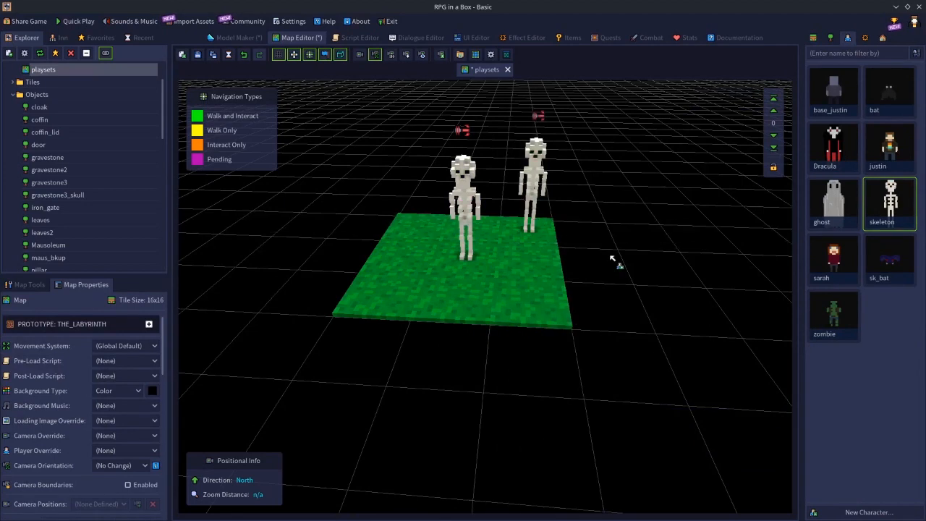
# Remove the bones custom property from the second skeleton and compare the custom properties of both skeletons
pyautogui.click(535, 155)
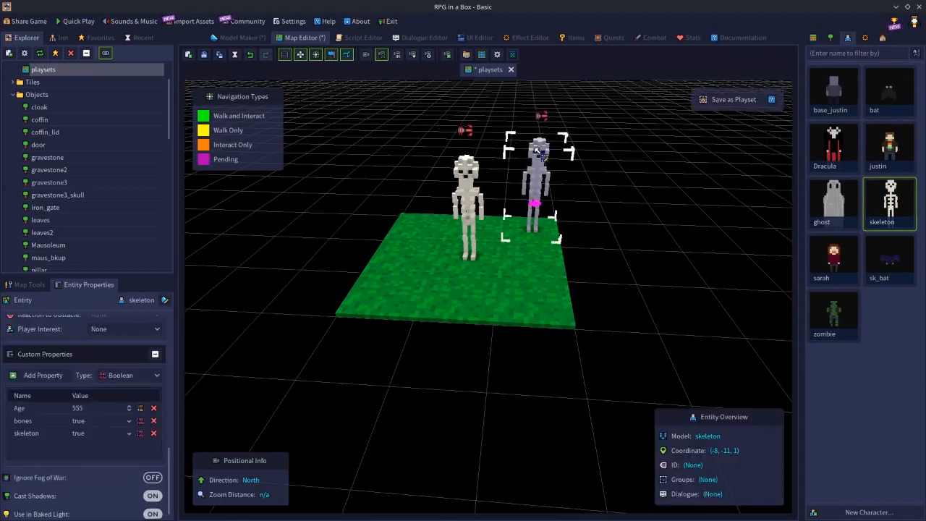
pyautogui.click(154, 421)
pyautogui.click(466, 199)
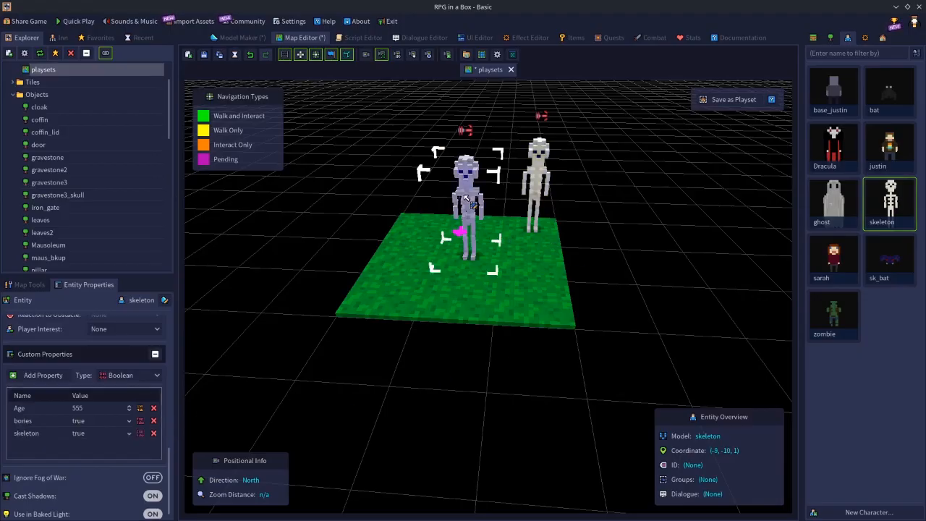
pyautogui.click(543, 168)
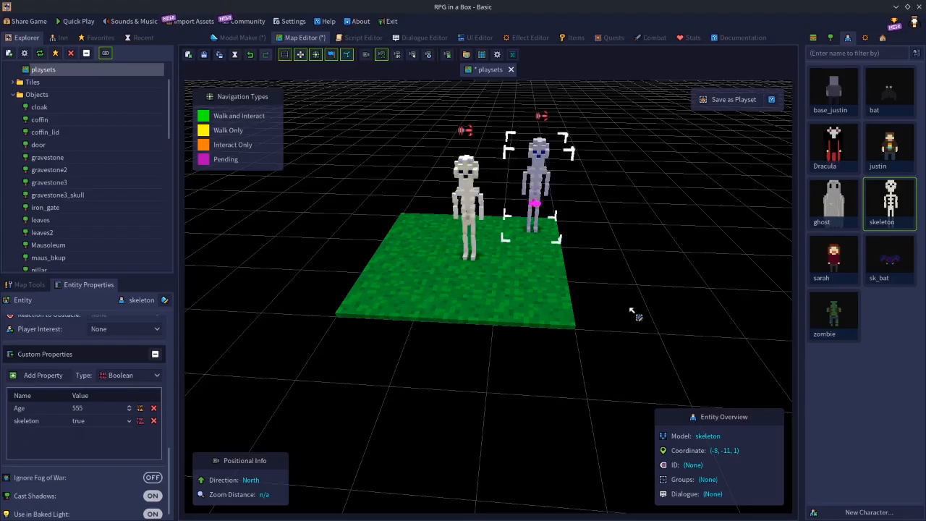
# Select the whole grass patch together with both skeletons standing on it
pyautogui.click(631, 312)
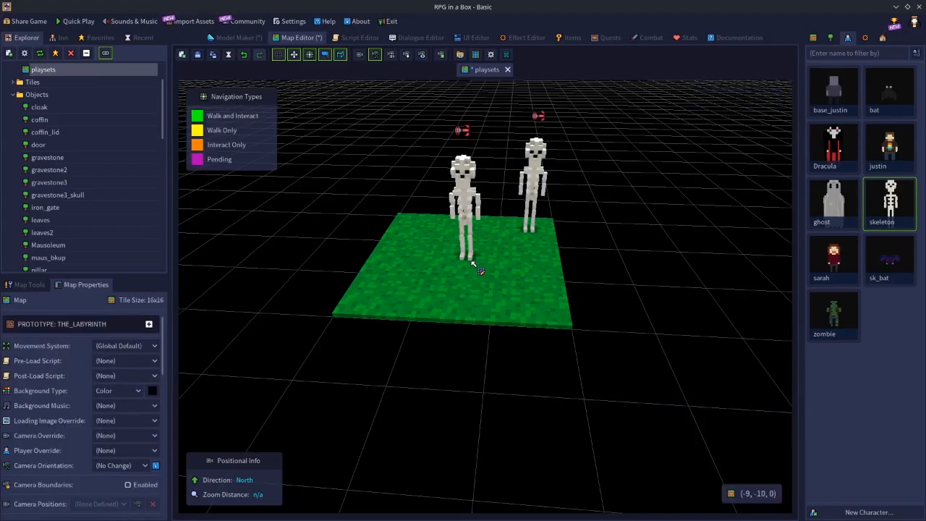
pyautogui.moveTo(405, 219); pyautogui.dragTo(506, 304)
pyautogui.moveTo(409, 225); pyautogui.dragTo(521, 301)
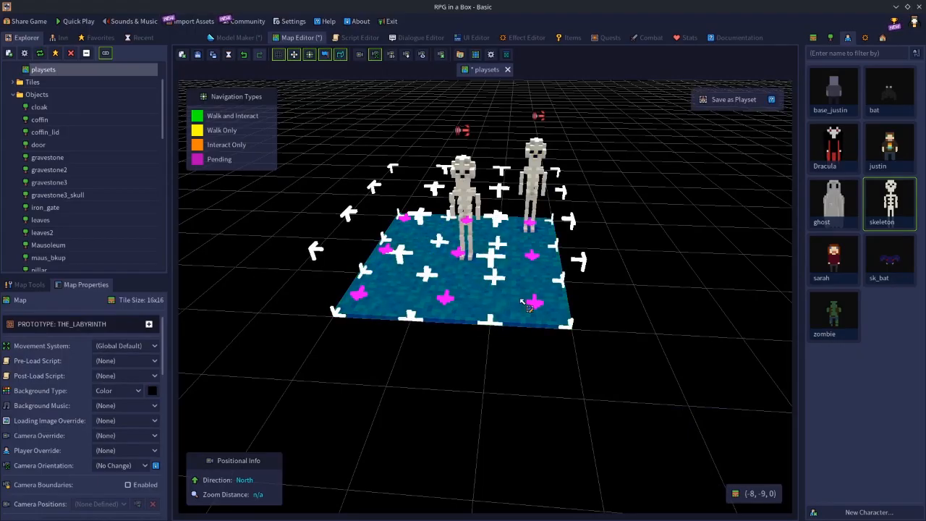
pyautogui.keyDown('shift'); pyautogui.click(468, 179); pyautogui.keyUp('shift')
pyautogui.keyDown('shift'); pyautogui.click(537, 152); pyautogui.keyUp('shift')
# Save the selection over the existing test4 playset, accept its thumbnail, decline Place mode, and clear the selected patch from the map
pyautogui.hotkey('ctrl', 's')
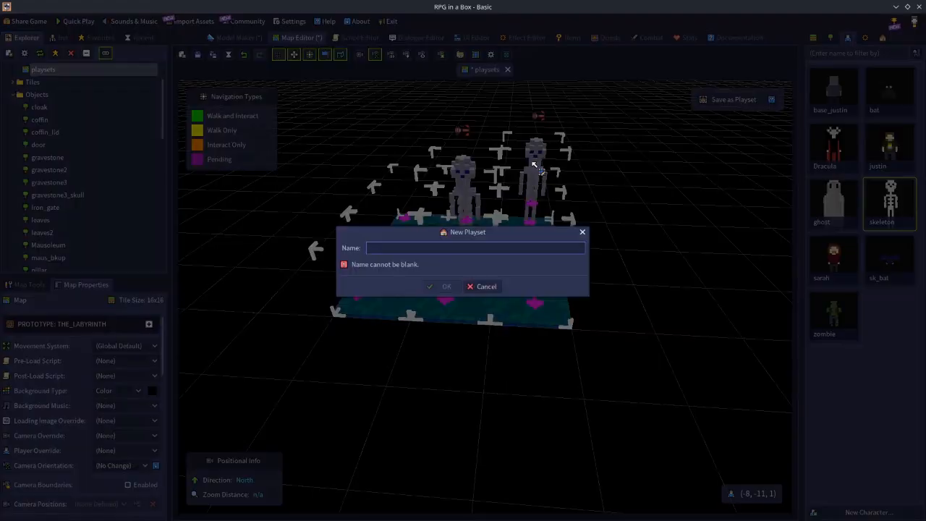
pyautogui.write('test')
pyautogui.press('Return')
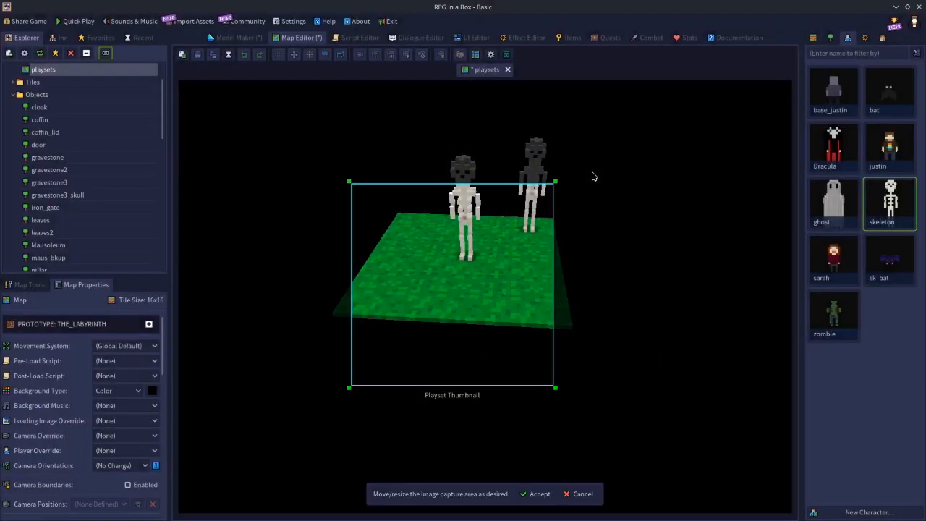
pyautogui.click(537, 493)
pyautogui.click(495, 278)
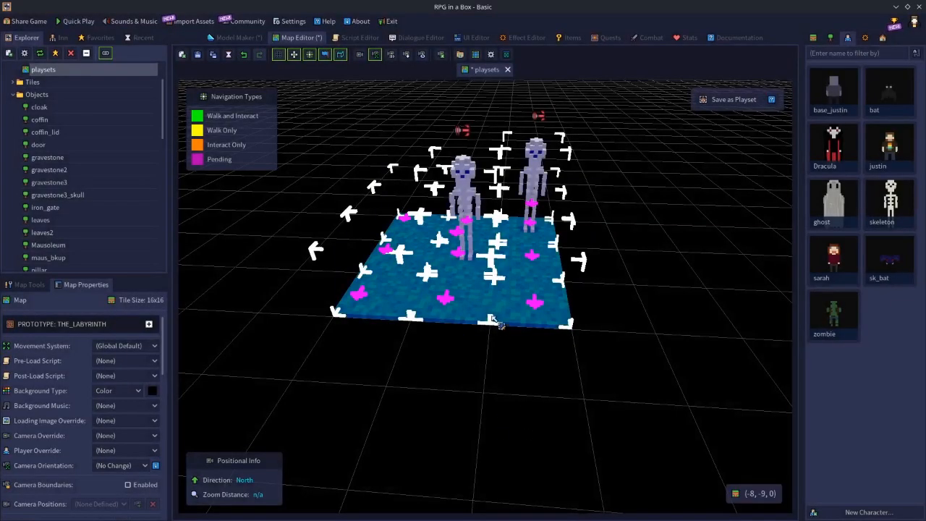
pyautogui.press('Delete')
# Place the updated test4 playset on the empty map and compare the custom properties of its two skeletons
pyautogui.click(882, 39)
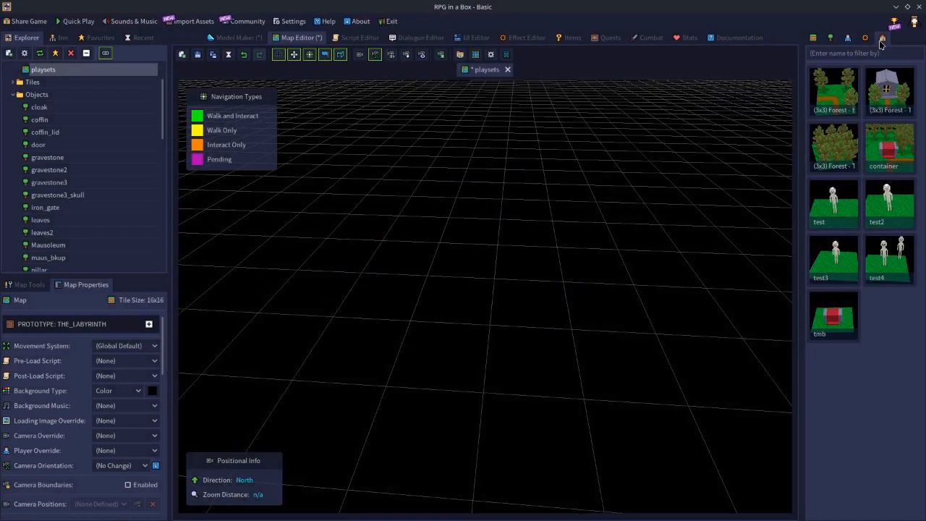
pyautogui.click(890, 274)
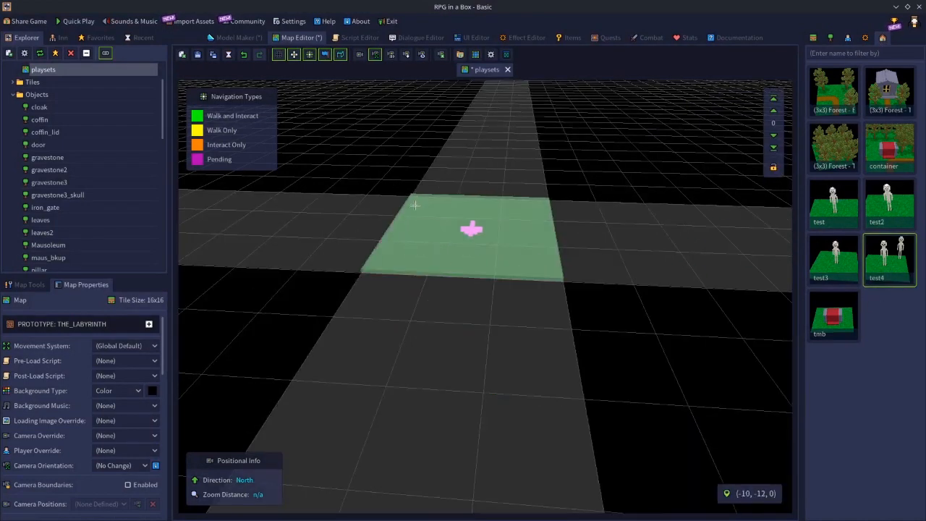
pyautogui.click(478, 300)
pyautogui.click(476, 169)
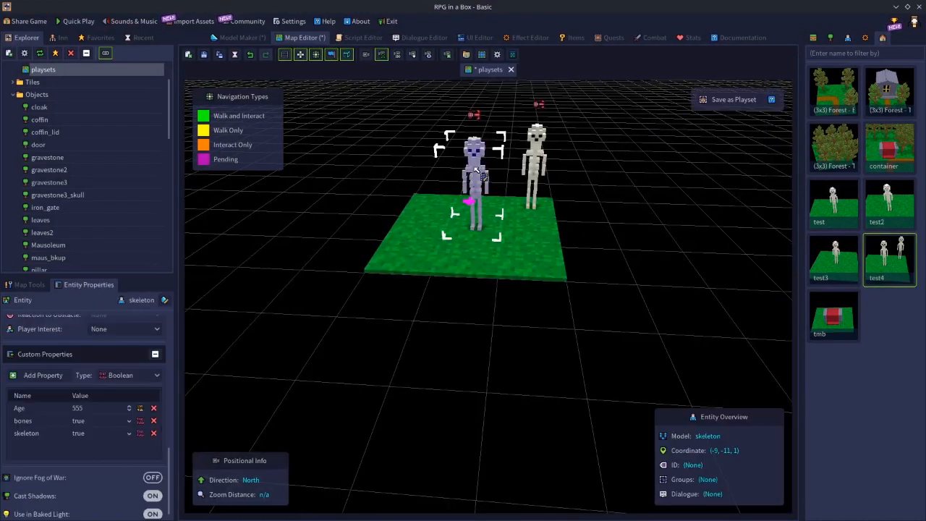
pyautogui.click(536, 152)
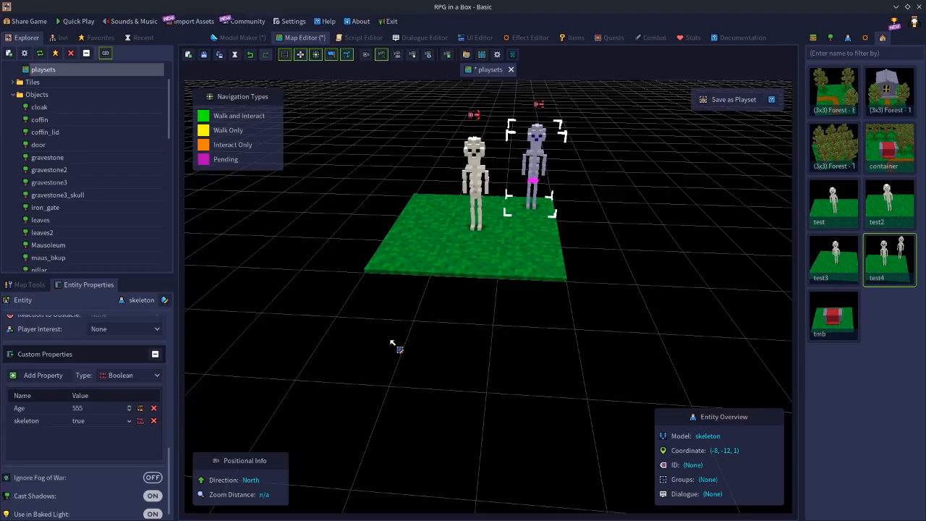
# Review the front skeleton's entity properties, including its custom properties, movement, behavior, Thingies, scale and rotation settings
pyautogui.click(435, 302)
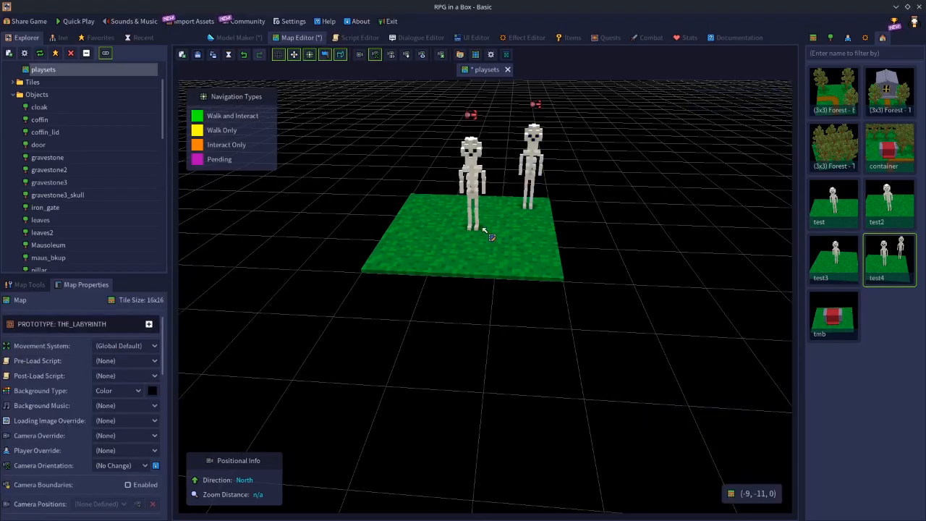
pyautogui.click(478, 168)
pyautogui.scroll(-1, 134, 423)
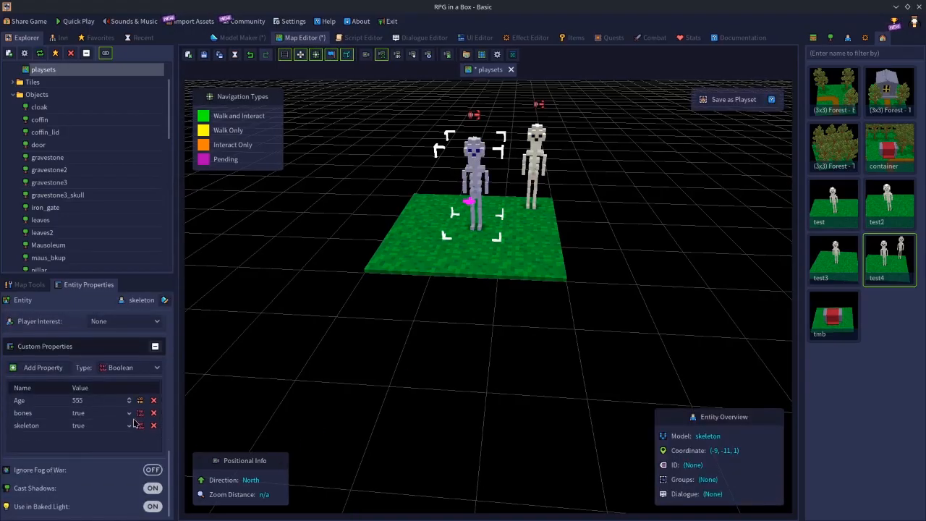
pyautogui.scroll(10, 133, 410)
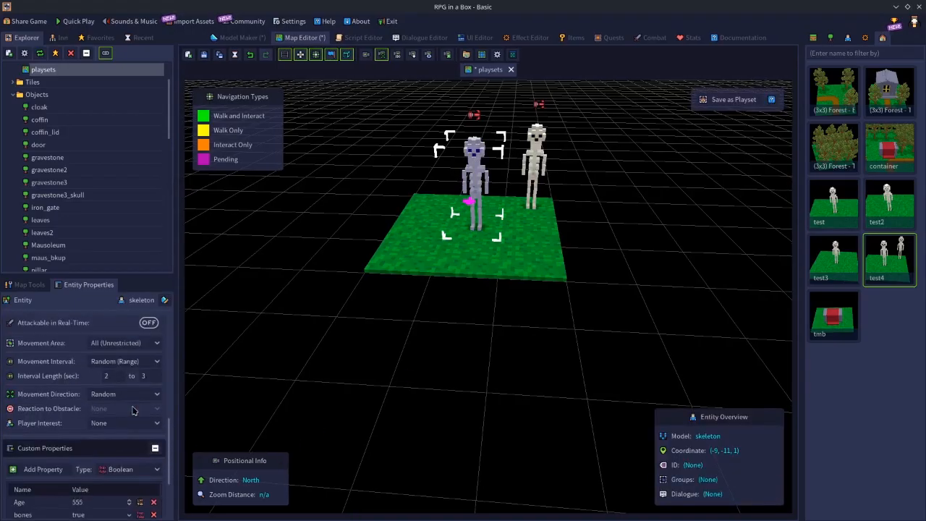
pyautogui.scroll(3, 126, 408)
pyautogui.scroll(-3, 87, 448)
pyautogui.scroll(3, 83, 433)
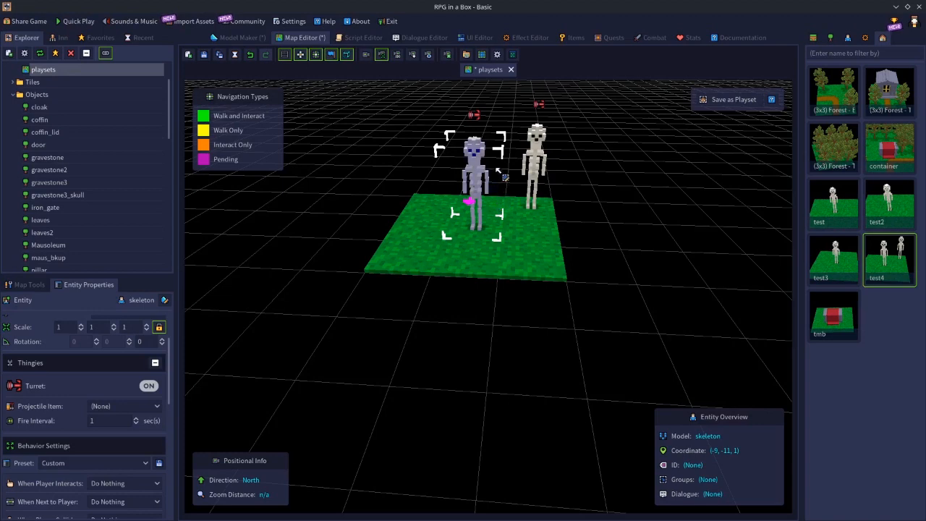
pyautogui.scroll(2, 84, 391)
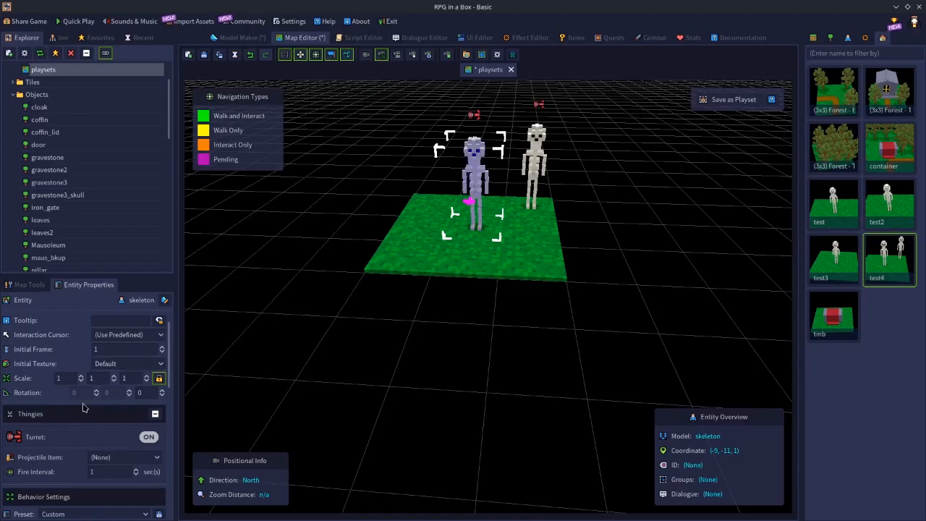
pyautogui.scroll(1, 83, 405)
pyautogui.scroll(-2, 84, 405)
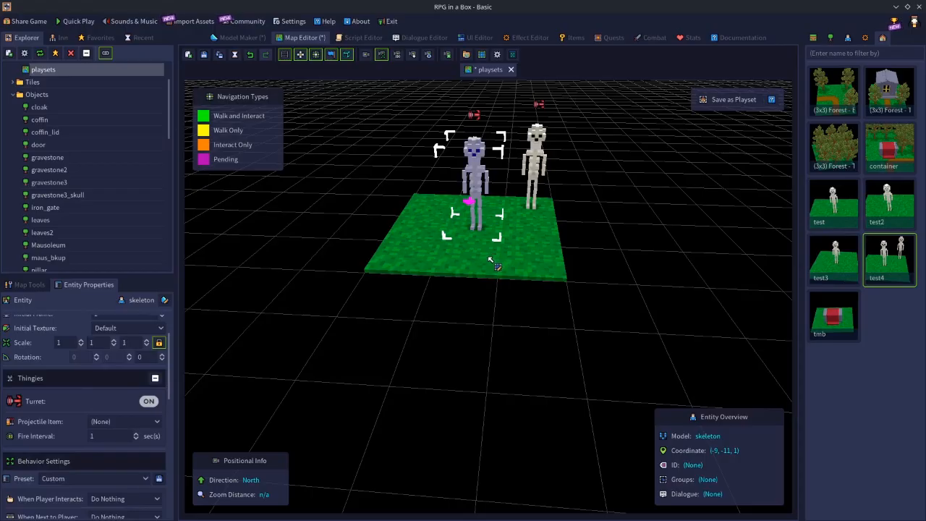
# Delete the placed grass patch and both skeletons from the map
pyautogui.click(471, 334)
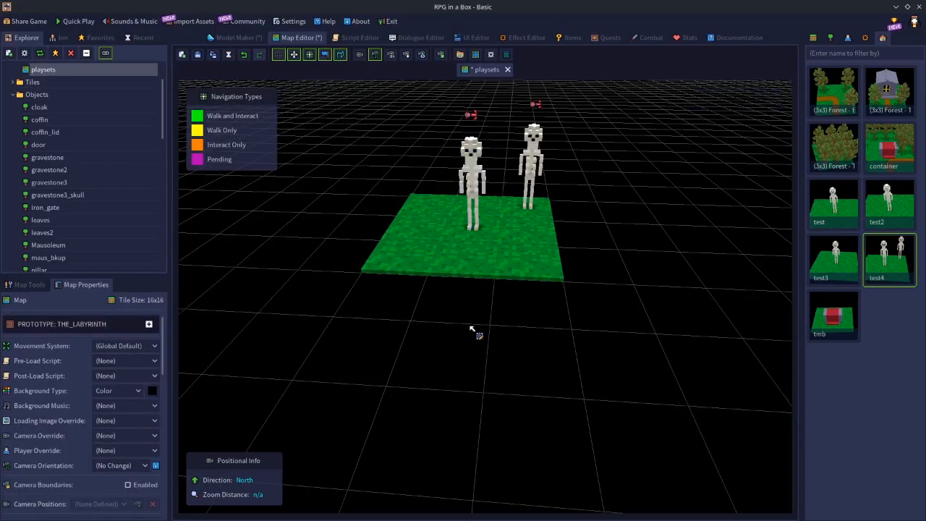
pyautogui.click(461, 272)
pyautogui.hotkey('ctrl', 'z')
pyautogui.hotkey('ctrl', 'z')
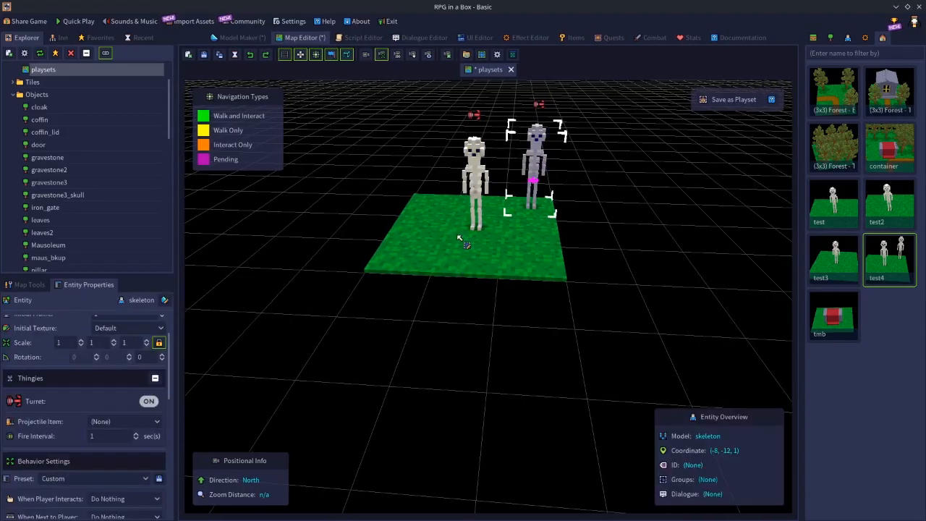
pyautogui.moveTo(416, 209); pyautogui.dragTo(522, 266)
pyautogui.press('Delete')
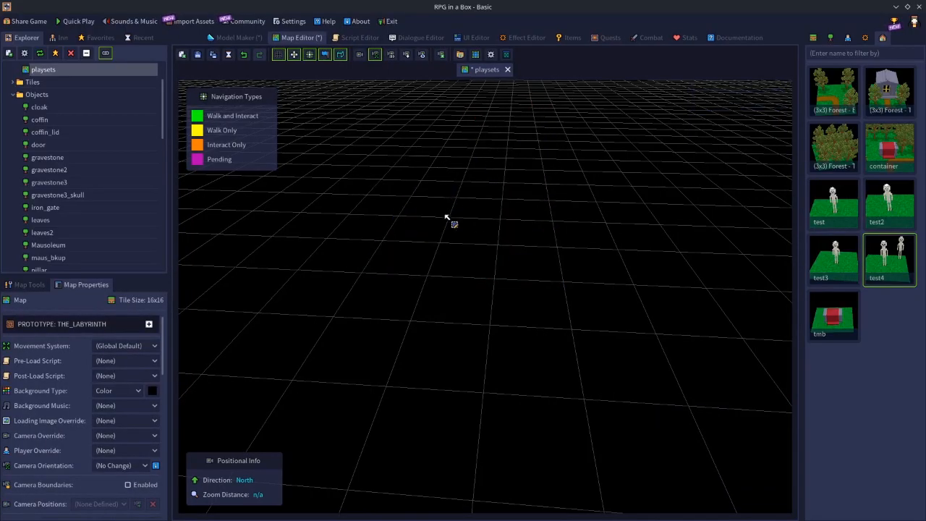
pyautogui.rightClick(824, 315)
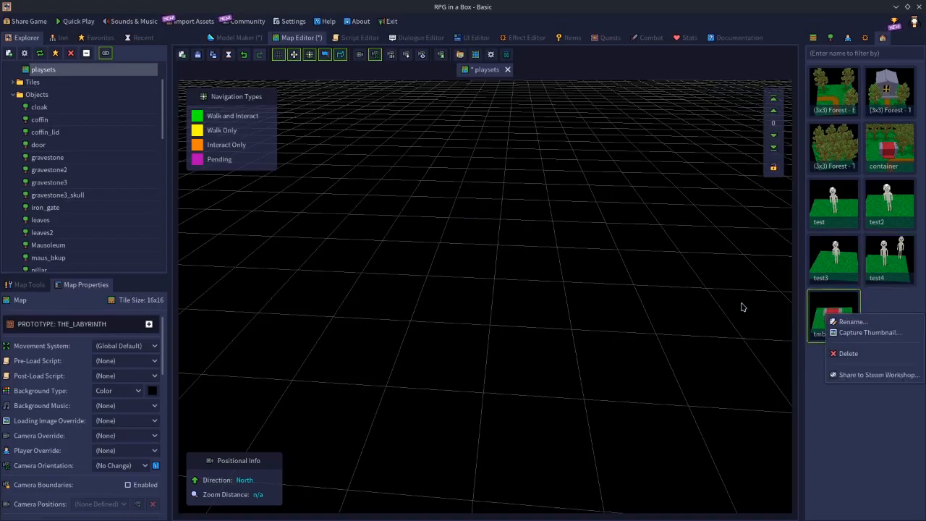
pyautogui.click(719, 250)
pyautogui.click(876, 102)
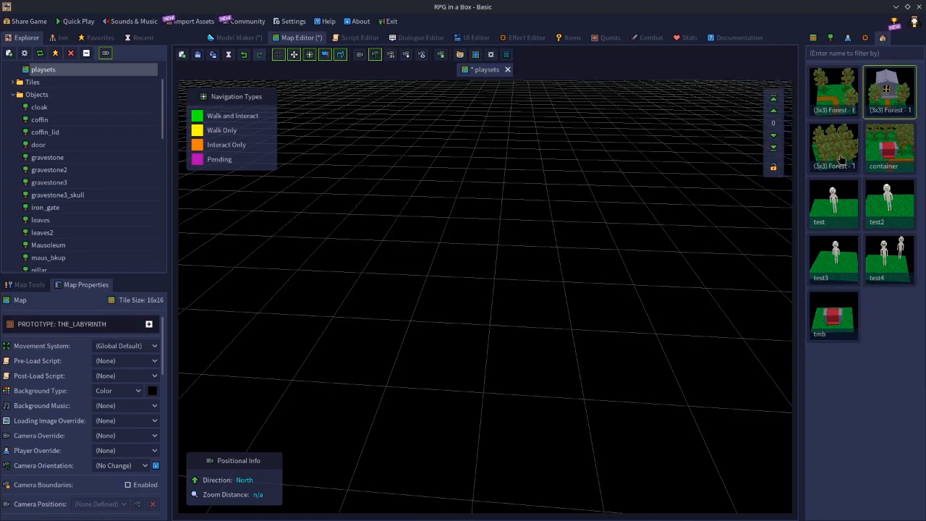
pyautogui.click(841, 159)
pyautogui.click(870, 152)
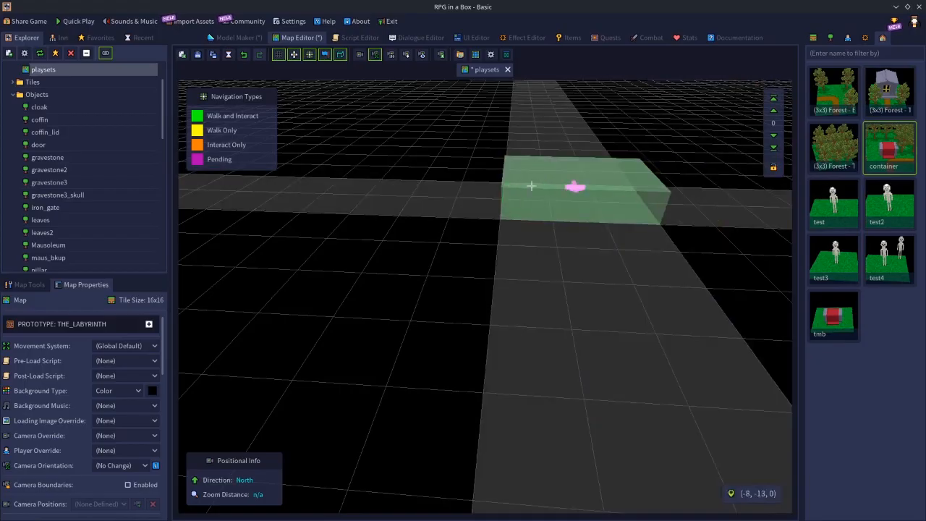
pyautogui.click(531, 186)
pyautogui.hotkey('ctrl', 'z')
# Place the (3x3) Forest - Trees playset on the empty map
pyautogui.click(833, 149)
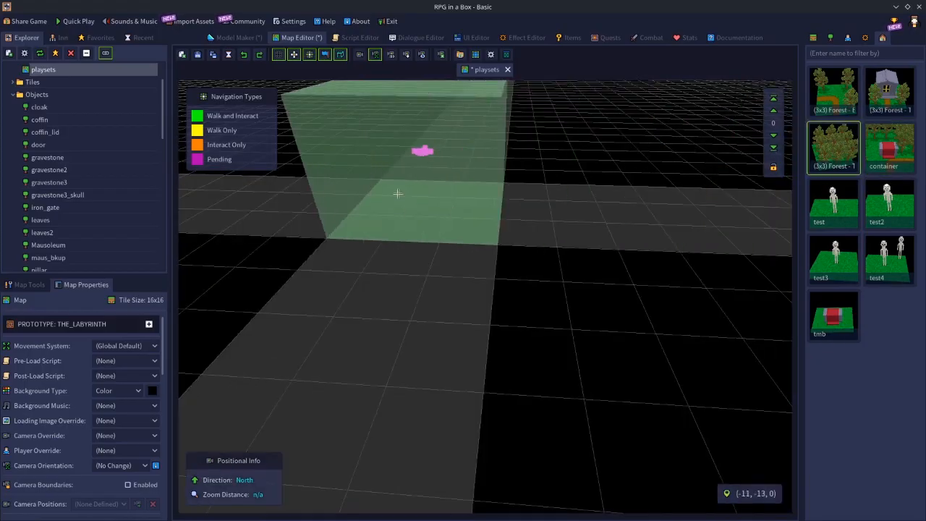
pyautogui.click(397, 194)
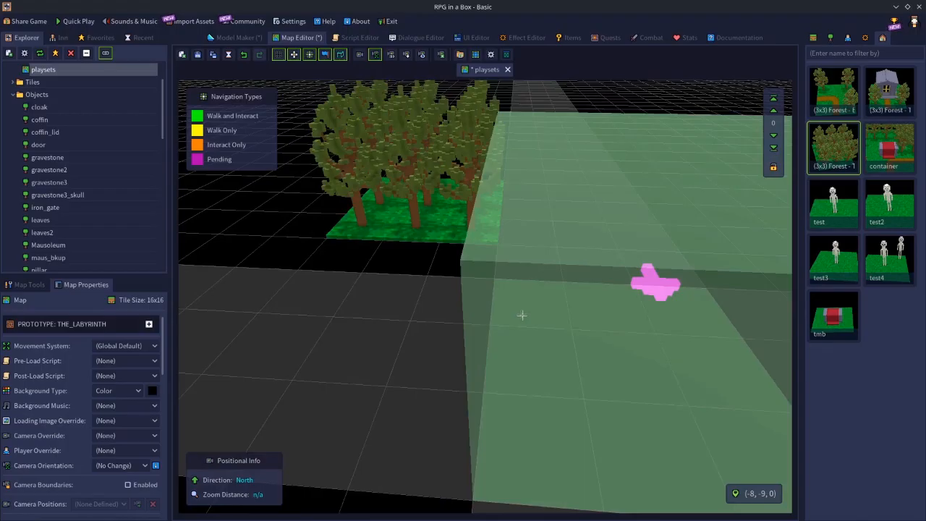
pyautogui.moveTo(521, 314); pyautogui.dragTo(474, 223, button='middle')
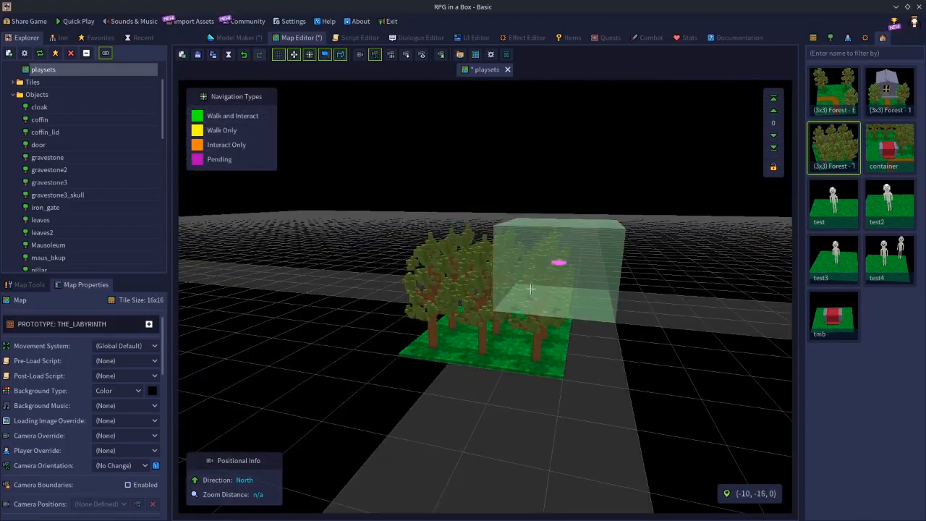
# Open the Steam Workshop sharing options for the (3x3) Forest - Trees playset, review them, and close them without uploading
pyautogui.rightClick(830, 149)
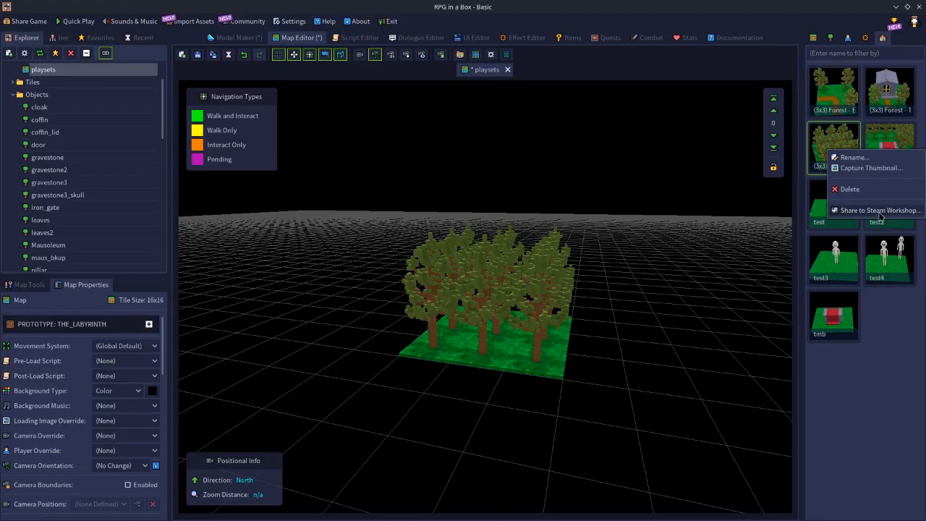
pyautogui.click(879, 210)
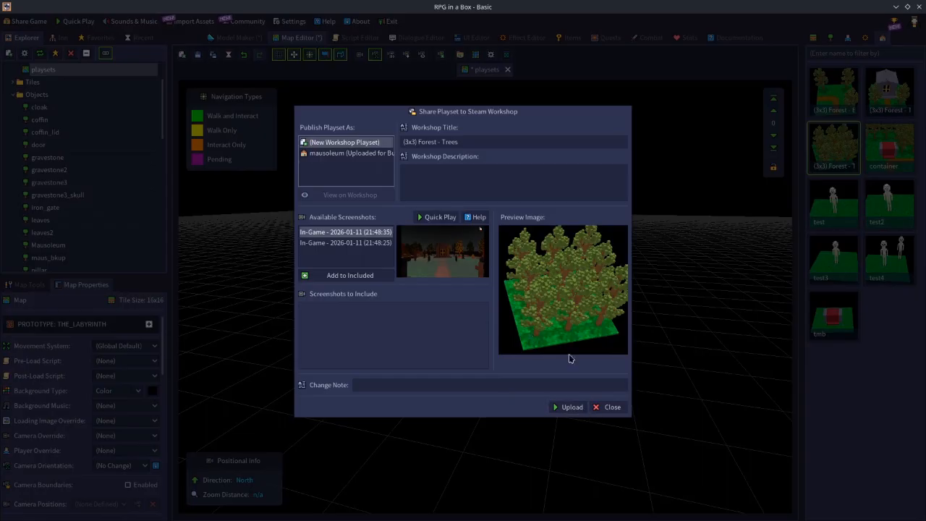
pyautogui.click(610, 406)
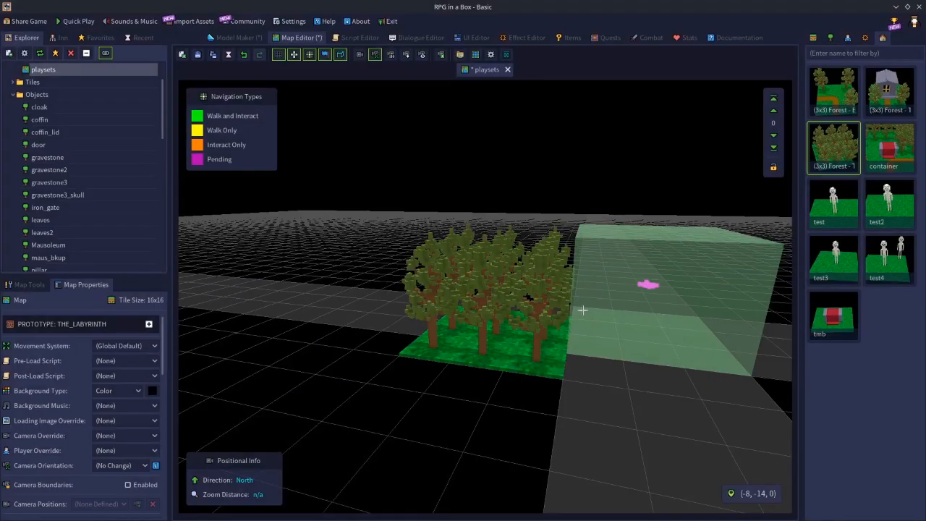
pyautogui.press('Print')
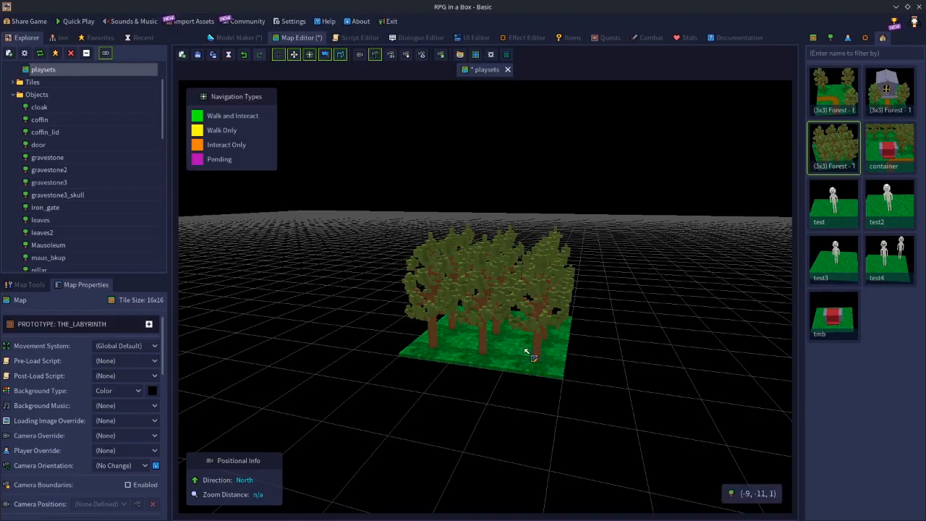
# Select an area of the placed forest and delete the trees and grass tiles it covers
pyautogui.moveTo(480, 339); pyautogui.dragTo(589, 374, button='middle')
pyautogui.press('w')
pyautogui.press('a')
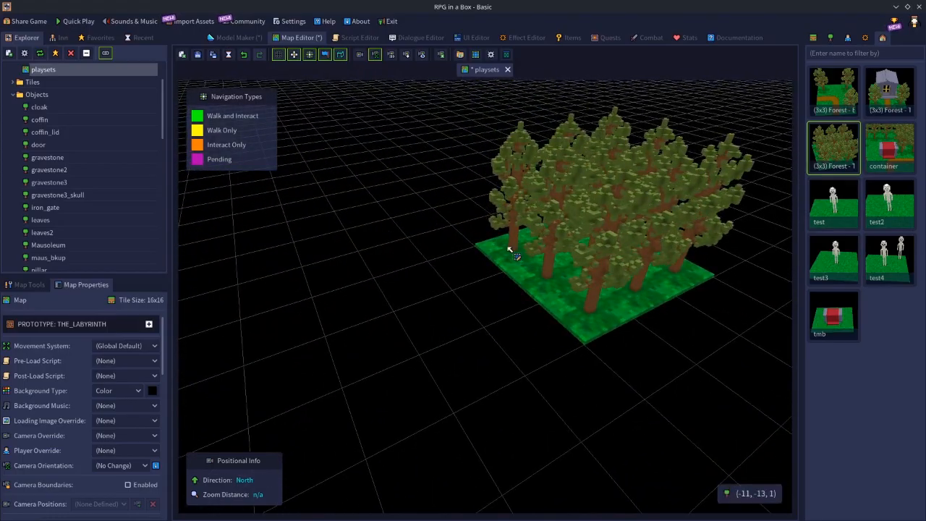
pyautogui.moveTo(493, 251); pyautogui.dragTo(702, 294)
pyautogui.press('Delete')
# Delete the remaining grass tiles and their trees one at a time until the map is empty
pyautogui.click(586, 301)
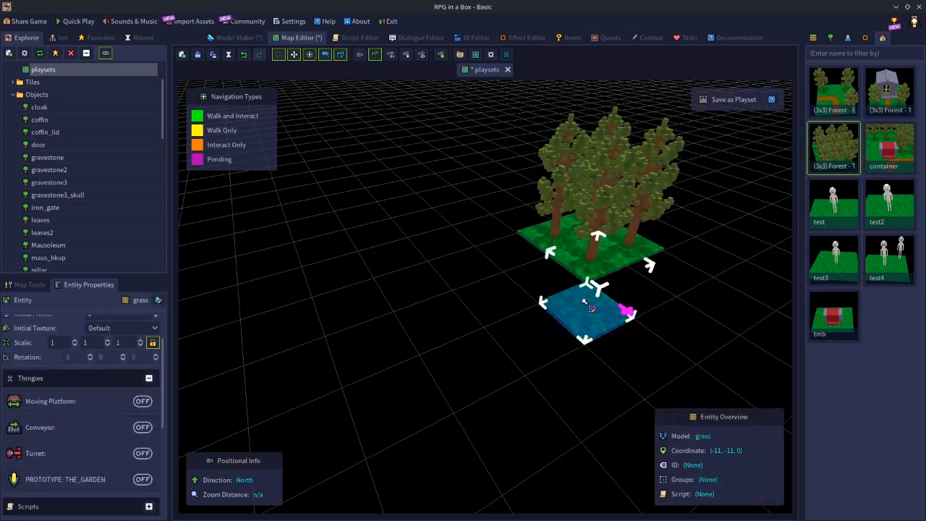
pyautogui.press('Delete')
pyautogui.click(545, 243)
pyautogui.press('Delete')
pyautogui.click(580, 255)
pyautogui.press('Delete')
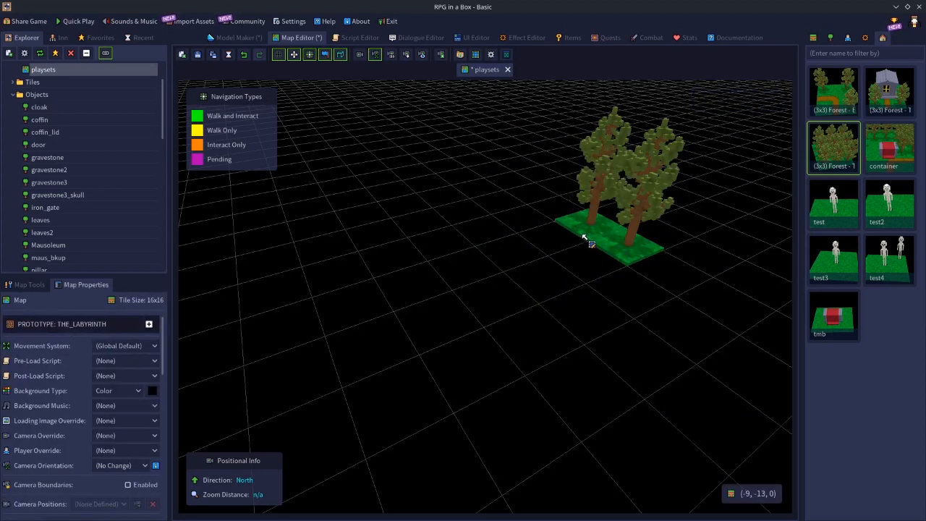
pyautogui.click(589, 239)
pyautogui.press('Delete')
pyautogui.click(615, 263)
pyautogui.press('Delete')
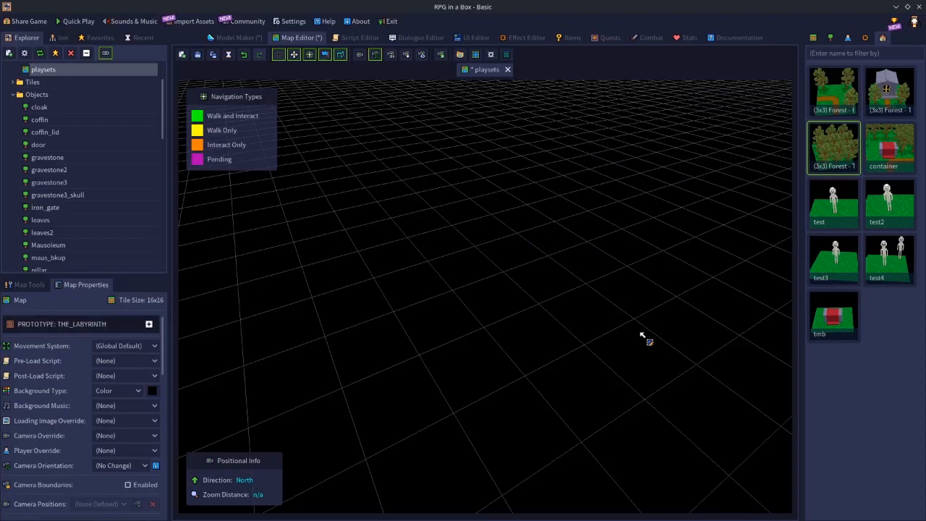
# Place the (3x3) Forest playset with the bending dirt path on the empty map
pyautogui.moveTo(662, 347); pyautogui.dragTo(641, 312, button='middle')
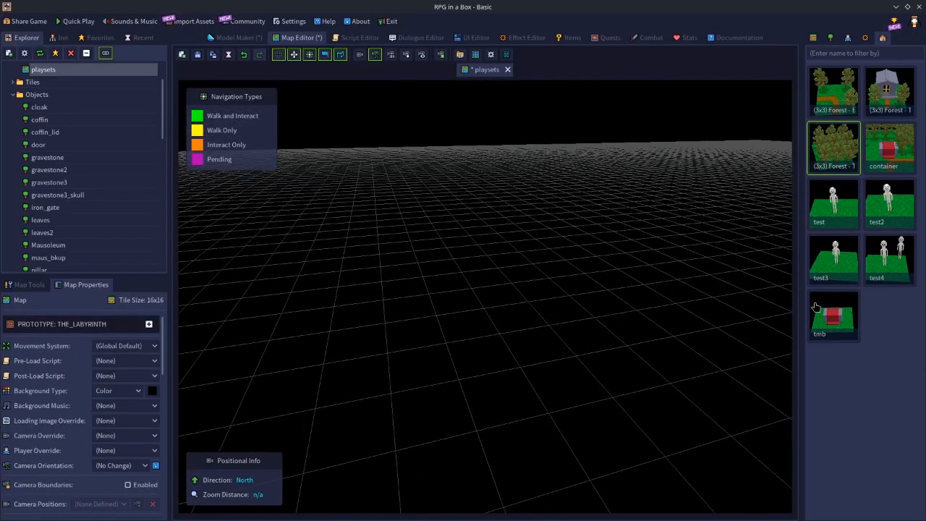
pyautogui.moveTo(757, 325); pyautogui.dragTo(688, 324, button='middle')
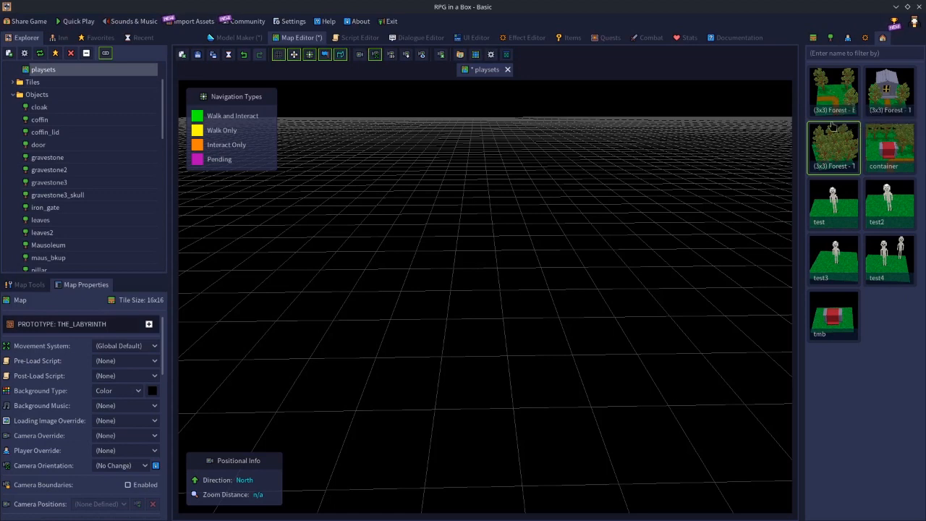
pyautogui.click(843, 86)
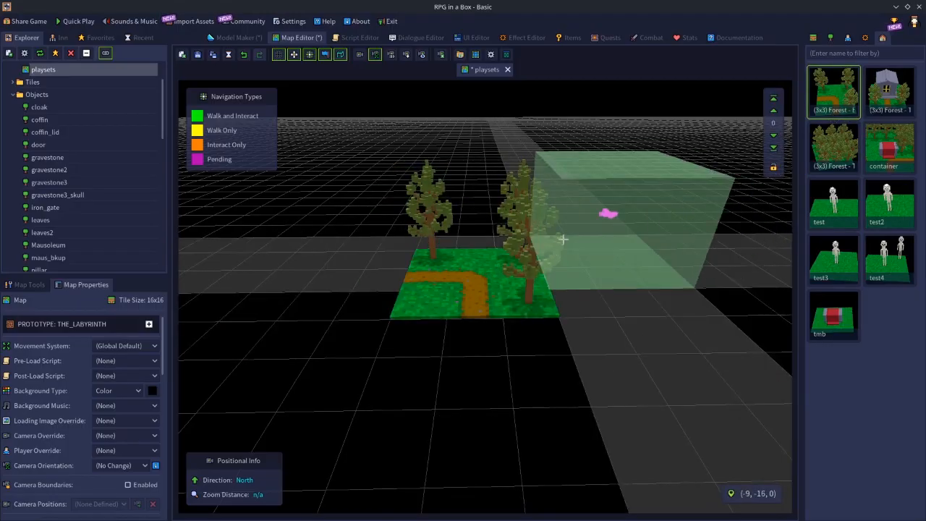
# Delete the tree at the rear corner of the placed forest, and undo that deletion
pyautogui.scroll(4, 574, 214)
pyautogui.moveTo(575, 214); pyautogui.dragTo(593, 255, button='middle')
pyautogui.scroll(-4, 585, 279)
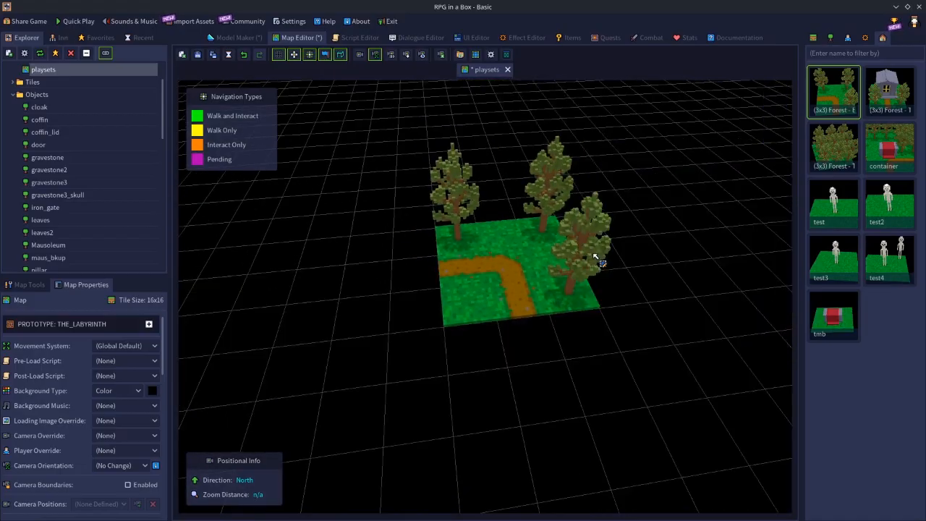
pyautogui.click(543, 174)
pyautogui.press('Delete')
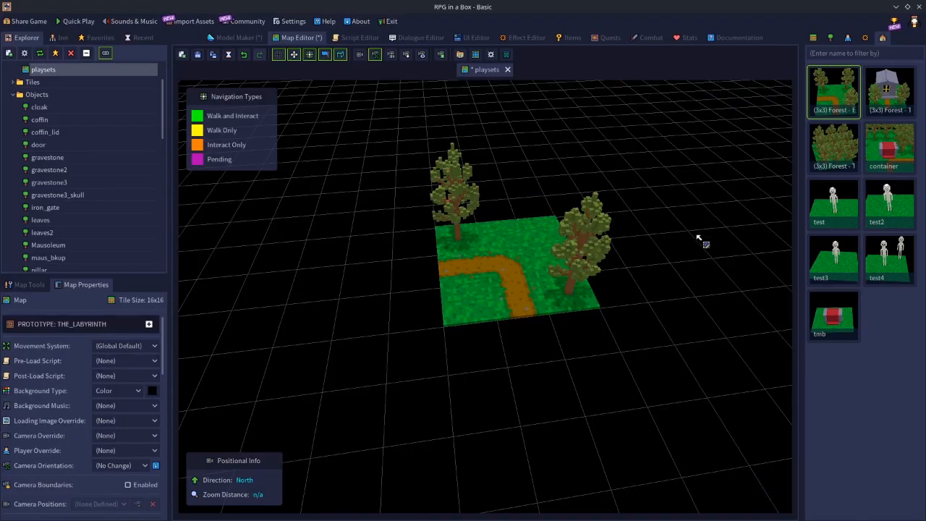
pyautogui.hotkey('ctrl', 'z')
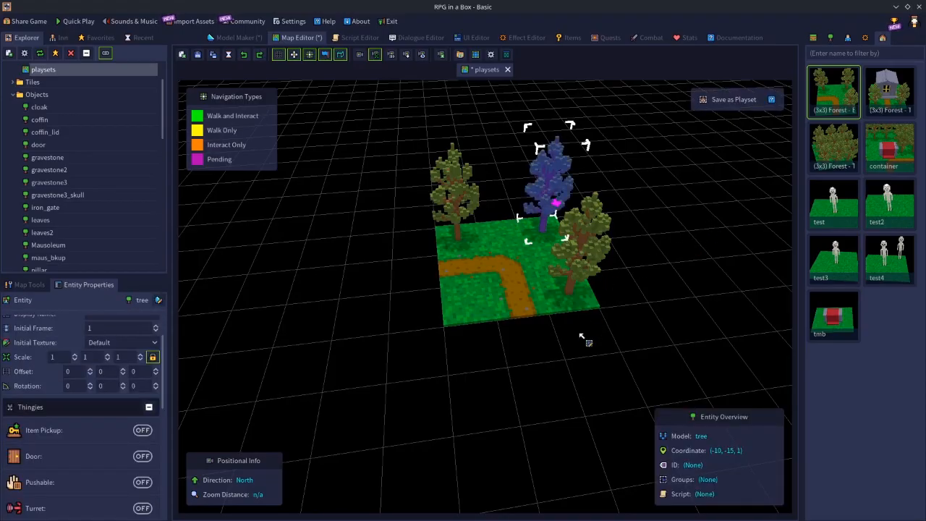
# Delete the placed forest with the bending dirt path from the map
pyautogui.moveTo(579, 362); pyautogui.dragTo(548, 372, button='middle')
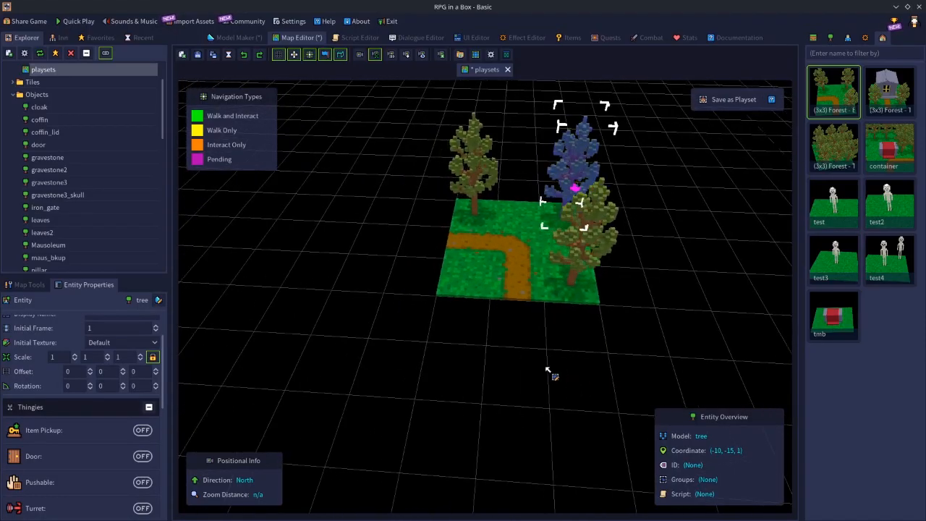
pyautogui.scroll(4, 558, 356)
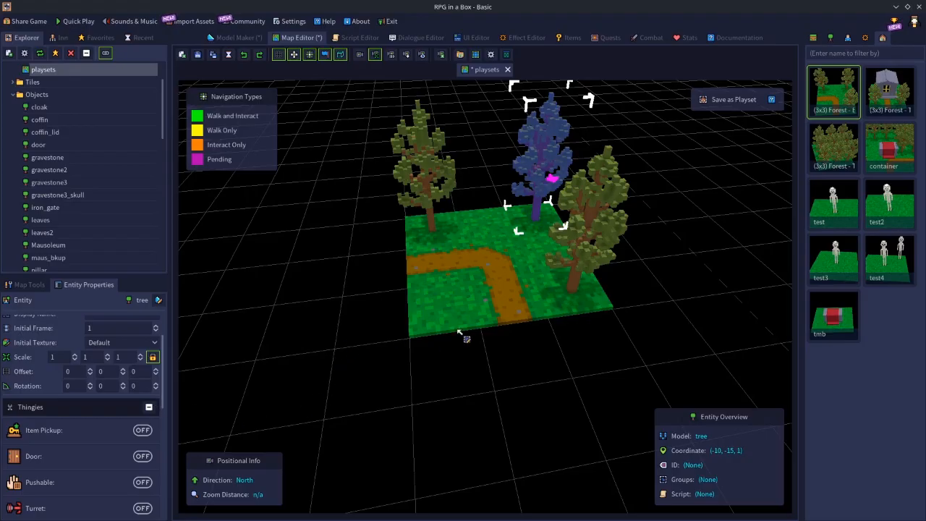
pyautogui.scroll(-3, 504, 335)
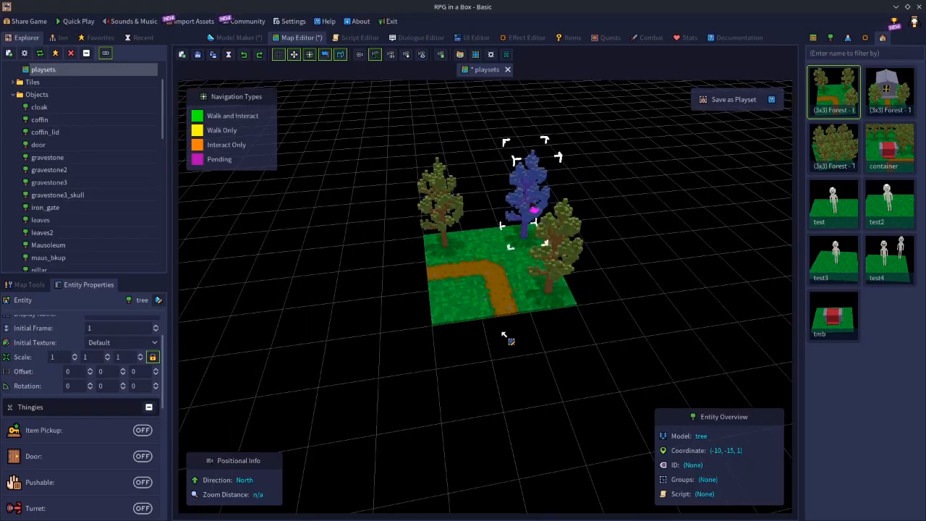
pyautogui.press('Delete')
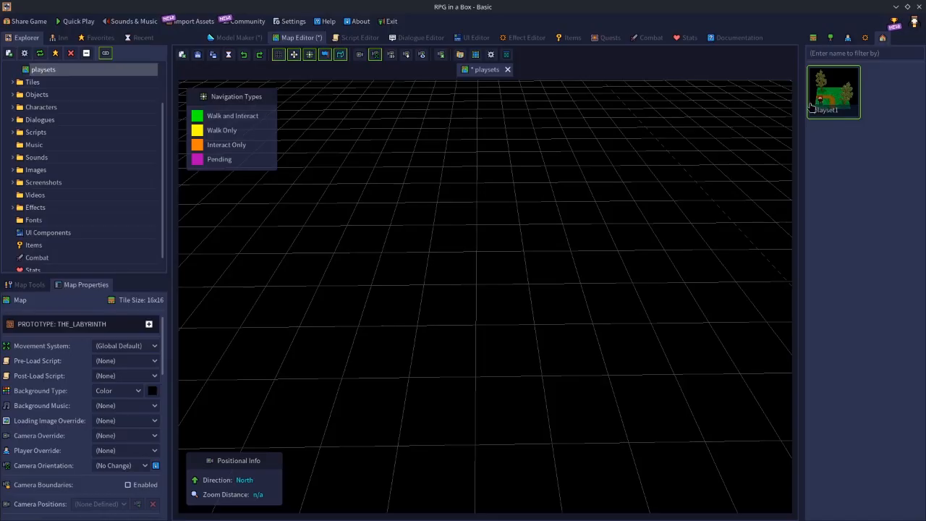
# Open the file location of the playsets map and go to the Basic project's playsets folder
pyautogui.moveTo(819, 104); pyautogui.dragTo(787, 142)
pyautogui.moveTo(787, 141); pyautogui.dragTo(58, 69)
pyautogui.scroll(2, 103, 110)
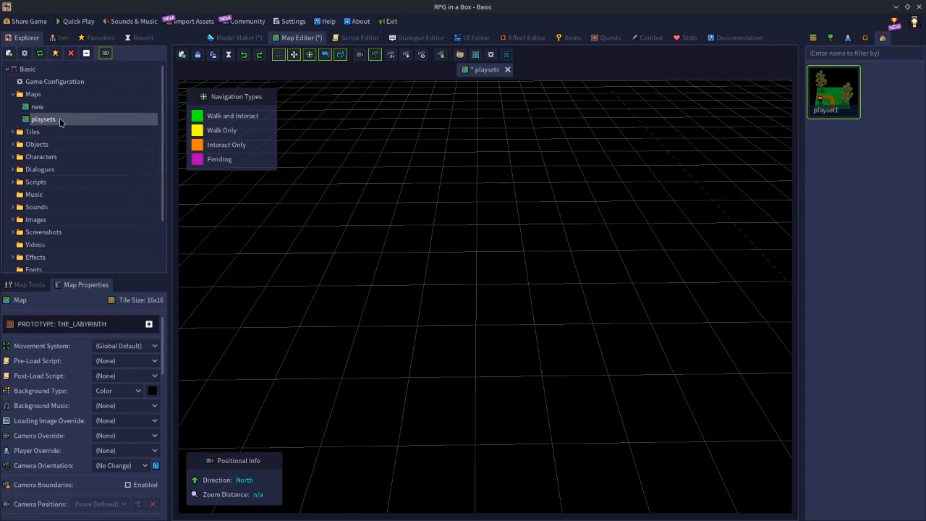
pyautogui.rightClick(46, 126)
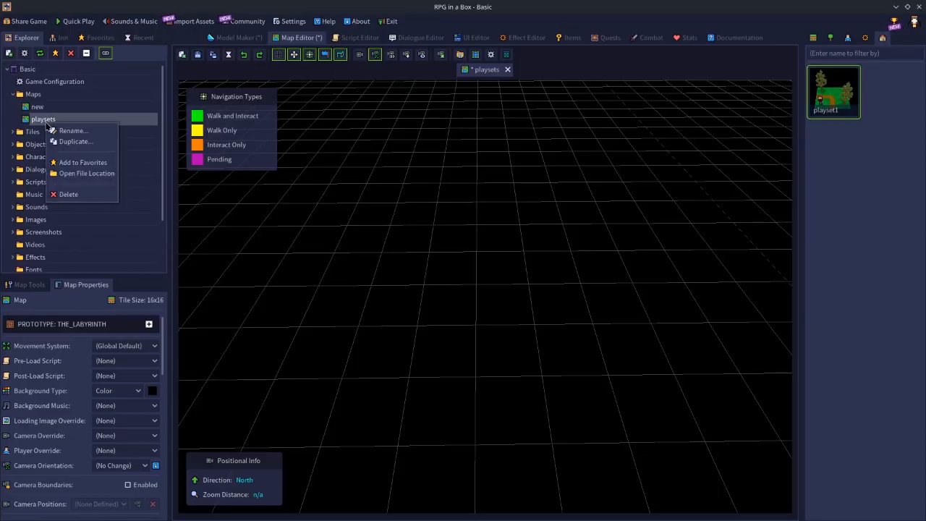
pyautogui.click(83, 176)
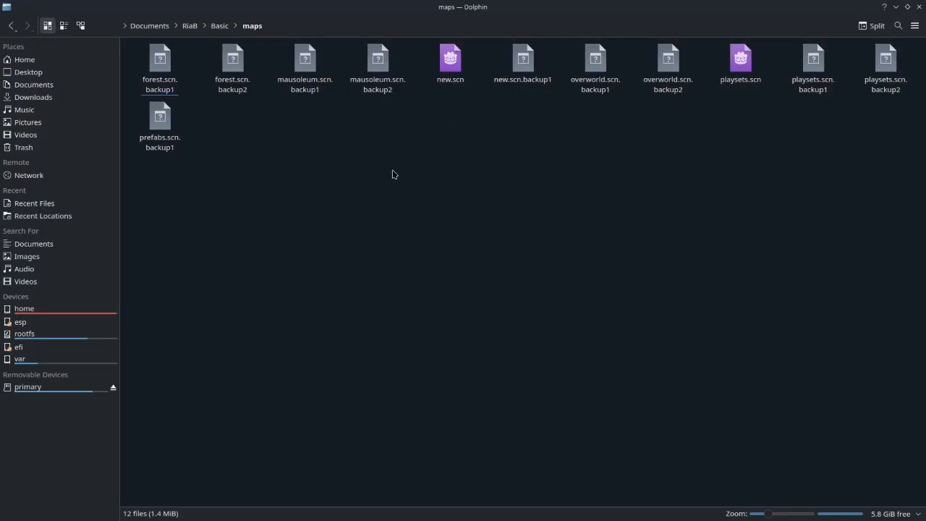
pyautogui.click(217, 26)
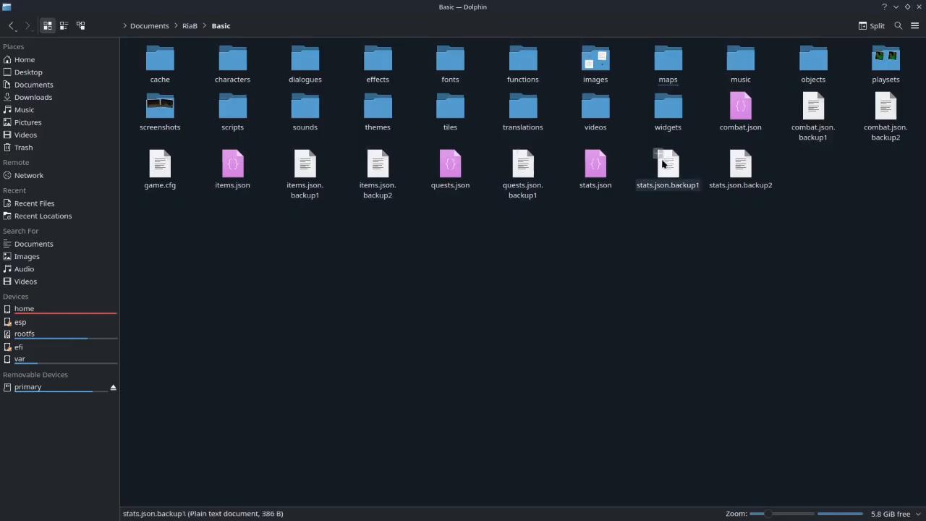
pyautogui.click(882, 83)
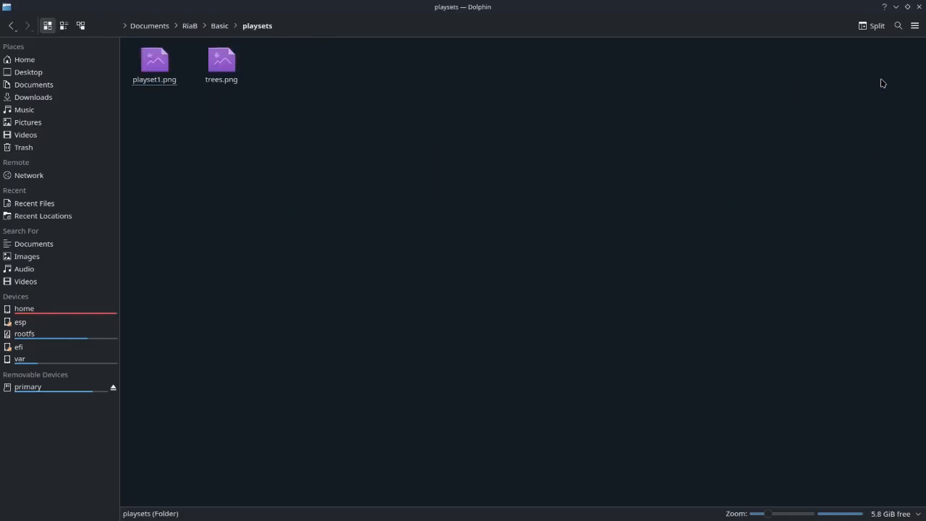
# Delete the trees.png thumbnail from the playsets folder
pyautogui.click(225, 85)
pyautogui.press('Delete')
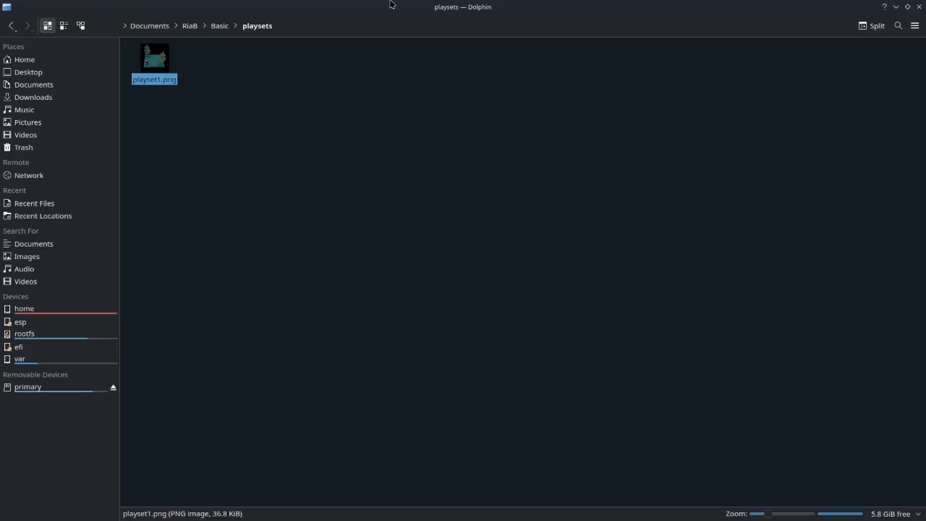
pyautogui.click(231, 90)
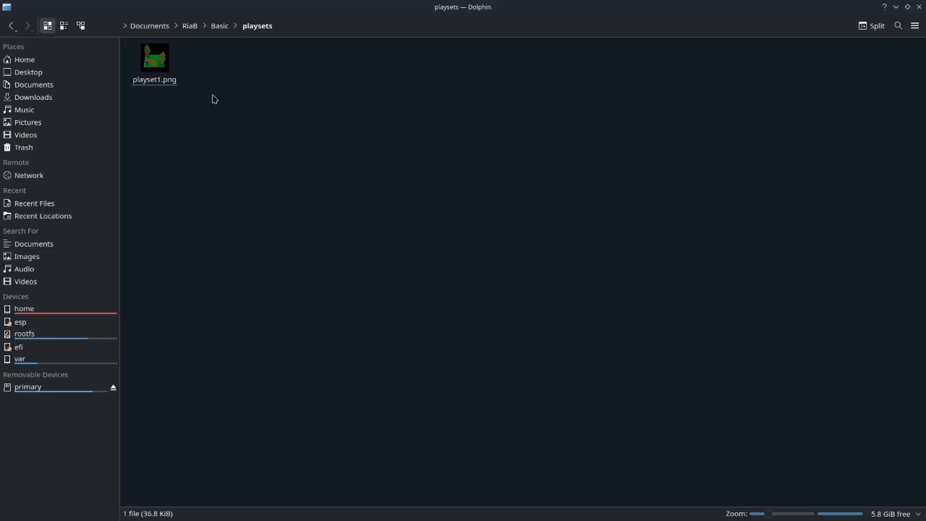
# Return to the Basic project folder and open game.cfg in Kate
pyautogui.click(12, 26)
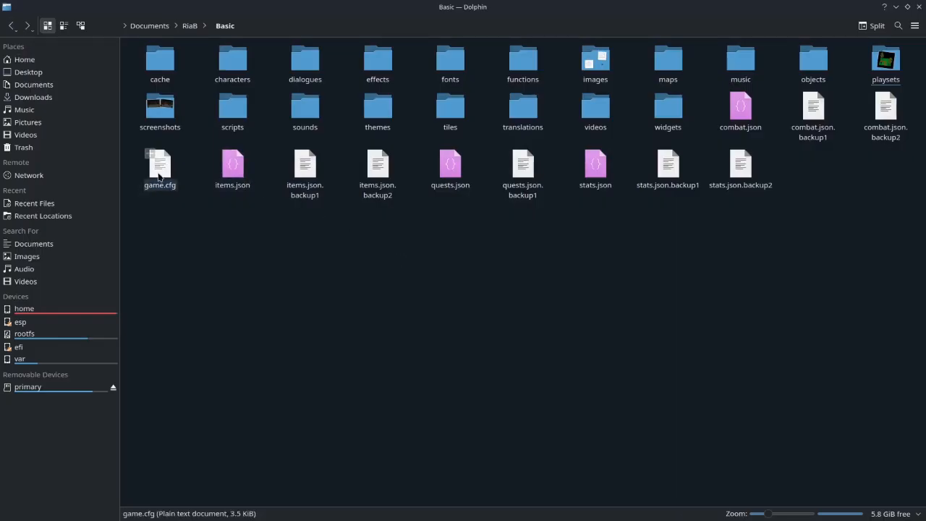
pyautogui.click(162, 175)
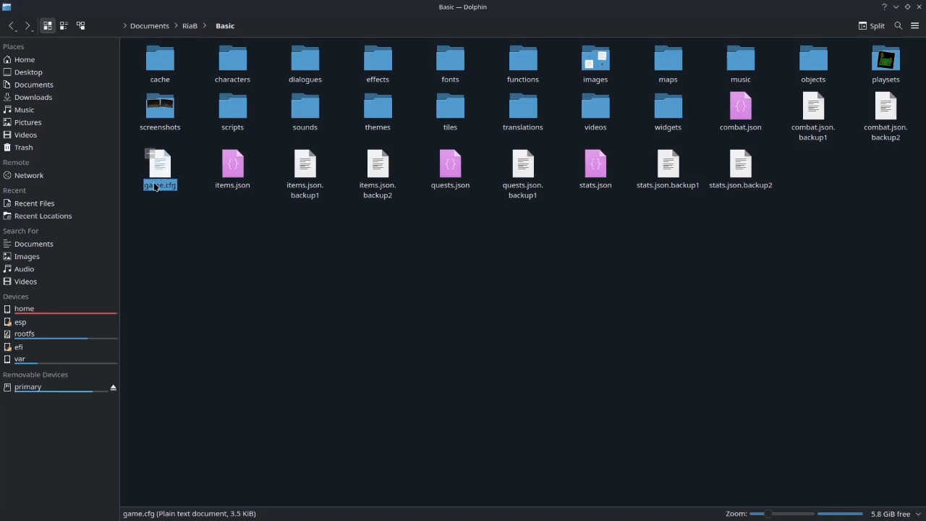
pyautogui.rightClick(157, 173)
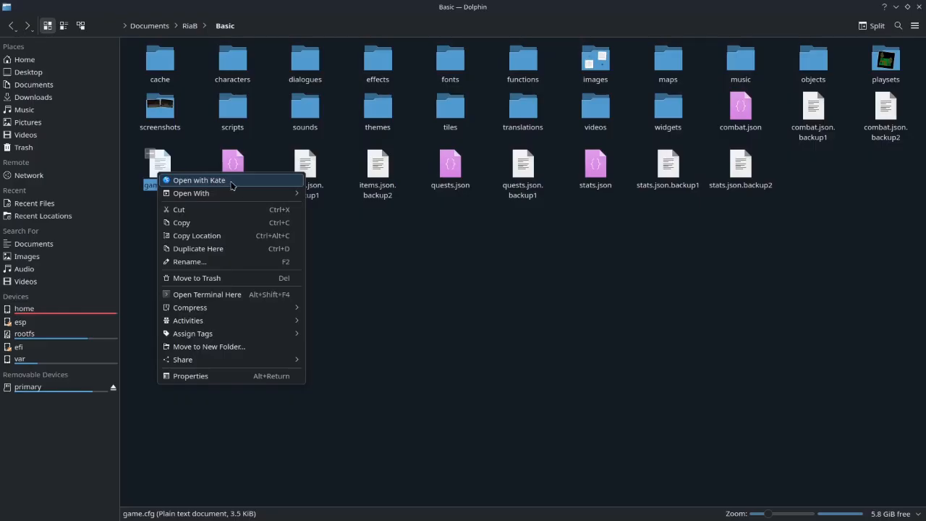
pyautogui.click(233, 182)
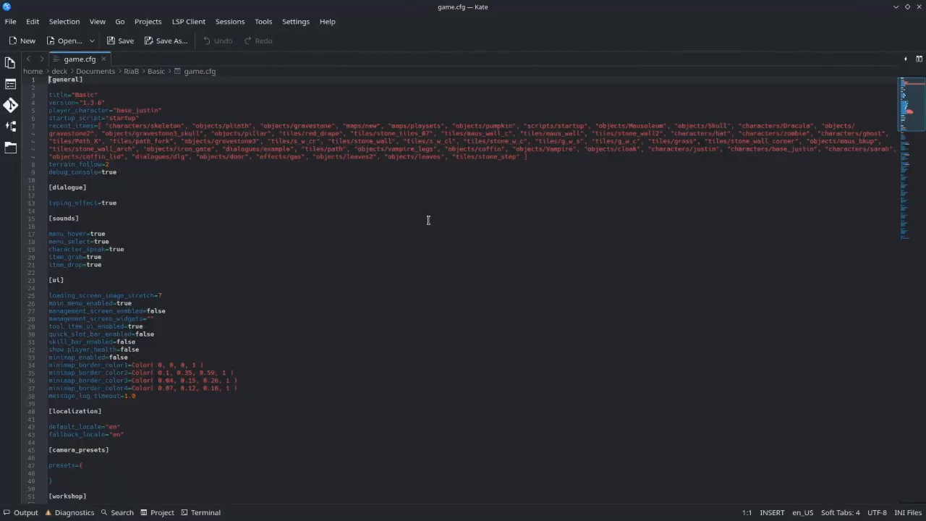
# Examine the [workshop] and [playsets] sections of game.cfg, including the characters, objects and tiles stored for playset1
pyautogui.scroll(-12, 166, 203)
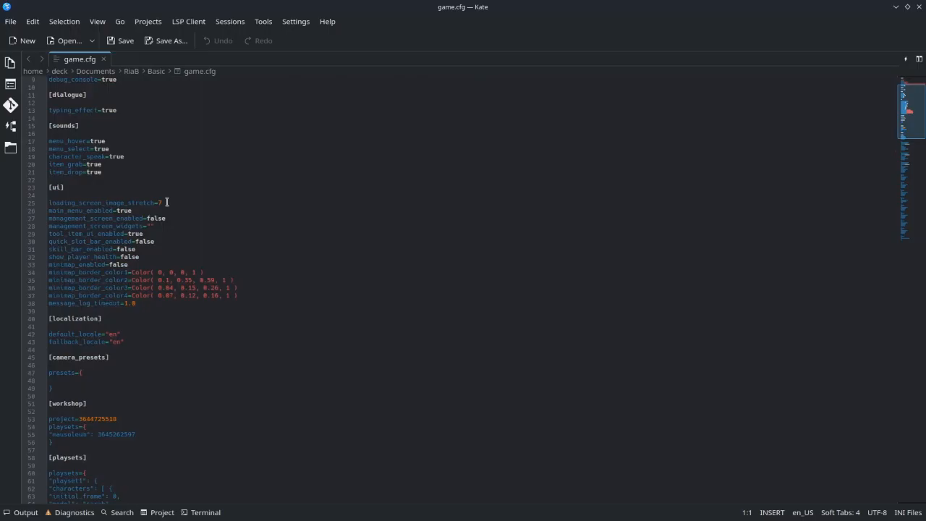
pyautogui.scroll(-5, 166, 202)
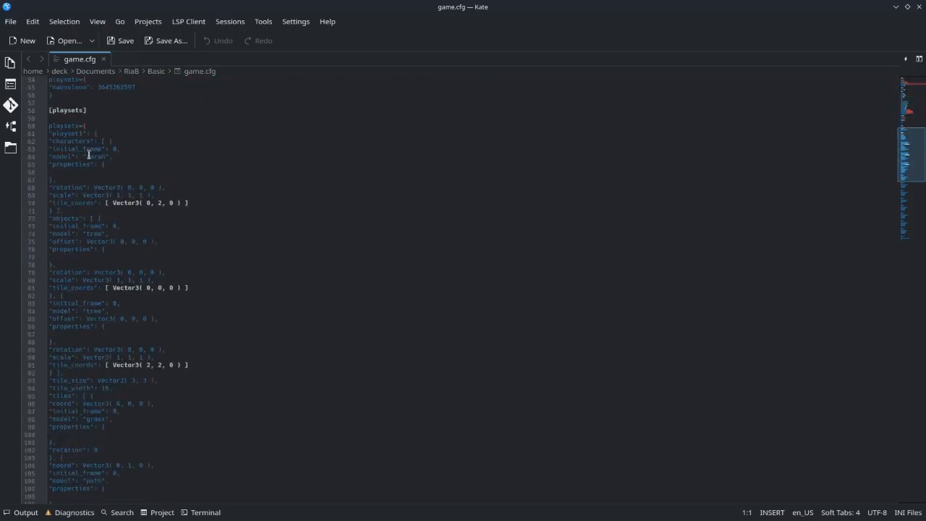
pyautogui.scroll(2, 75, 134)
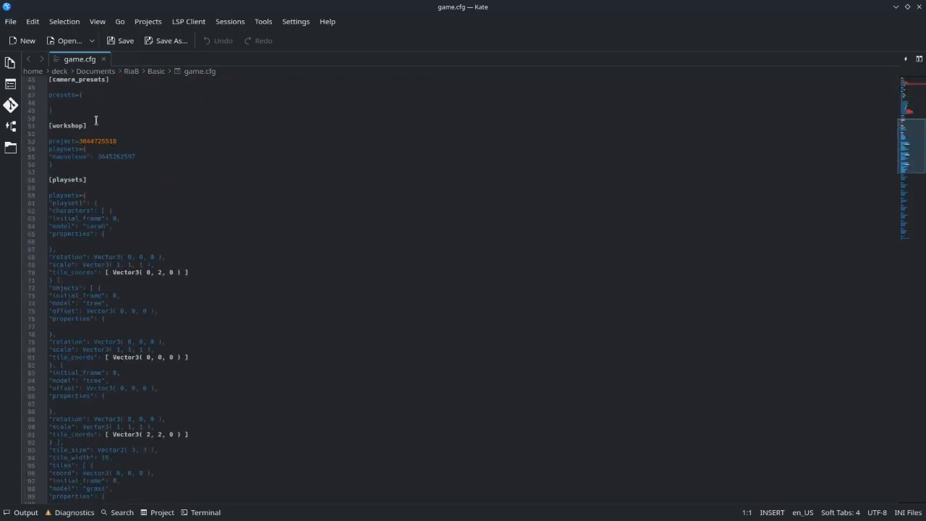
pyautogui.scroll(-13, 77, 179)
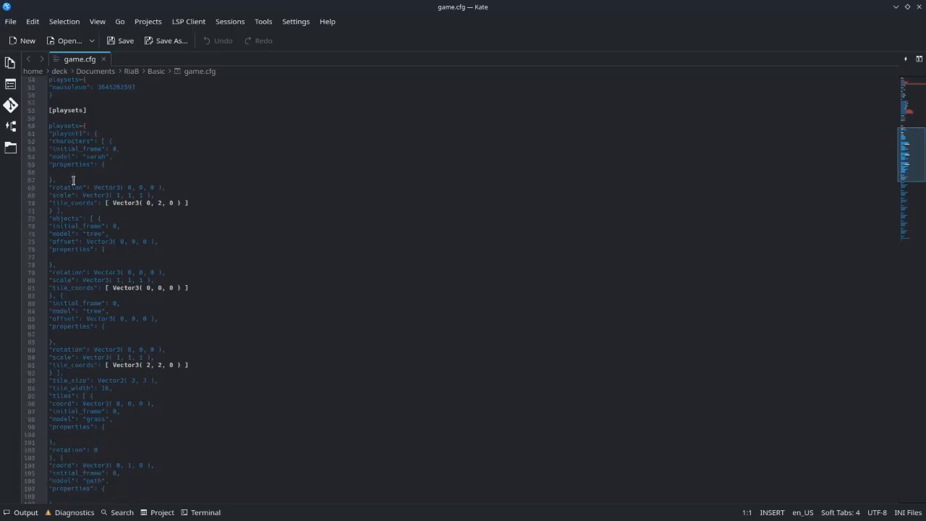
pyautogui.scroll(-11, 70, 200)
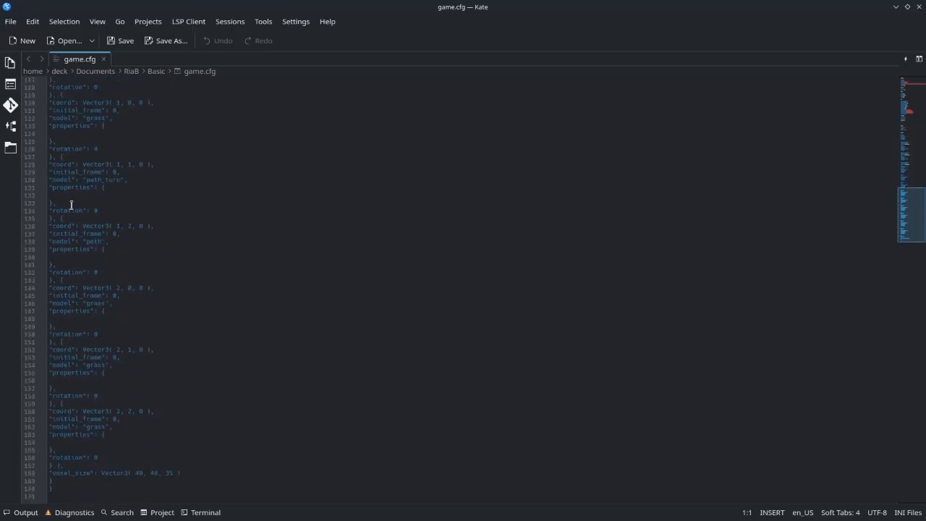
pyautogui.scroll(20, 88, 373)
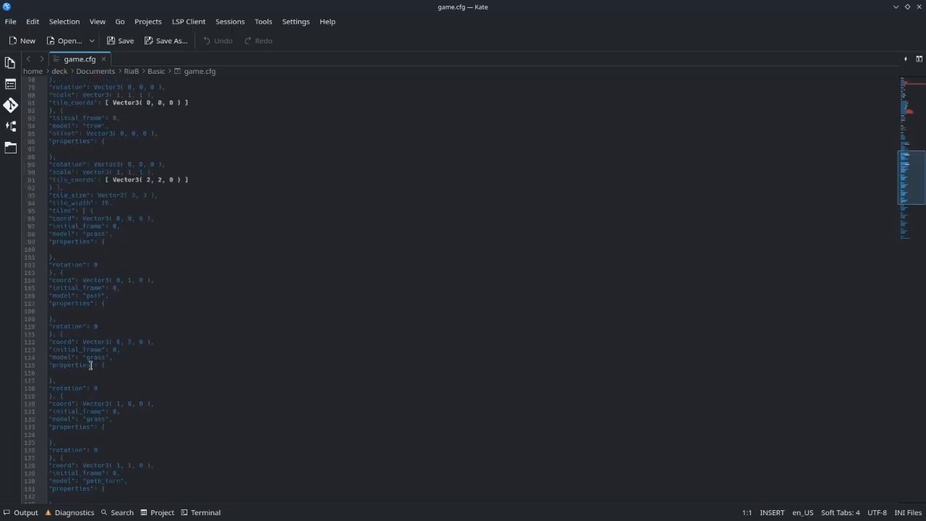
pyautogui.scroll(3, 91, 361)
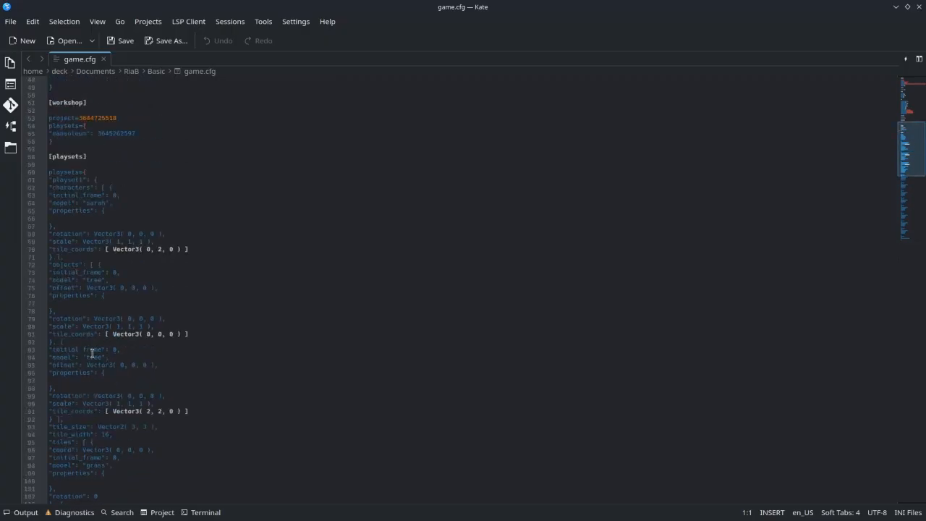
pyautogui.scroll(-12, 70, 286)
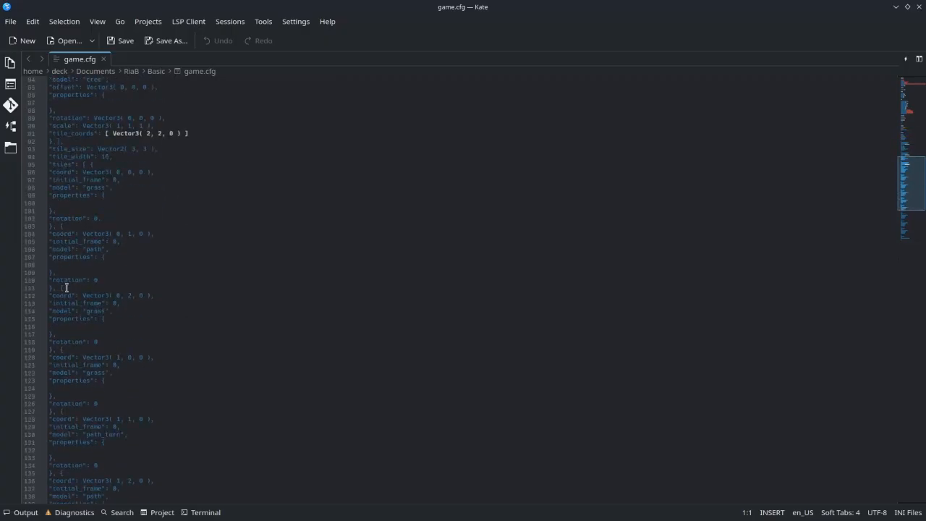
pyautogui.scroll(-10, 66, 287)
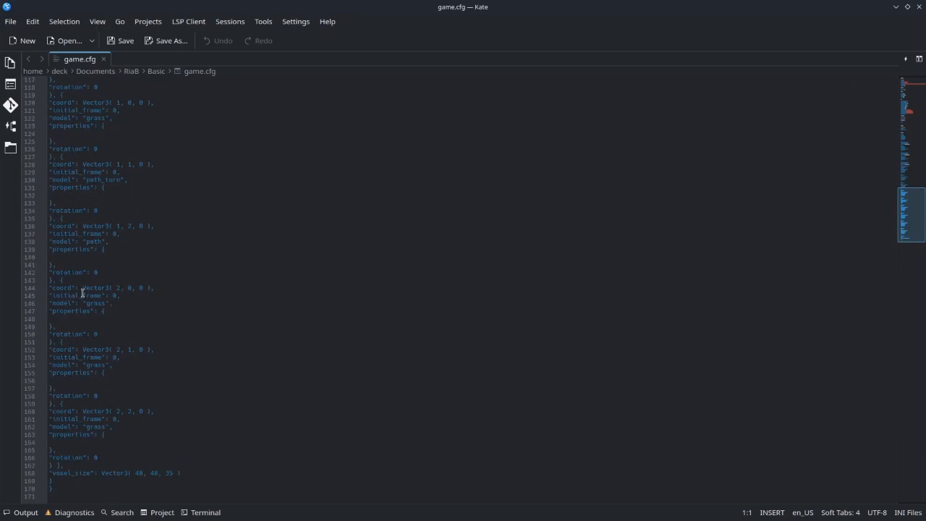
pyautogui.scroll(15, 72, 297)
pyautogui.scroll(8, 81, 305)
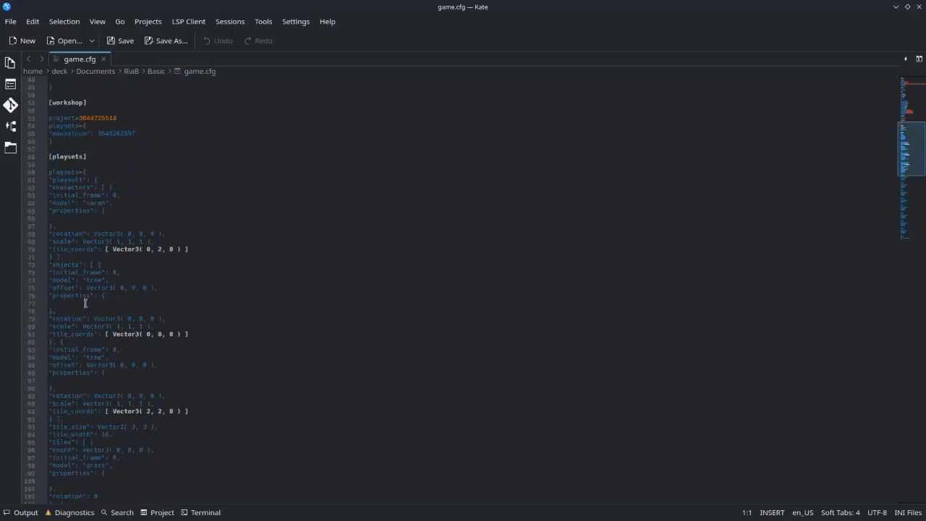
pyautogui.scroll(-6, 87, 296)
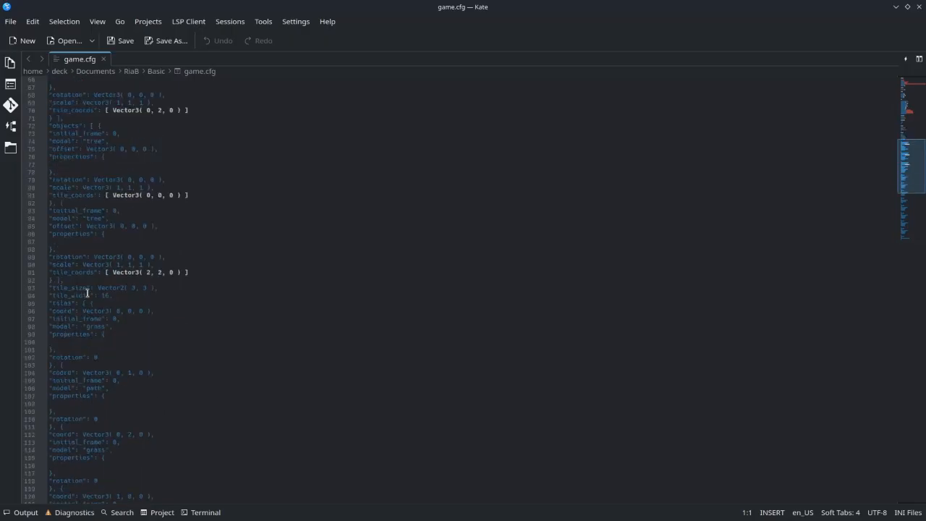
pyautogui.scroll(-4, 87, 293)
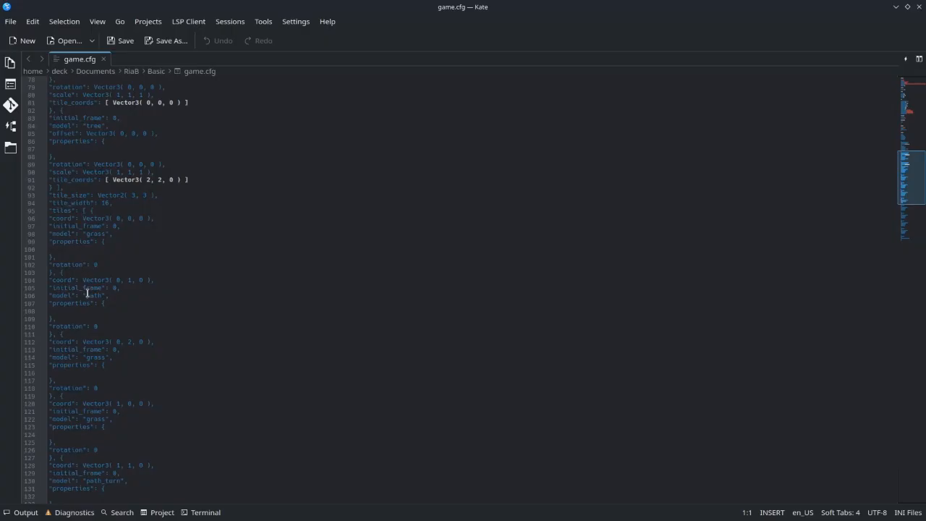
pyautogui.scroll(-9, 85, 370)
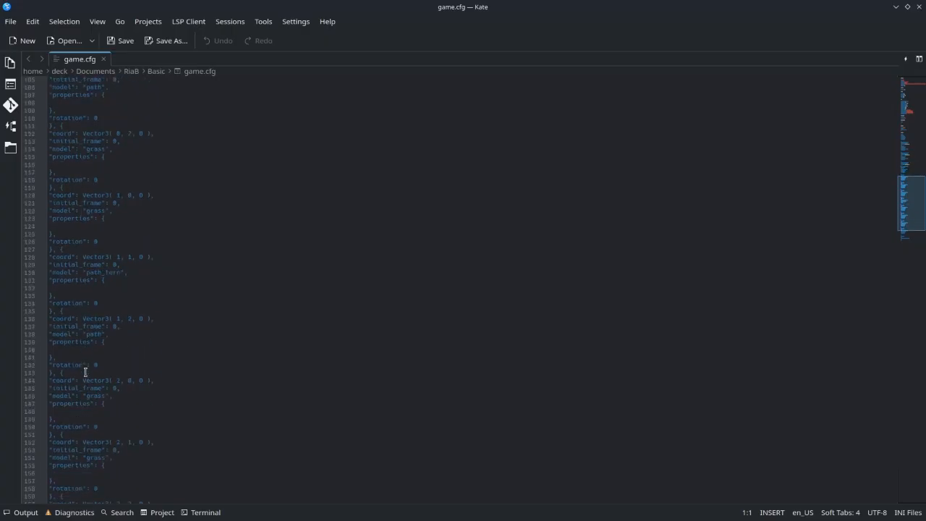
pyautogui.scroll(-4, 85, 371)
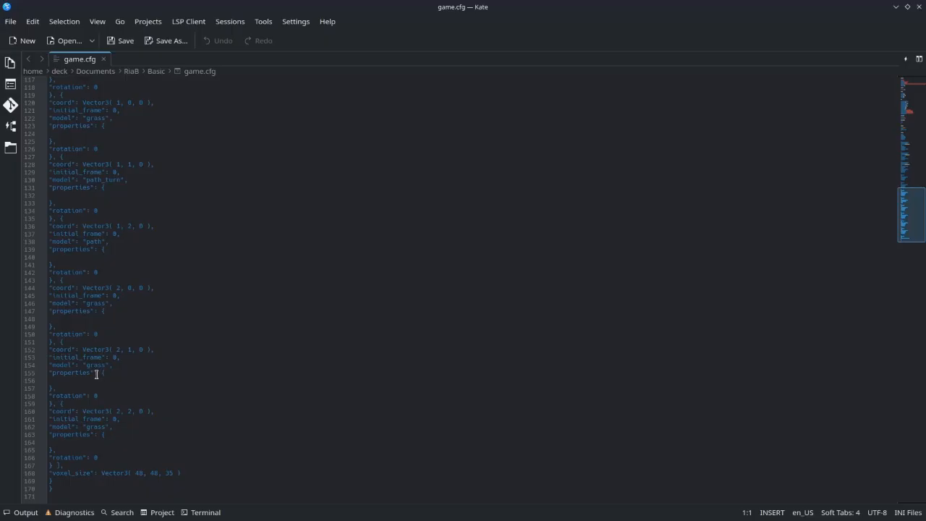
# Delete the whole [playsets] section of game.cfg, from its heading to the end of the file
pyautogui.click(64, 489)
pyautogui.moveTo(64, 490); pyautogui.dragTo(64, 210)
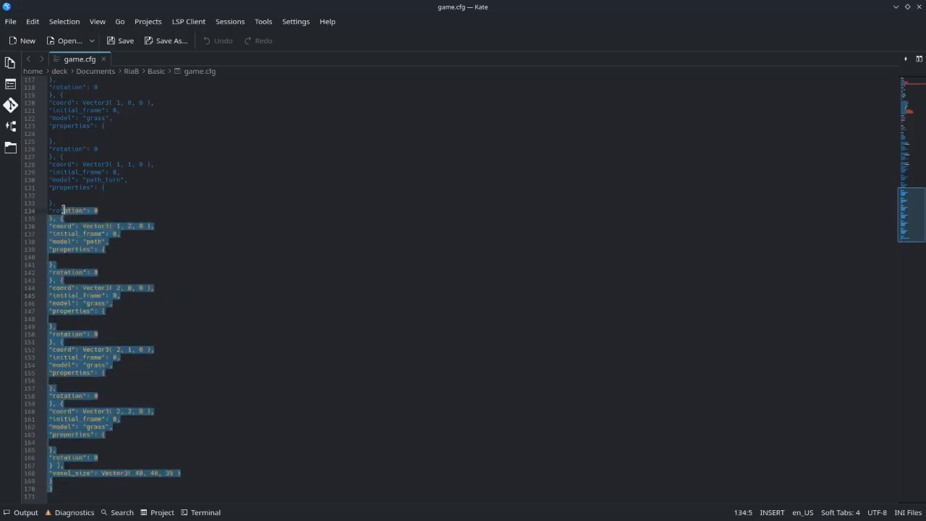
pyautogui.click(193, 272)
pyautogui.moveTo(60, 491); pyautogui.dragTo(24, 155)
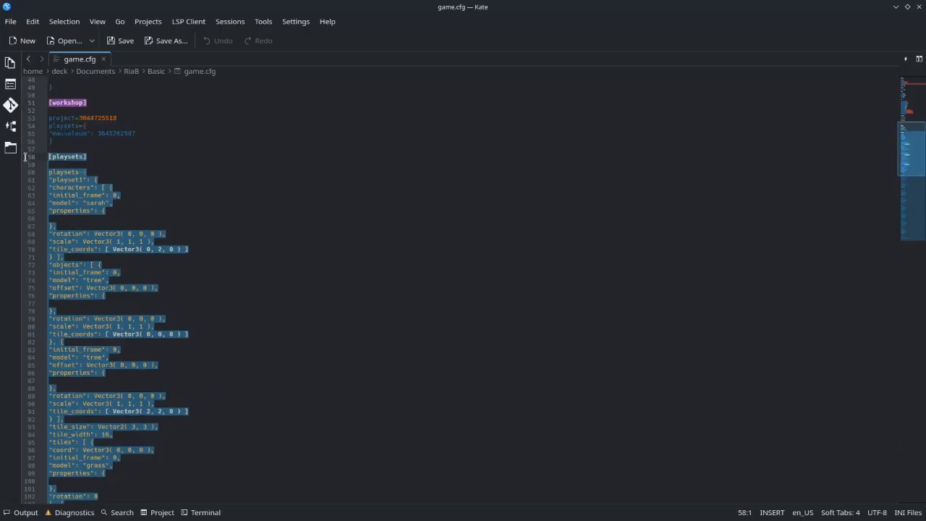
pyautogui.press('Delete')
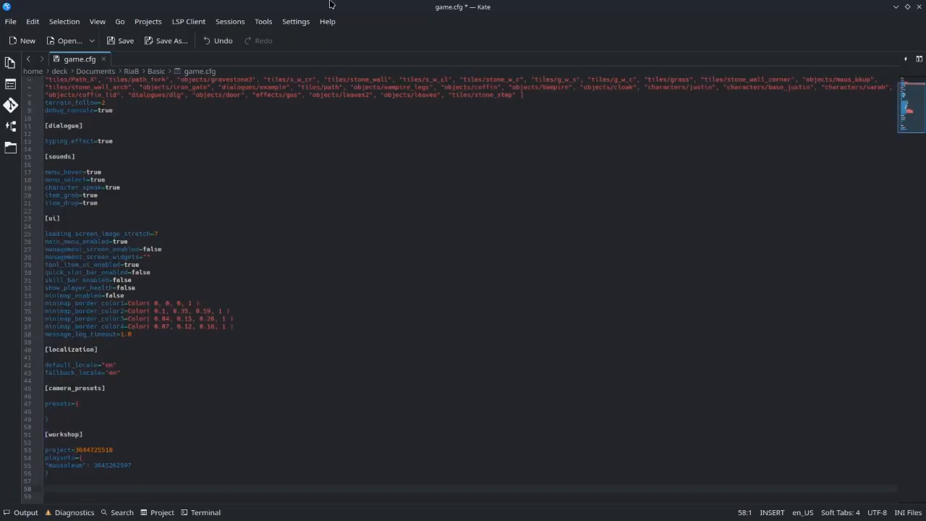
# Save game.cfg without its [playsets] section and switch to RPG in a Box
pyautogui.hotkey('ctrl', 's')
pyautogui.hotkey('alt', 'Tab')
pyautogui.hotkey('alt', 'Tab')
pyautogui.hotkey('alt', 'Tab')
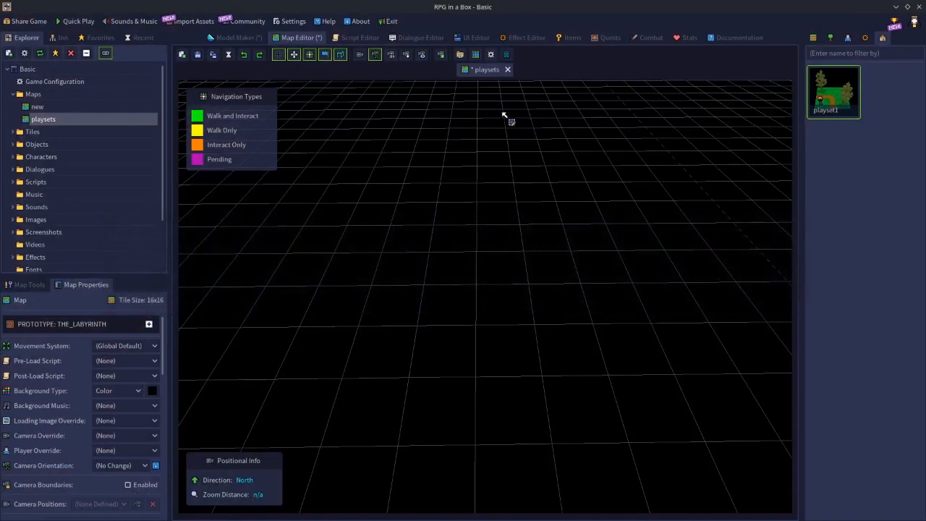
# Exit to the Game Manager discarding unsaved changes, reopen the Basic project and show its map playsets
pyautogui.click(391, 21)
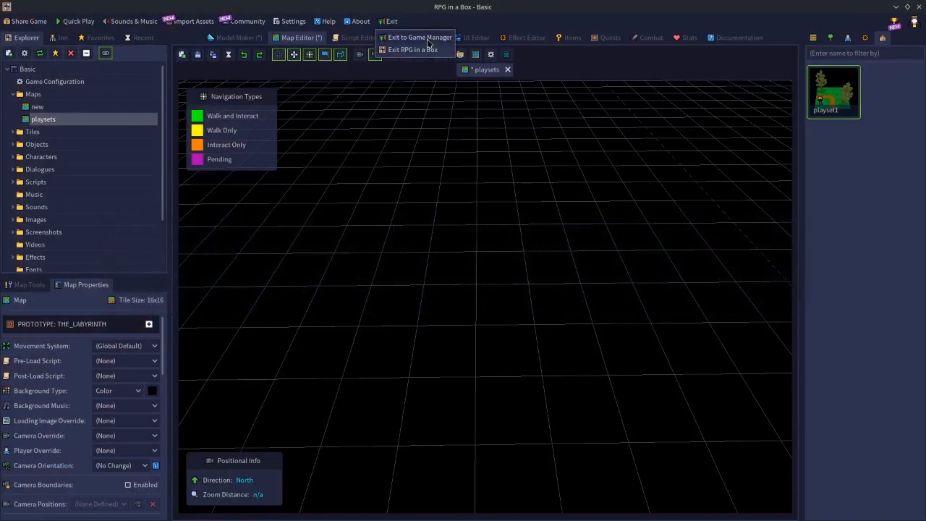
pyautogui.click(426, 40)
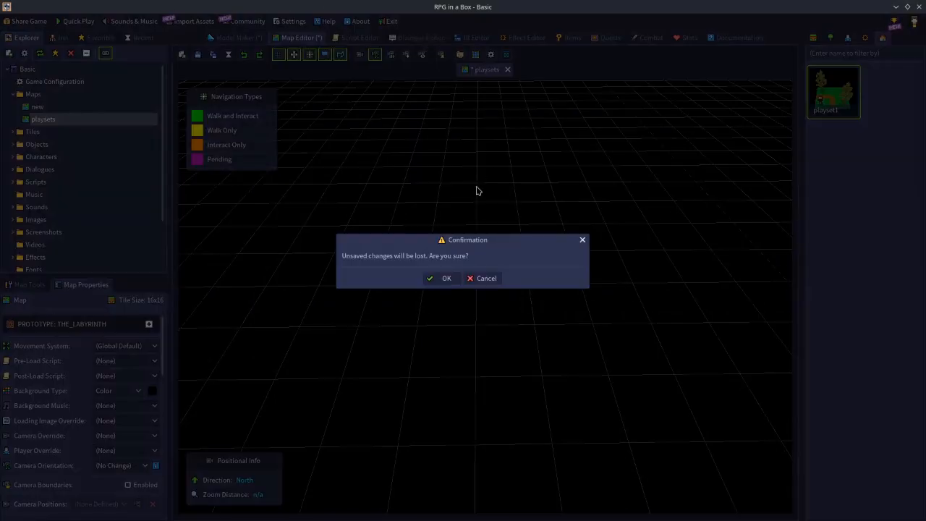
pyautogui.click(447, 281)
pyautogui.click(460, 194)
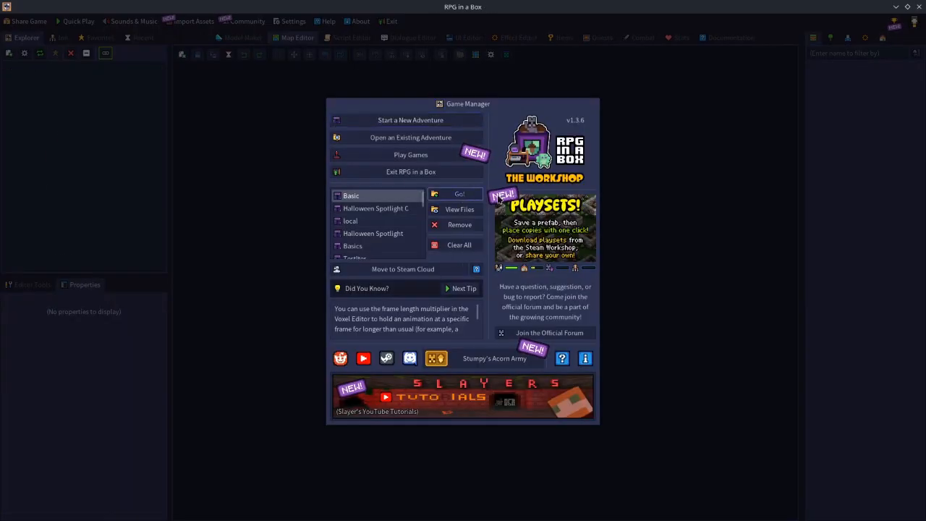
pyautogui.click(882, 38)
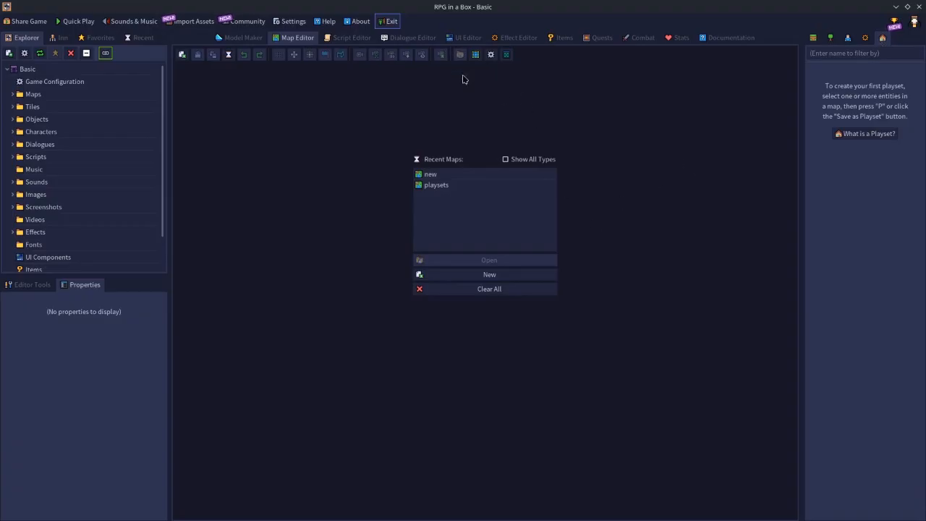
# Close the project back to the Game Manager, switch to Kate and reload game.cfg from disk
pyautogui.click(392, 21)
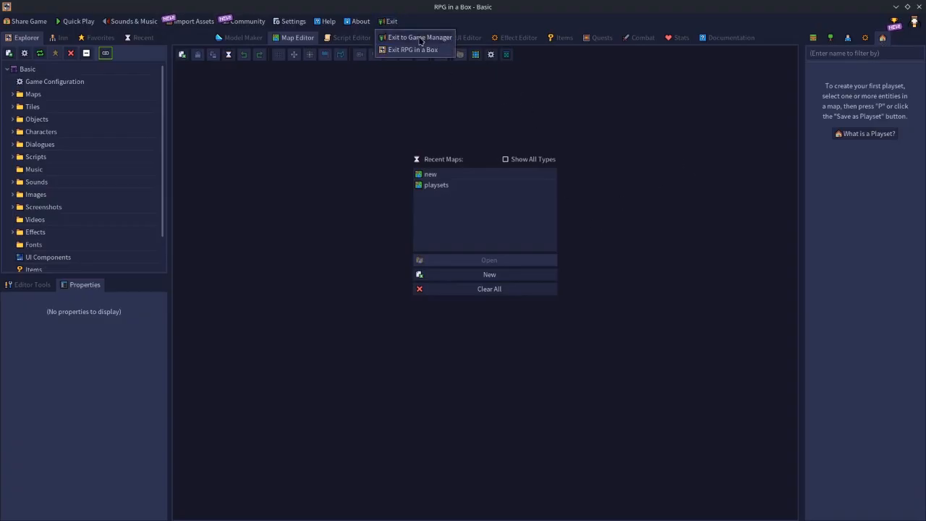
pyautogui.click(421, 38)
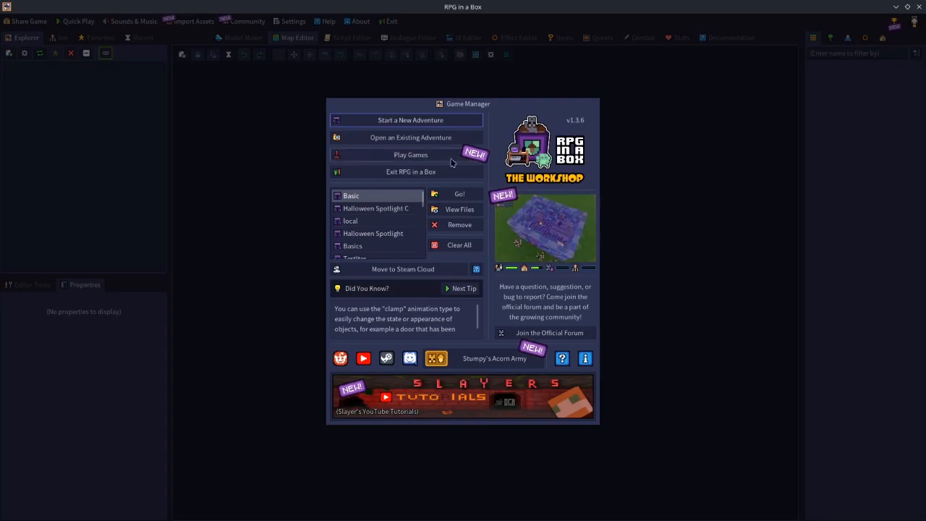
pyautogui.hotkey('alt', 'Tab')
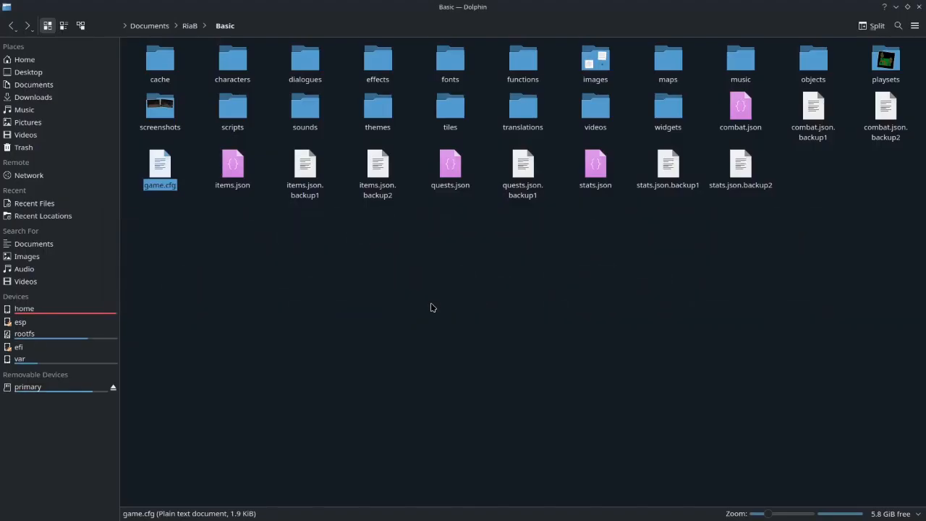
pyautogui.hotkey('alt', 'Tab')
pyautogui.hotkey('alt', 'Tab')
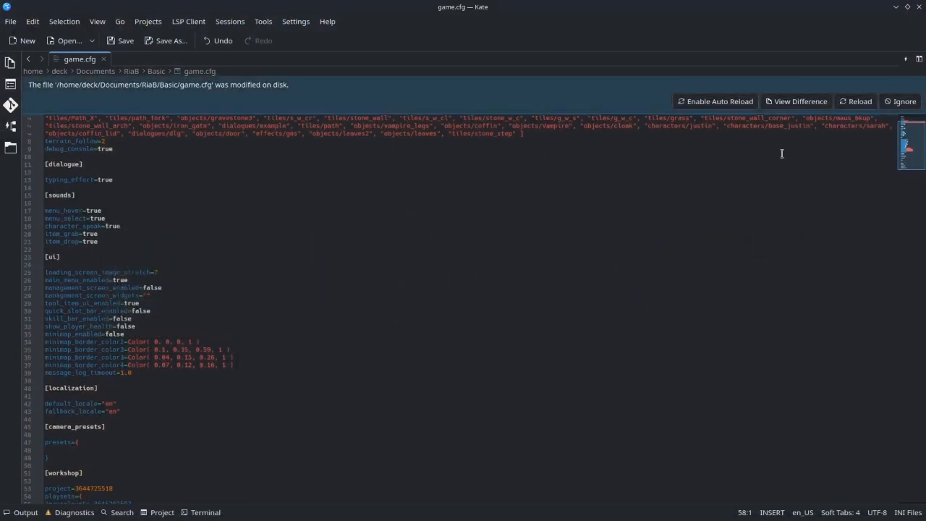
pyautogui.click(856, 102)
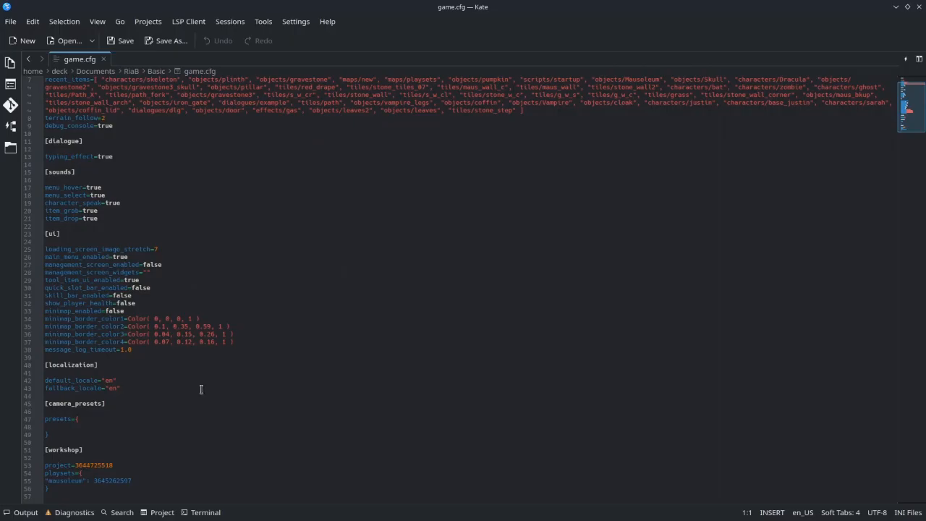
# Add a [playsets] section heading at the end of game.cfg, followed by blank lines
pyautogui.click(53, 497)
pyautogui.press('Return')
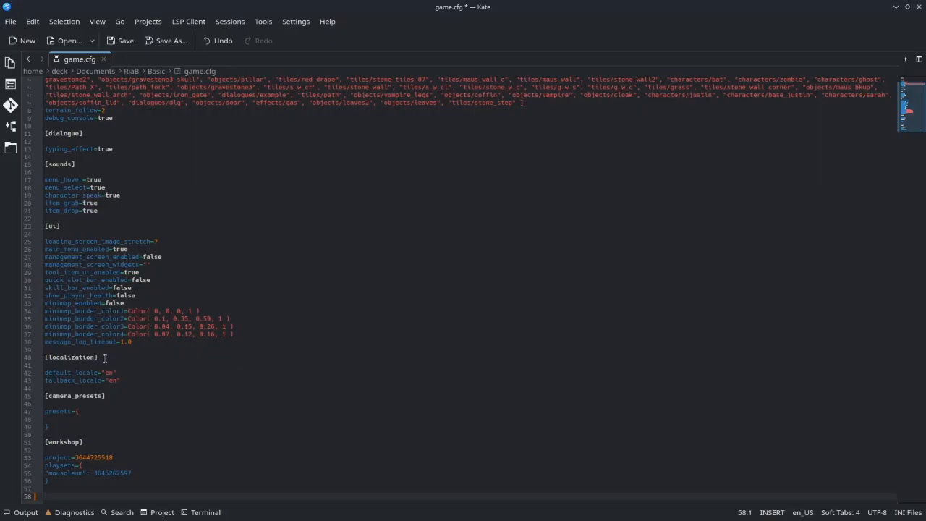
pyautogui.write('[]')
pyautogui.write('playsets')
pyautogui.press('Return')
pyautogui.press('Return')
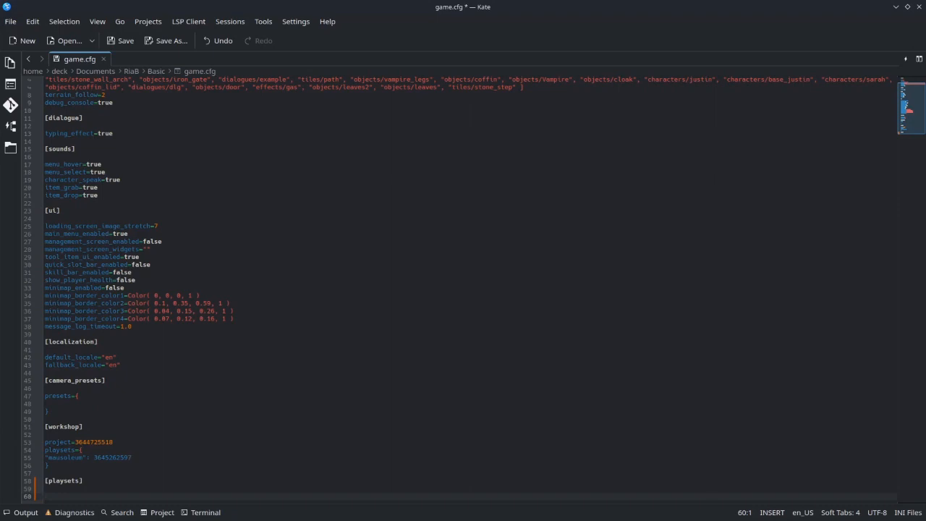
# Add a playsets={ } dictionary under the [playsets] heading, with its braces spread over separate lines
pyautogui.write('playsets=')
pyautogui.write('{')
pyautogui.press('Left')
pyautogui.press('Left')
pyautogui.press('Left')
pyautogui.press('End')
pyautogui.write('{}')
pyautogui.write('( )')
pyautogui.press('Left')
pyautogui.press('Left')
pyautogui.press('Left')
pyautogui.press('Left')
pyautogui.press('Left')
pyautogui.press('Left')
pyautogui.press('Left')
pyautogui.press('Left')
pyautogui.press('Left')
pyautogui.press('Left')
pyautogui.press('Left')
pyautogui.press('Right')
pyautogui.press('Right')
pyautogui.press('Right')
pyautogui.press('Right')
pyautogui.press('Right')
pyautogui.press('BackSpace')
pyautogui.press('BackSpace')
pyautogui.press('BackSpace')
pyautogui.press('BackSpace')
pyautogui.press('BackSpace')
pyautogui.press('BackSpace')
pyautogui.press('BackSpace')
pyautogui.press('BackSpace')
pyautogui.press('BackSpace')
pyautogui.write('{')
pyautogui.press('Return')
pyautogui.press('Return')
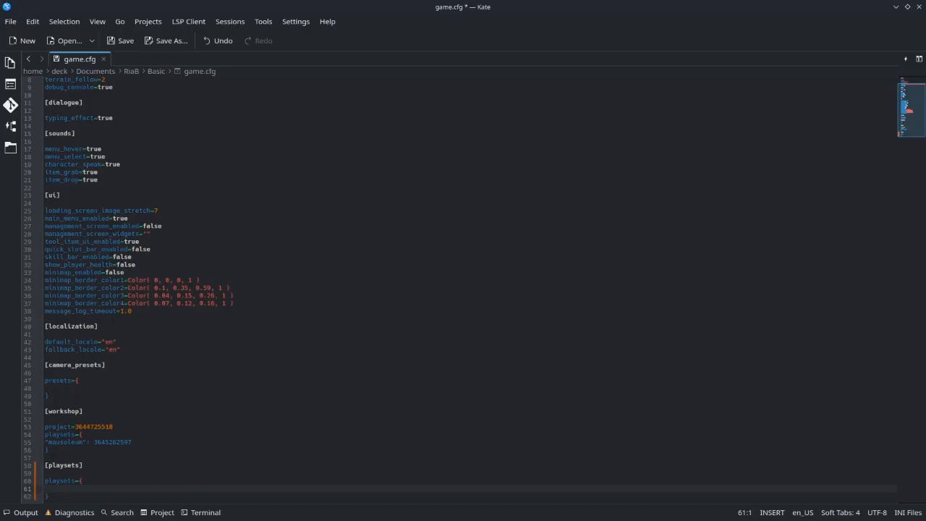
# Add a "cfgplayset" entry with its own opened dictionary inside the playsets dictionary
pyautogui.write('""')
pyautogui.press('Left')
pyautogui.write('cfgplayset')
pyautogui.write('[]')
pyautogui.write('{')
pyautogui.press('Return')
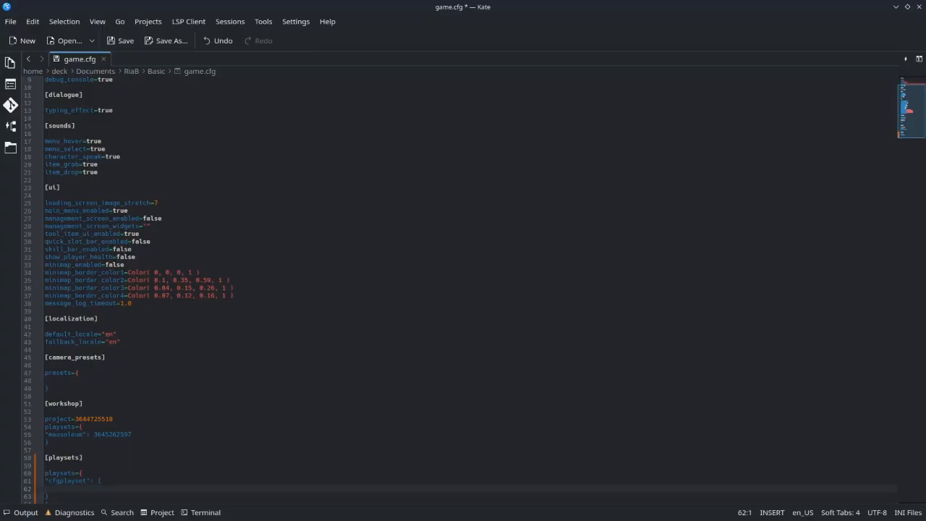
# Enter "objects" as the first key inside the cfgplayset dictionary
pyautogui.press('Left')
pyautogui.write('characters')
pyautogui.press('BackSpace')
pyautogui.press('BackSpace')
pyautogui.press('BackSpace')
pyautogui.press('BackSpace')
pyautogui.press('BackSpace')
pyautogui.press('BackSpace')
pyautogui.press('BackSpace')
pyautogui.press('BackSpace')
pyautogui.press('BackSpace')
pyautogui.write('object')
pyautogui.press('BackSpace')
pyautogui.press('BackSpace')
pyautogui.press('BackSpace')
pyautogui.press('BackSpace')
pyautogui.press('BackSpace')
pyautogui.press('BackSpace')
pyautogui.write('tiles')
pyautogui.press('BackSpace')
pyautogui.press('BackSpace')
pyautogui.press('BackSpace')
pyautogui.press('BackSpace')
pyautogui.press('BackSpace')
pyautogui.write('object')
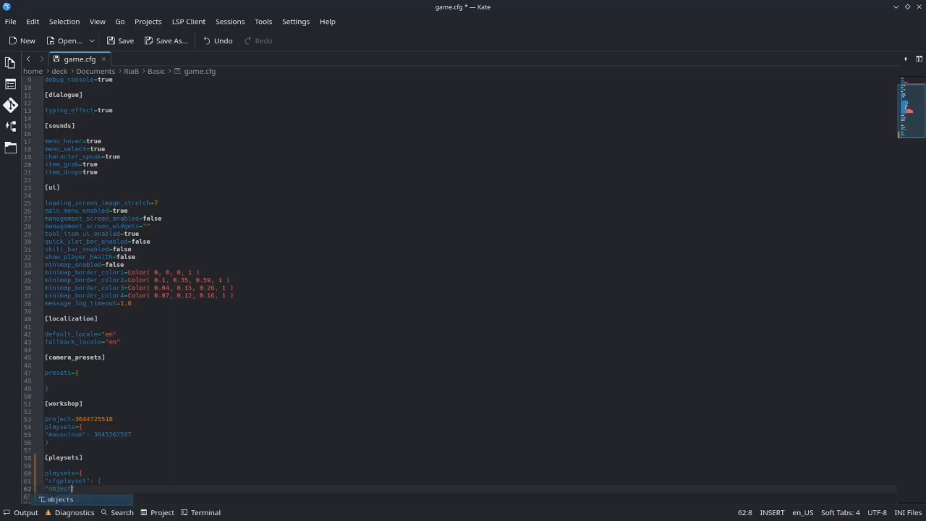
pyautogui.write('s')
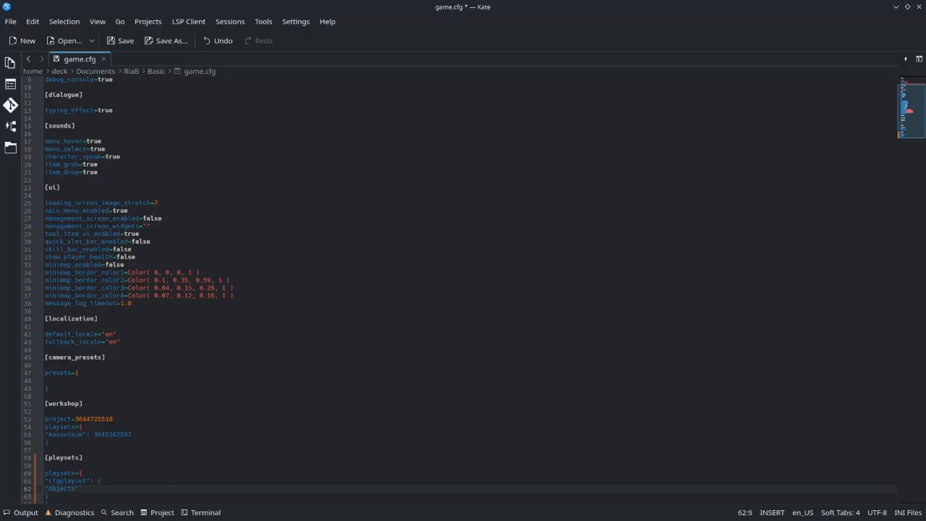
# Give the "objects" key an array of two empty dictionaries and open the first one onto a new line
pyautogui.write('"')
pyautogui.write(':')
pyautogui.write('[]')
pyautogui.write('{}')
pyautogui.press('Left')
pyautogui.press('Right')
pyautogui.write('{}')
pyautogui.press('Left')
pyautogui.press('Left')
pyautogui.write(',')
pyautogui.press('Left')
pyautogui.press('Left')
pyautogui.press('Left')
pyautogui.press('Return')
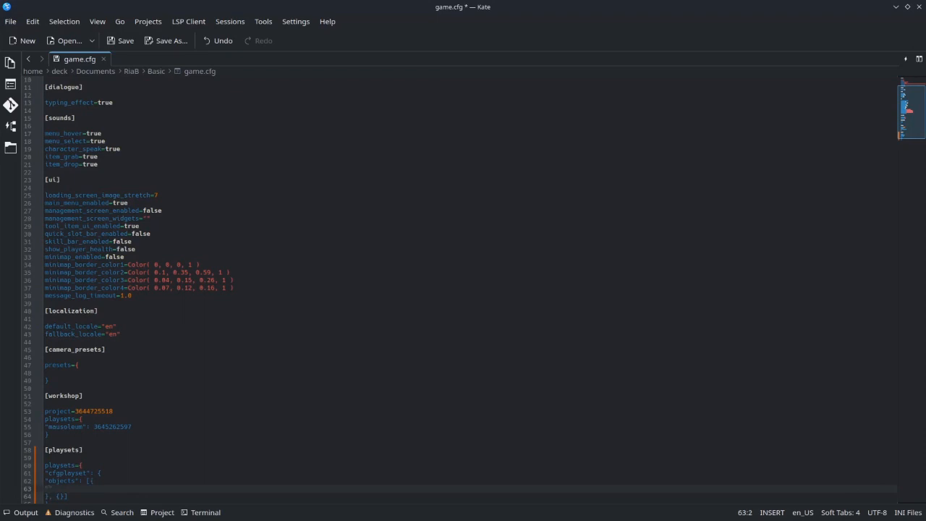
# Add "model": "tree", to the first object dictionary
pyautogui.write('minim')
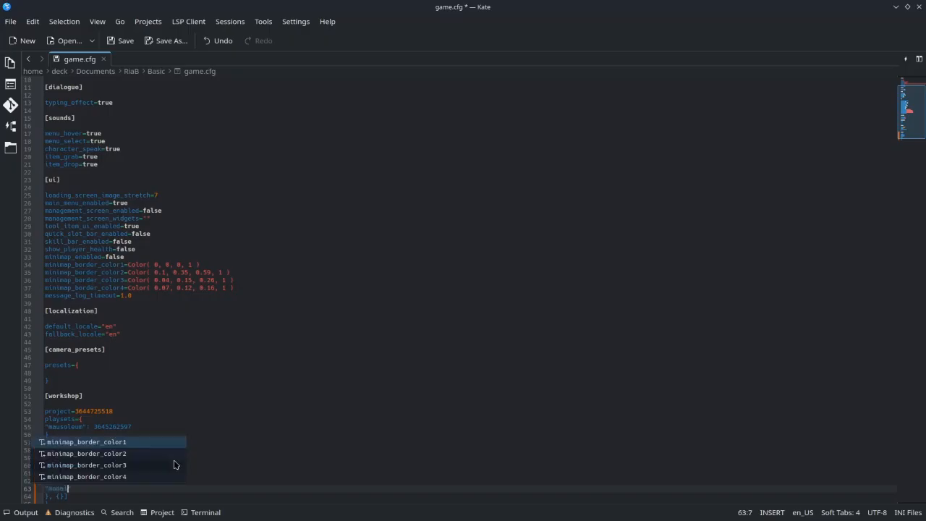
pyautogui.write('"')
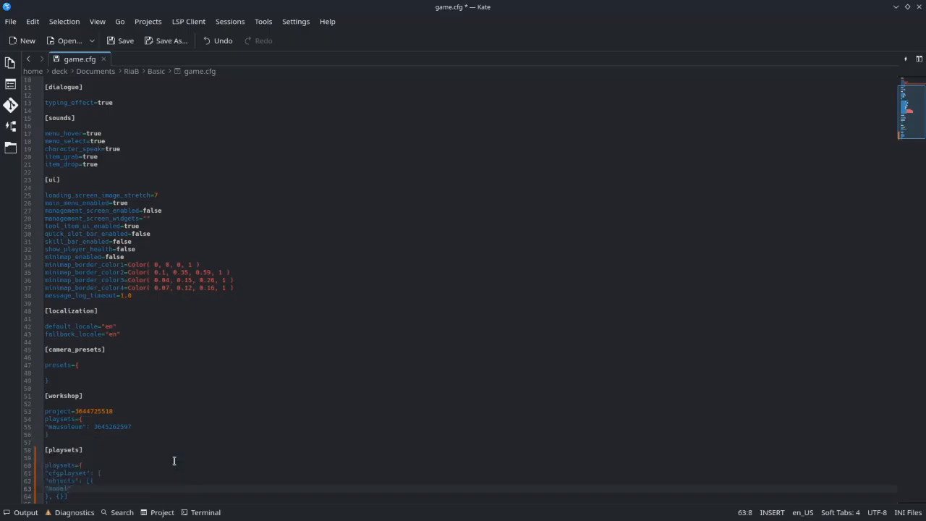
pyautogui.write(': ""')
pyautogui.write('tree')
pyautogui.write(',')
pyautogui.press('Return')
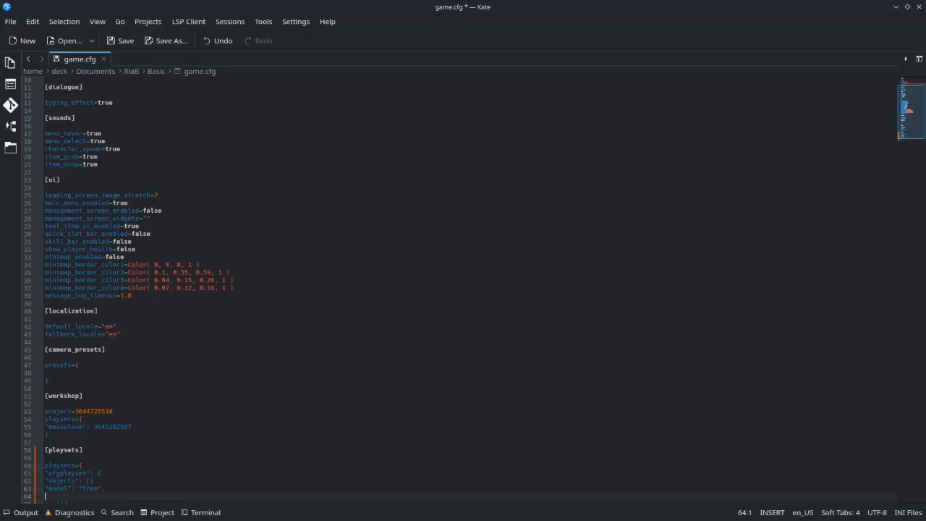
# Add "initial_frame": 0, below the tree object's model line
pyautogui.write('"initial_p')
pyautogui.write('tems')
pyautogui.write(': 0')
pyautogui.press('Return')
# Add an "offset" key to the tree object and begin its Vector value
pyautogui.write('"offset":')
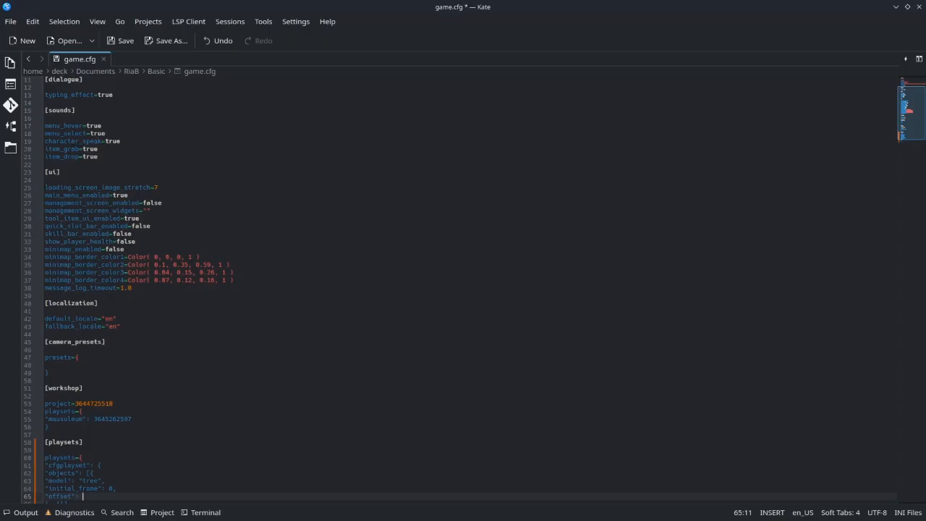
pyautogui.write('Vector(()')
pyautogui.press('Left')
pyautogui.press('Left')
pyautogui.press('Left')
pyautogui.press('Right')
pyautogui.press('Right')
pyautogui.press('Right')
pyautogui.write('()')
pyautogui.press('BackSpace')
pyautogui.press('BackSpace')
pyautogui.press('BackSpace')
pyautogui.press('BackSpace')
pyautogui.press('BackSpace')
pyautogui.press('BackSpace')
# Switch to the Basic folder in Dolphin and open vector.png from its images folder to view the 2D coordinate grid
pyautogui.hotkey('alt', 'Tab')
pyautogui.hotkey('alt', 'Tab')
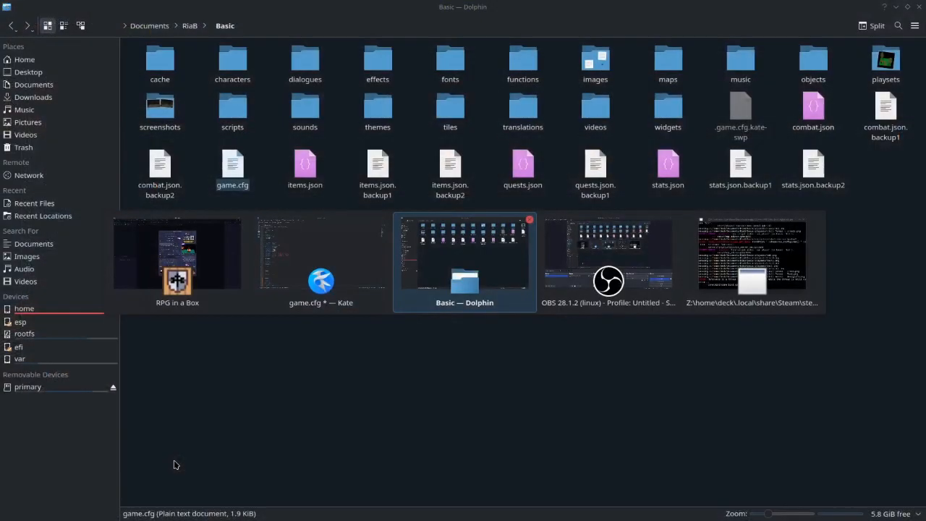
pyautogui.doubleClick(597, 76)
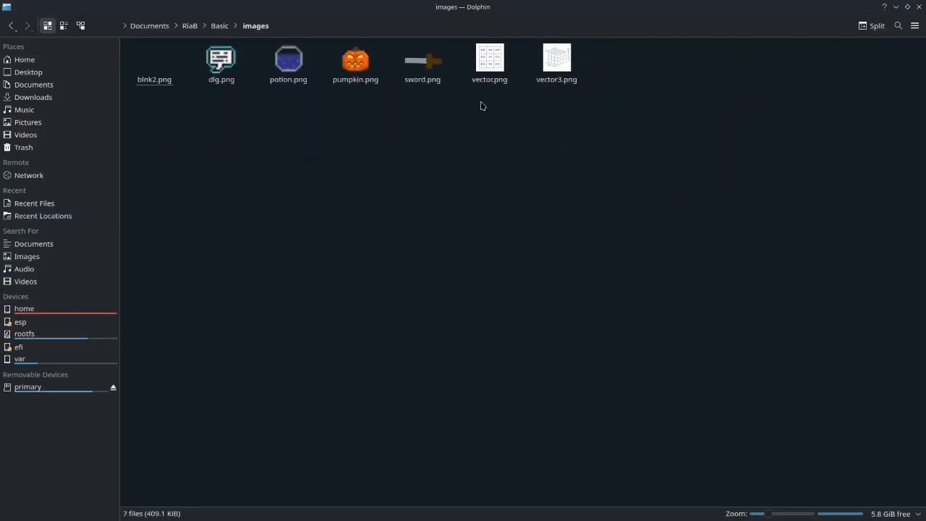
pyautogui.doubleClick(481, 87)
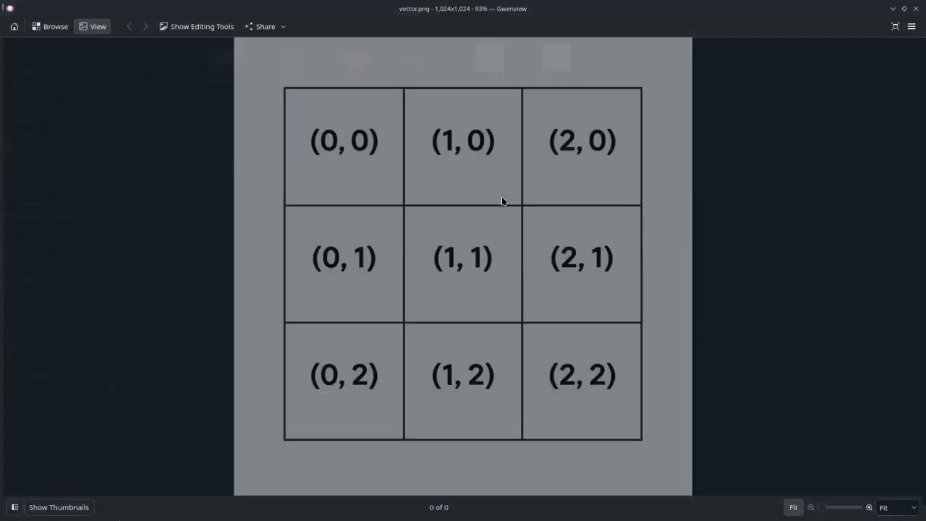